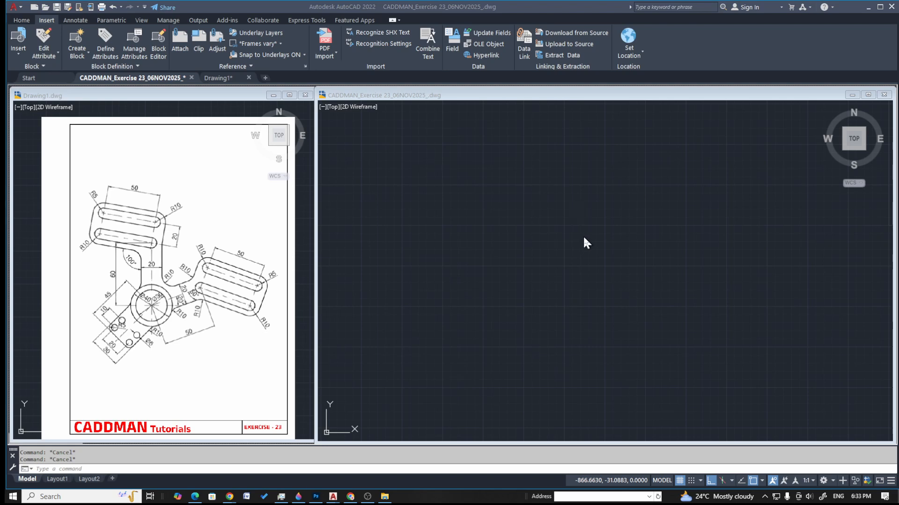
left_click(517, 235)
left_click(475, 298)
left_click(449, 308)
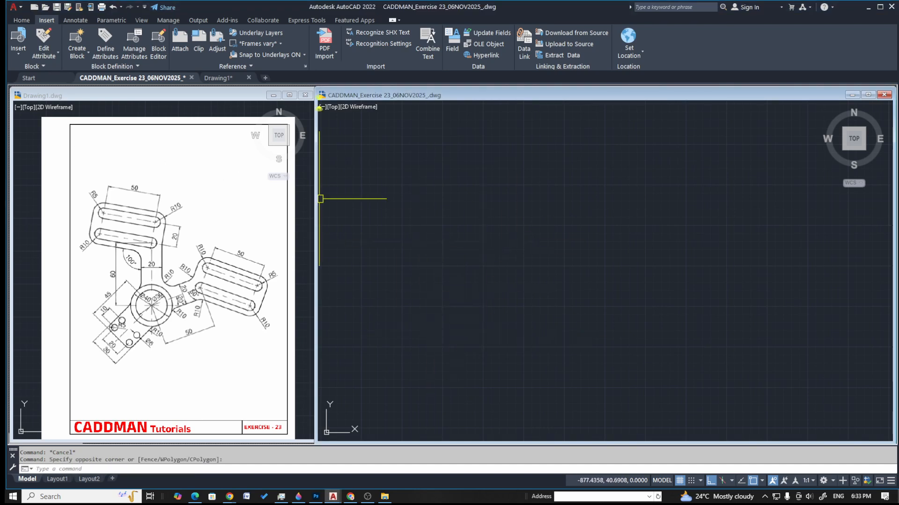
key("ctrl+2")
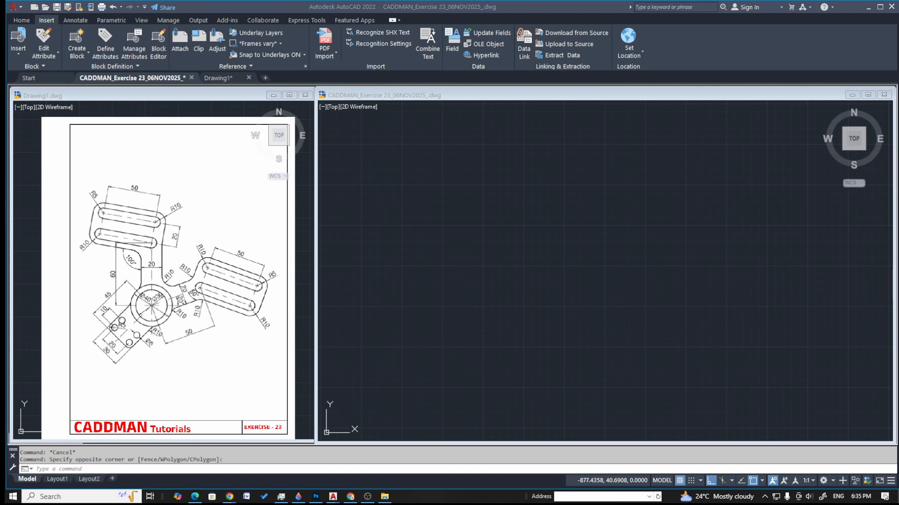
left_click(525, 235)
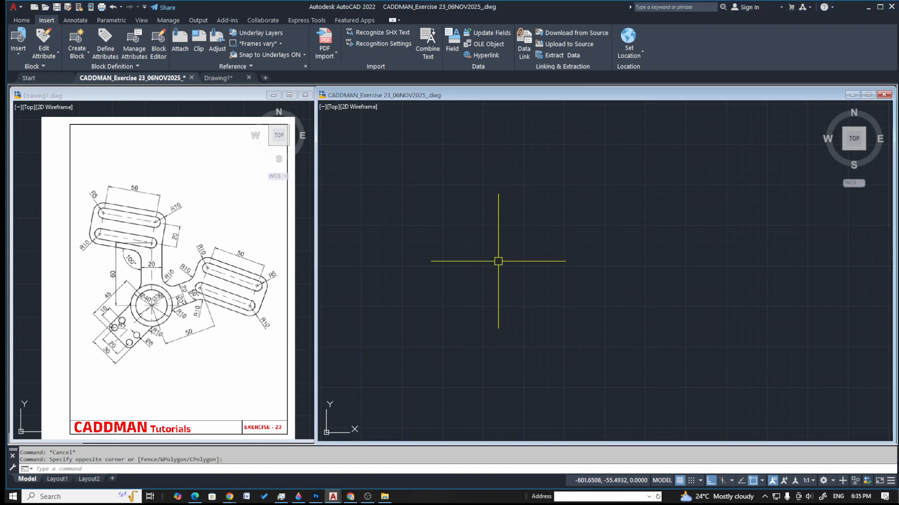
left_click(463, 216)
left_click(420, 243)
key("Escape")
key("Escape")
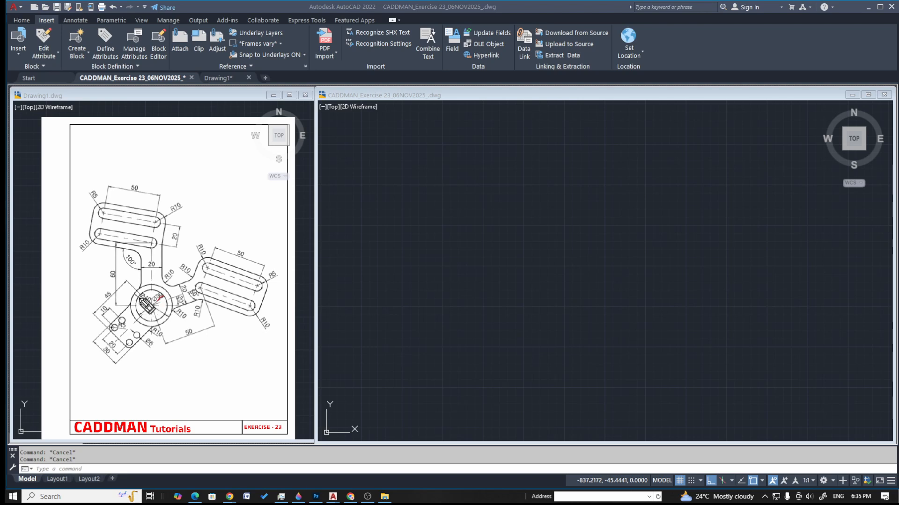
Draw a circle of diameter 30 in the middle of the empty exercise drawing
left_click(524, 240)
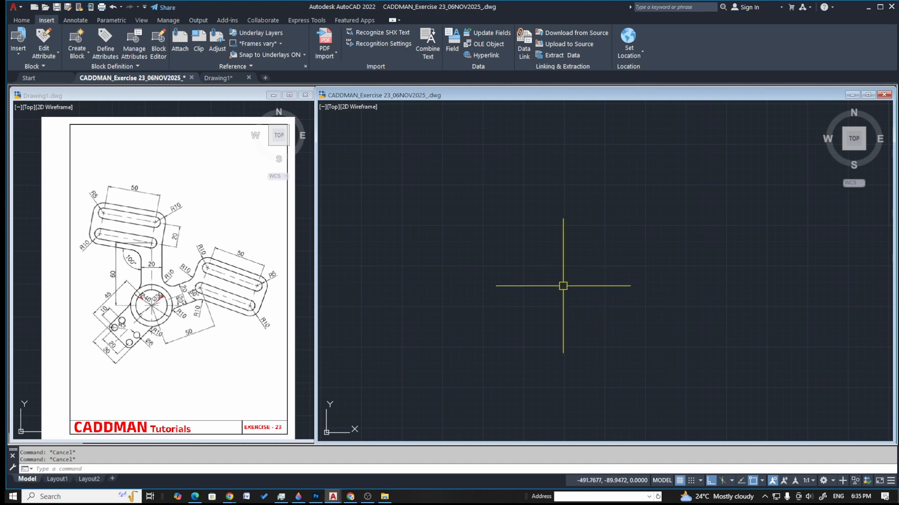
type("c")
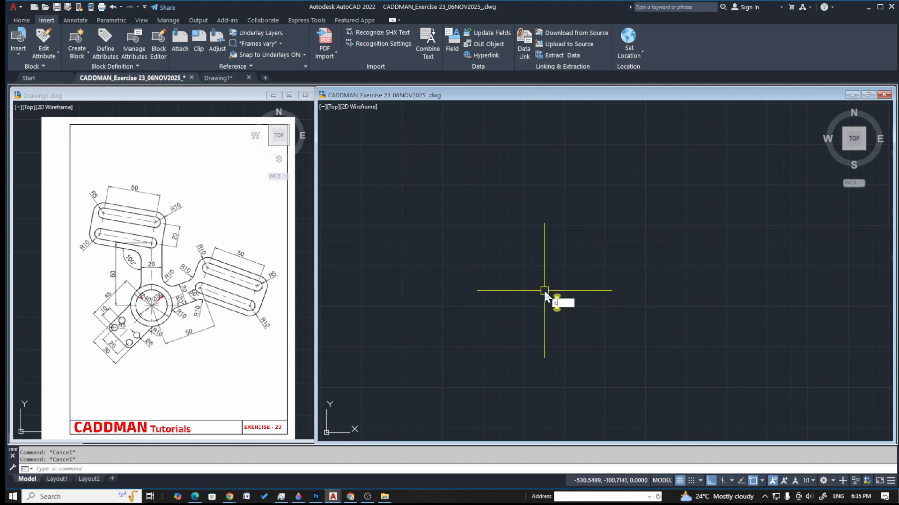
key("Return")
left_click(556, 274)
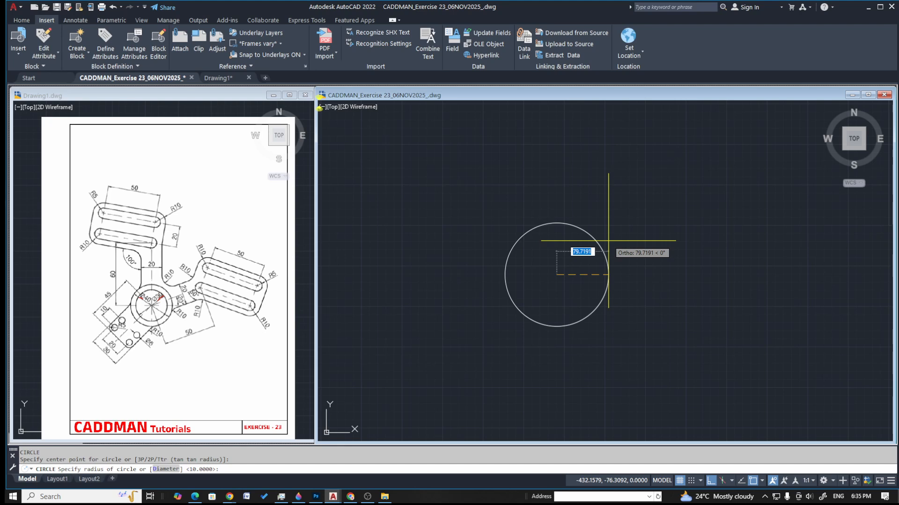
type("d")
key("Return")
type("30")
key("Return")
scroll(590, 234, "up", 4)
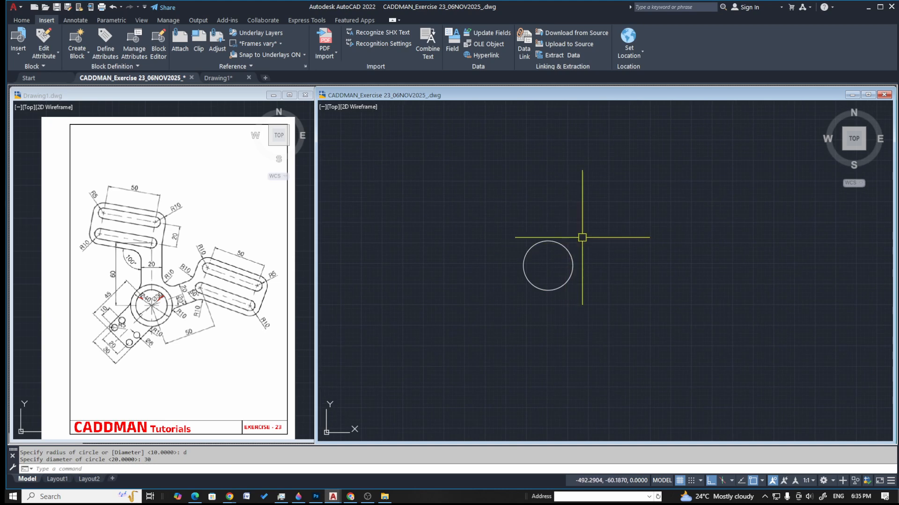
Draw a concentric circle of diameter 40 around the first circle
type("c")
key("Return")
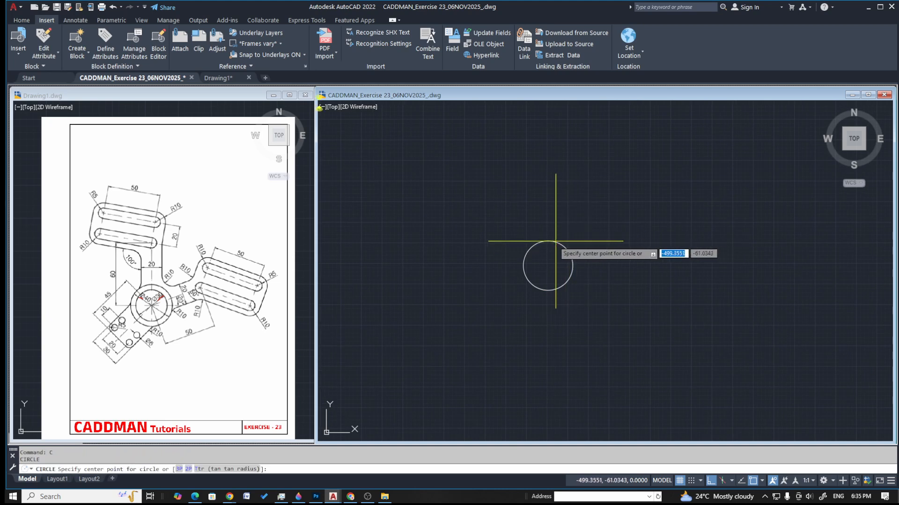
left_click(547, 266)
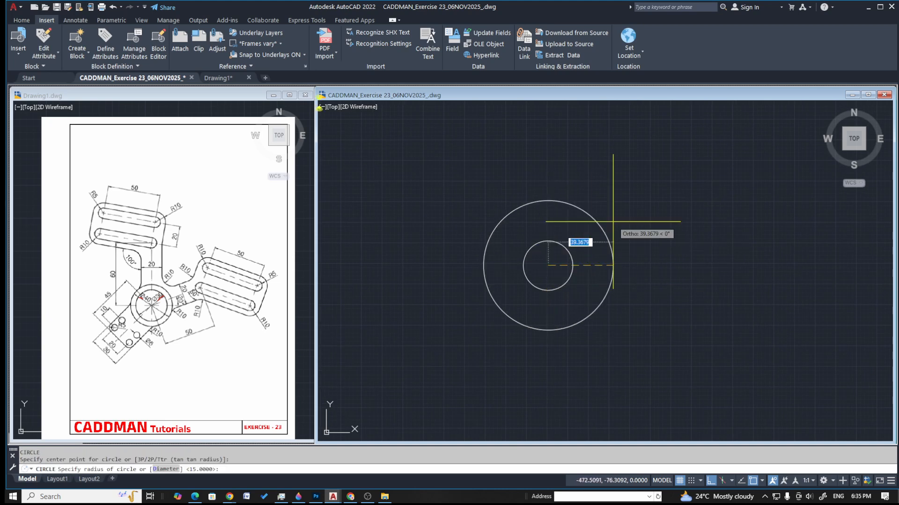
type("d")
key("Return")
type("40")
key("Return")
scroll(569, 245, "up", 2)
scroll(553, 257, "up", 2)
key("Escape")
key("Escape")
Draw a vertical and a horizontal centre line across the inner circle, each between its opposite quadrant points
type("l")
key("Return")
left_click(525, 228)
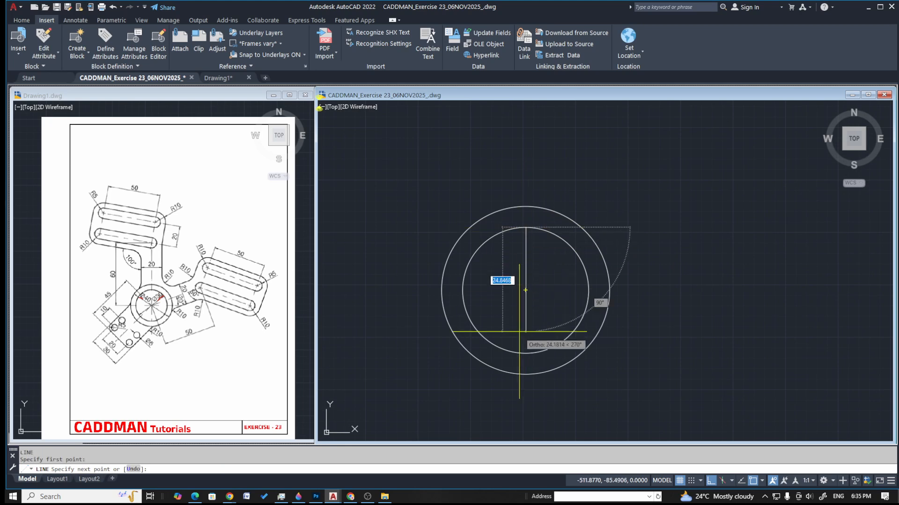
left_click(525, 354)
key("Escape")
key("Return")
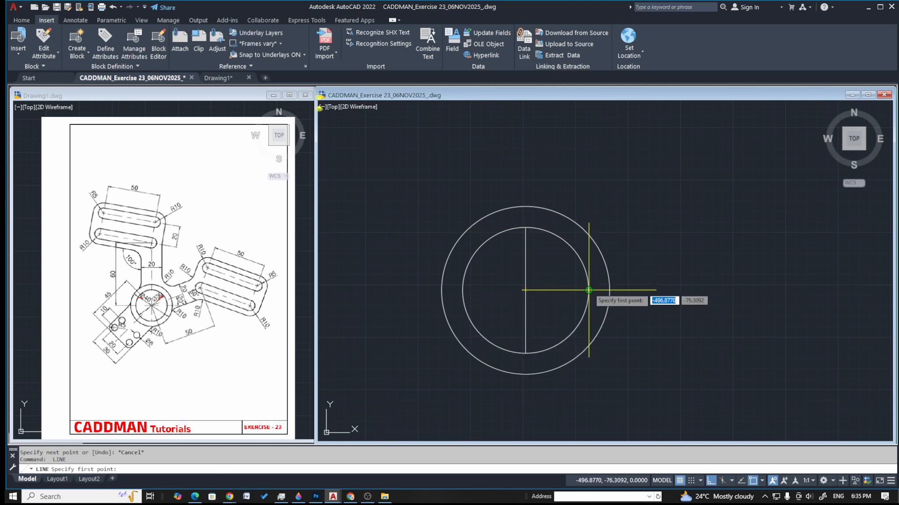
left_click(588, 290)
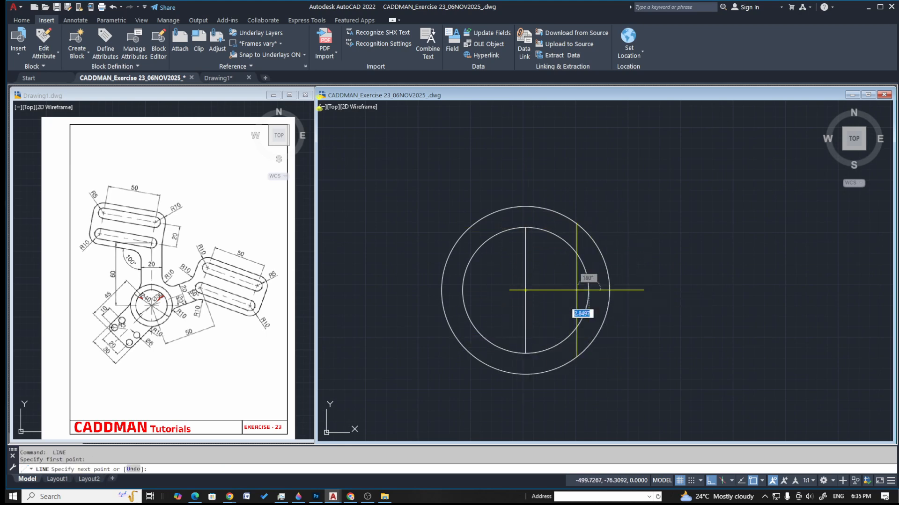
left_click(463, 290)
key("Escape")
key("Escape")
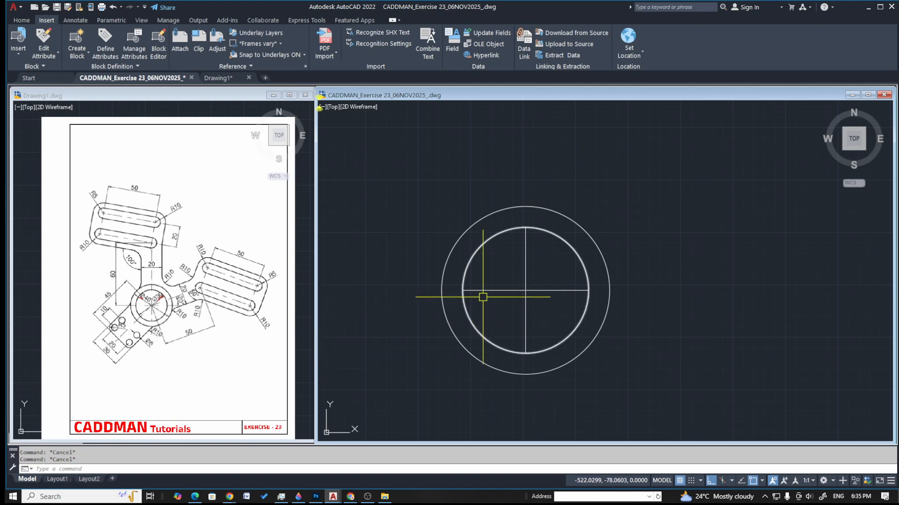
Scale both centre lines up about their intersection so they extend past the outer circle, to about 26.6 from the centre
left_click(541, 275)
left_click(497, 303)
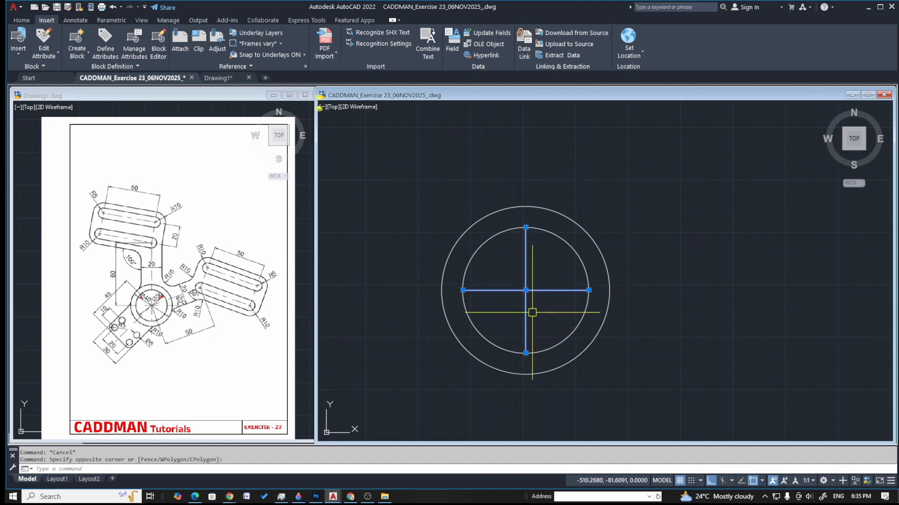
type("SC")
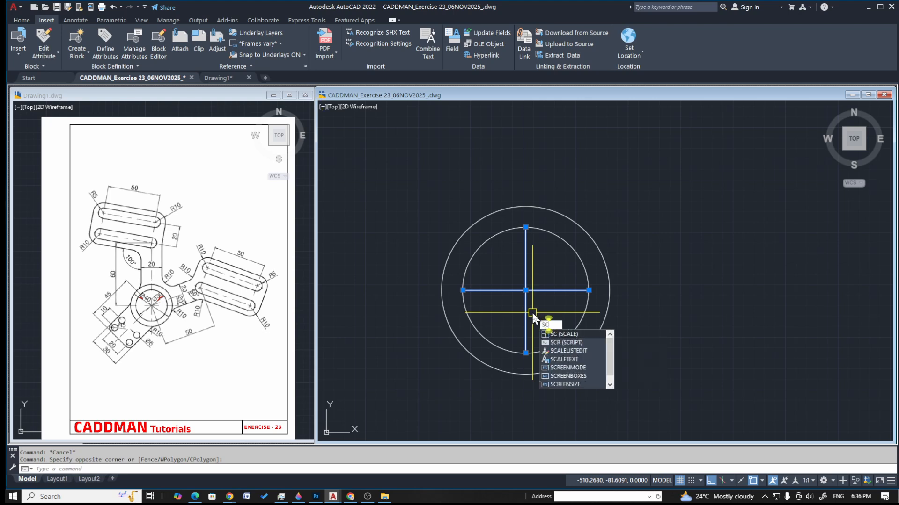
key("Return")
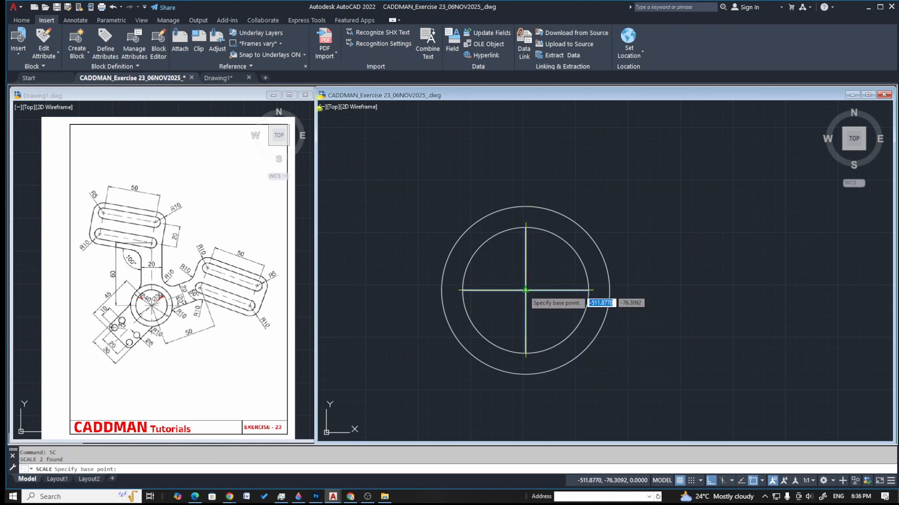
type("int")
key("Return")
left_click(525, 290)
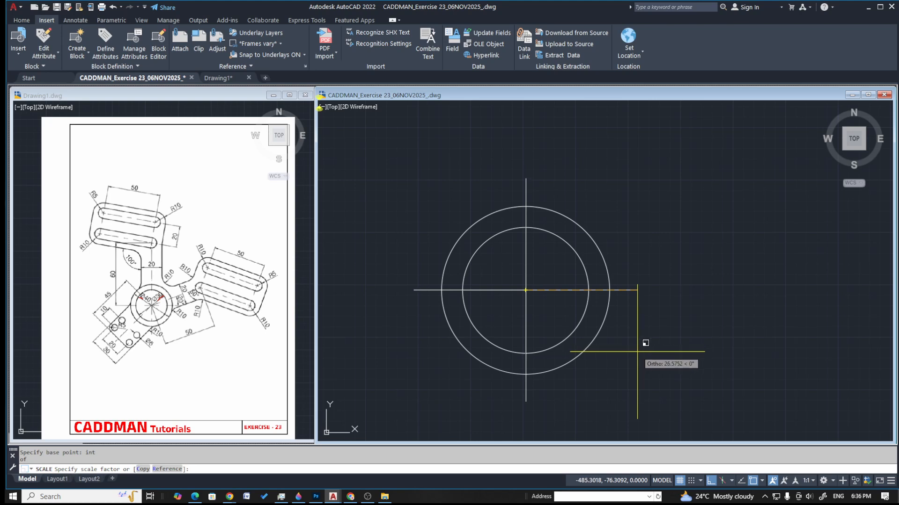
key("Escape")
scroll(580, 261, "down", 2)
scroll(580, 262, "up", 2)
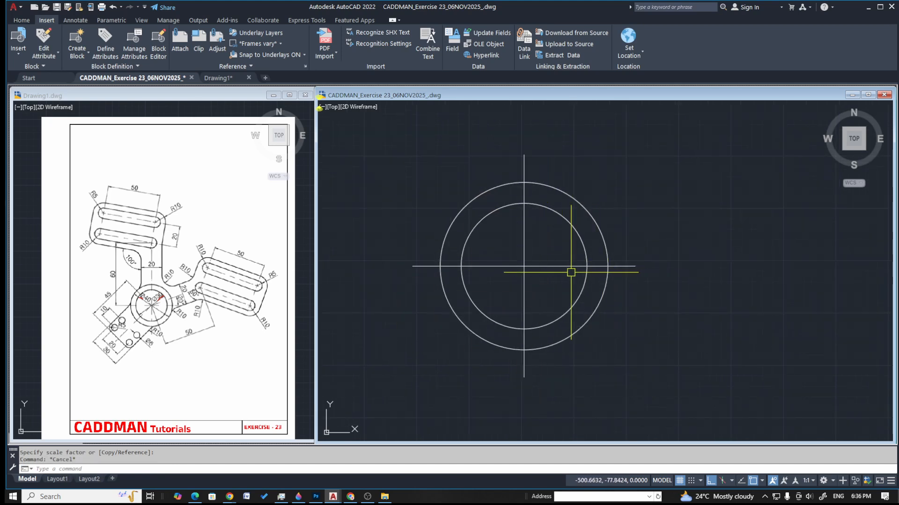
key("Escape")
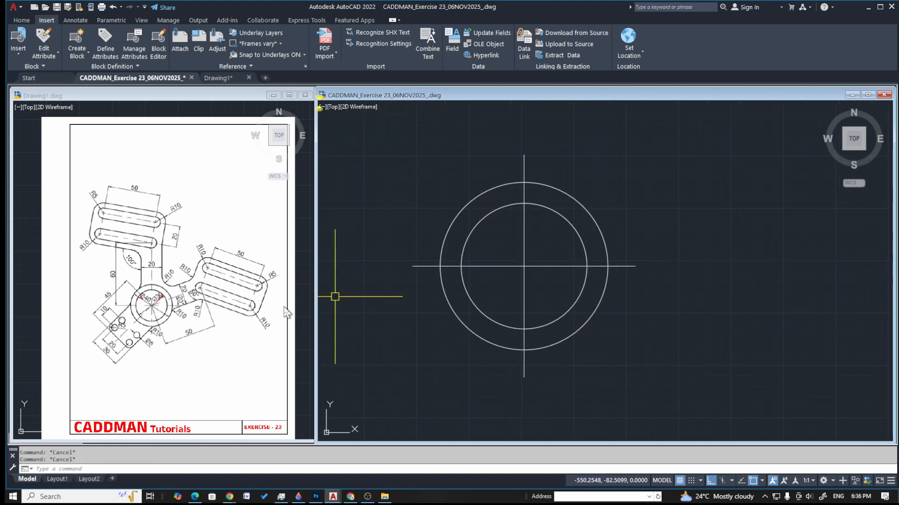
left_click(9, 176)
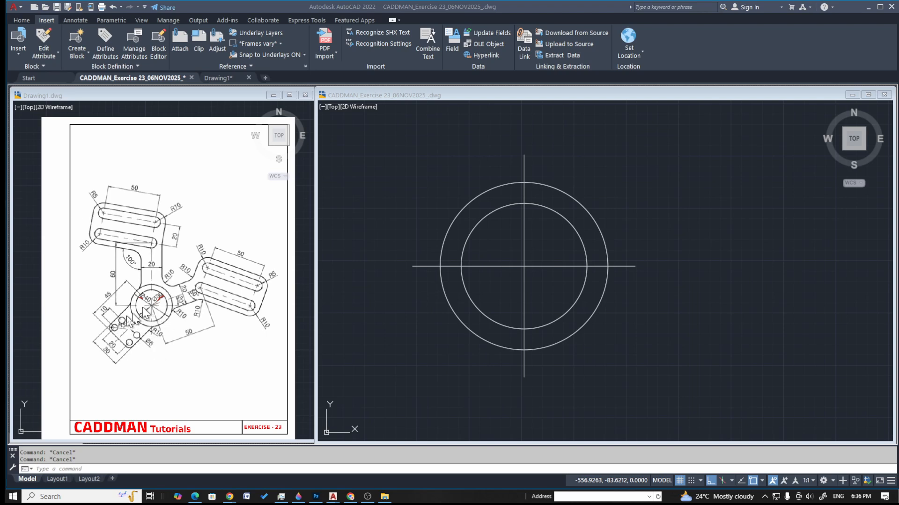
left_click(647, 212)
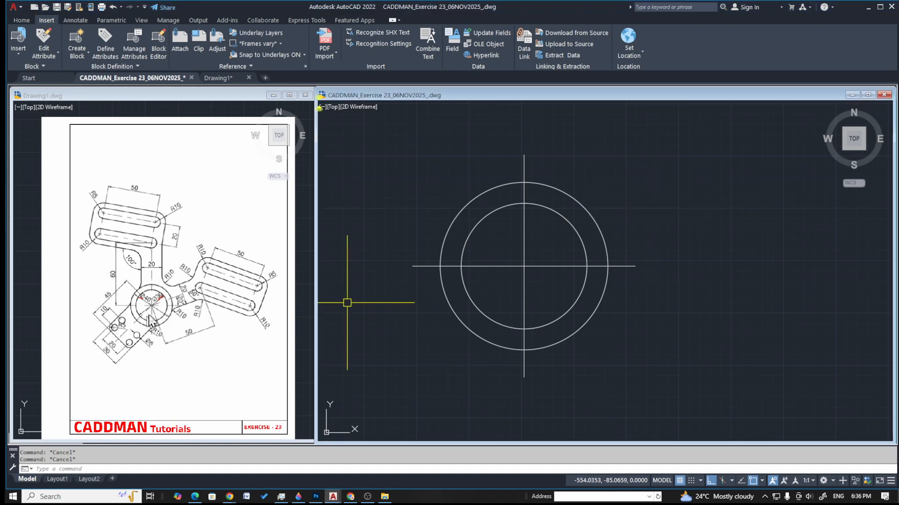
left_click(680, 196)
key("Escape")
key("Escape")
Rotate a copy of the vertical centre line by -45 degrees about the circles' centre
left_click(538, 287)
left_click(501, 294)
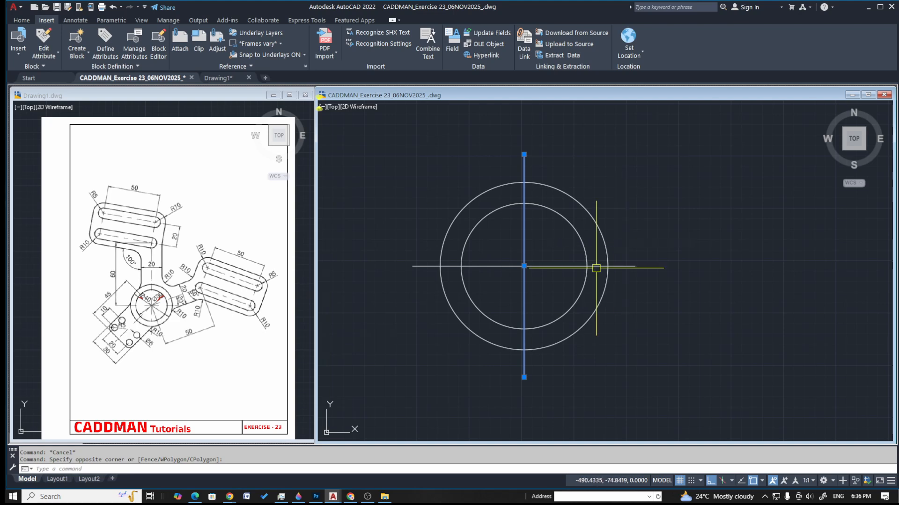
type("Ro")
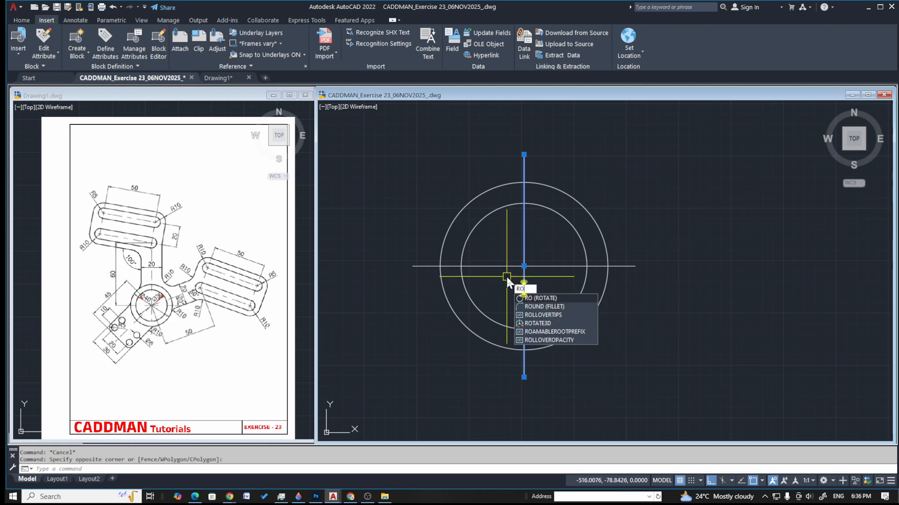
key("Return")
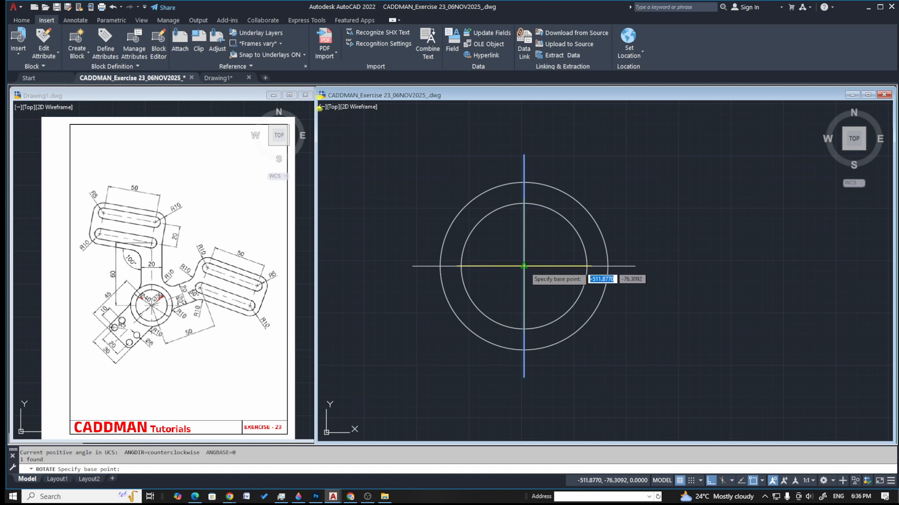
left_click(523, 266)
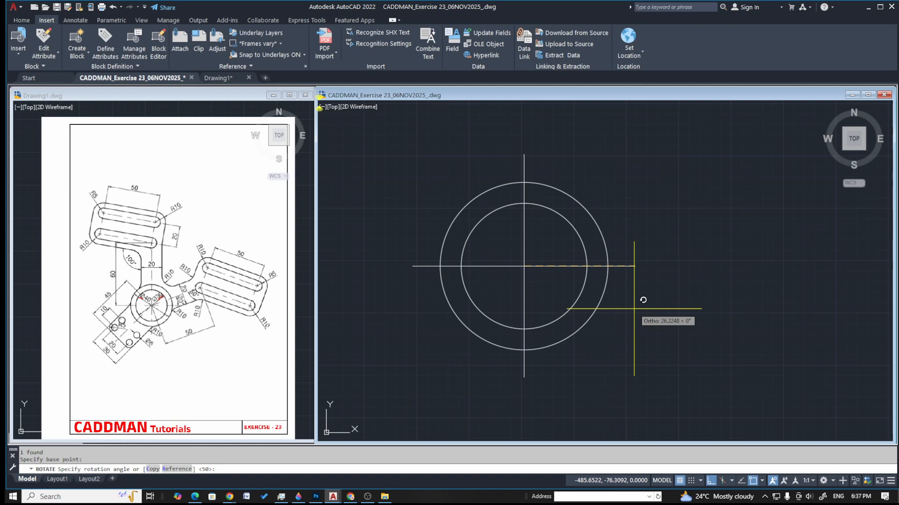
type("c")
key("Return")
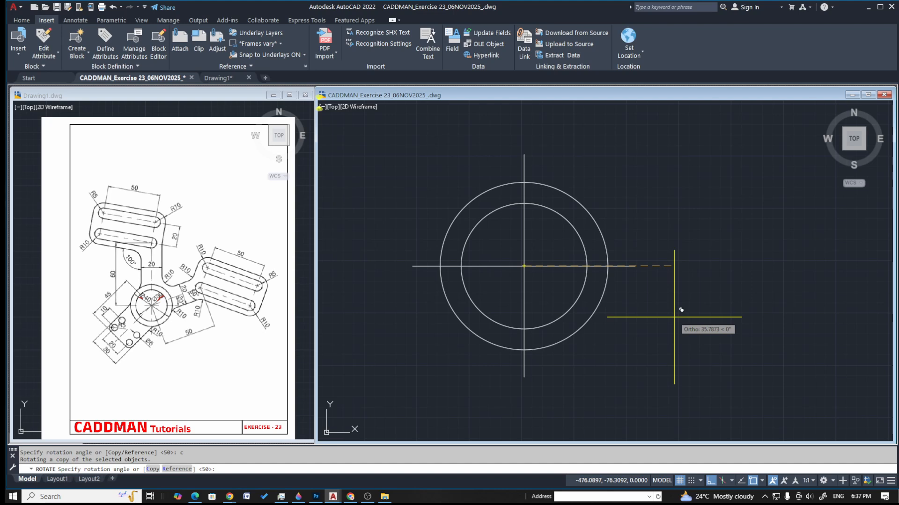
type("-45")
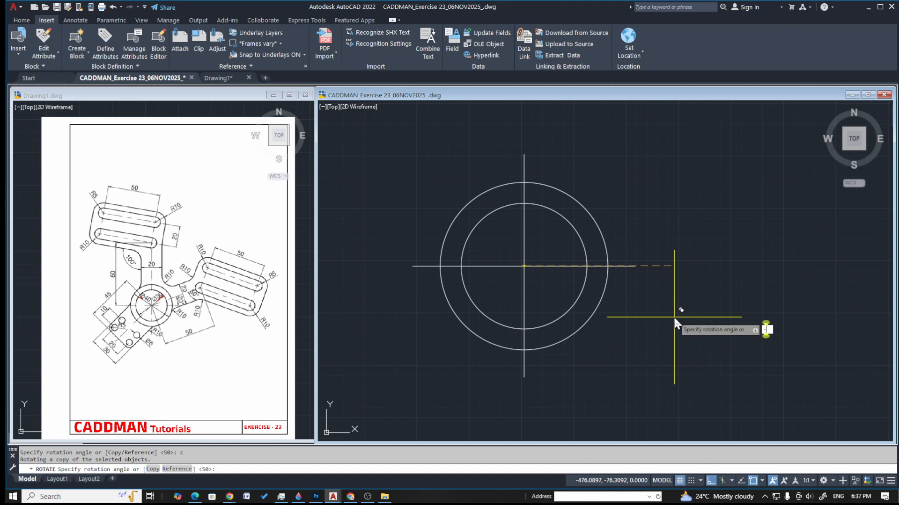
key("Return")
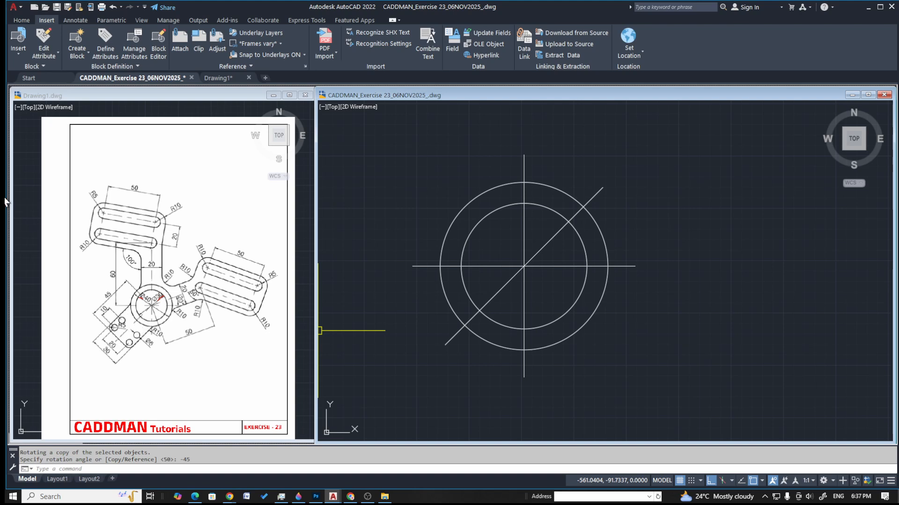
key("ctrl+2")
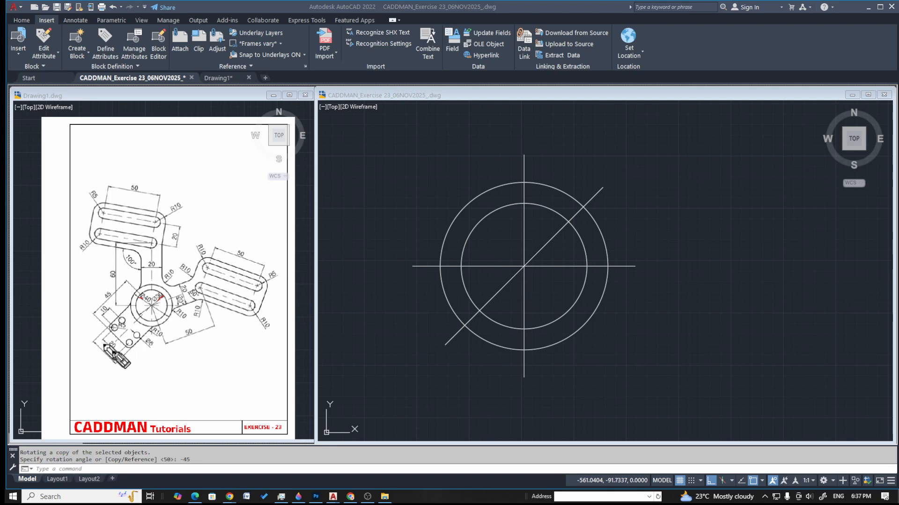
left_click(409, 177)
key("Escape")
key("Escape")
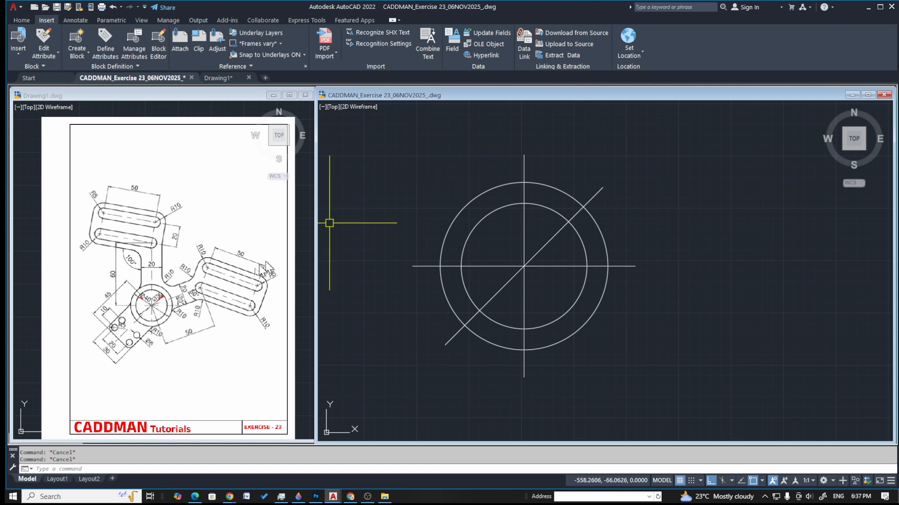
key("ctrl+shift+3")
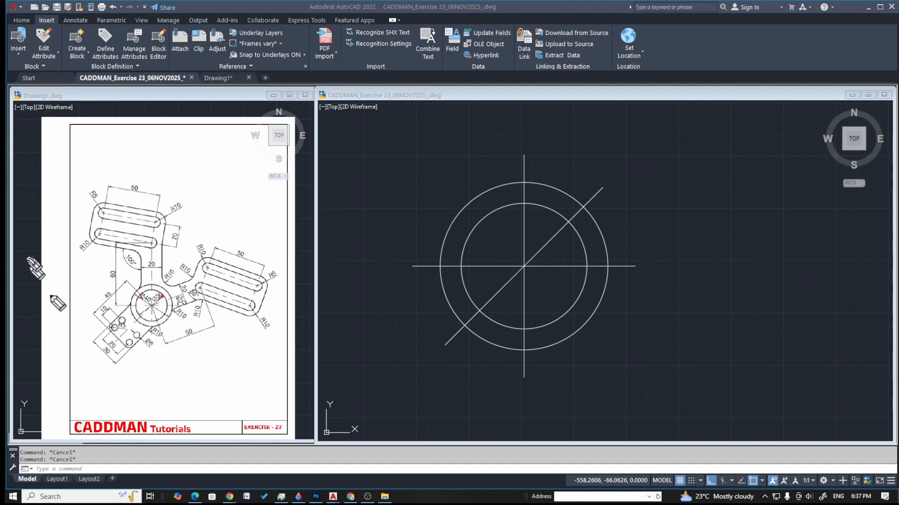
Offset the diagonal centre line by 15 to both of its sides
left_click(489, 172)
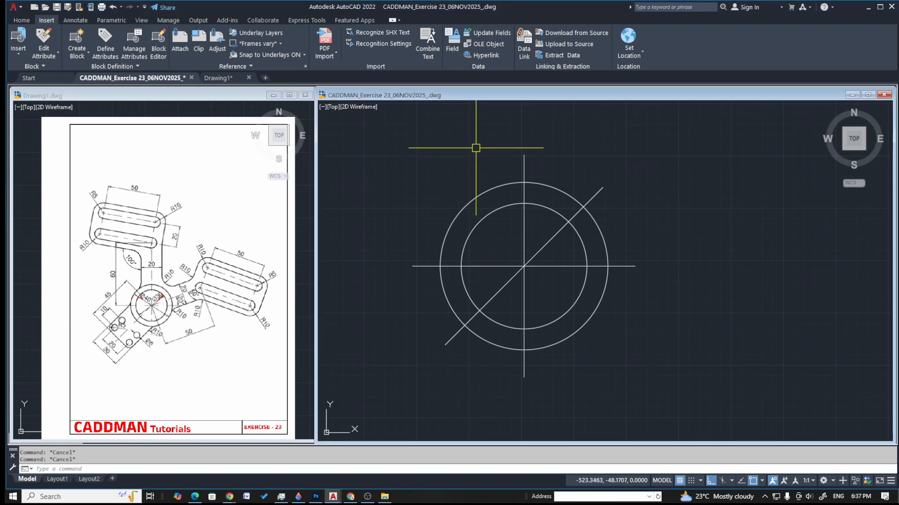
type("o")
key("Return")
type("15")
key("Return")
left_click(501, 287)
left_click(499, 248)
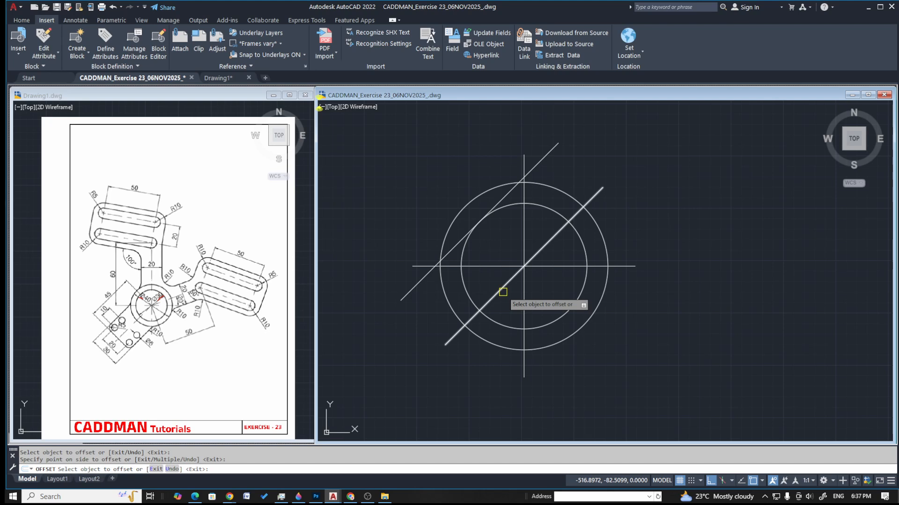
left_click(503, 292)
left_click(648, 344)
key("Escape")
key("Escape")
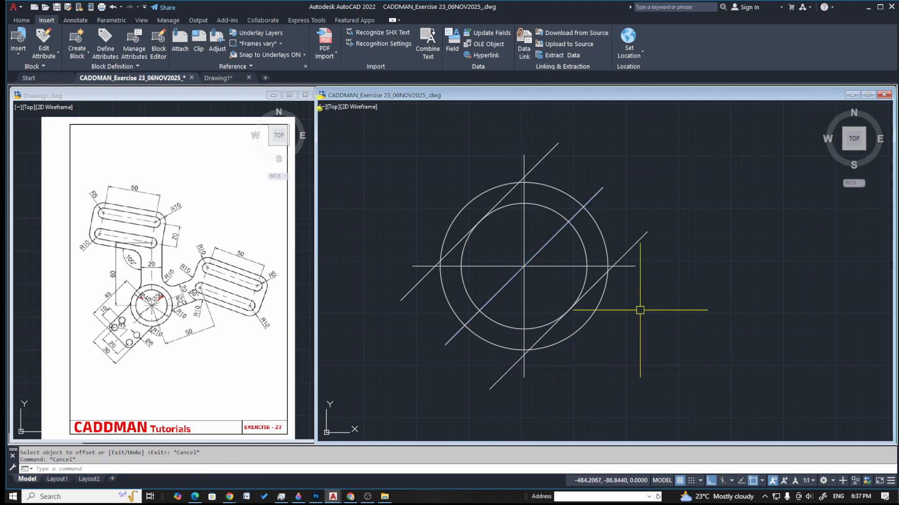
Trim the two offset diagonal lines back to the inner circle and erase their leftover pieces outside the outer circle's upper-right side
type("tr")
key("Return")
left_click(503, 198)
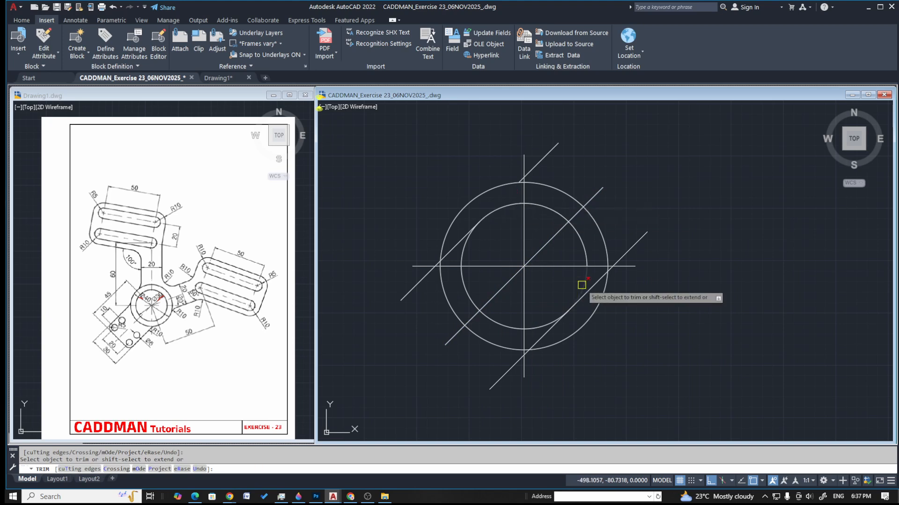
key("Return")
left_click(641, 237)
left_click(549, 153)
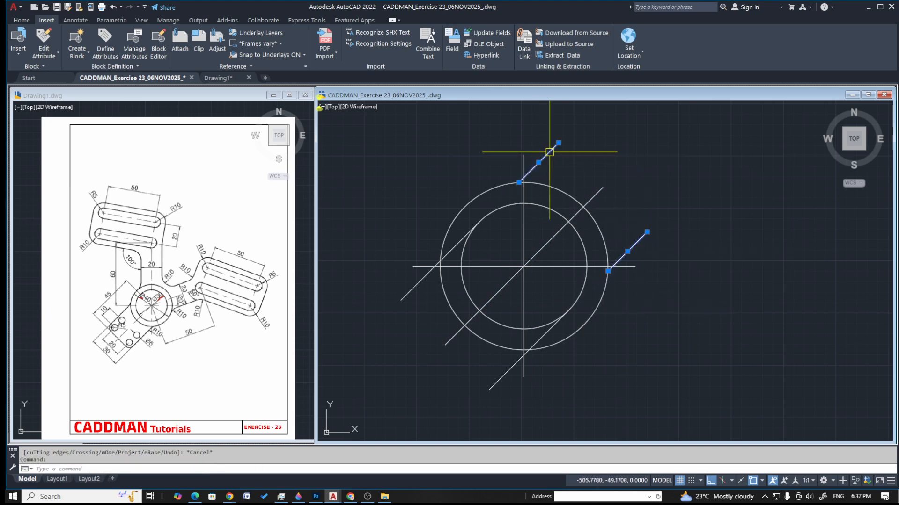
key("Delete")
scroll(550, 197, "down", 3)
key("Escape")
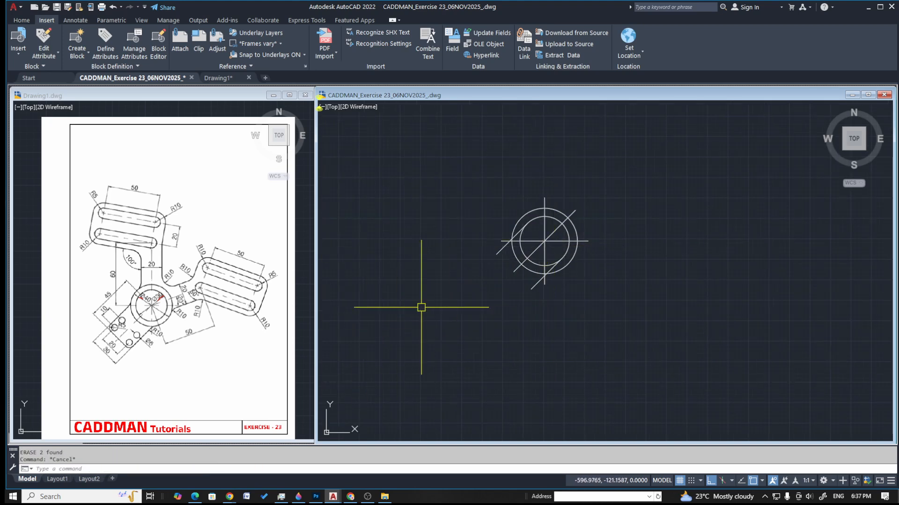
scroll(539, 230, "up", 3)
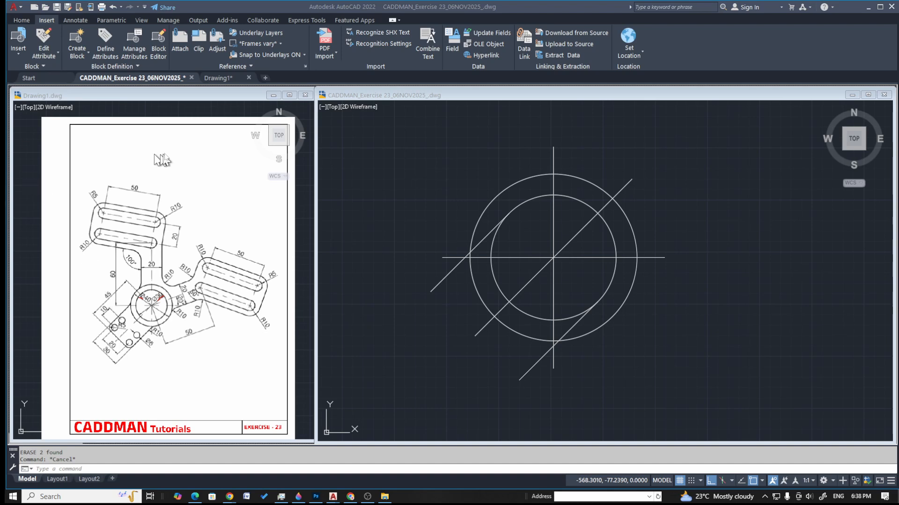
Rotate a copy of the diagonal centre line by -90 degrees about the circles' centre
left_click(393, 178)
left_click(573, 236)
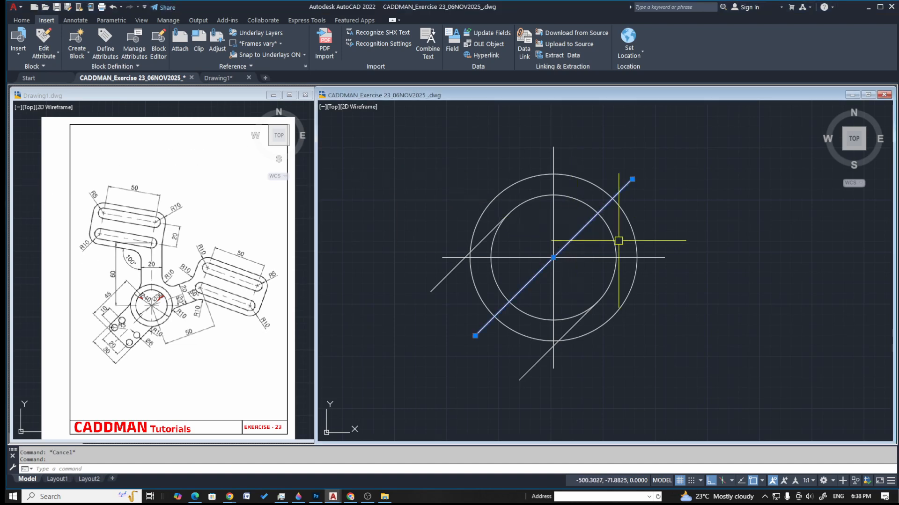
type("ro")
key("Return")
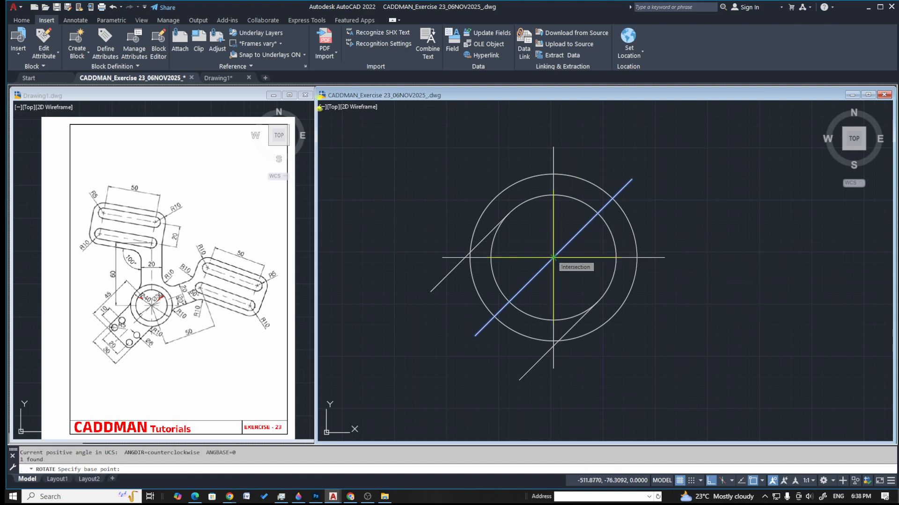
left_click(553, 257)
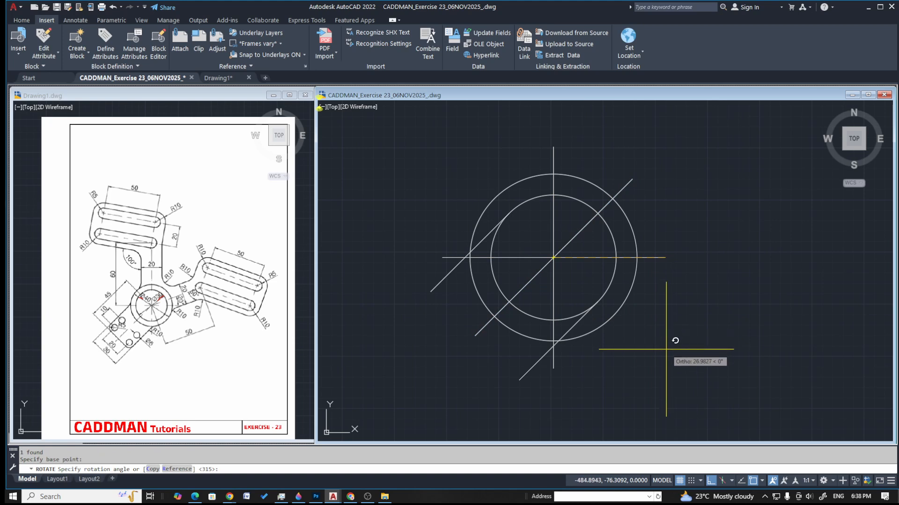
type("c")
key("Return")
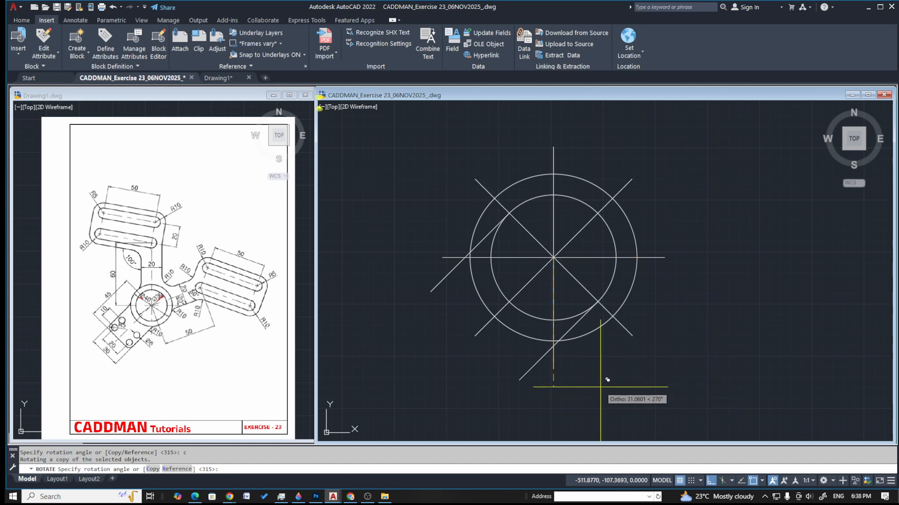
type("-90")
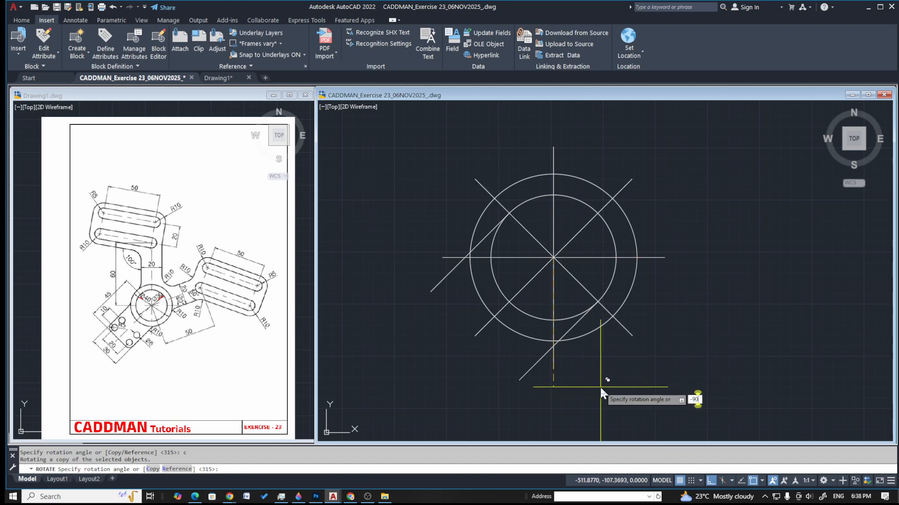
key("Return")
key("Escape")
key("Escape")
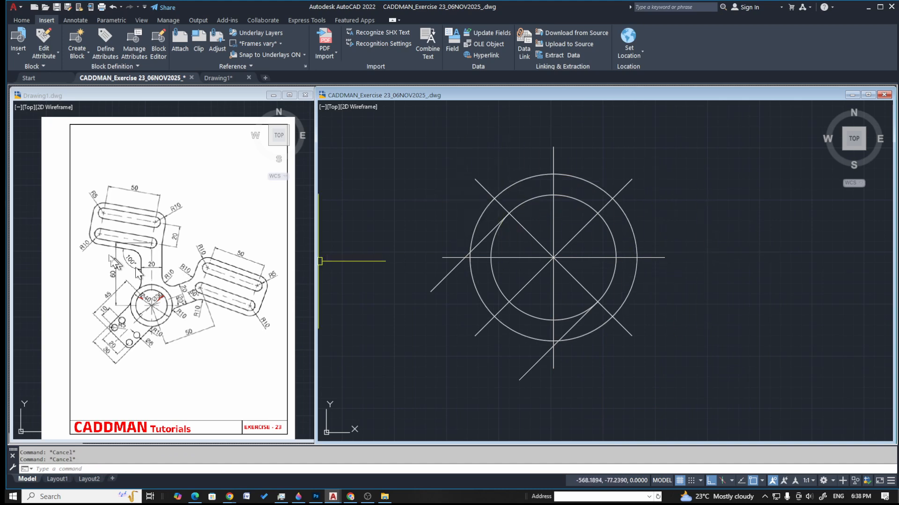
Offset the new perpendicular diagonal by 45 toward the lower left to form the arm's end edge
key("ctrl+shift+3")
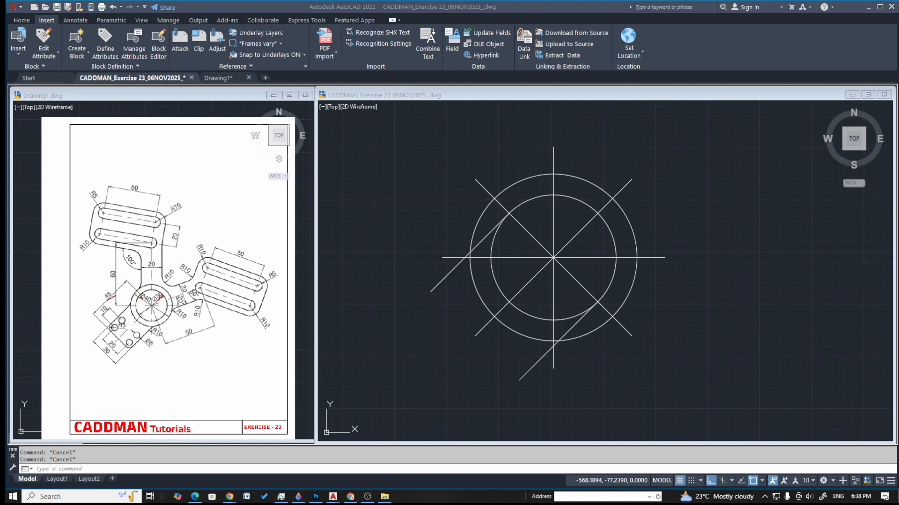
left_click(471, 144)
type("o")
key("Return")
type("45")
key("Return")
left_click(485, 189)
left_click(328, 305)
scroll(557, 213, "down", 3)
scroll(564, 216, "up", 3)
key("Escape")
key("Escape")
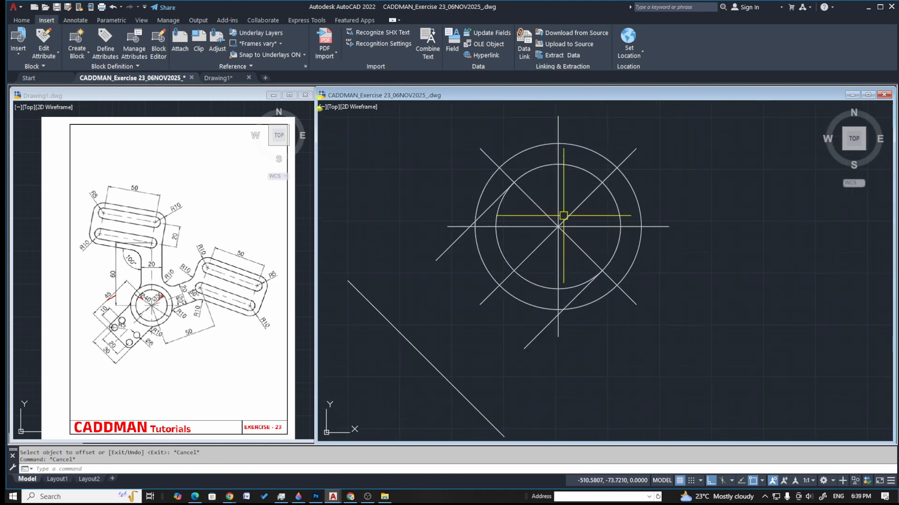
Fillet the arm's end edge with both side lines at radius 0 to make two sharp corners
type("e")
key("Escape")
scroll(564, 220, "down", 4)
scroll(527, 259, "up", 4)
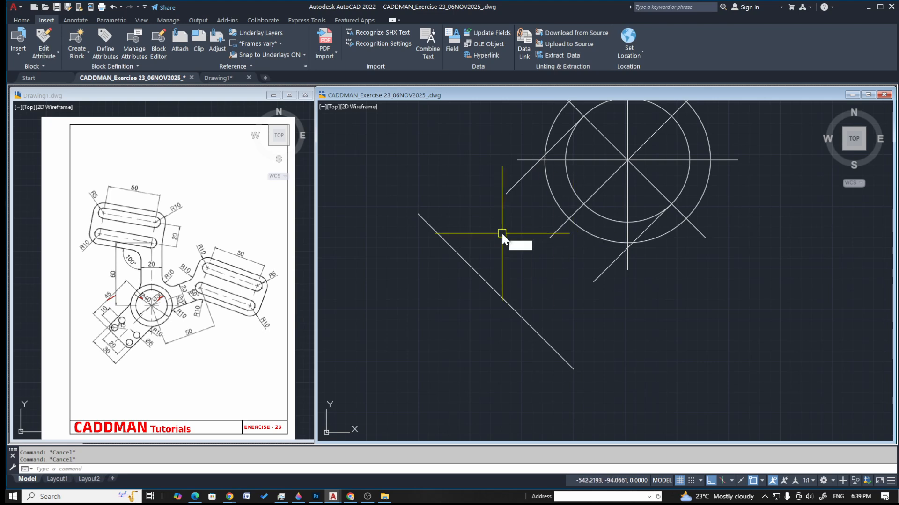
type("f")
key("Return")
type("r")
key("Return")
type("0")
key("Return")
left_click(510, 189)
left_click(468, 262)
key("Return")
left_click(518, 315)
left_click(597, 277)
key("Escape")
key("Escape")
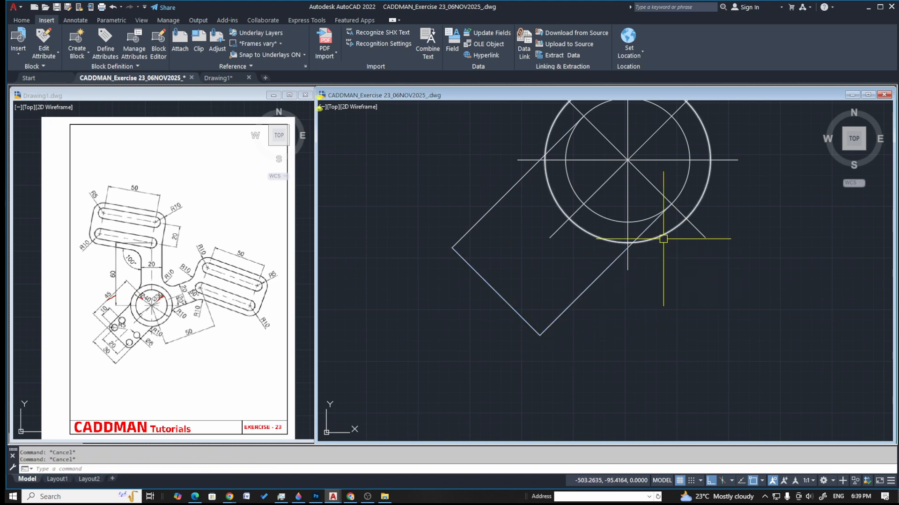
Trim away the parts of the arm's two side lines that lie inside the outer circle
type("tr")
key("Return")
scroll(555, 149, "up", 6)
left_click(553, 150)
scroll(537, 190, "down", 6)
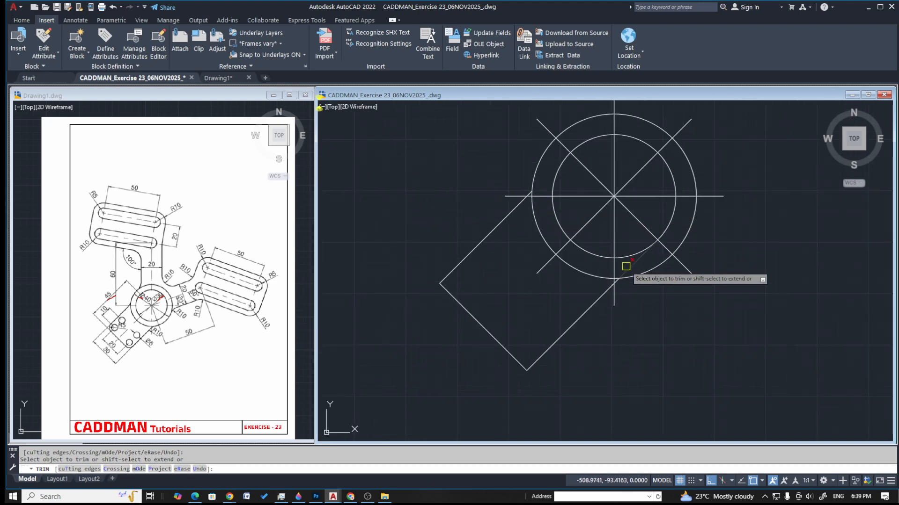
key("Escape")
key("Escape")
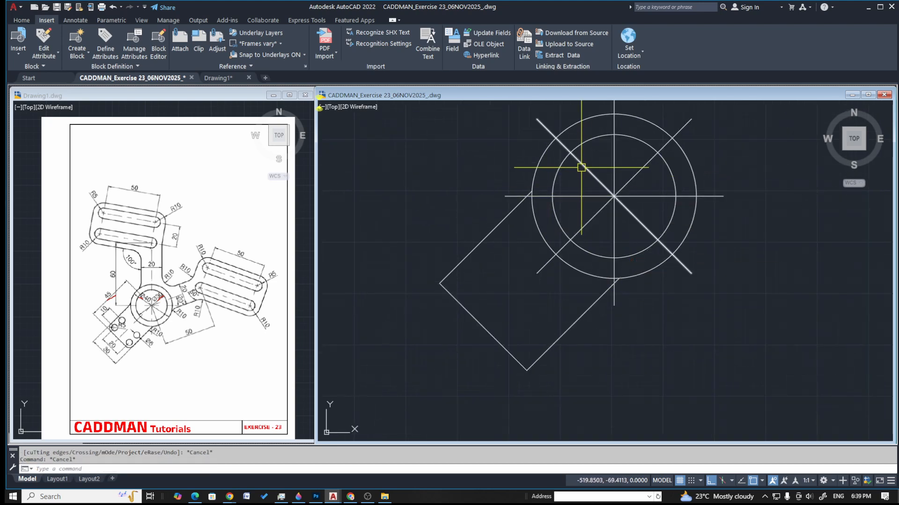
Break off both ends of the perpendicular diagonal, leaving a short centre mark inside the inner circle
type("br")
key("Return")
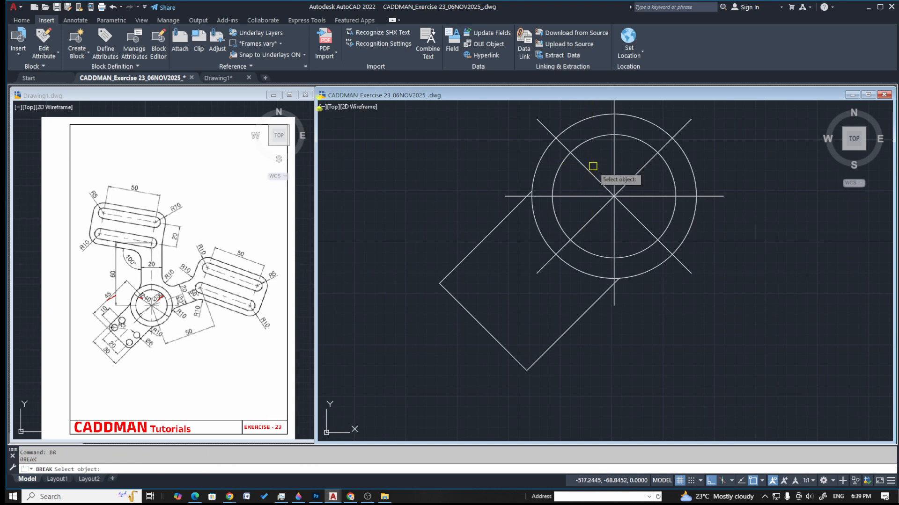
left_click(595, 177)
left_click(505, 116)
key("Escape")
key("space")
left_click(632, 219)
left_click(752, 301)
key("Escape")
key("Escape")
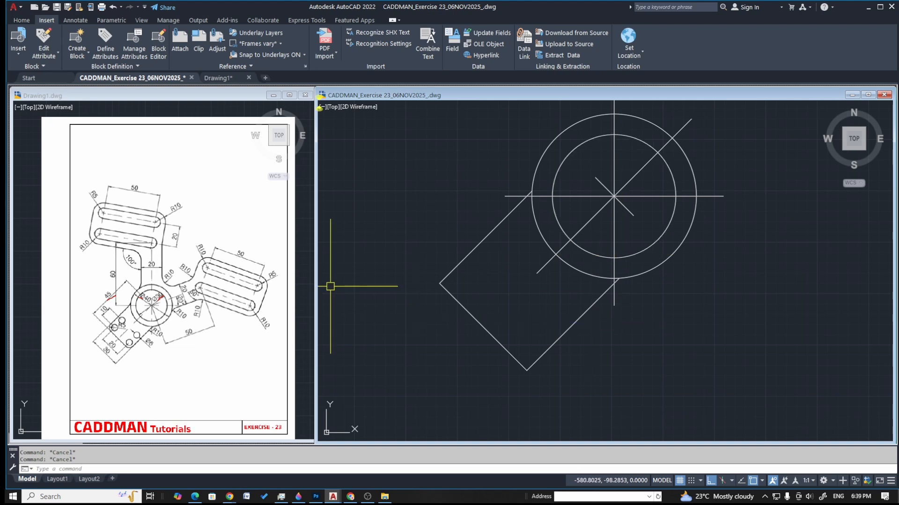
Offset the diagonal centre line of the arm by 10 to both of its sides
key("ctrl+shift+3")
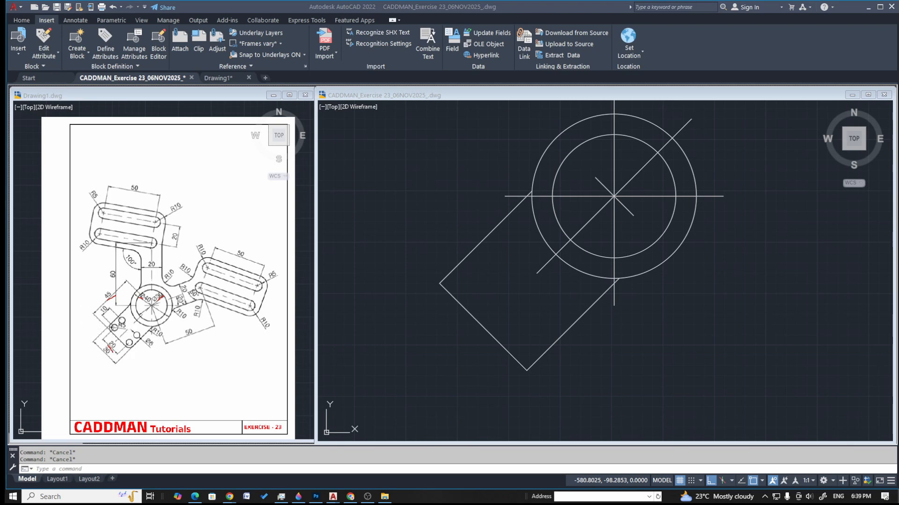
left_click(431, 152)
type("o")
key("Return")
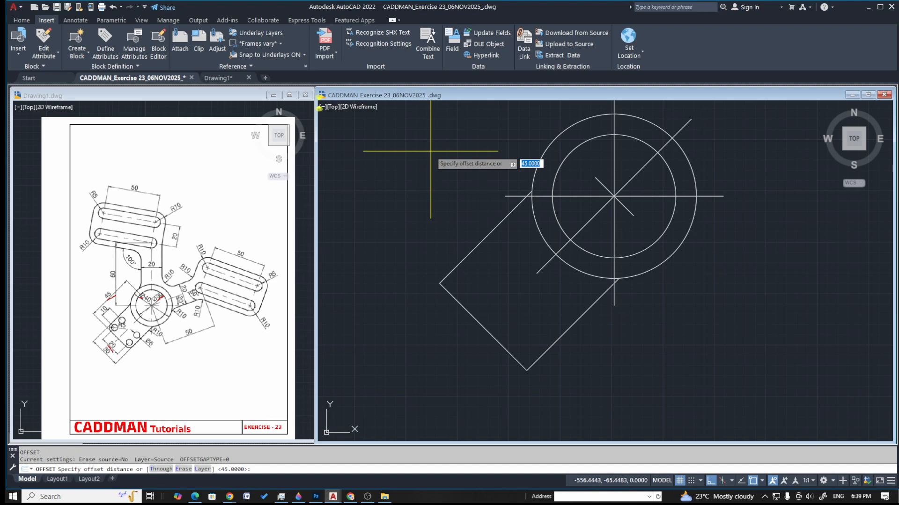
type("10")
key("Return")
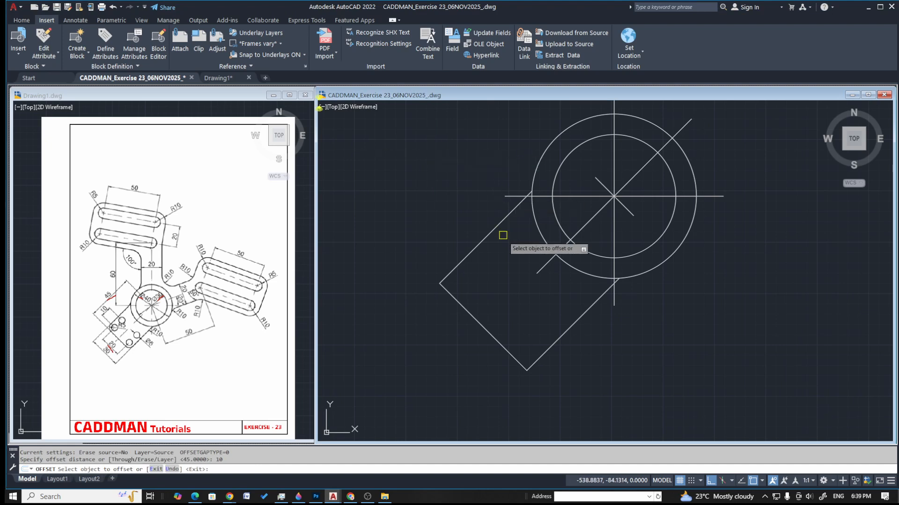
left_click(548, 266)
left_click(560, 265)
left_click(552, 258)
left_click(544, 256)
key("Escape")
key("Escape")
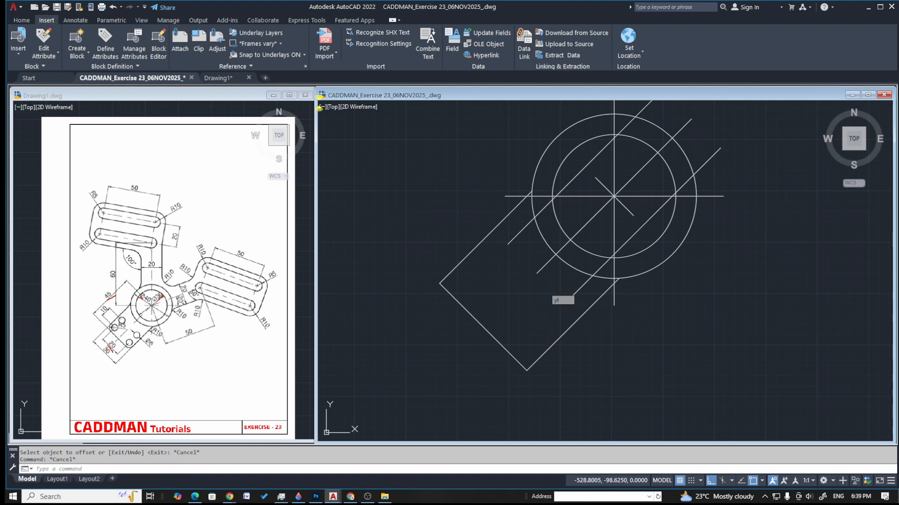
Trim the two 10-offset lines at the outer circle and erase their leftover pieces on the upper-right side
type("tr")
key("Return")
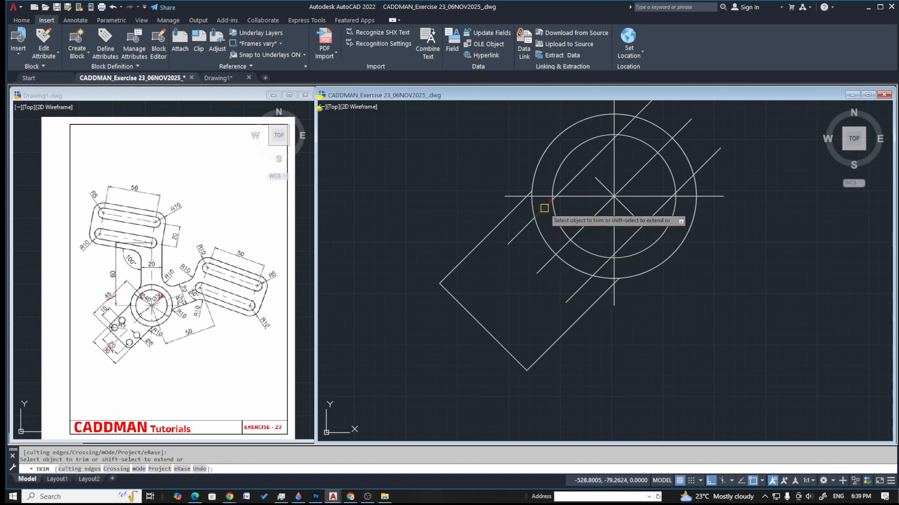
key("Escape")
left_click(702, 166)
left_click(643, 110)
key("Escape")
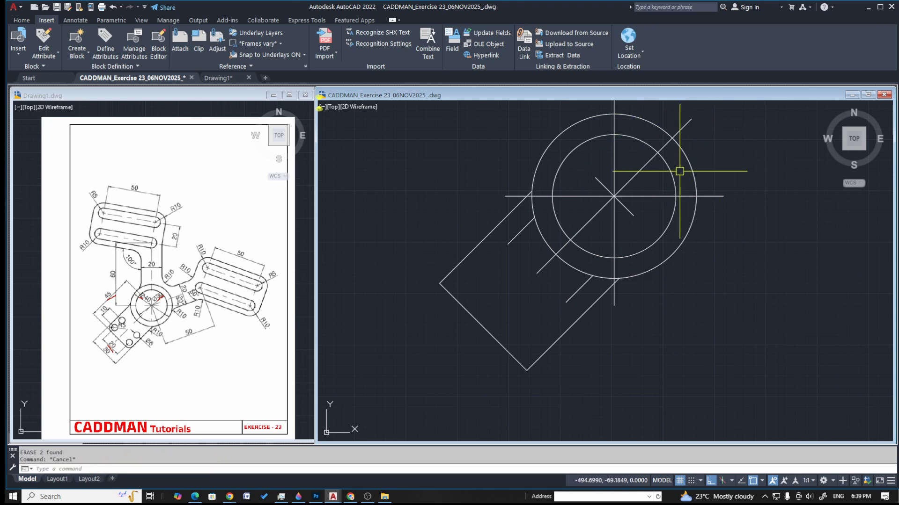
Extend both 10-offset lines down to the arm's end edge
type("ex")
key("Return")
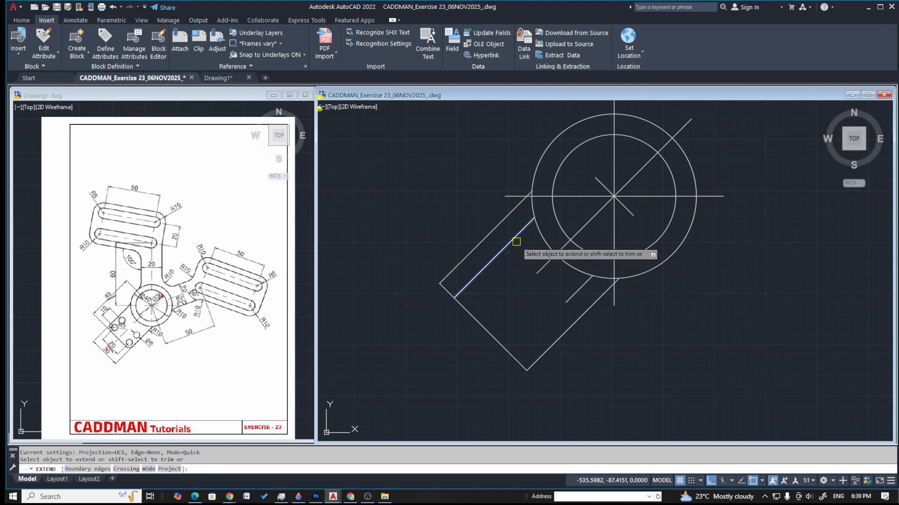
left_click(568, 300)
key("Escape")
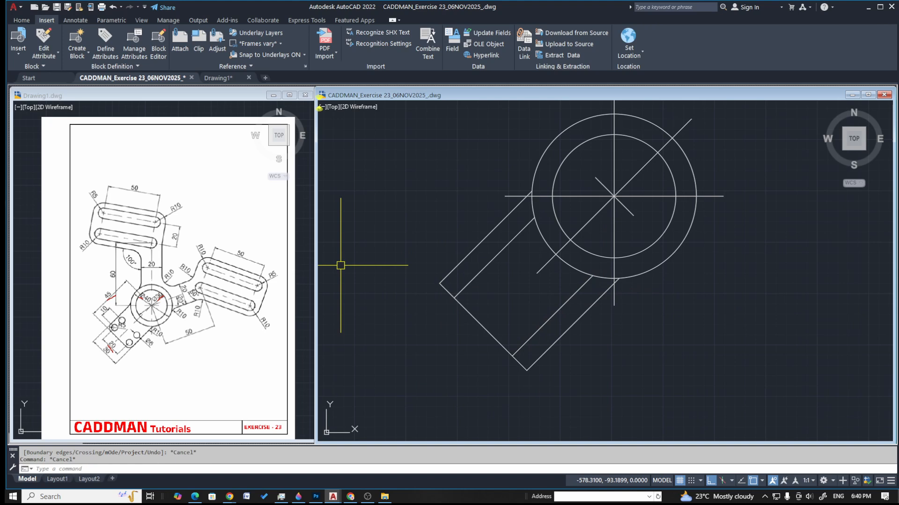
Fillet both corners at the arm's lower-left end with a radius of 5
key("ctrl+shift+3")
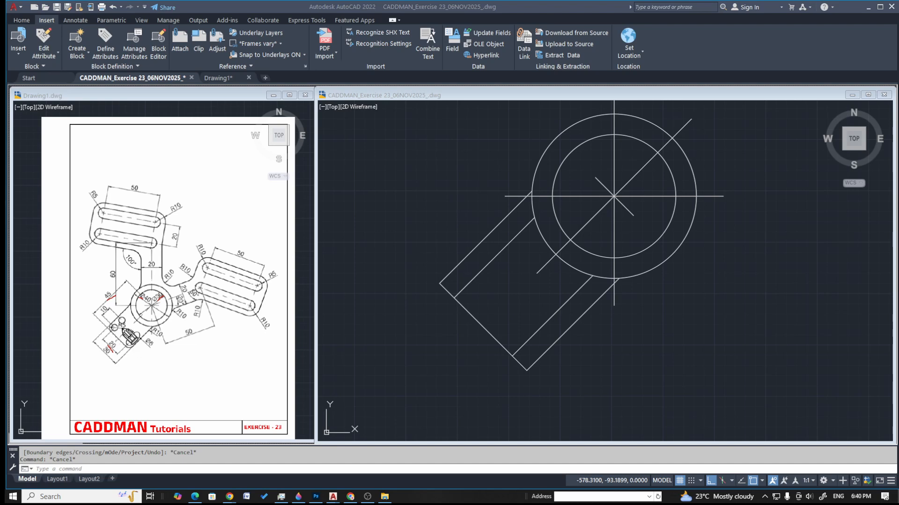
left_click(388, 198)
type("f")
key("Return")
type("r")
key("Return")
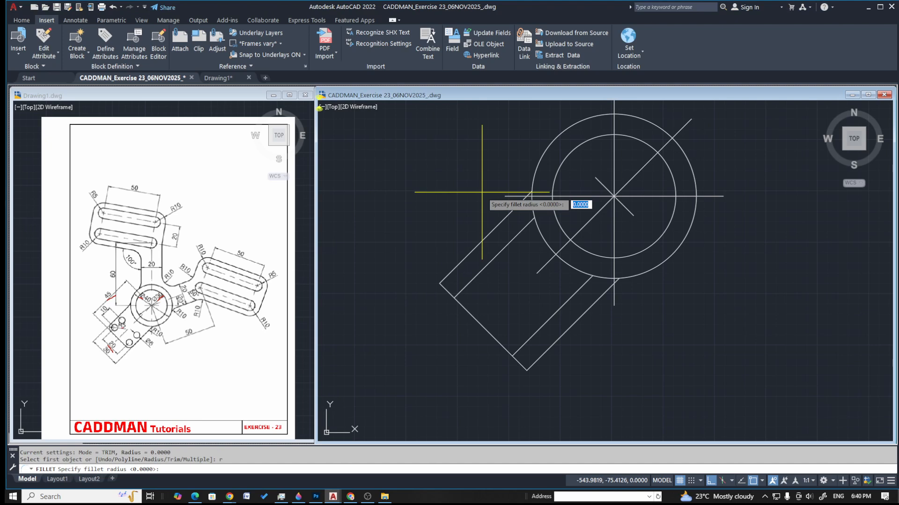
type("5")
key("Return")
left_click(447, 291)
left_click(454, 269)
key("Return")
left_click(510, 354)
left_click(544, 352)
key("Escape")
key("Escape")
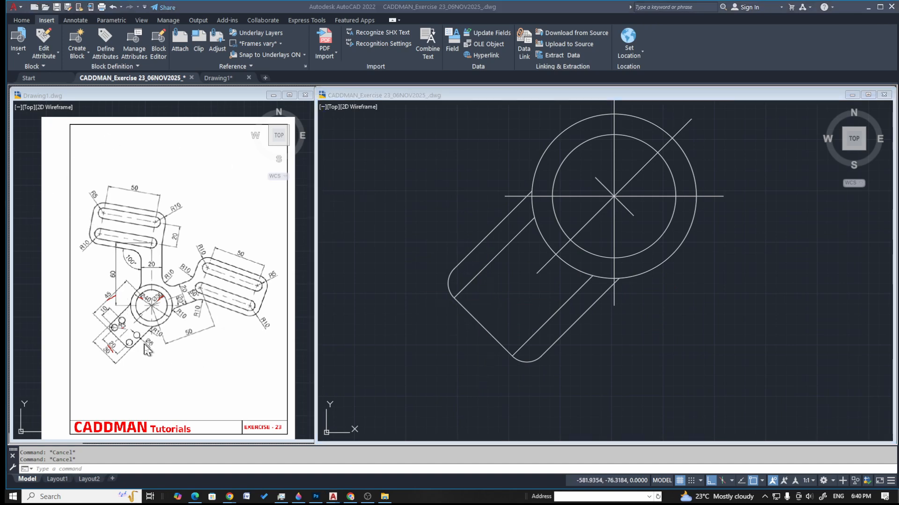
Draw a circle of diameter 6 at the centre of each rounded corner of the arm
left_click(433, 197)
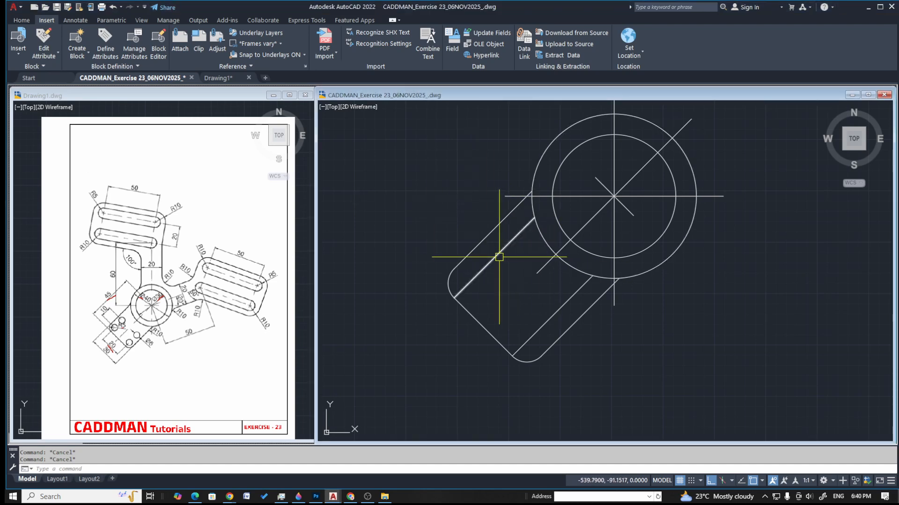
type("c")
key("Return")
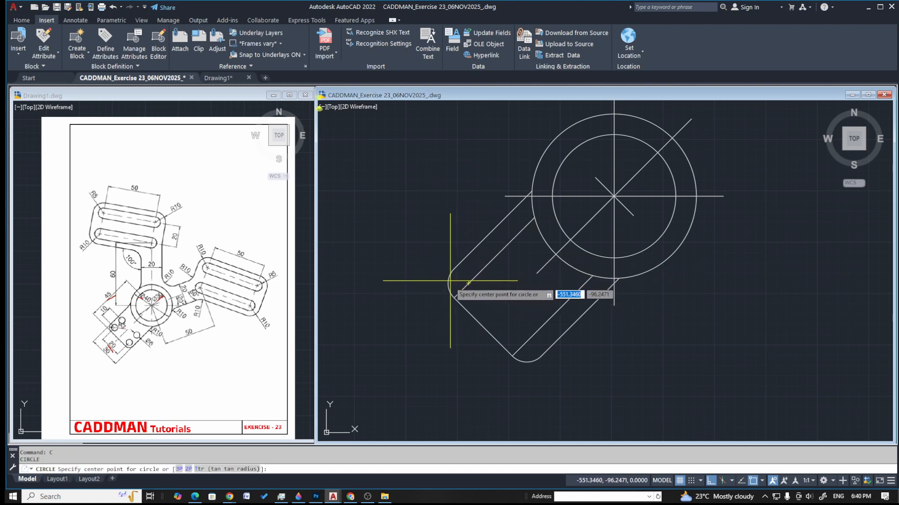
left_click(469, 283)
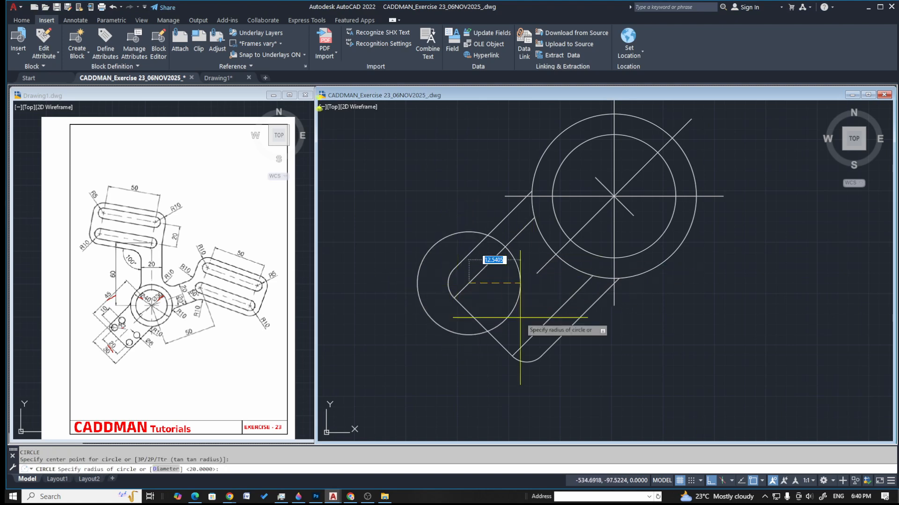
type("d")
key("Return")
type("6")
key("Return")
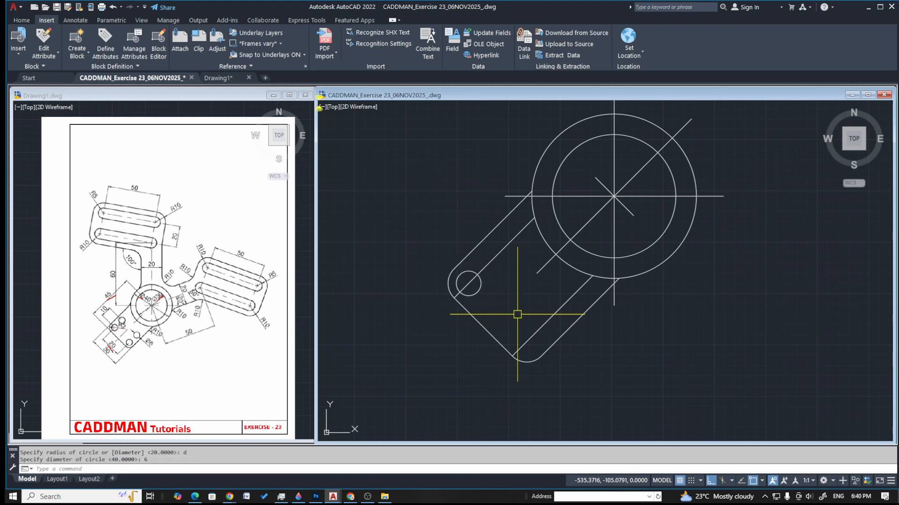
type("c")
key("Return")
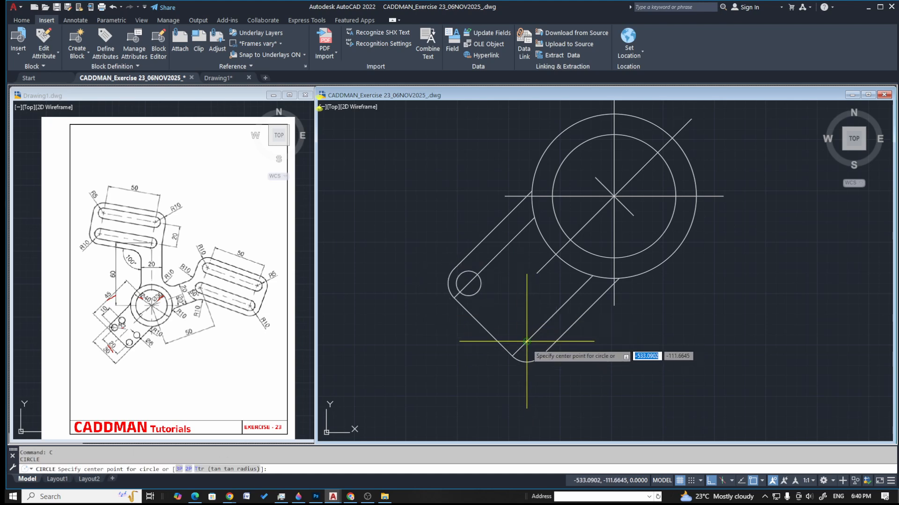
left_click(526, 341)
key("Return")
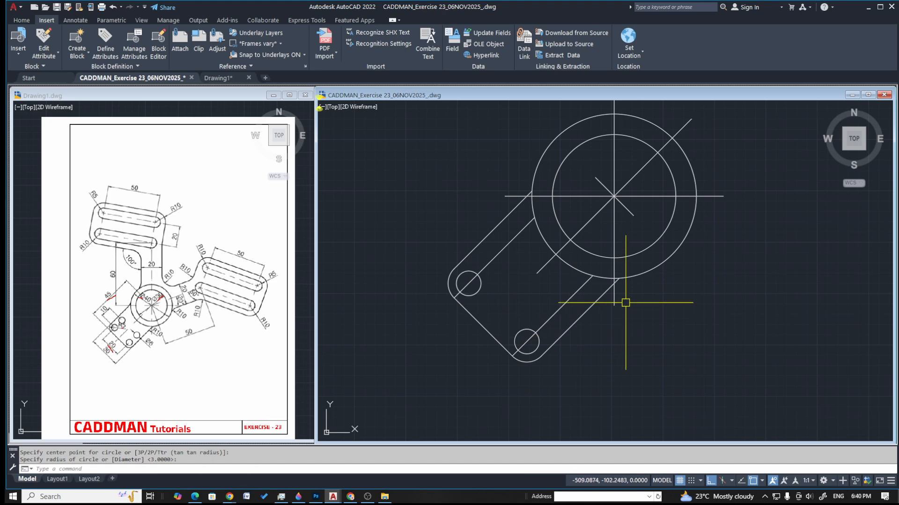
Draw a line joining the centres of the two corner holes at the arm's lower-left end
key("Escape")
key("Escape")
scroll(499, 281, "up", 2)
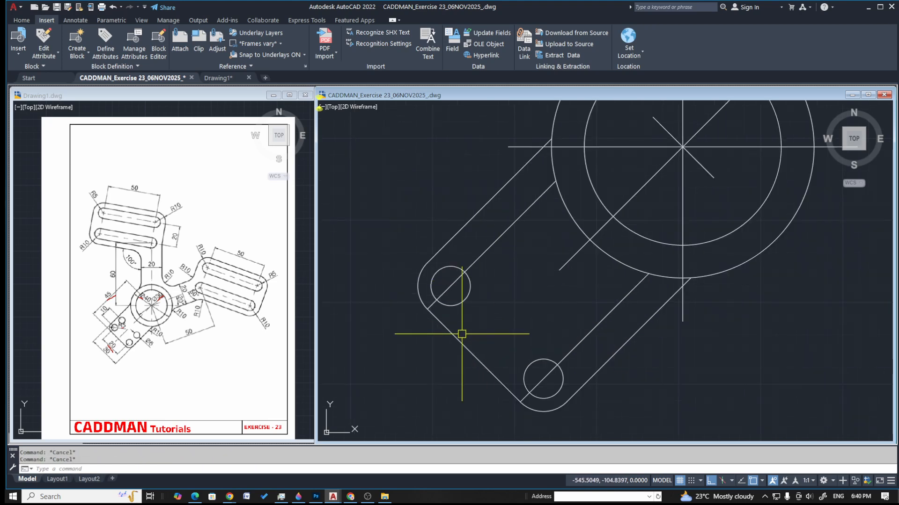
type("l")
key("Return")
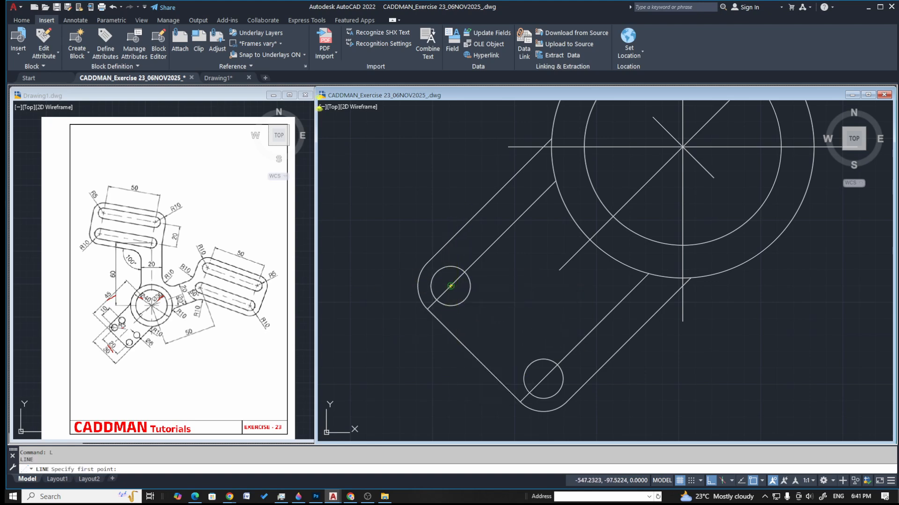
left_click(543, 378)
key("Escape")
key("Escape")
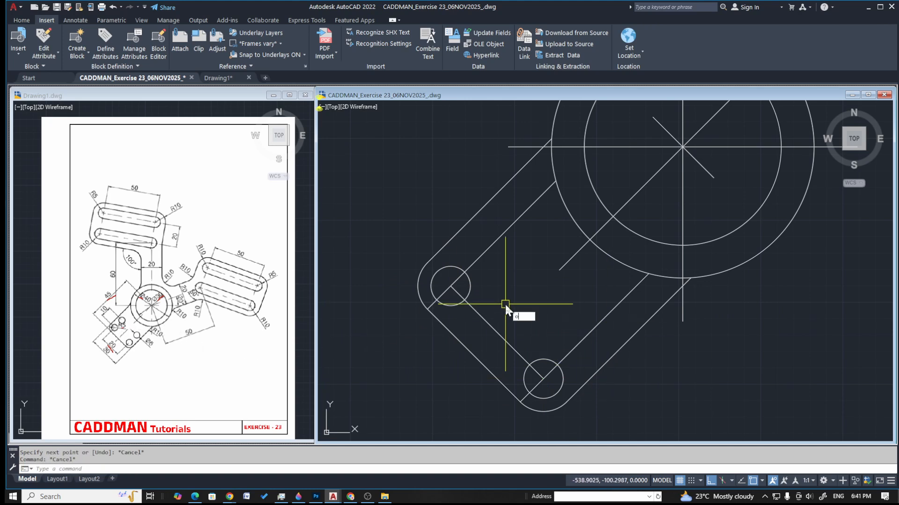
Offset the line between the two corner hole centres by 10 toward the hub
key("Return")
type("10")
key("Return")
left_click(500, 333)
left_click(572, 287)
key("Return")
Draw a circle of radius 3 at each end of the 10-offset line for the arm's second pair of holes
type("c")
key("Return")
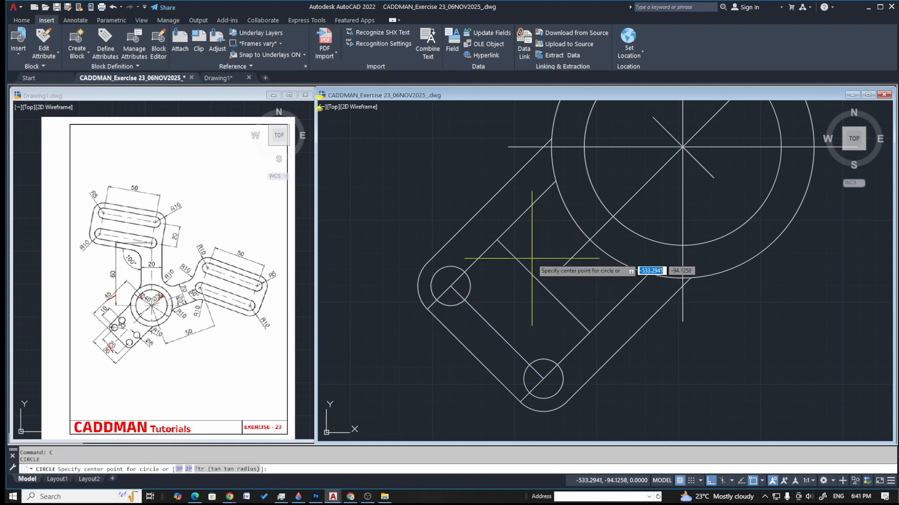
left_click(497, 239)
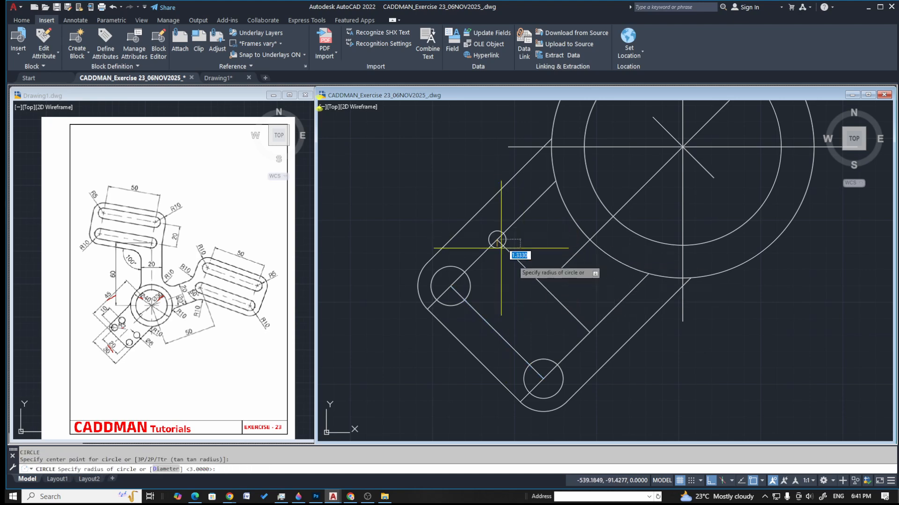
type("5.0226")
key("Return")
type("c")
key("Return")
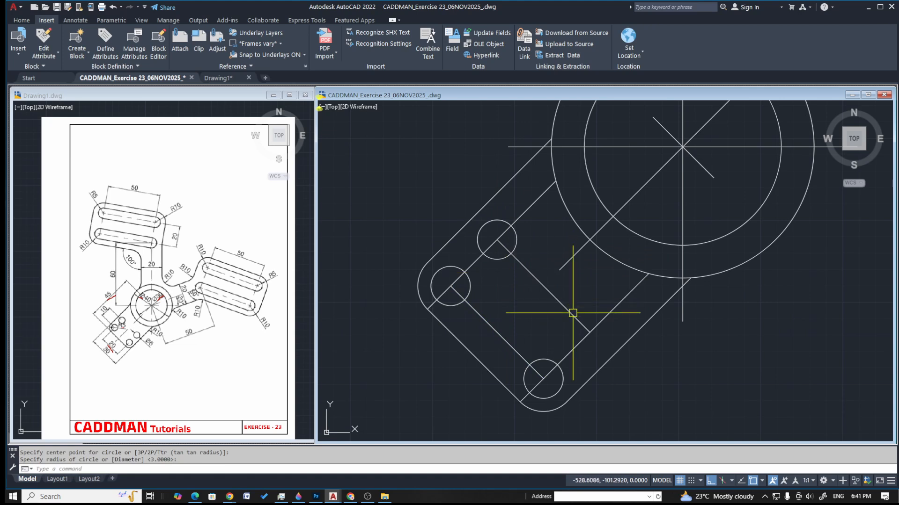
left_click(589, 332)
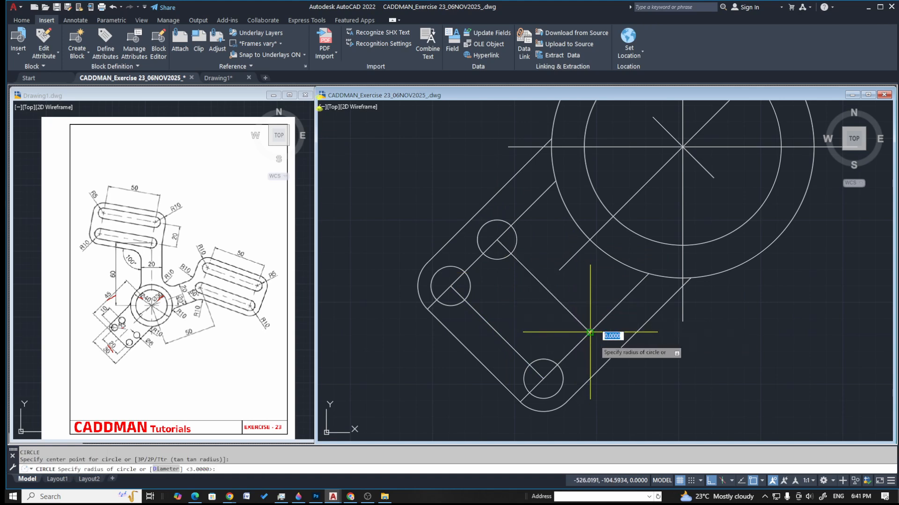
left_click(583, 350)
key("Escape")
key("Escape")
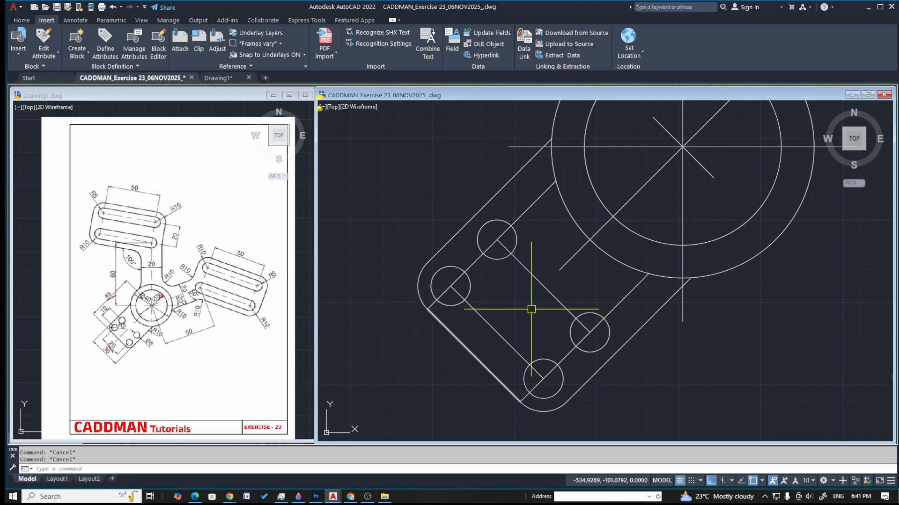
Erase the construction lines running through the centres of the arm's four holes
left_click(534, 270)
type("E")
key("Return")
left_click(631, 294)
key("Delete")
scroll(556, 300, "down", 2)
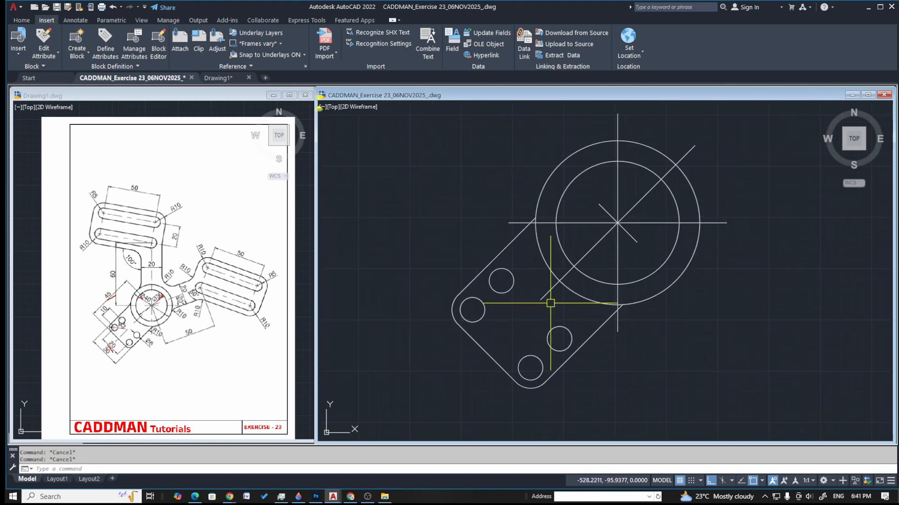
Lengthen the 45° centreline dynamically from its lower end to just past the arm's end edge
type("LENdy")
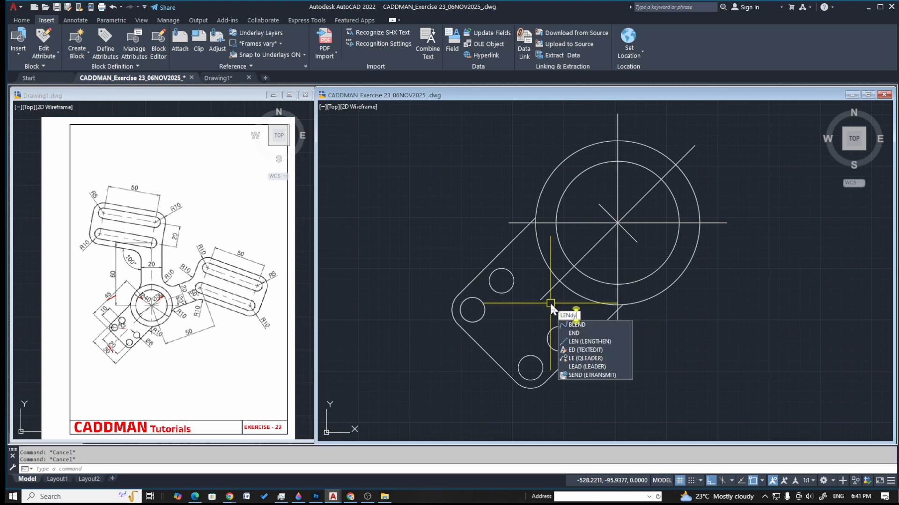
key("Return")
key("Escape")
type("len")
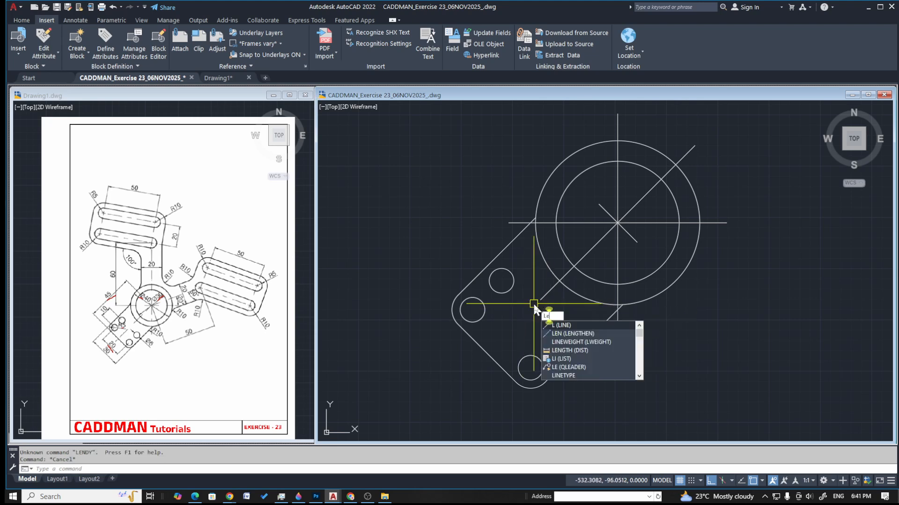
key("Return")
type("dy")
key("Return")
left_click(541, 299)
left_click(464, 370)
key("Escape")
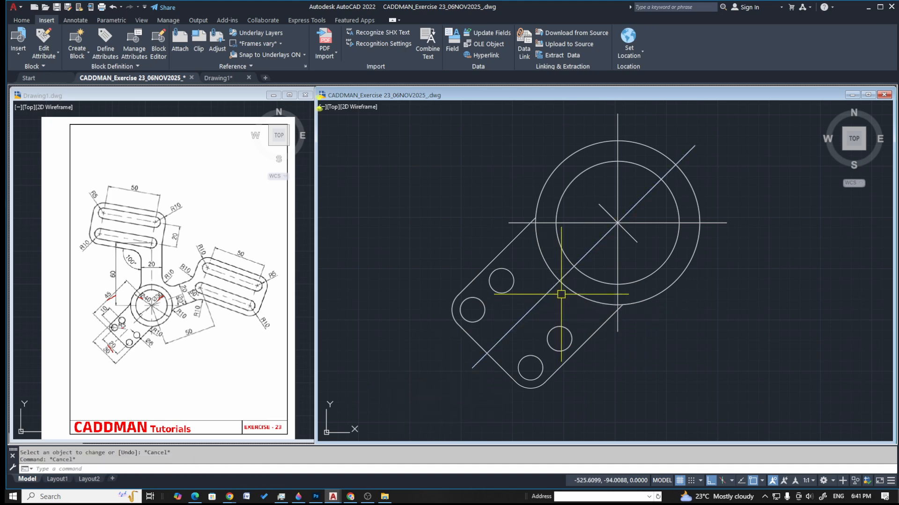
Offset the hub's vertical centreline by 10 to each side
middle_click_drag(612, 277, 537, 365)
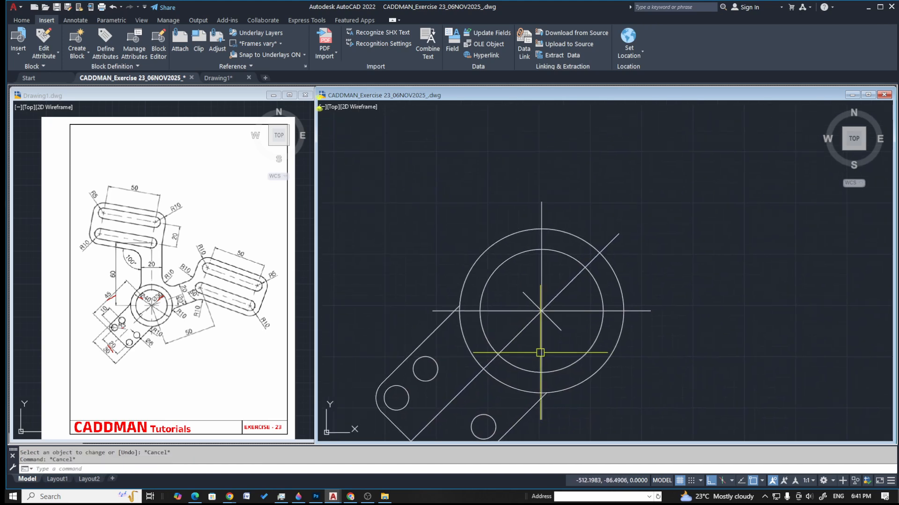
mouse_move(484, 340)
middle_mouse_down()
mouse_move(543, 299)
mouse_move(537, 316)
middle_mouse_up()
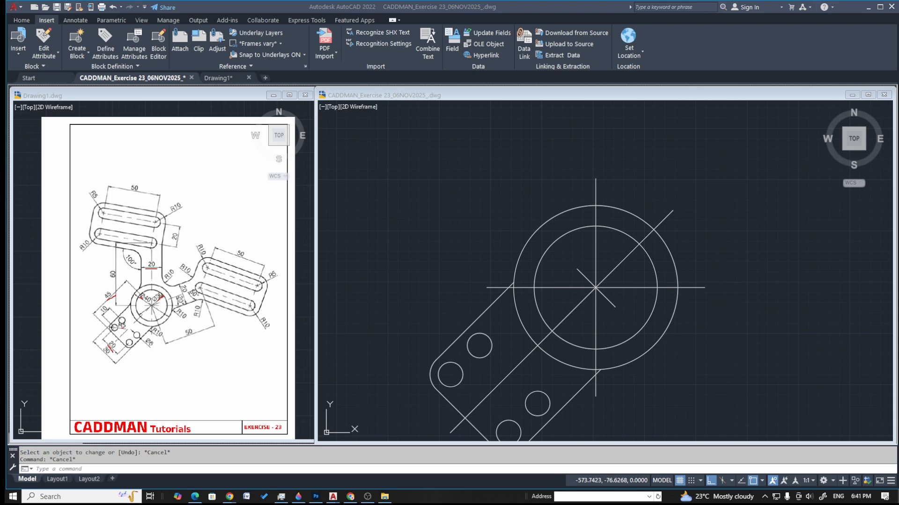
left_click(483, 144)
key("Escape")
type("o")
key("Return")
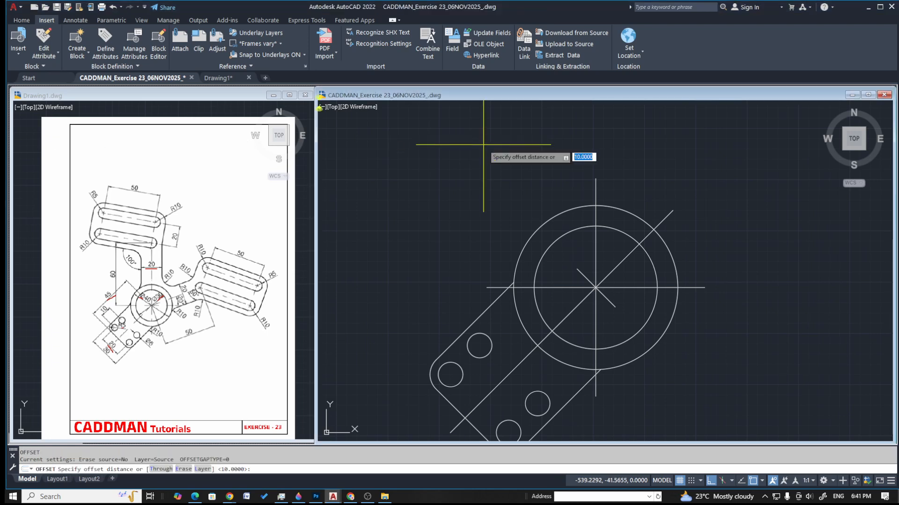
key("Return")
left_click(595, 188)
left_click(587, 196)
left_click(596, 190)
left_click(655, 180)
key("Escape")
Trim the two offset vertical lines at the hub's outer circle and erase their leftover pieces, keeping only the upper stubs
middle_click_drag(636, 243, 627, 290)
type("tr")
key("Return")
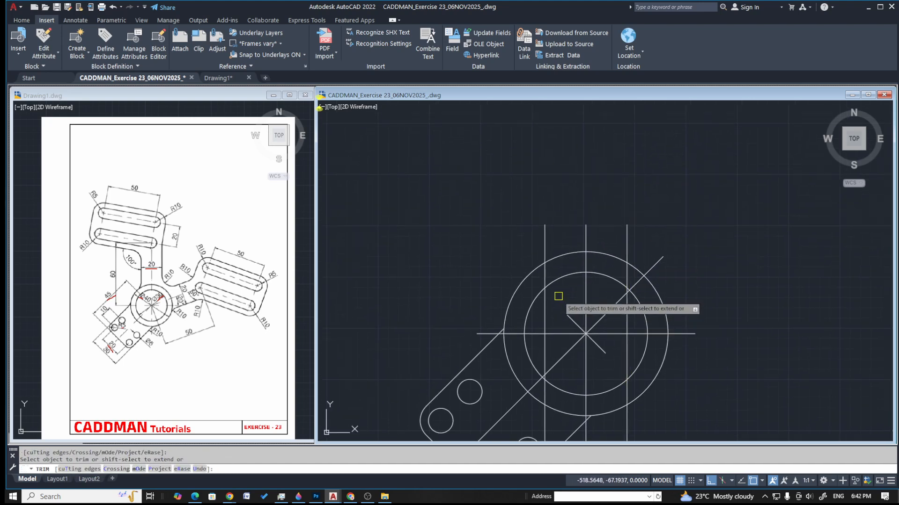
left_click(545, 273)
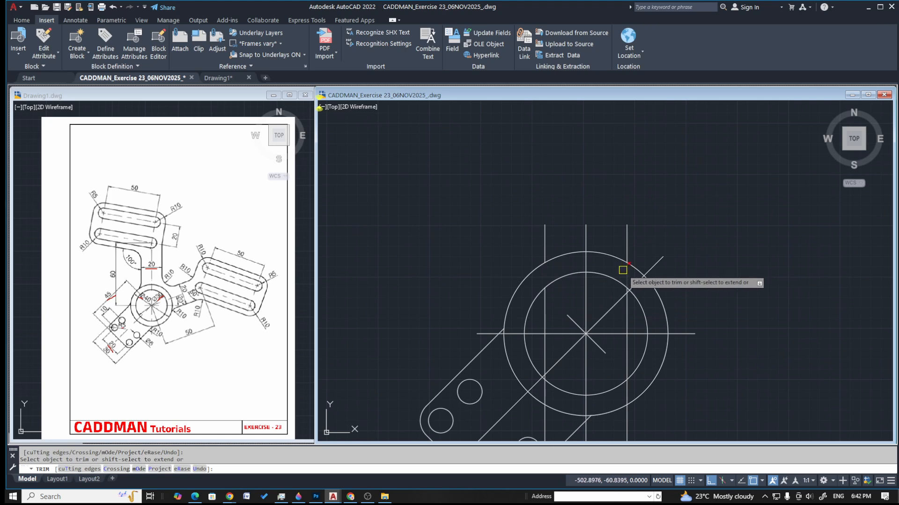
left_click(623, 270)
key("Escape")
key("space")
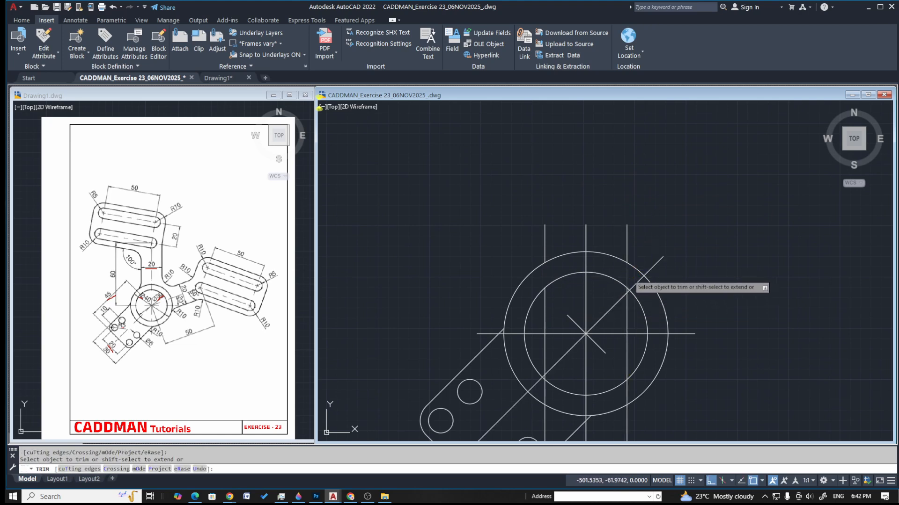
key("Escape")
left_click(624, 314)
key("Delete")
left_click(545, 304)
key("Delete")
key("Escape")
key("Escape")
middle_click_drag(641, 253, 633, 296)
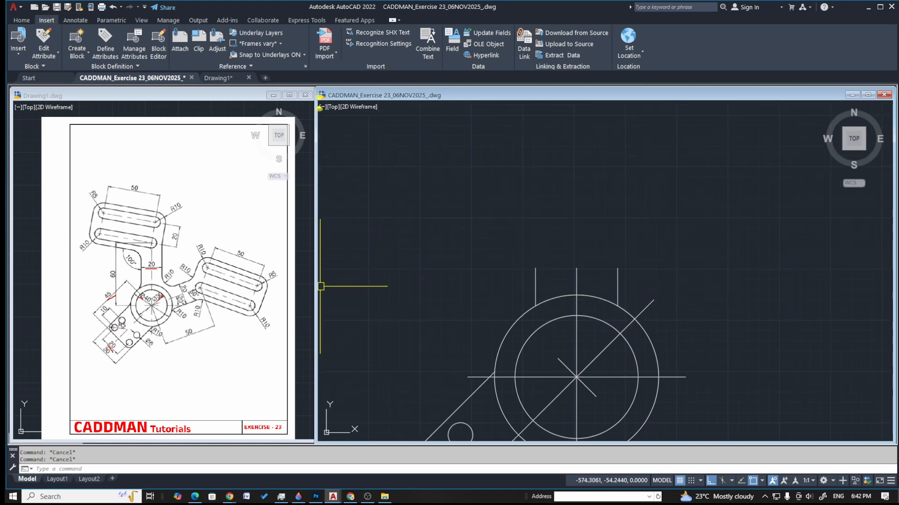
Offset the hub's horizontal centreline upward by 60
left_click(24, 190)
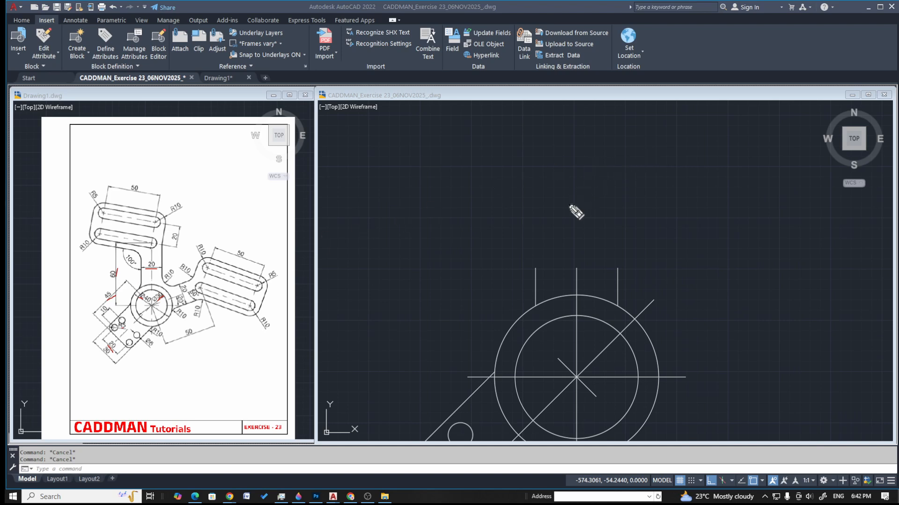
scroll(483, 217, "down", 4)
scroll(511, 255, "up", 4)
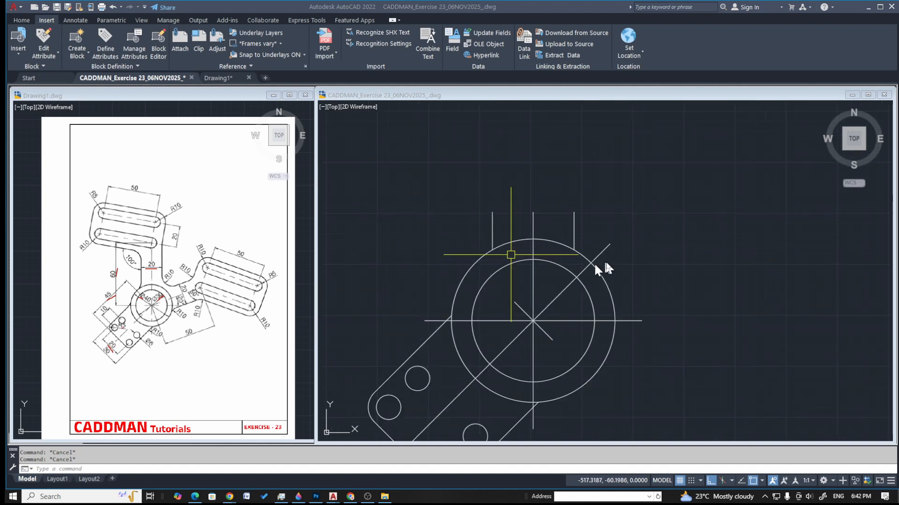
left_click(655, 256)
type("o")
key("Return")
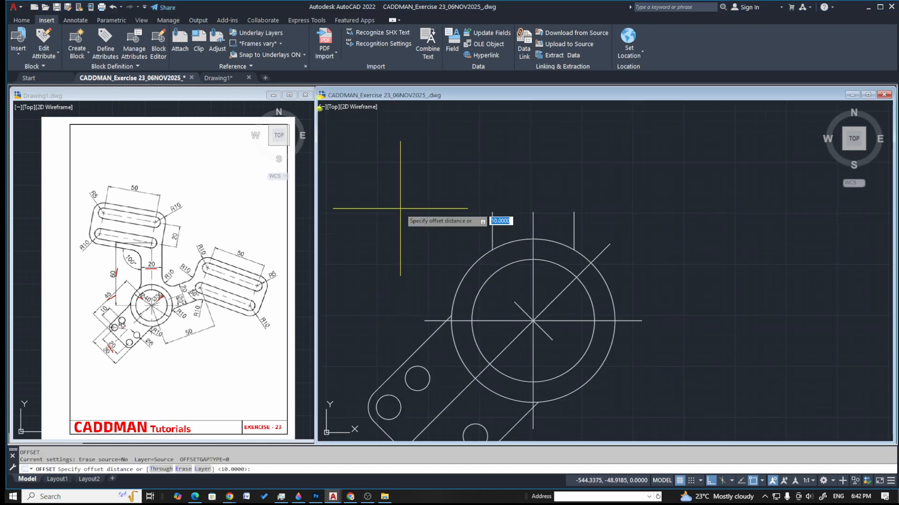
type("60")
key("Return")
left_click(568, 321)
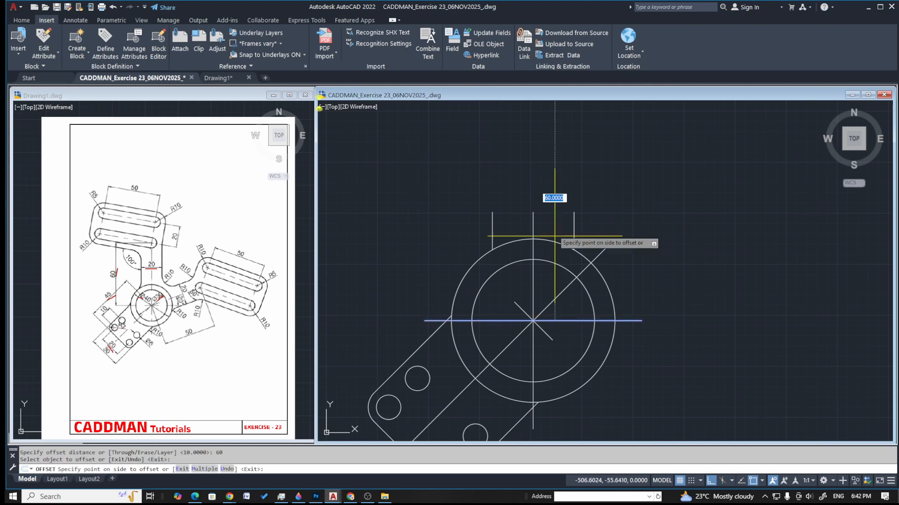
left_click(578, 257)
scroll(580, 233, "down", 3)
key("Escape")
key("Escape")
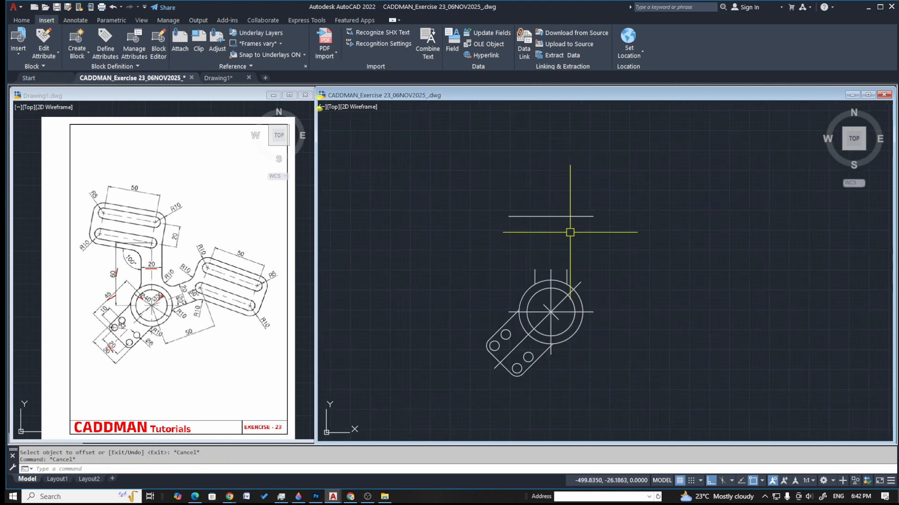
Extend the hub's vertical centreline up to the 60-offset horizontal line
scroll(567, 233, "up", 3)
key("Escape")
type("e")
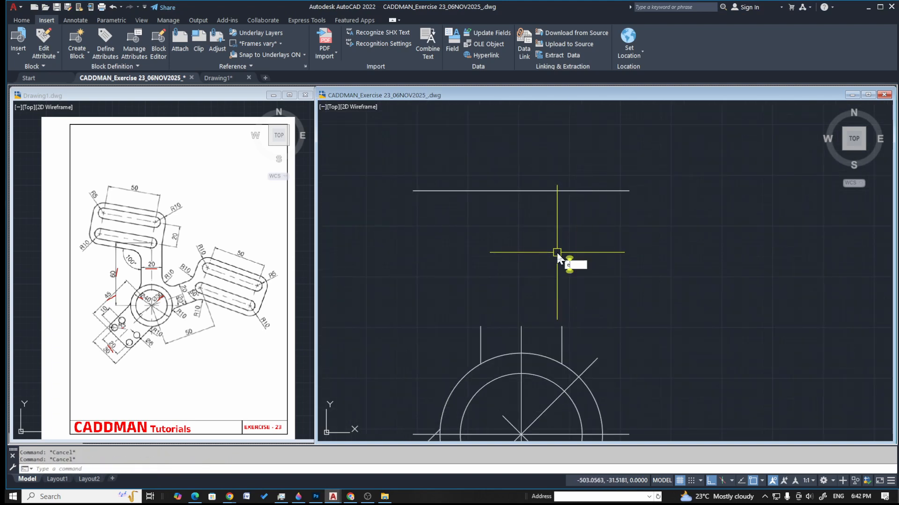
type("x")
key("Return")
left_click(520, 323)
key("Escape")
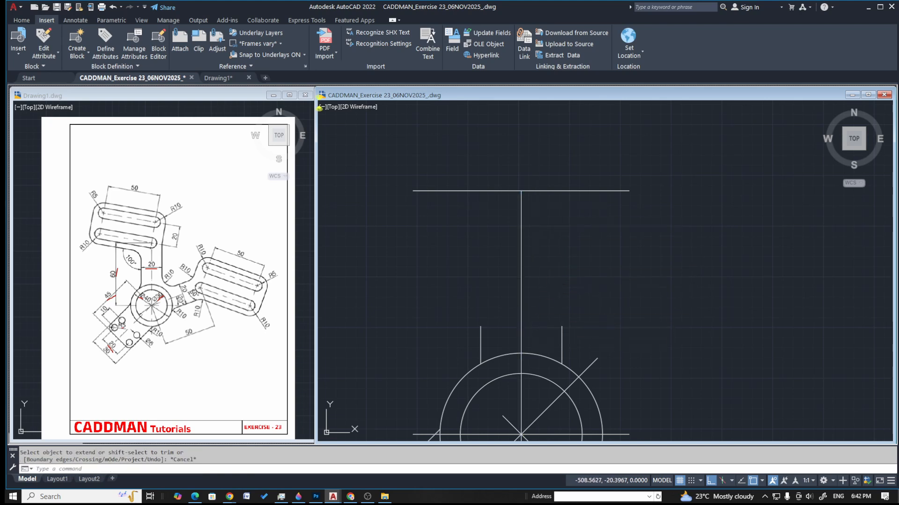
key("Escape")
Change the linetype of the vertical centreline to CENTERX2
scroll(534, 207, "down", 4)
left_click(538, 230)
left_click(505, 226)
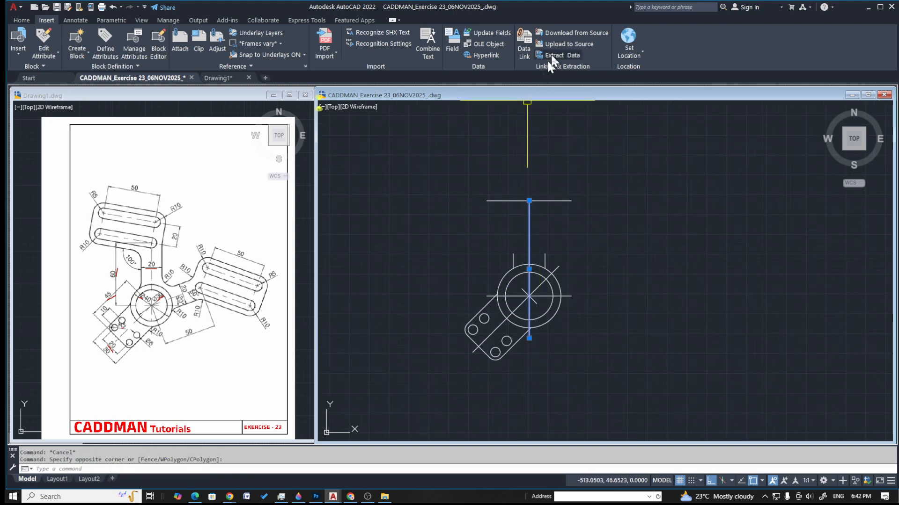
left_click(21, 20)
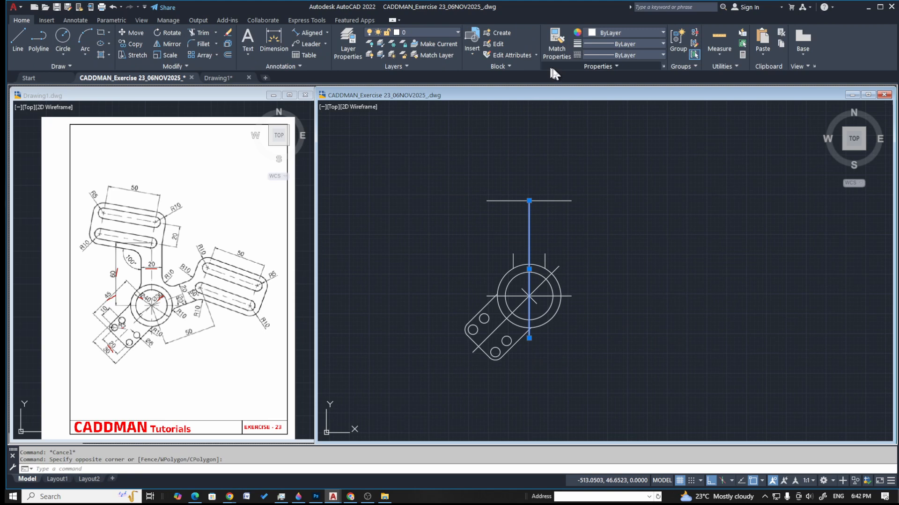
left_click(603, 54)
left_click(616, 89)
key("Escape")
Set the linetype scale of the vertical centreline to 3
left_click(543, 229)
left_click(515, 232)
key("ctrl+1")
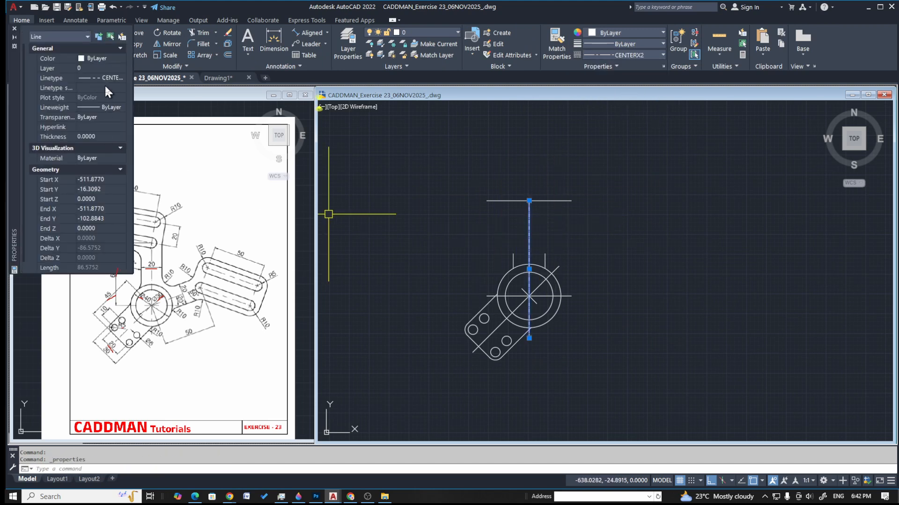
left_click(105, 87)
type("3")
key("Return")
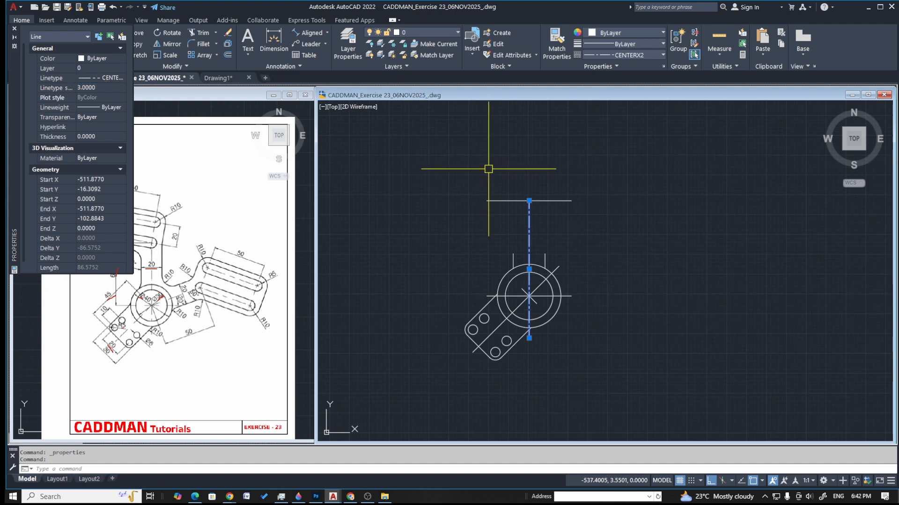
key("Escape")
key("Escape")
left_click(14, 29)
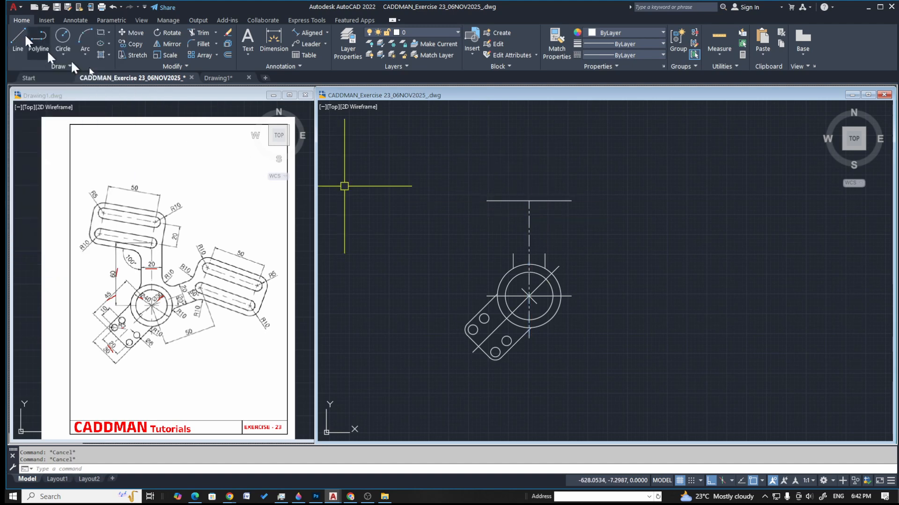
Draw a circle of radius 5 centred where the vertical centreline meets the 60-offset horizontal line
left_click(159, 223)
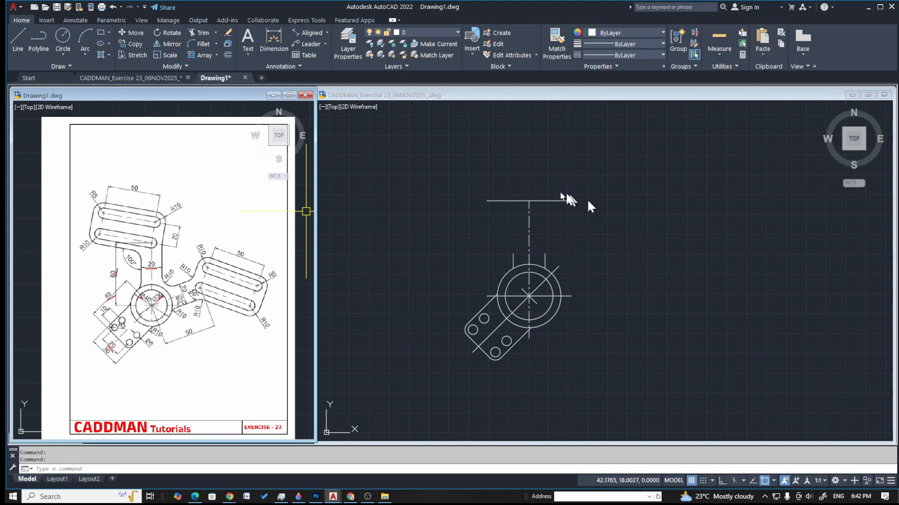
left_click(535, 214)
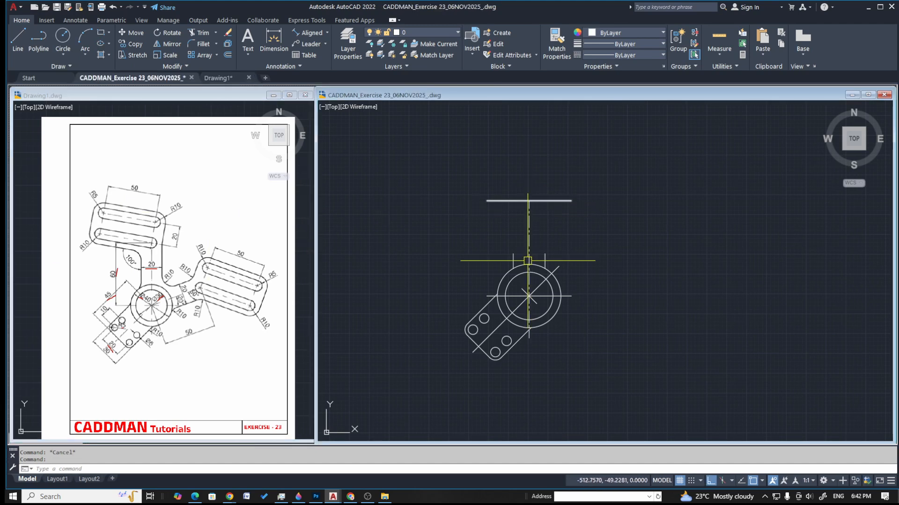
scroll(535, 218, "up", 4)
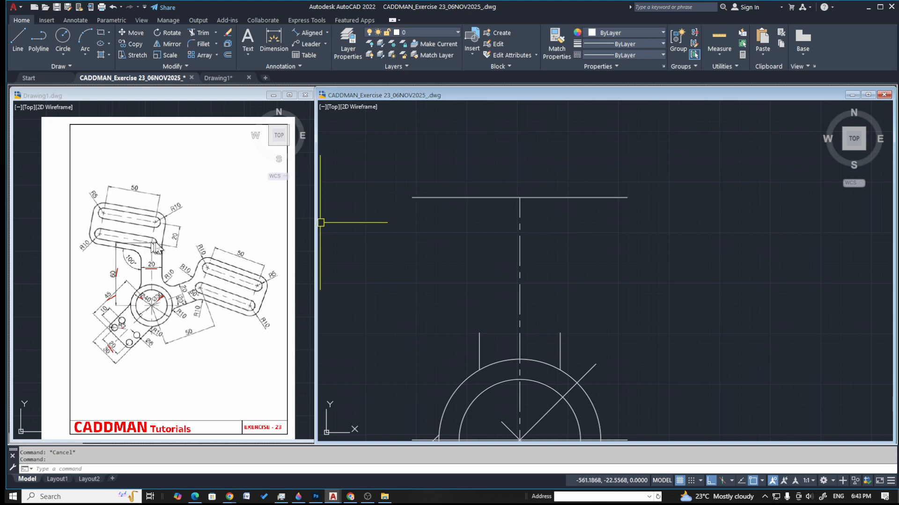
key("Escape")
type("c")
key("Return")
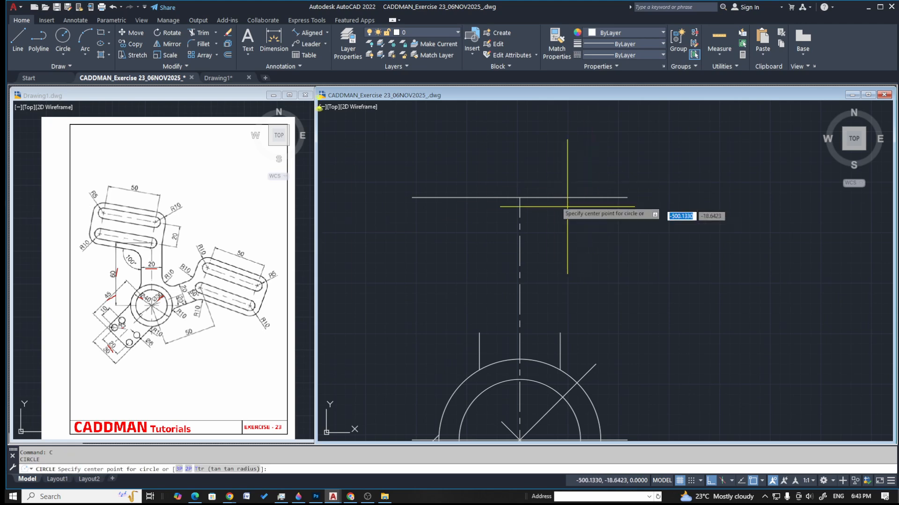
left_click(520, 198)
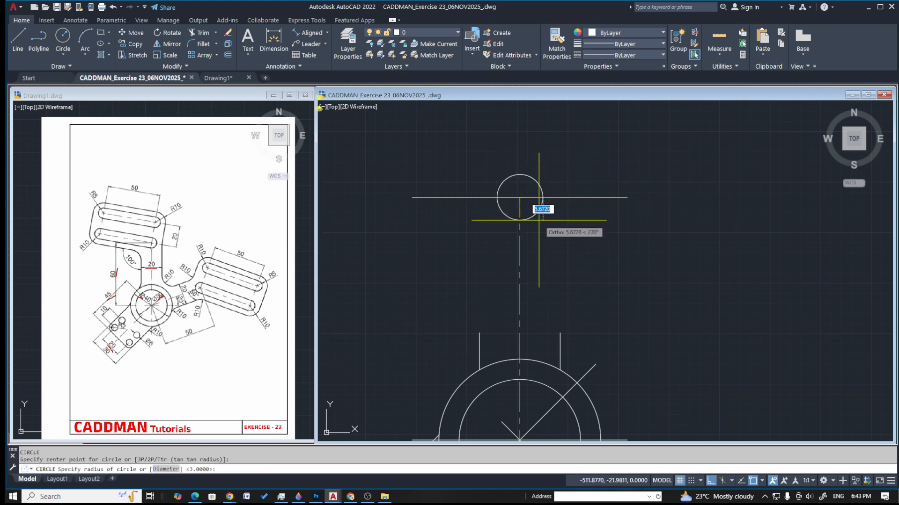
key("Return")
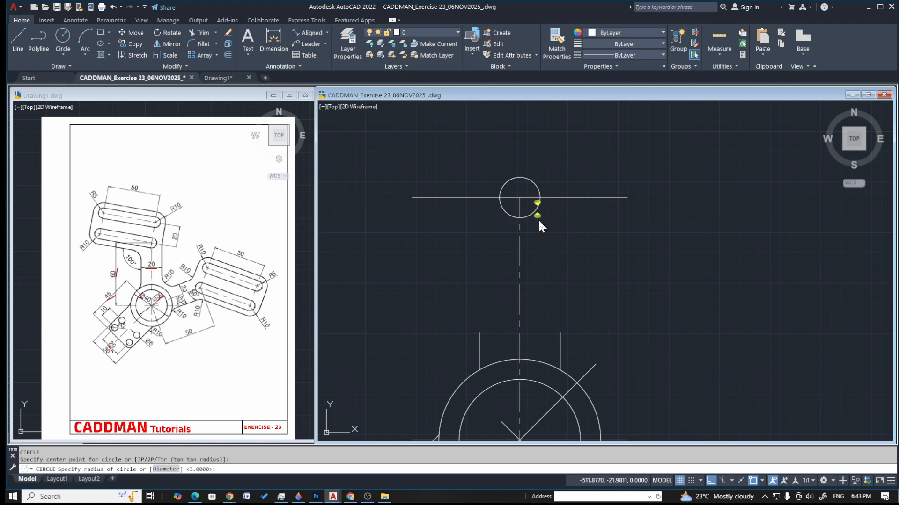
key("Escape")
key("Escape")
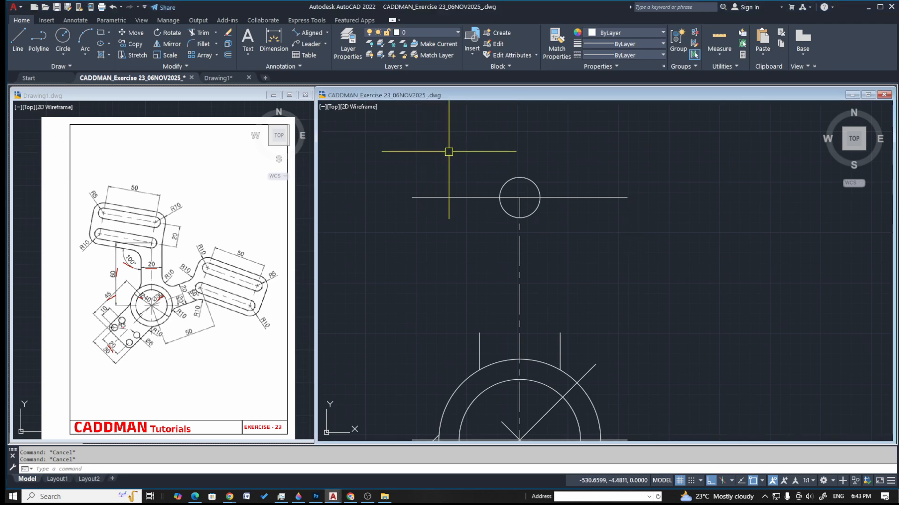
Rotate the upper horizontal line by -10 degrees about its midpoint at the circle's centre
left_click(578, 197)
left_click(480, 230)
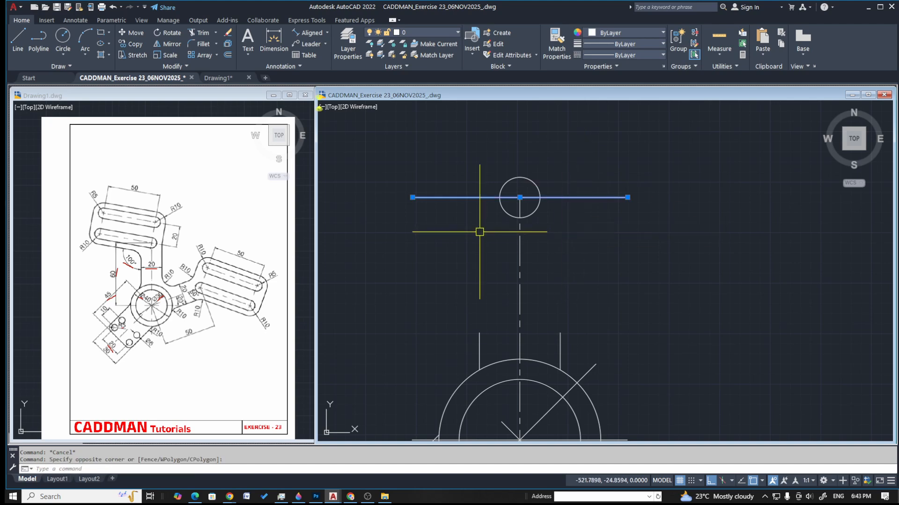
type("o")
key("Return")
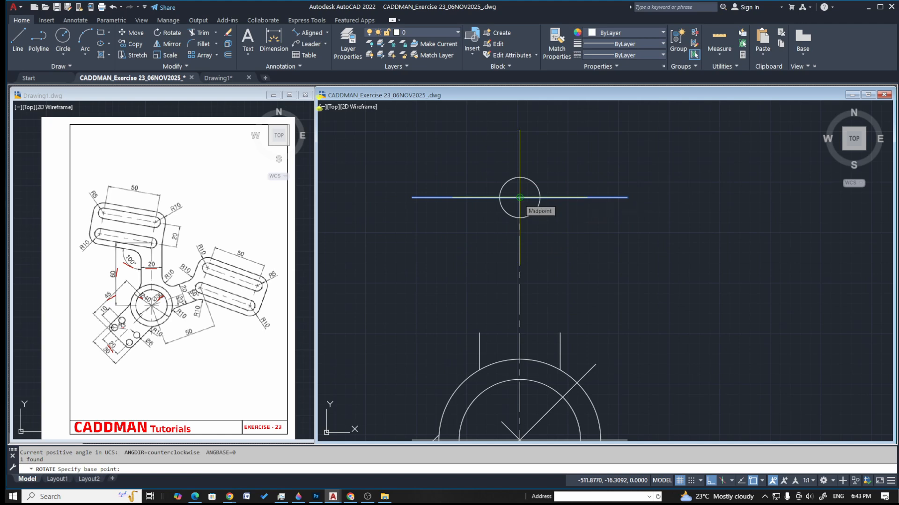
left_click(520, 197)
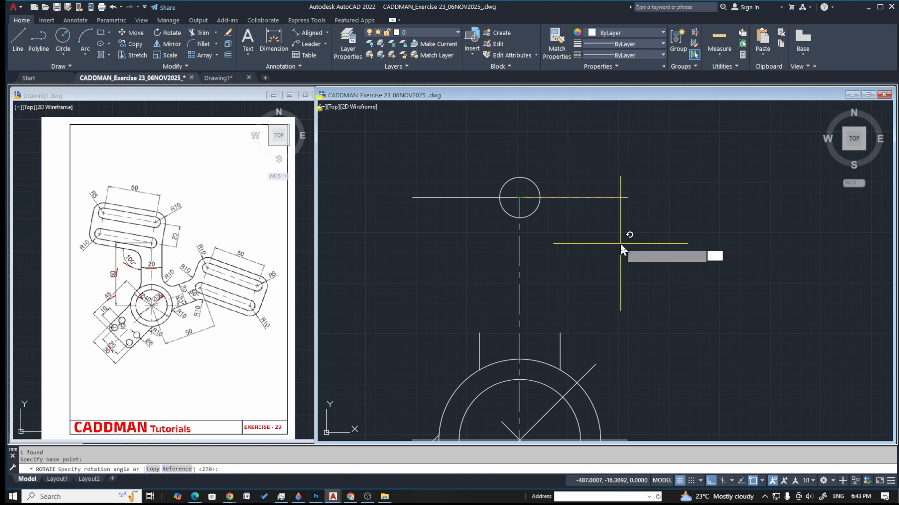
type("-10")
key("Return")
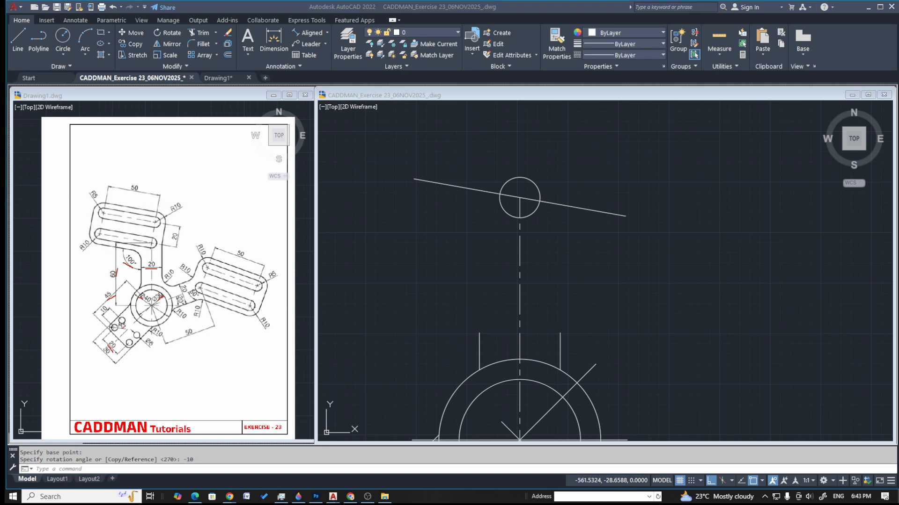
Draw a short line upward and perpendicular to the tilted line, just right of the small circle
left_click(385, 244)
key("Escape")
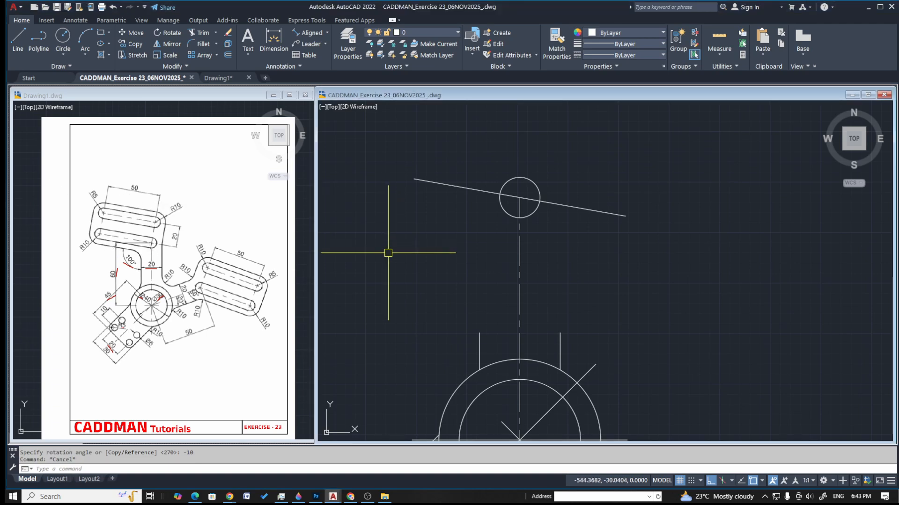
type("l")
key("Return")
type("per")
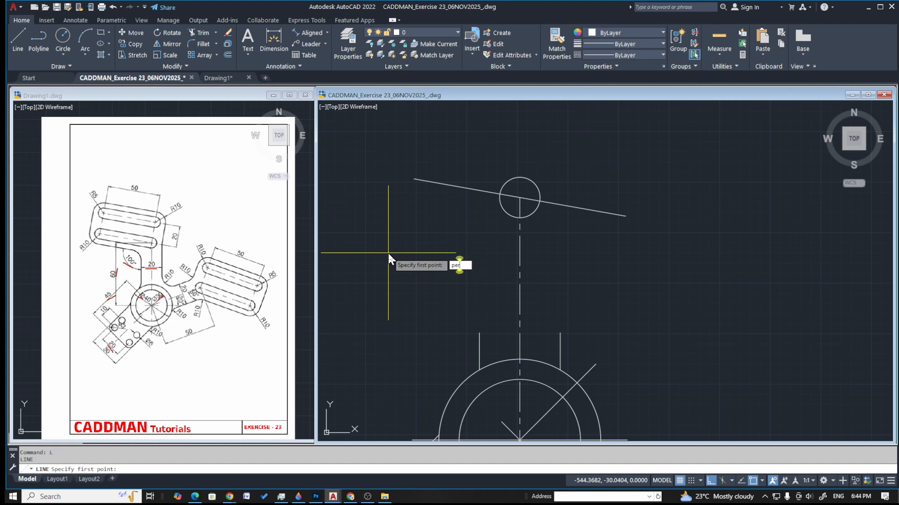
key("Return")
left_click(575, 206)
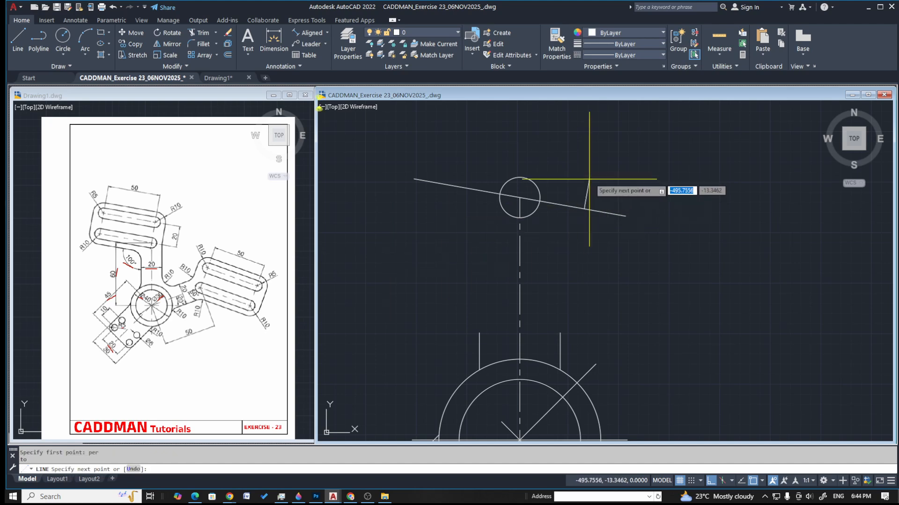
left_click(570, 144)
key("Escape")
key("Escape")
Move the short perpendicular line by its lower endpoint onto the centre of the small circle
left_click(601, 159)
left_click(559, 169)
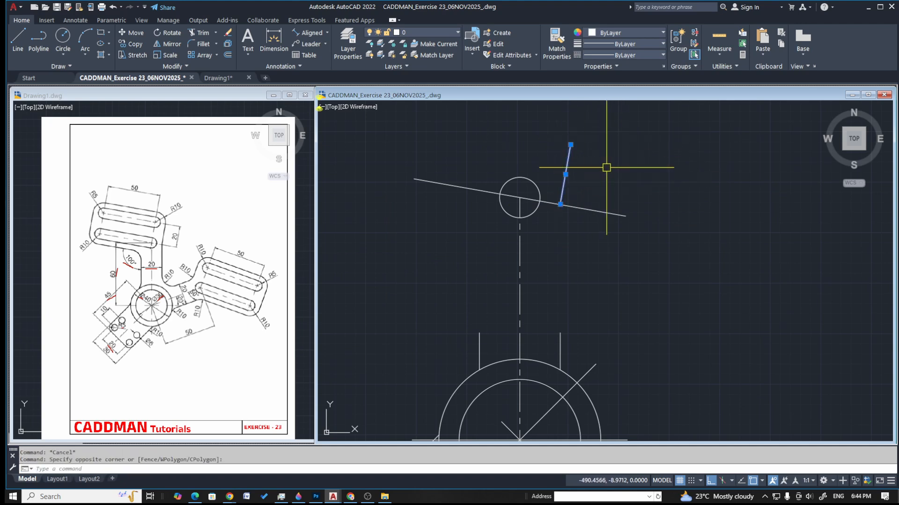
type("m")
key("Return")
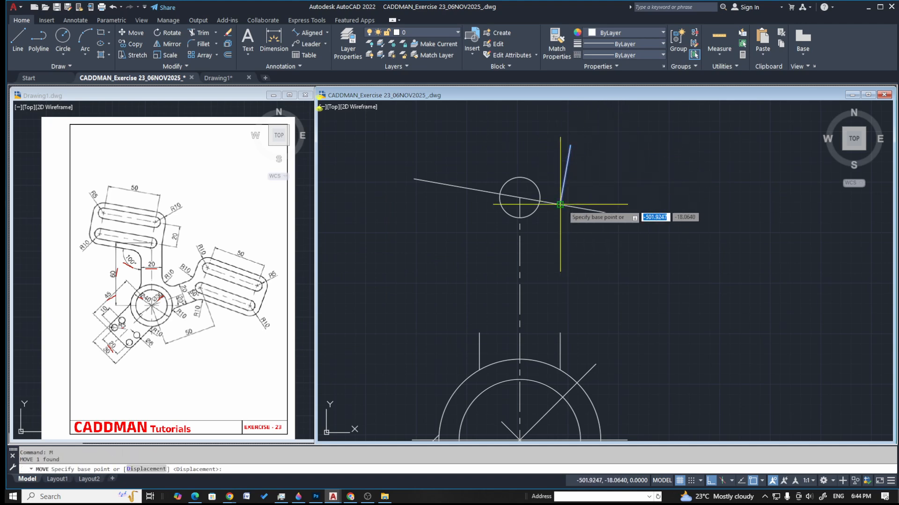
left_click(560, 204)
left_click(520, 197)
key("Escape")
key("Escape")
type("o")
key("Return")
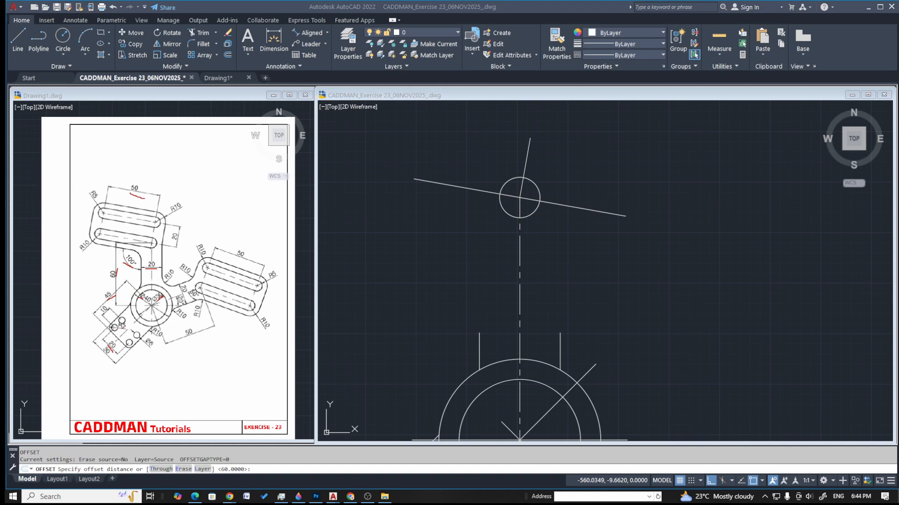
left_click(453, 218)
key("Escape")
key("Escape")
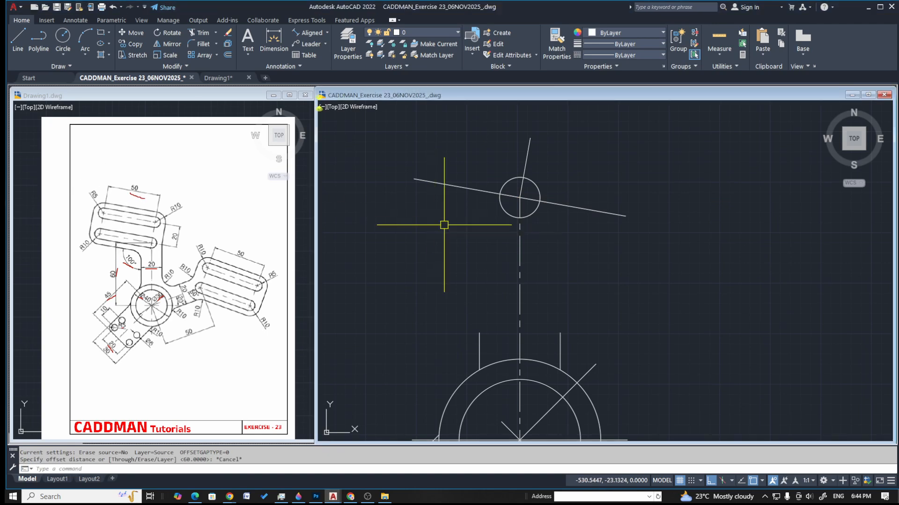
Offset the perpendicular line at the small circle by 50 to its left
type("o")
key("space")
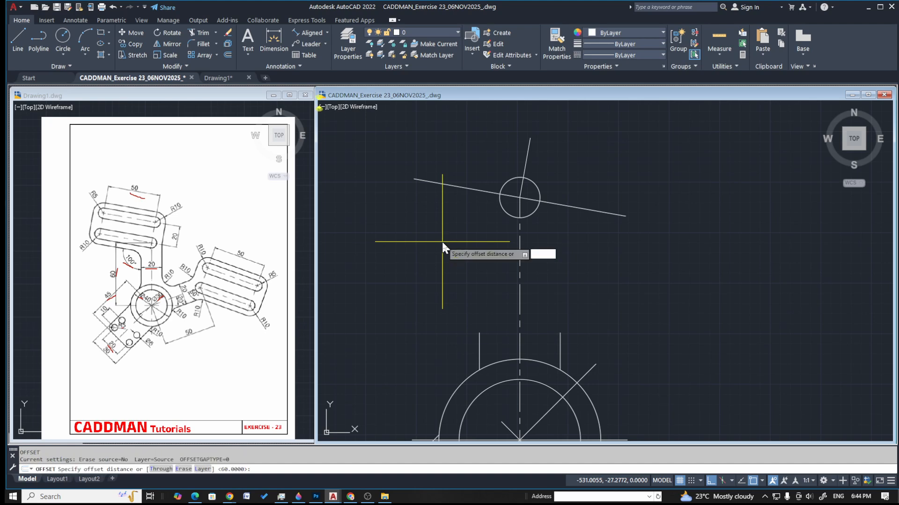
key("Return")
left_click(526, 157)
left_click(441, 140)
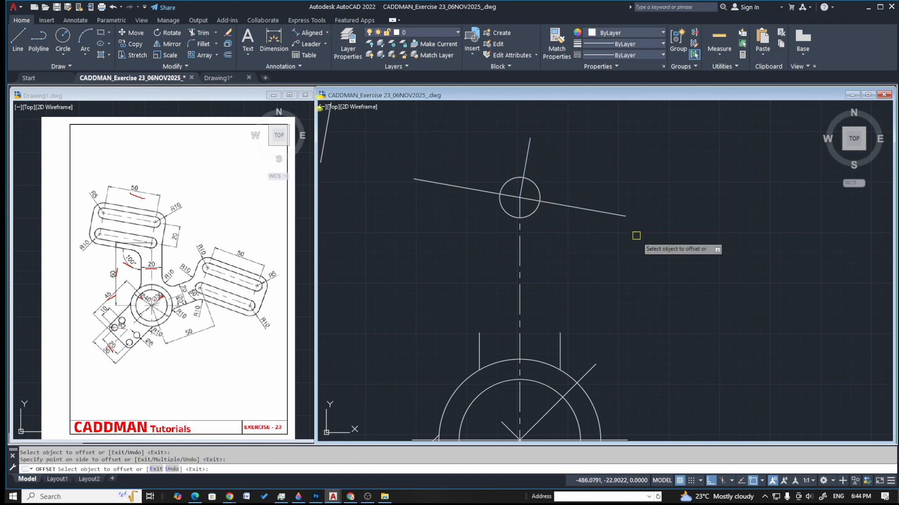
scroll(636, 235, "down", 2)
key("Escape")
key("Escape")
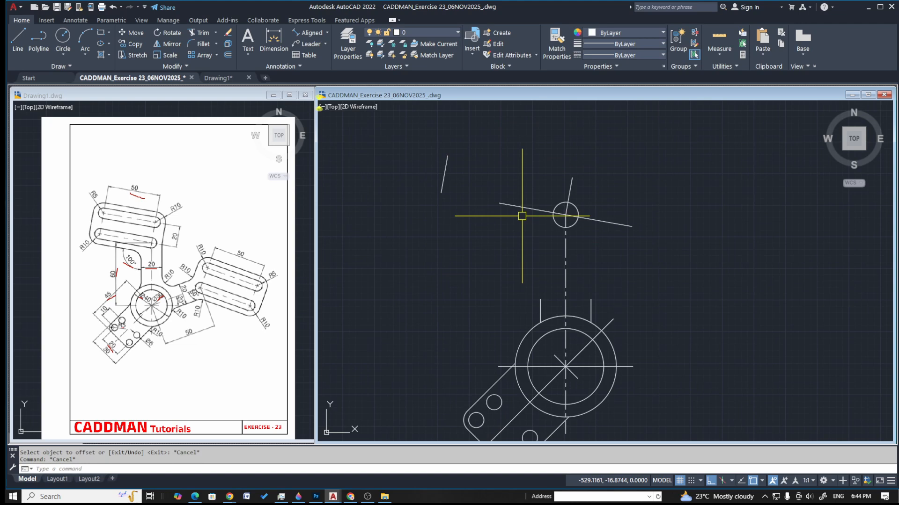
Lengthen the left end of the tilted line dynamically so it runs past the 50-offset perpendicular line
type("len")
key("space")
type("dy")
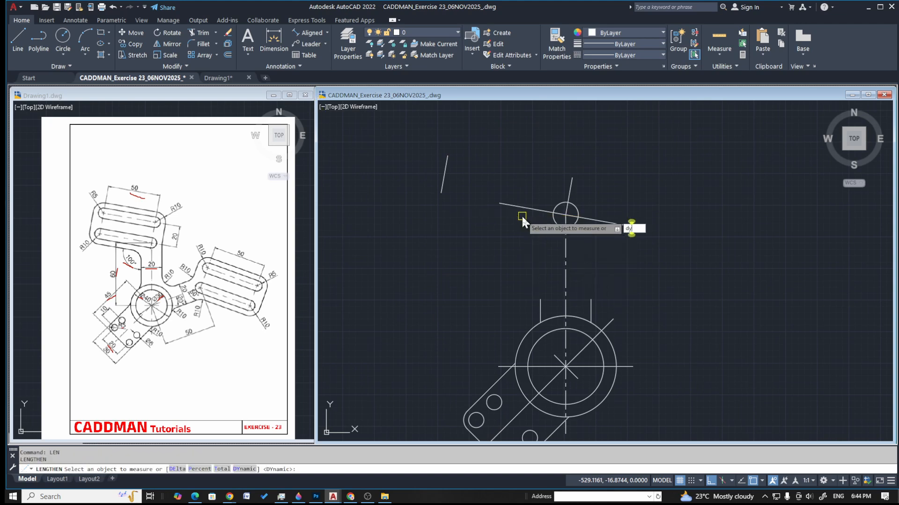
key("Return")
left_click(504, 204)
left_click(389, 185)
key("Escape")
key("Escape")
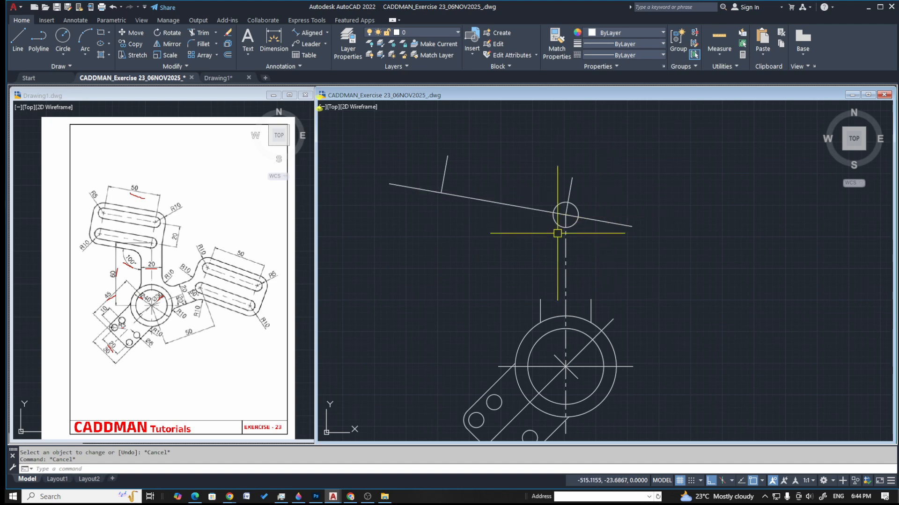
Lengthen the left perpendicular line dynamically below the tilted line, and pull the perpendicular at the circle downward as well
right_click(527, 244)
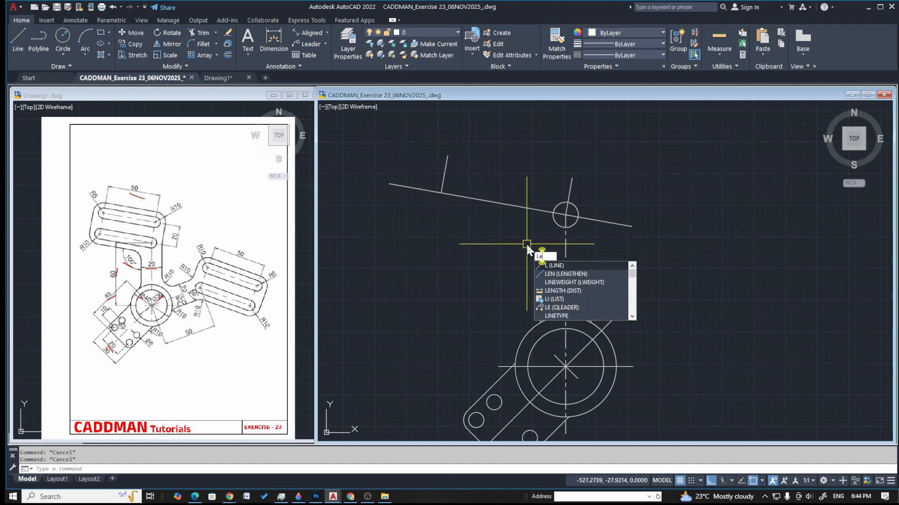
type("dy")
key("Return")
left_click(442, 185)
left_click(434, 235)
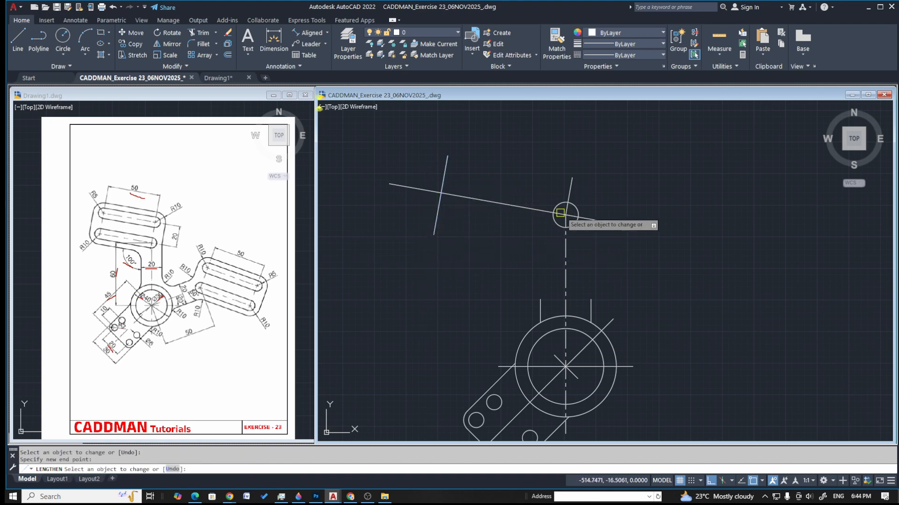
left_click(557, 264)
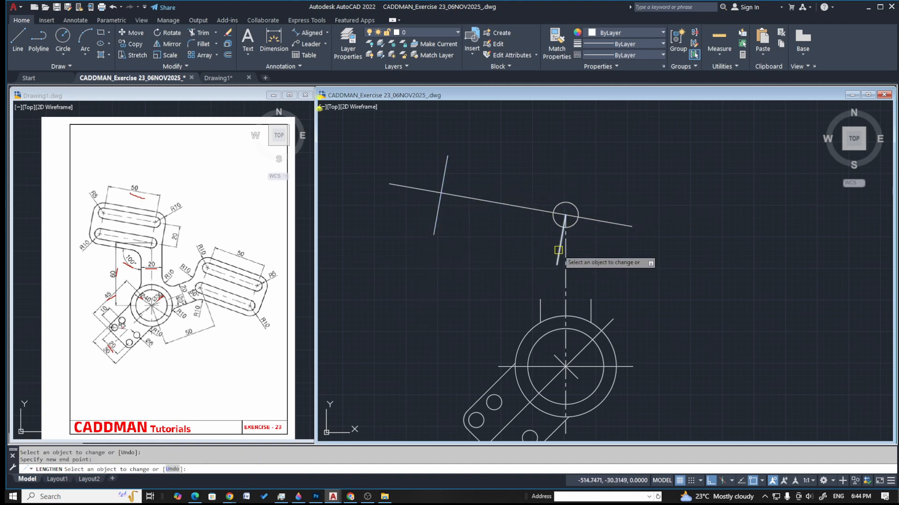
key("Escape")
Lengthen the perpendicular line at the small circle dynamically upward so it crosses the tilted line
scroll(570, 213, "up", 6)
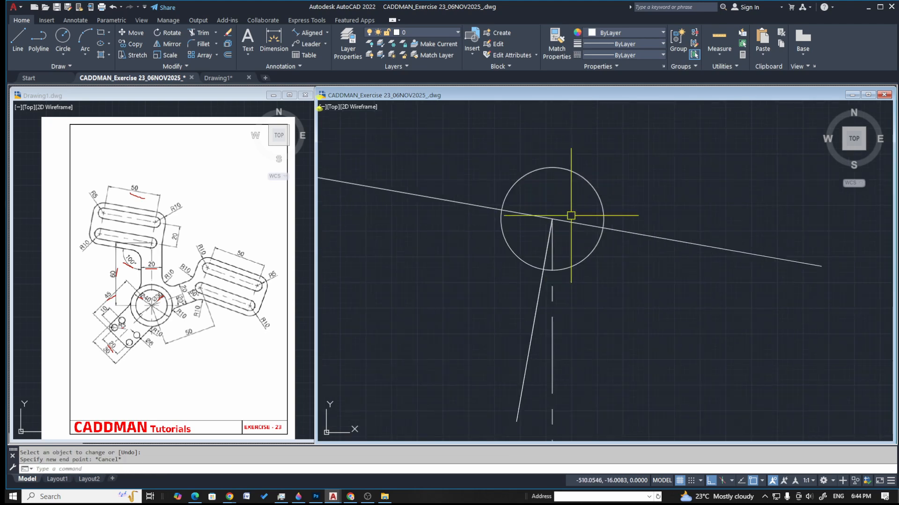
key("Return")
key("Escape")
type("len")
key("Return")
type("dy")
key("Return")
left_click(553, 248)
scroll(541, 232, "down", 4)
key("Escape")
scroll(590, 217, "down", 4)
middle_click_drag(570, 240, 570, 261)
scroll(570, 261, "up", 2)
key("Escape")
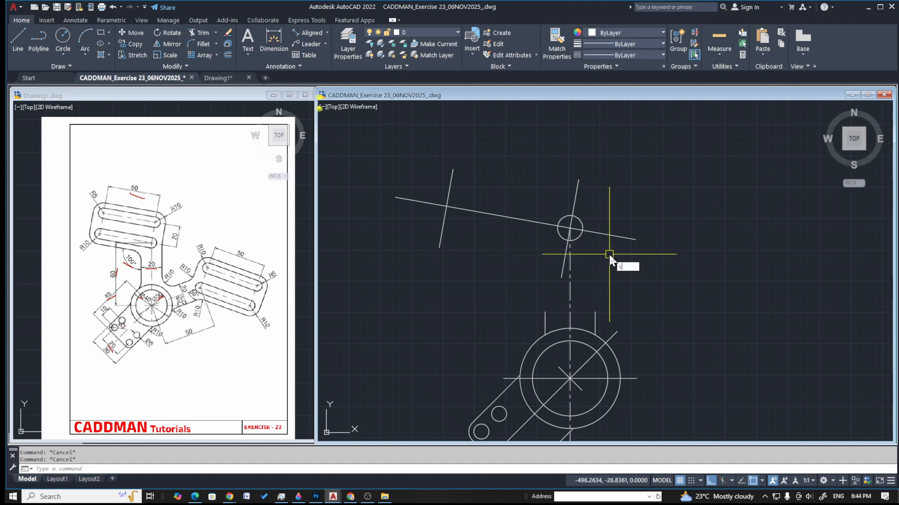
Draw a second circle of radius 5 at the left intersection of the tilted line and the offset perpendicular
key("Return")
left_click(447, 206)
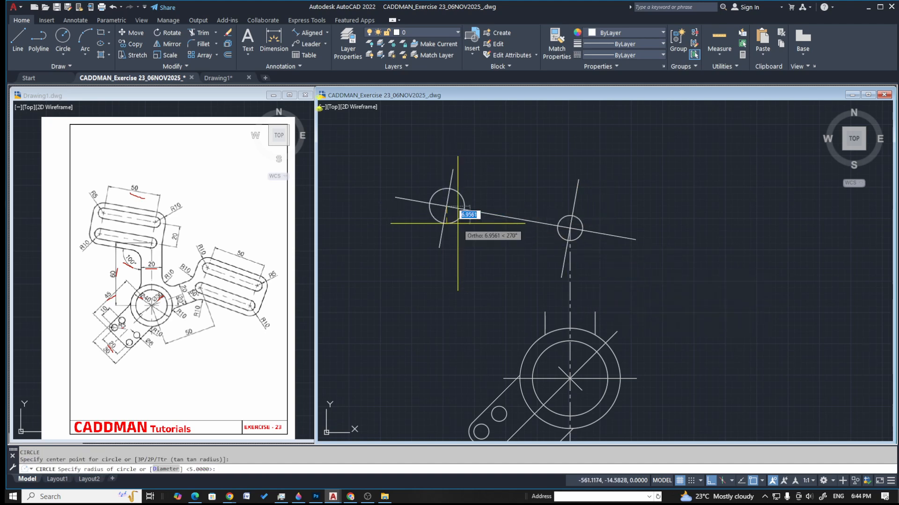
key("Return")
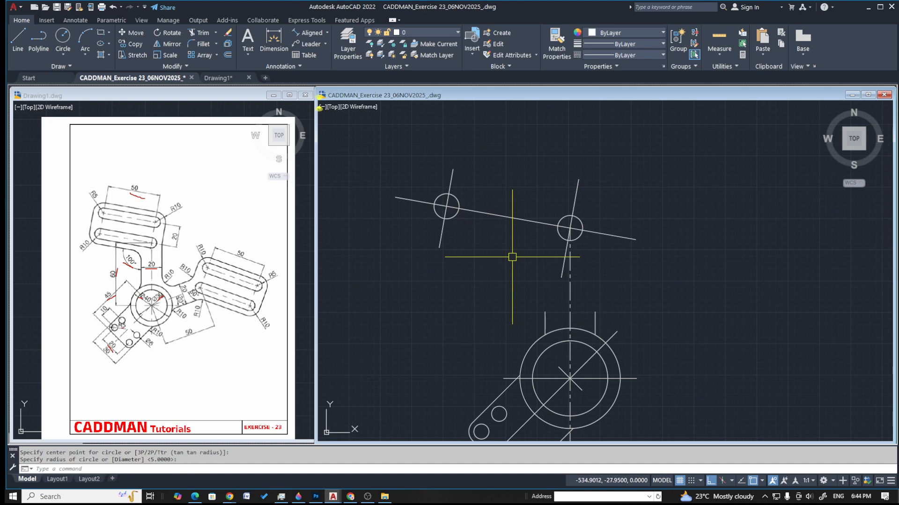
key("Escape")
key("Escape")
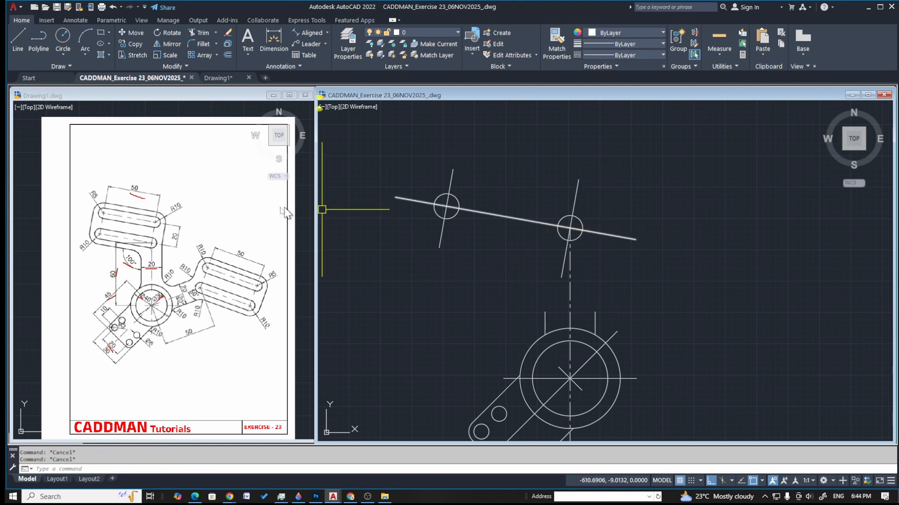
Offset the upper arm's tilted centreline 20 units upward, following the 20 dimension on the reference sheet
key("ctrl+shift+3")
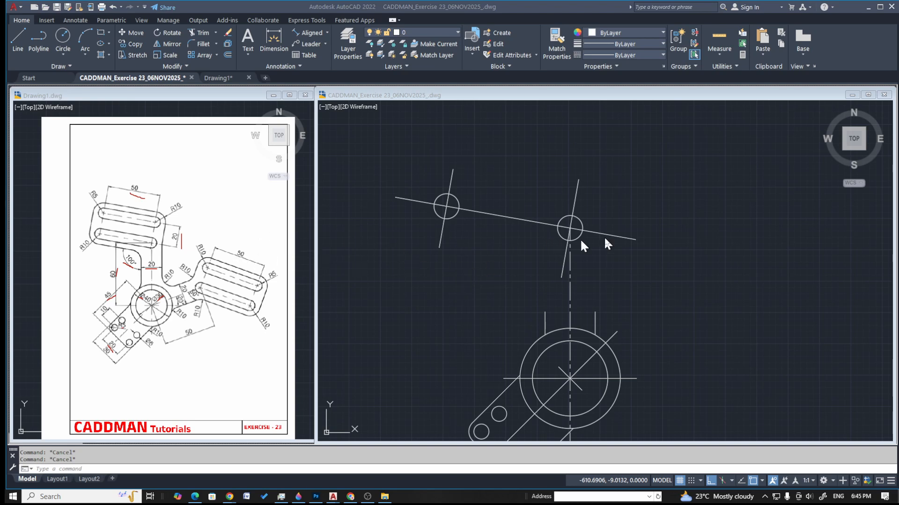
left_click(716, 244)
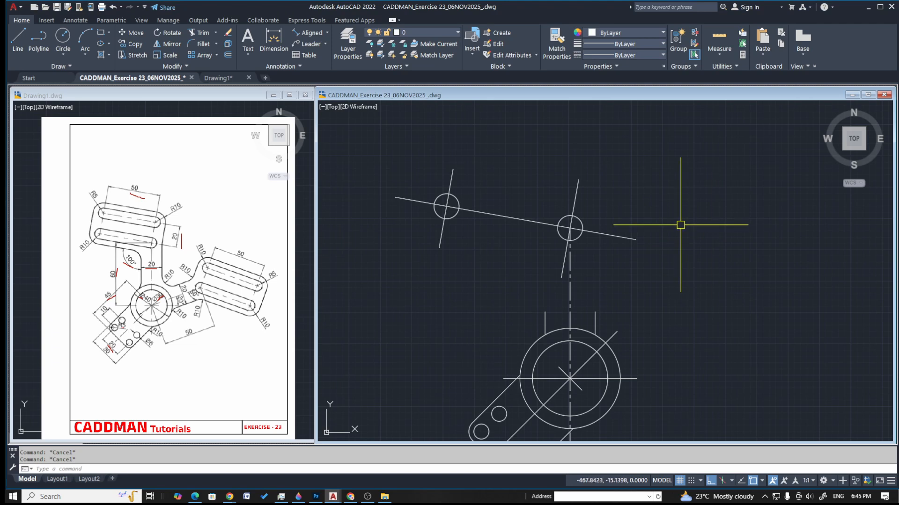
type("o")
key("Return")
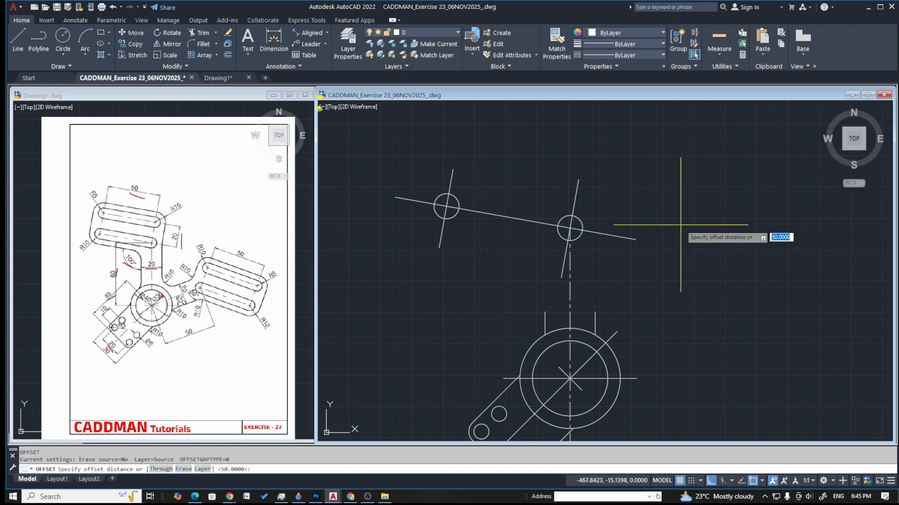
type("20")
key("Return")
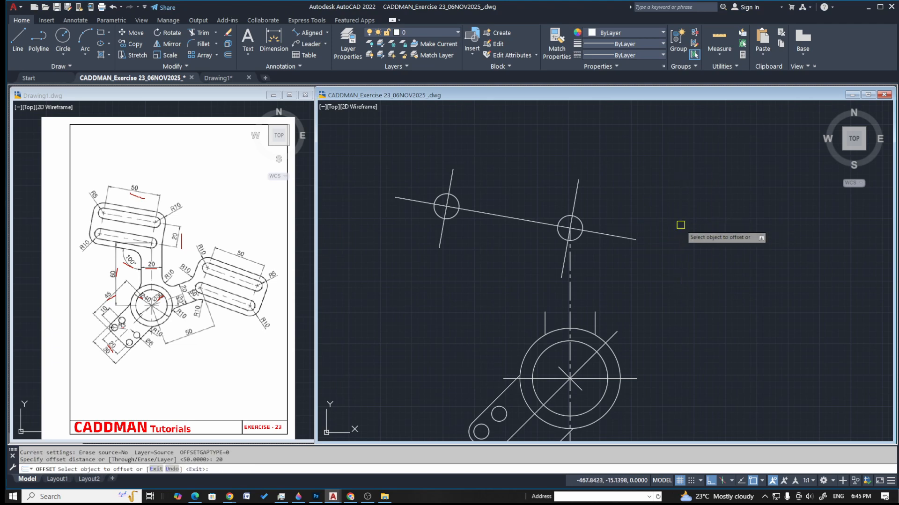
left_click(622, 237)
left_click(637, 154)
key("Escape")
key("Escape")
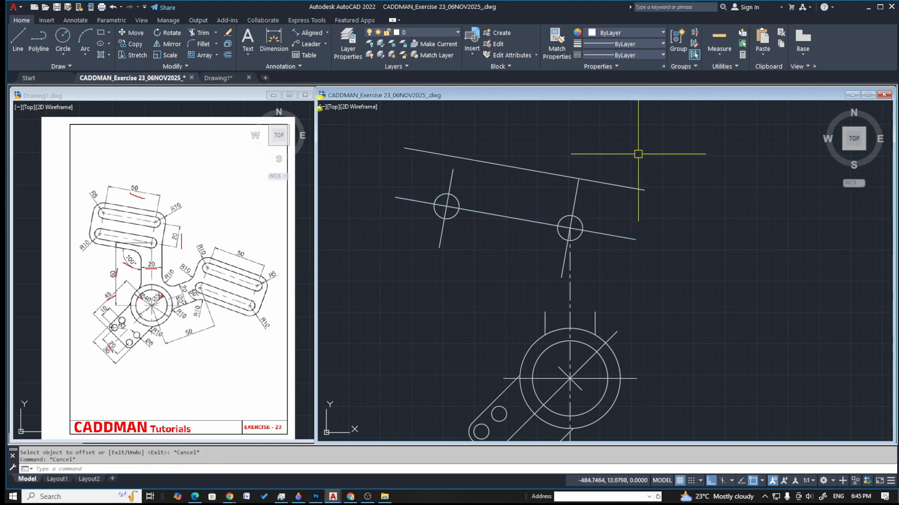
Lengthen both perpendicular centrelines dynamically upward so they cross the upper tilted line
type("len")
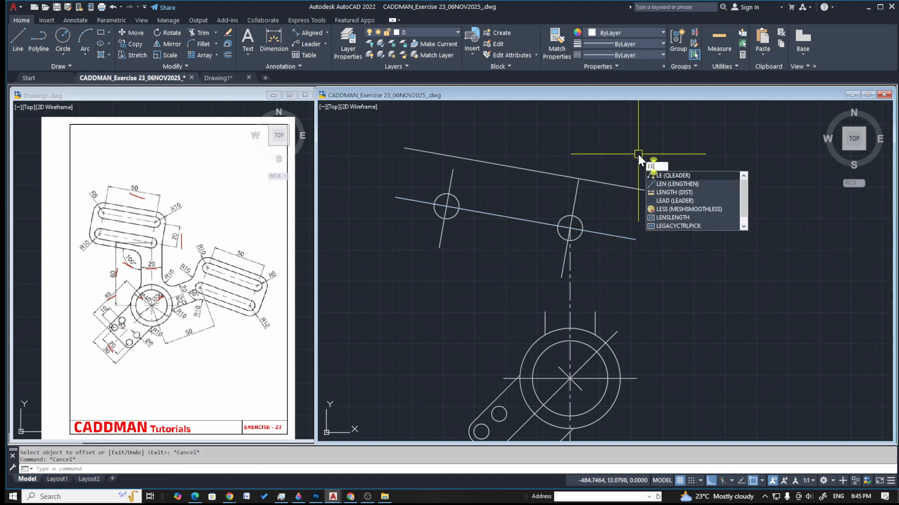
key("Return")
type("du")
key("BackSpace")
type("y")
key("Return")
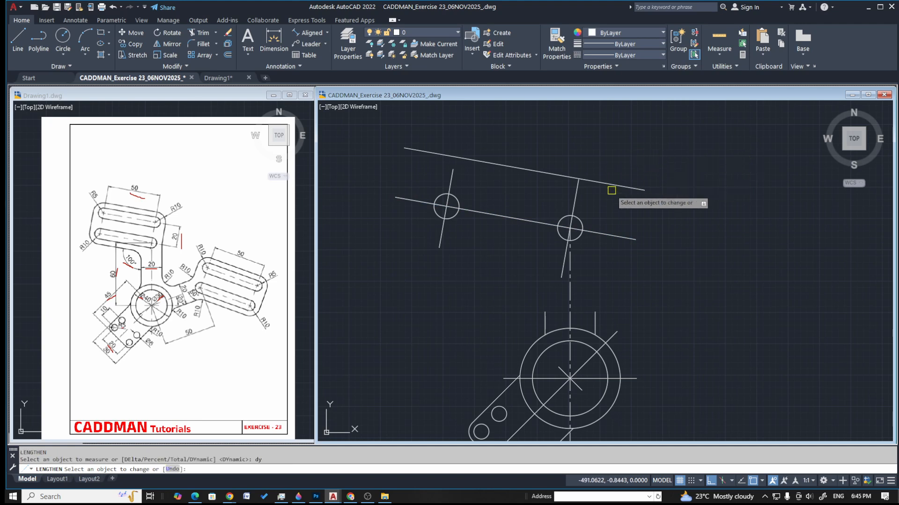
left_click(451, 176)
left_click(481, 130)
key("Escape")
key("Escape")
middle_click_drag(586, 230, 599, 258)
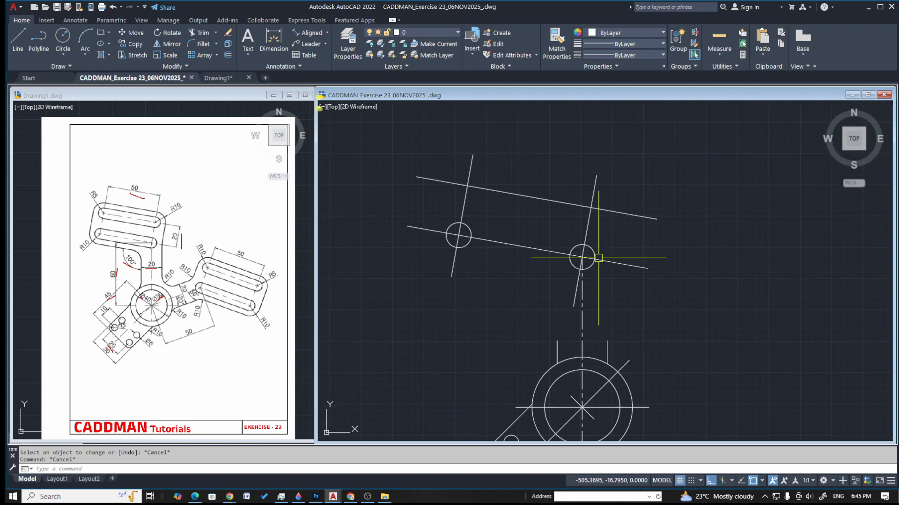
Draw radius 5 circles at both intersections of the upper tilted line with the perpendiculars
type("c")
key("Return")
left_click(466, 186)
key("Return")
key("Return")
left_click(591, 207)
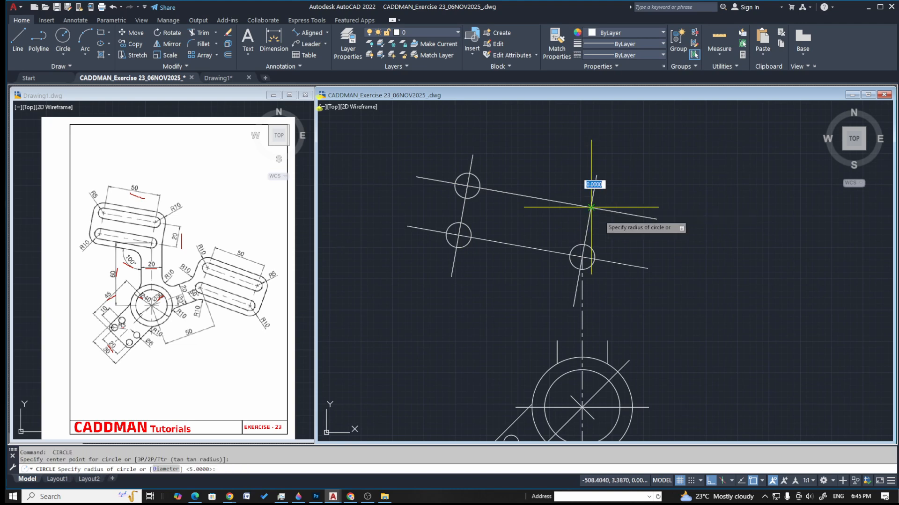
key("Return")
key("Escape")
key("Escape")
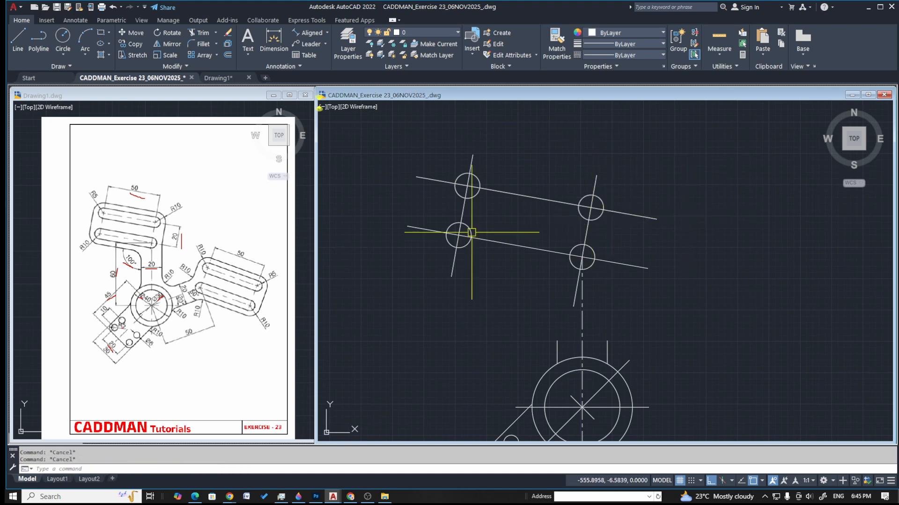
Draw concentric radius 10 circles around the two left small circles, following the R10 corners on the reference sheet
key("ctrl+shift+3")
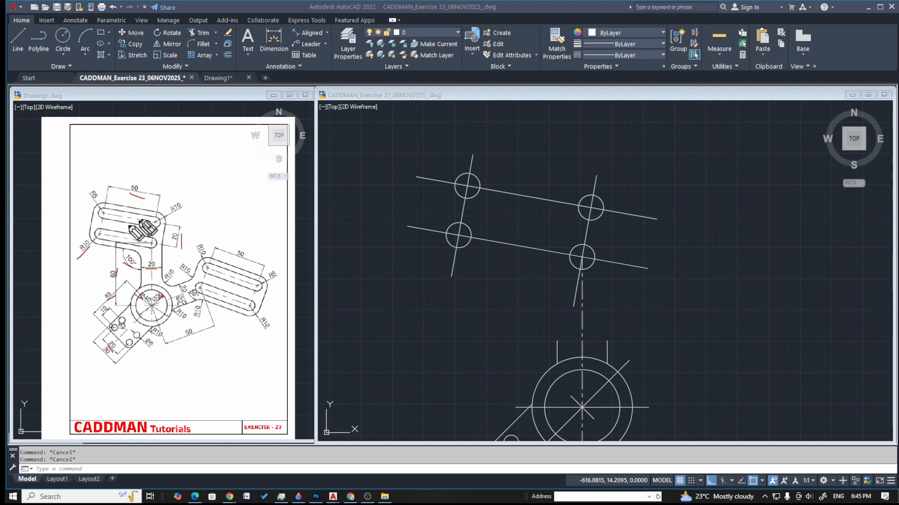
left_click_drag(171, 218, 206, 198)
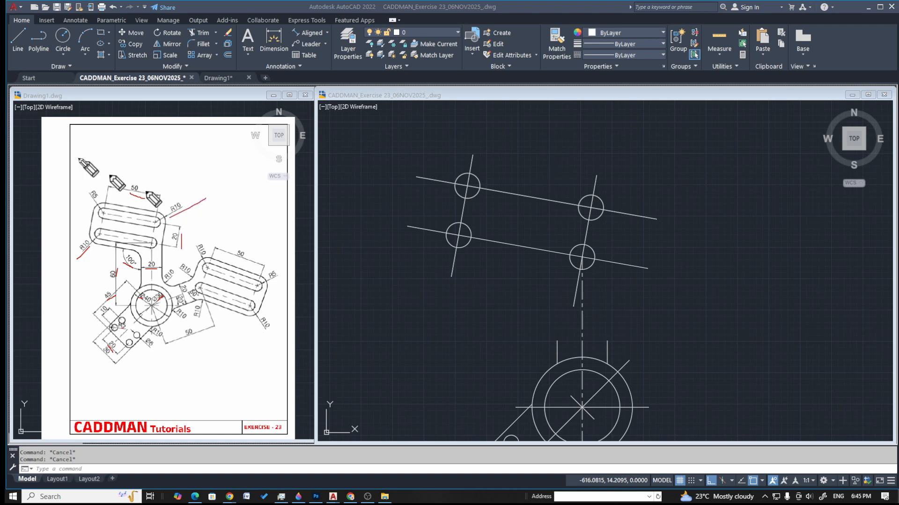
left_click(433, 274)
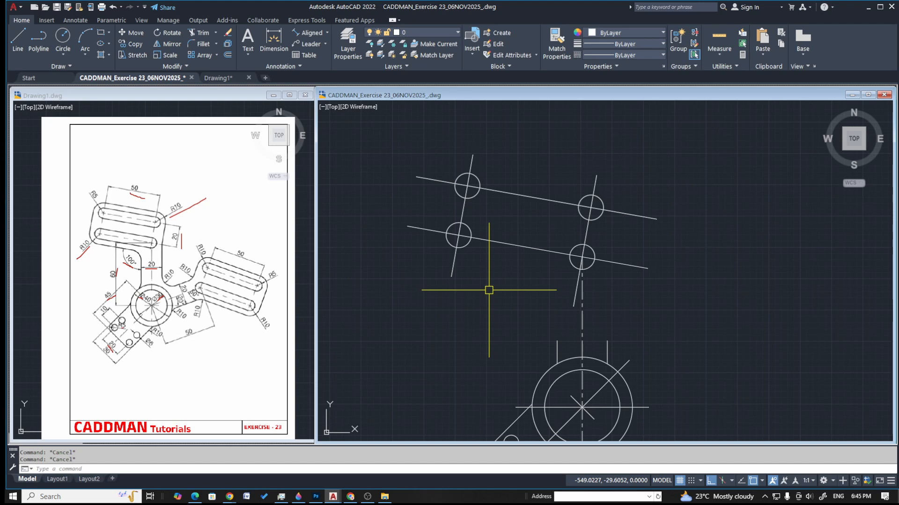
type("c")
key("Return")
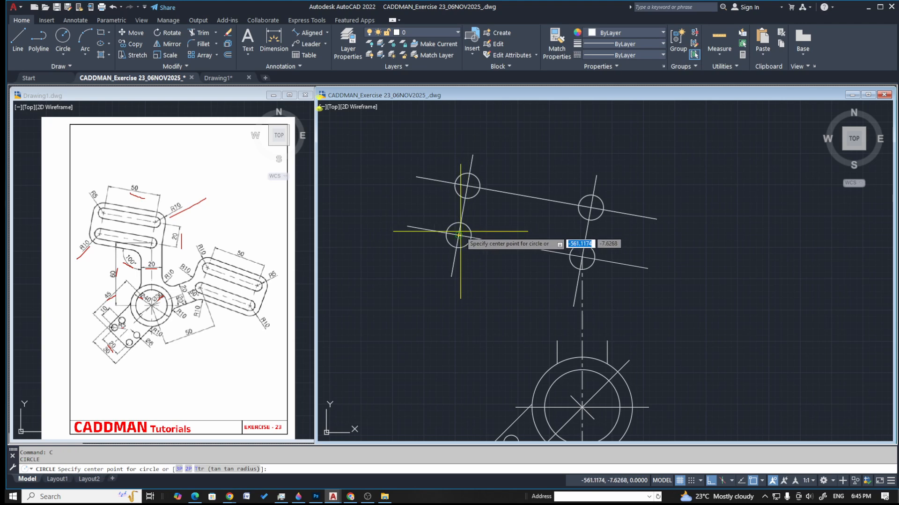
left_click(458, 235)
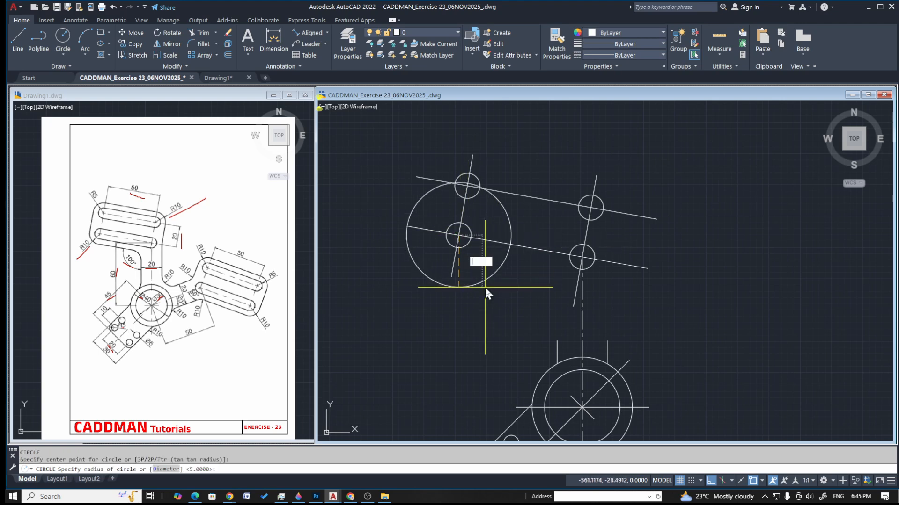
type("10")
key("Return")
key("Return")
left_click(466, 186)
key("Return")
Draw concentric radius 10 circles around the two right small circles
key("Return")
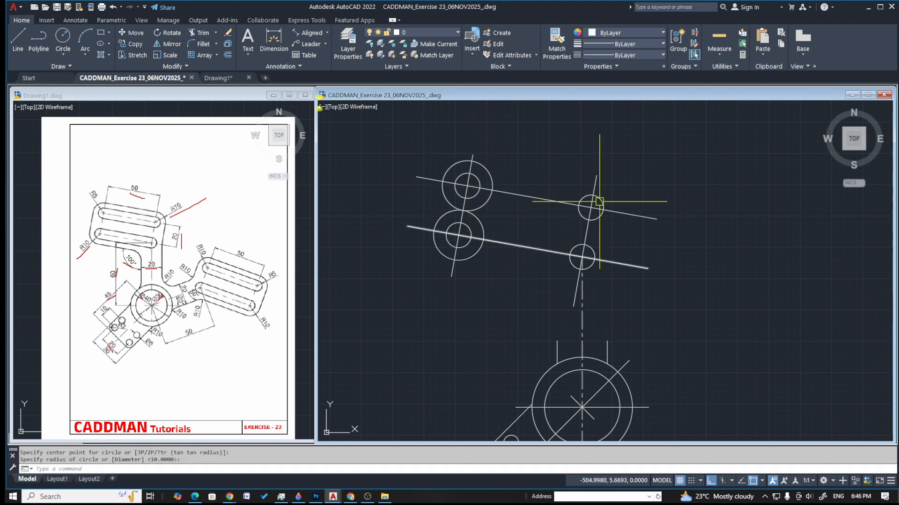
left_click(590, 208)
key("Return")
key("Return")
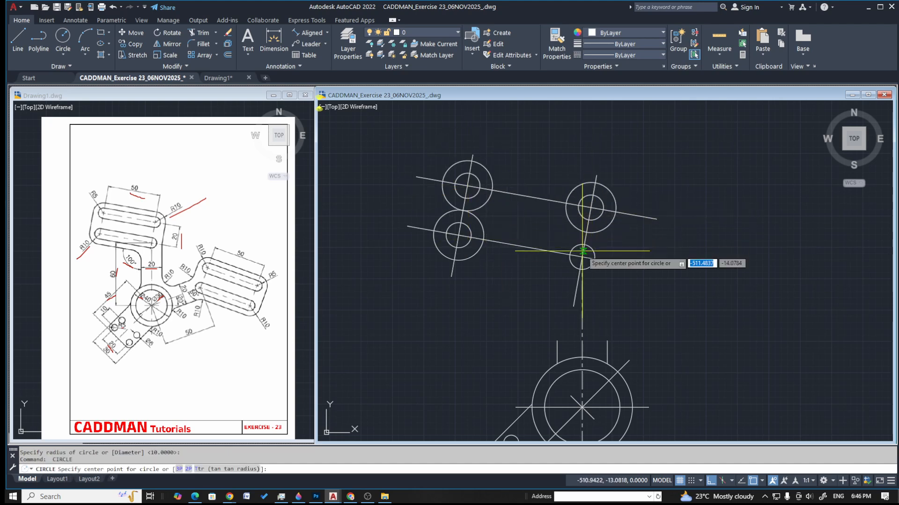
left_click(582, 257)
key("Return")
key("Escape")
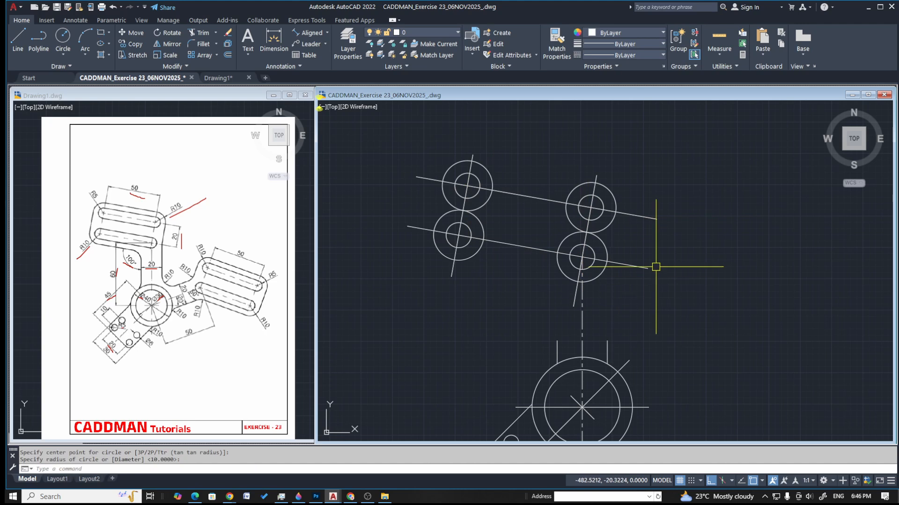
key("Escape")
Draw the arm outline's left and upper edges as lines tangent to the radius 10 circles
scroll(488, 192, "up", 2)
type("l")
key("Return")
left_click(415, 175)
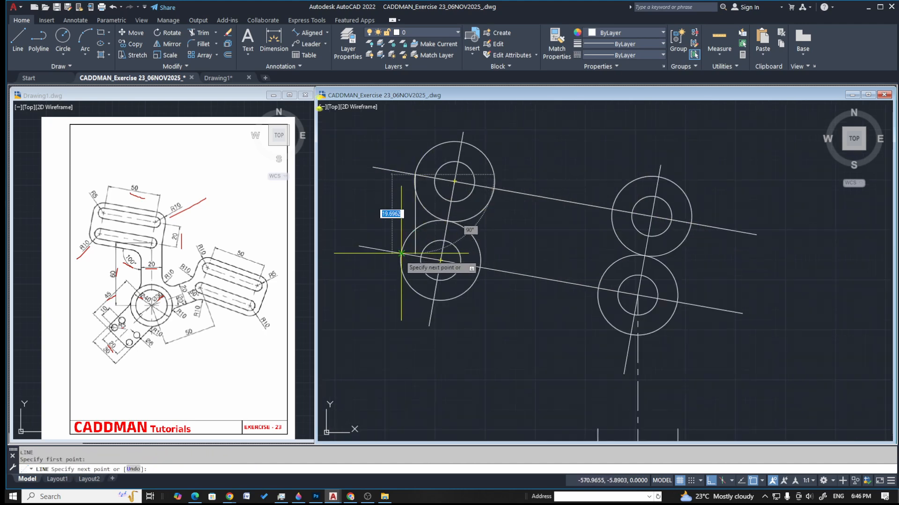
left_click(401, 254)
key("Return")
key("Return")
left_click(492, 192)
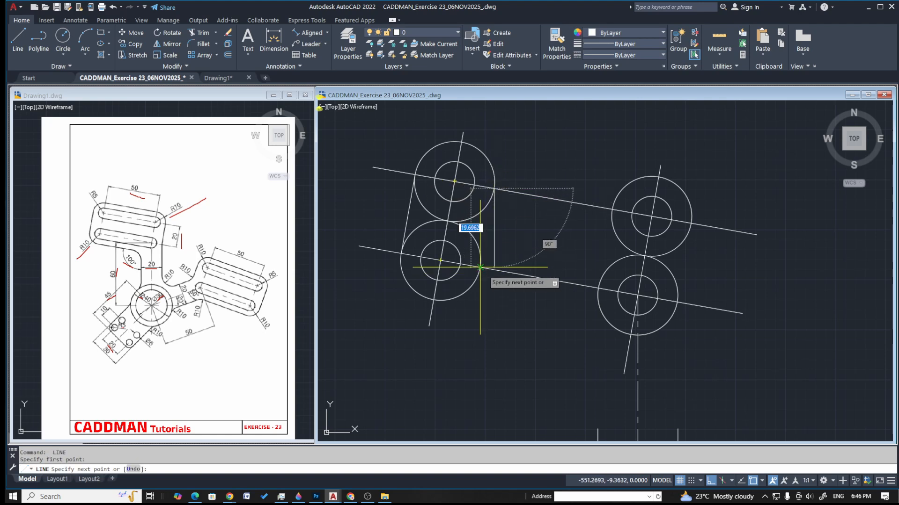
left_click(661, 163)
key("Escape")
Draw the arm outline's lower and right edges as lines tangent to the radius 10 circles
key("Return")
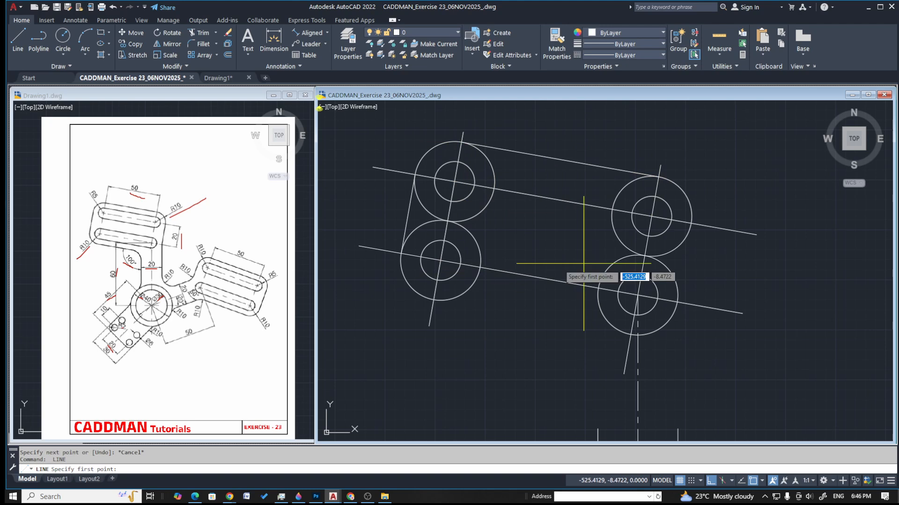
left_click(441, 300)
left_click(631, 334)
key("Escape")
key("Return")
left_click(691, 223)
left_click(677, 293)
key("Escape")
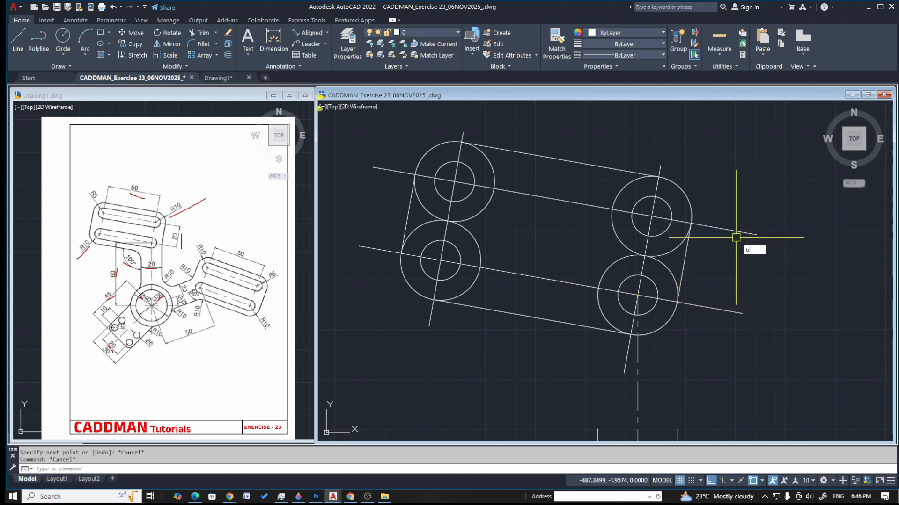
Trim the inner portions of the four radius 10 circles, leaving only the rounded corners of the arm outline
type("tr")
key("Return")
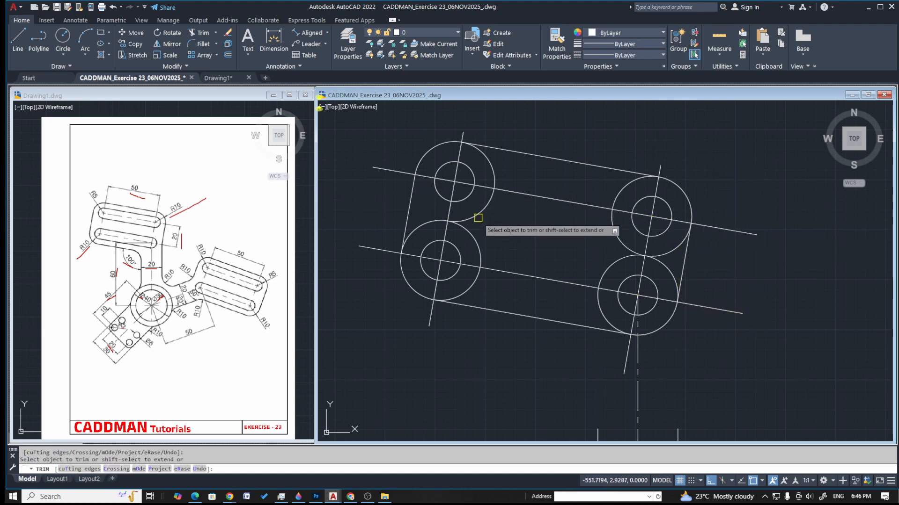
left_click(487, 162)
left_click(421, 224)
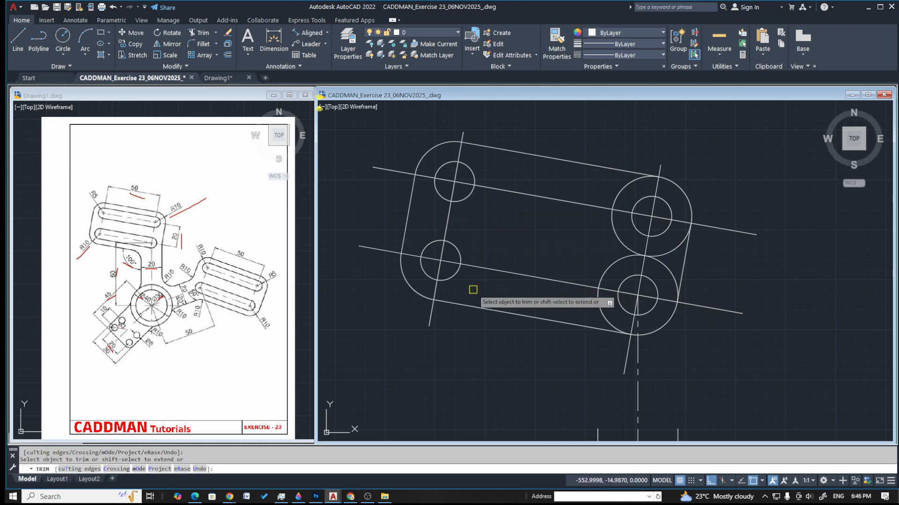
left_click(614, 223)
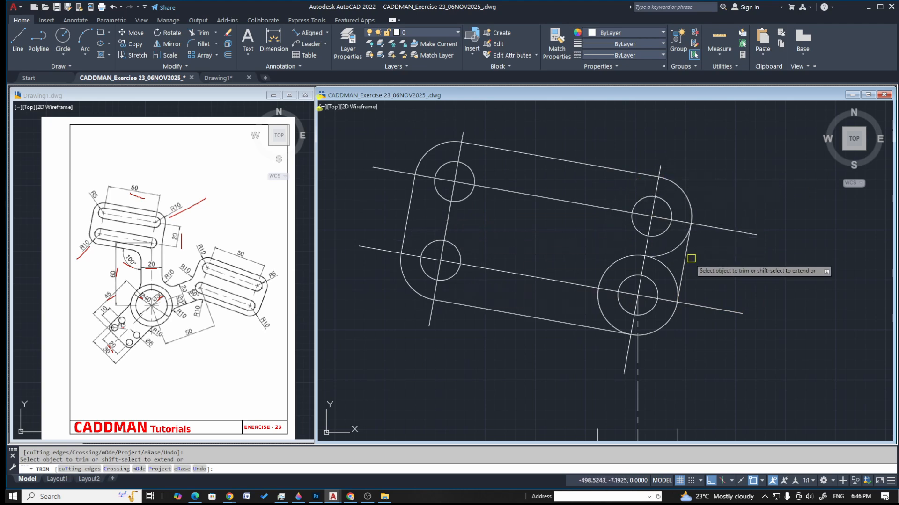
left_click(663, 254)
left_click(625, 257)
left_click(621, 326)
key("Escape")
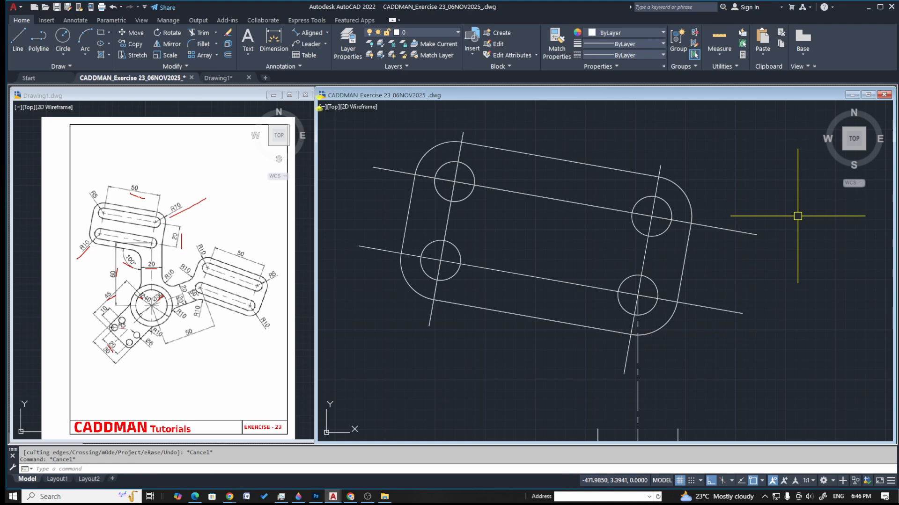
Draw the upper slot's two straight sides between the upper pair of radius 5 circles
key("l")
key("Return")
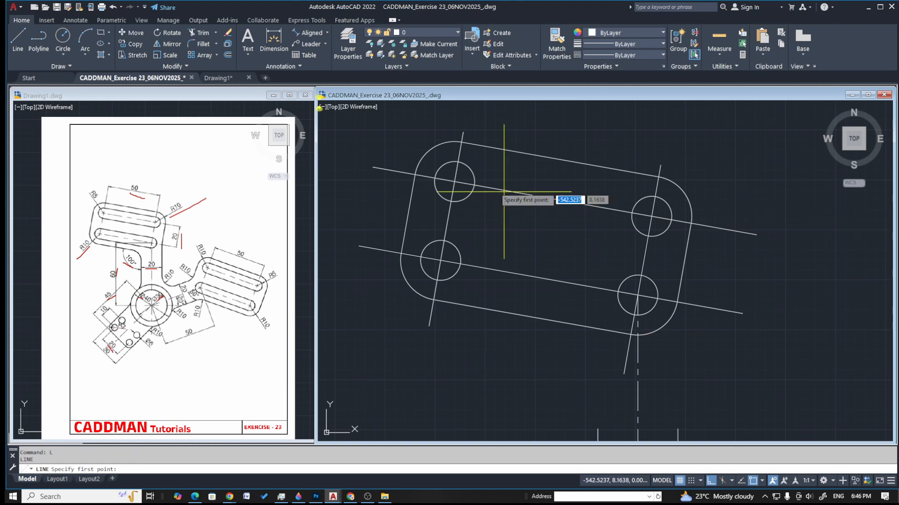
left_click(458, 161)
left_click(652, 195)
key("Return")
key("Return")
left_click(452, 180)
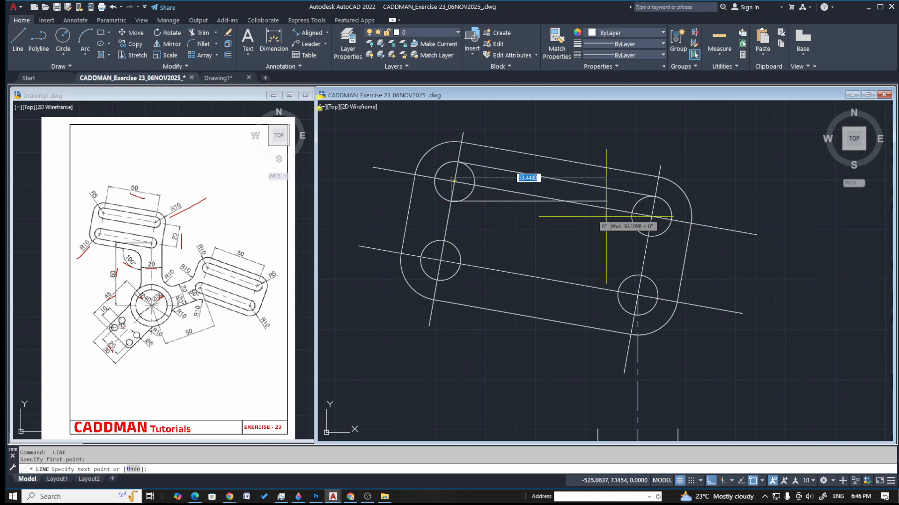
left_click(651, 236)
key("Return")
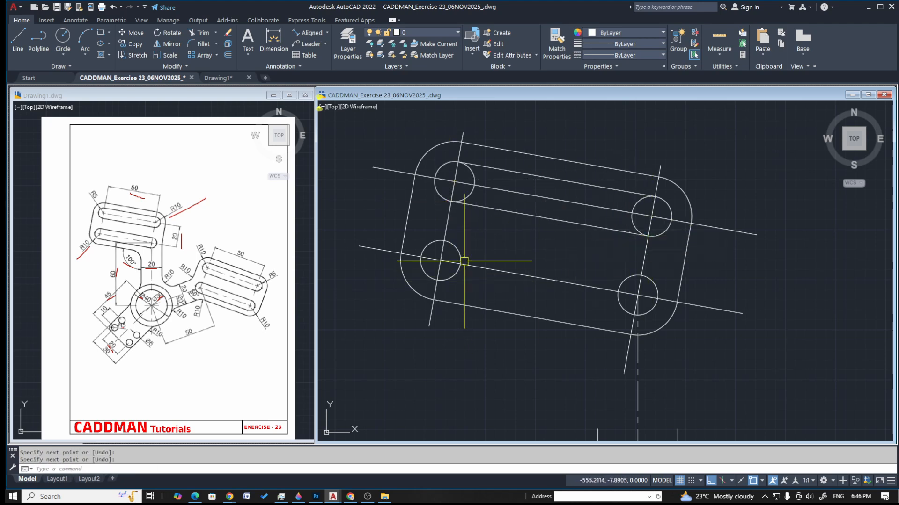
Draw the lower slot's two straight sides between the lower pair of radius 5 circles
key("Return")
left_click(445, 241)
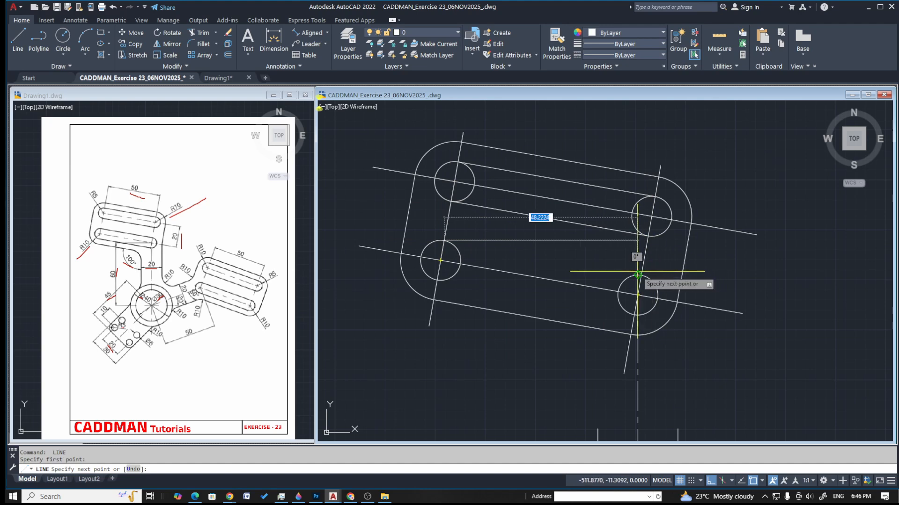
left_click(639, 275)
key("Return")
key("Return")
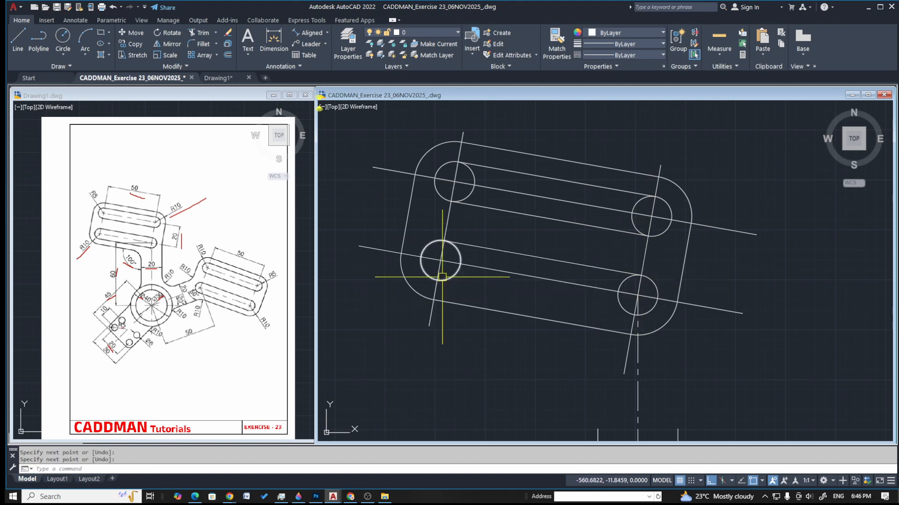
left_click(437, 279)
key("Escape")
key("Escape")
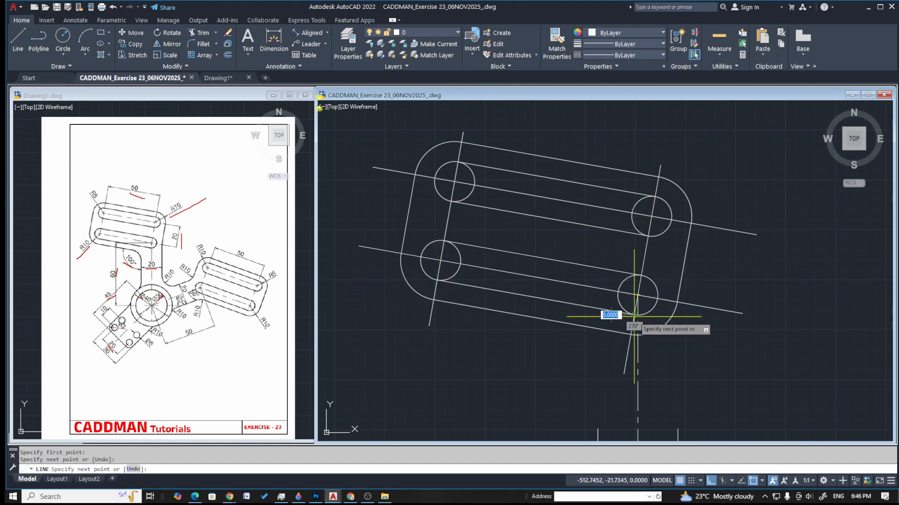
Trim the inner halves of the four radius 5 circles, leaving the rounded ends of both slots
type("tr")
key("Return")
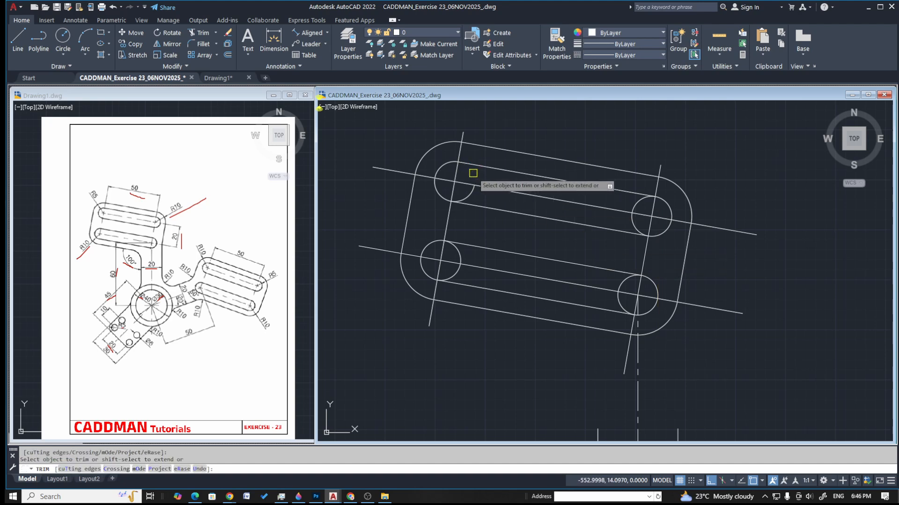
left_click(459, 256)
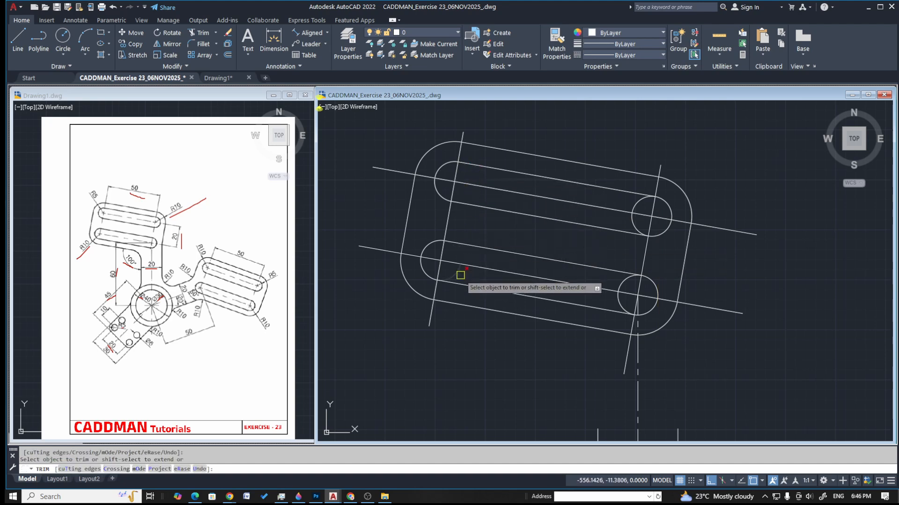
left_click(630, 226)
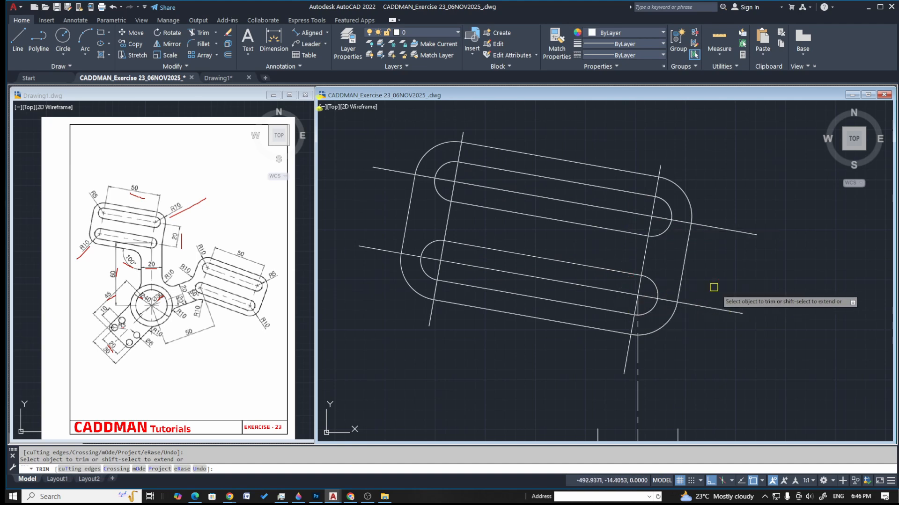
Break off the lower ends of the arm's two transverse centre lines just past the lower slot's centreline
scroll(713, 285, "up", 3)
scroll(623, 295, "down", 3)
key("Escape")
key("Escape")
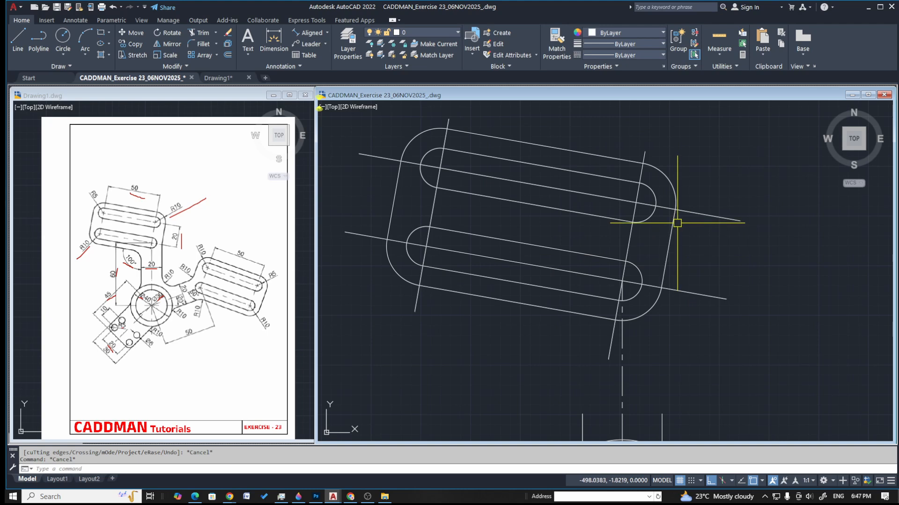
key("Return")
left_click(428, 236)
scroll(428, 237, "up", 3)
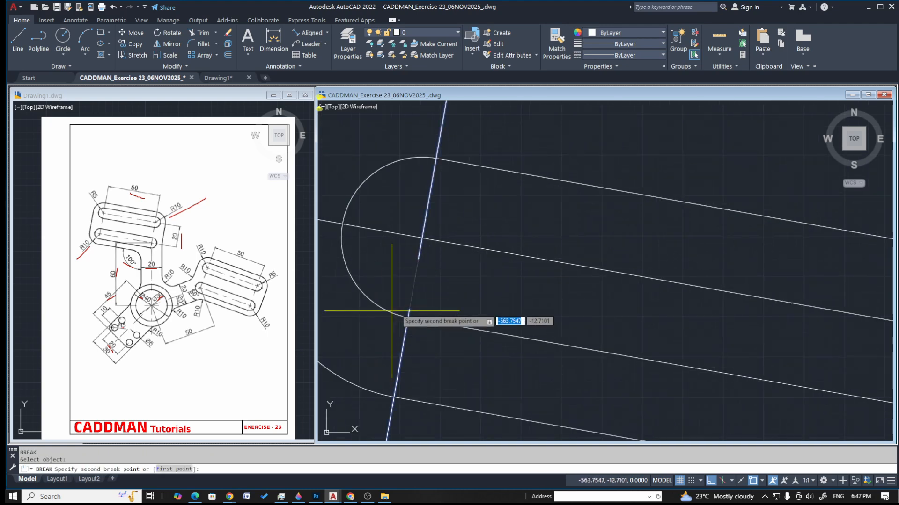
scroll(431, 290, "down", 3)
left_click(392, 341)
key("space")
scroll(645, 314, "up", 4)
left_click(525, 256)
scroll(497, 278, "down", 3)
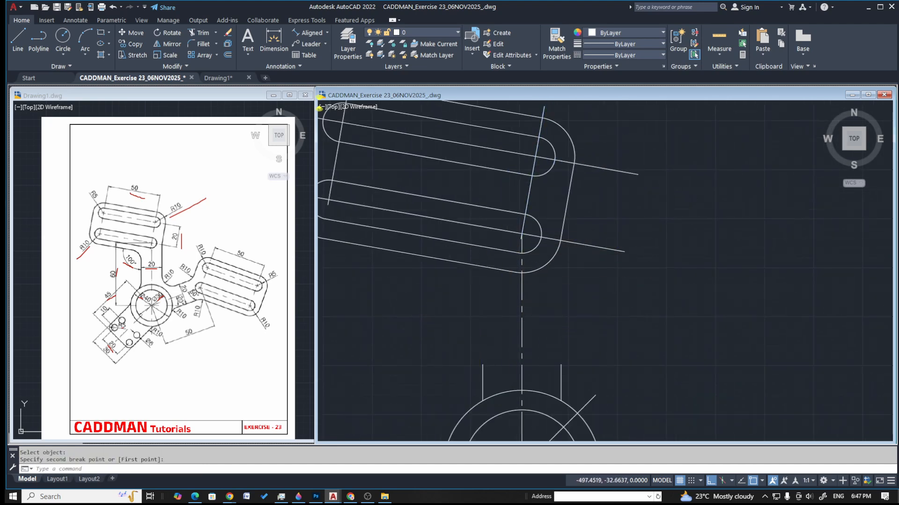
Break off the upper ends of the arm's two transverse centre lines just past the upper slot's centreline
scroll(575, 382, "down", 2)
scroll(555, 243, "up", 6)
key("space")
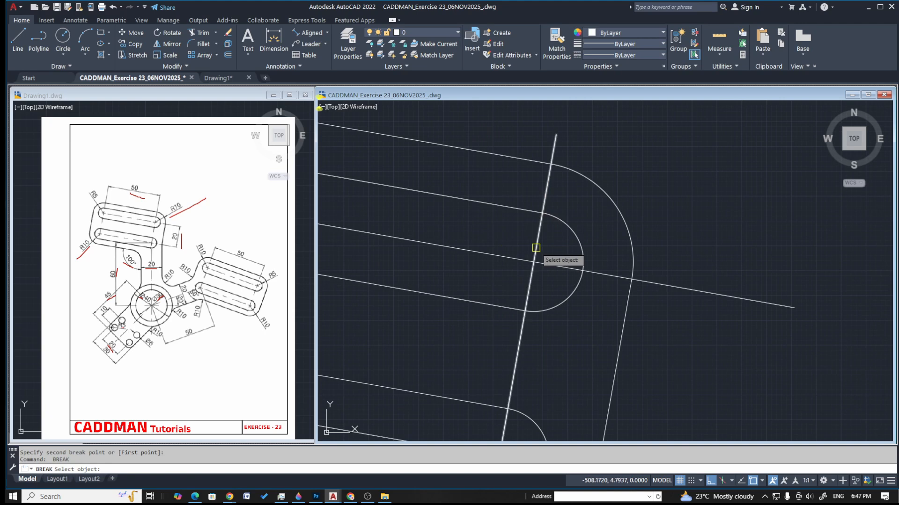
scroll(538, 241, "down", 2)
scroll(546, 234, "up", 2)
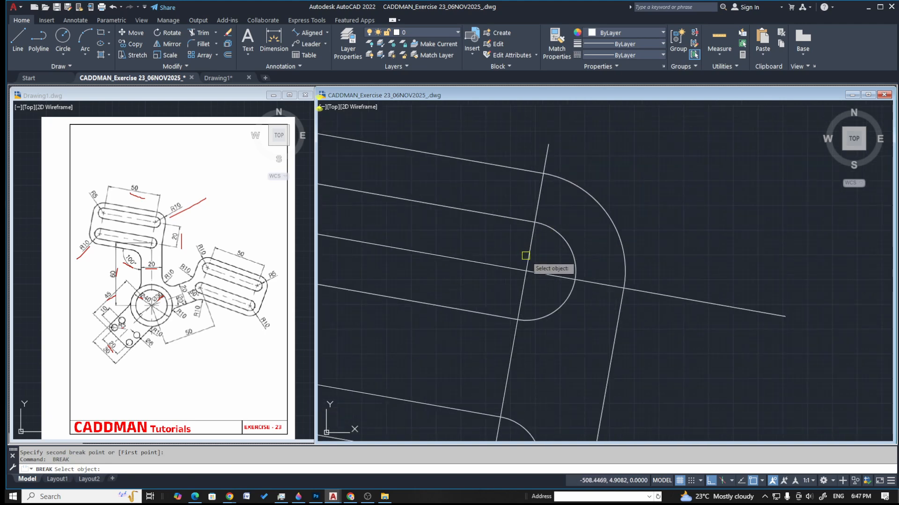
scroll(561, 252, "down", 3)
scroll(406, 206, "up", 3)
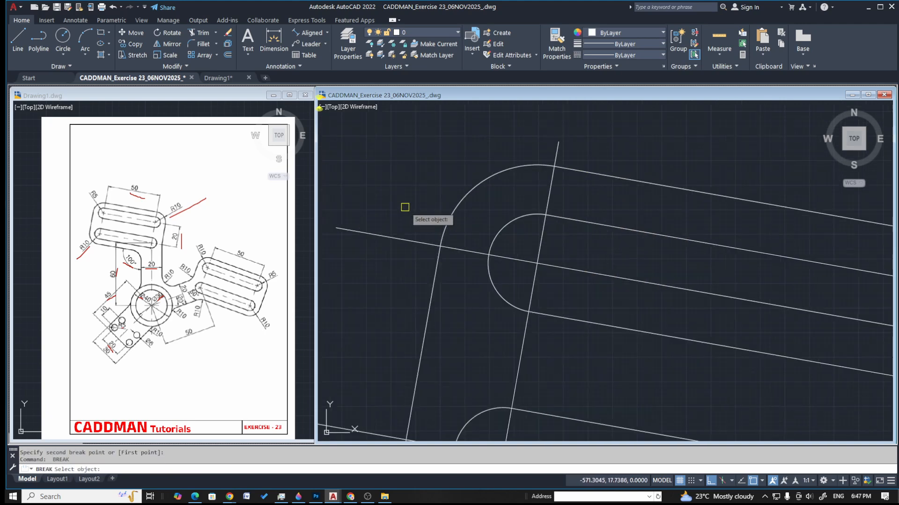
scroll(594, 166, "down", 4)
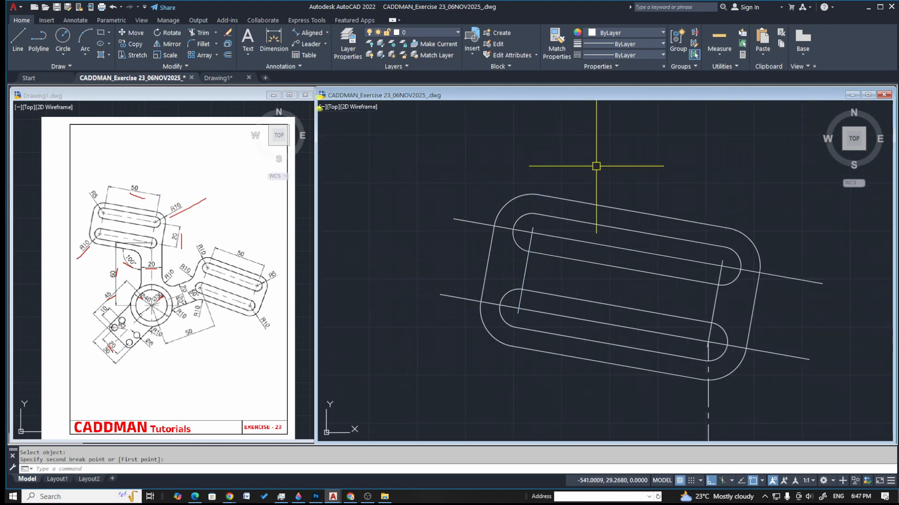
Break off the left ends of both slot centrelines so they stop inside the slots' left rounded ends
key("Escape")
key("Return")
scroll(523, 236, "up", 3)
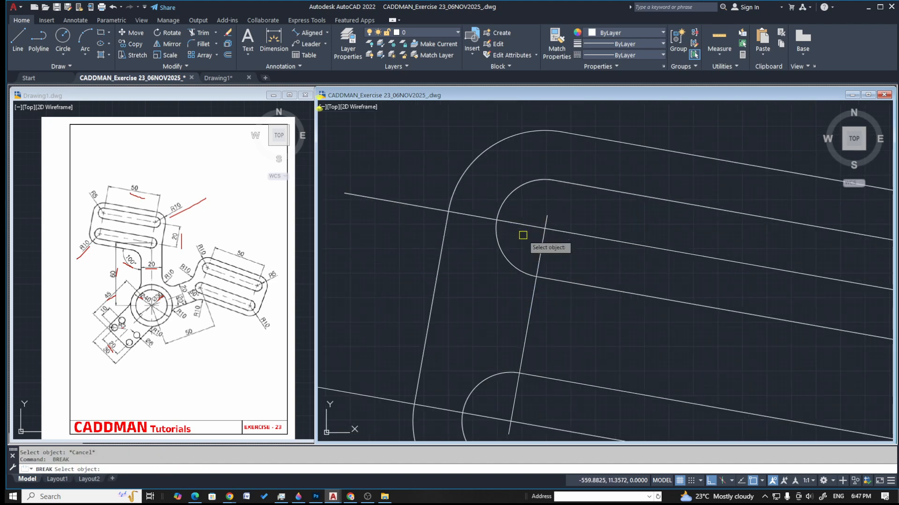
left_click(520, 225)
scroll(562, 227, "down", 3)
left_click(435, 203)
key("Return")
scroll(553, 319, "up", 4)
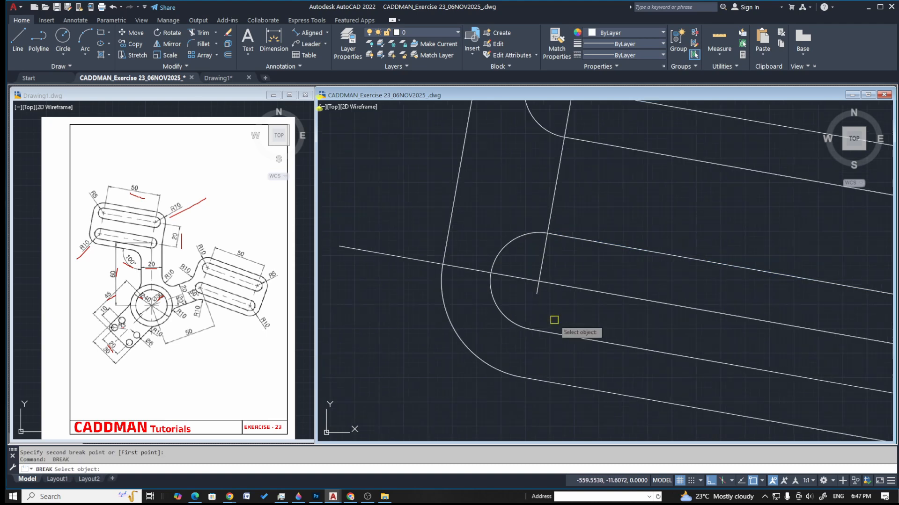
left_click(494, 252)
scroll(493, 253, "down", 3)
left_click(351, 237)
Break off the right ends of both slot centrelines so they stop inside the slots' right rounded ends
key("Return")
scroll(682, 220, "up", 4)
left_click(600, 210)
scroll(489, 231, "down", 6)
left_click(651, 257)
scroll(487, 268, "up", 4)
left_click(473, 275)
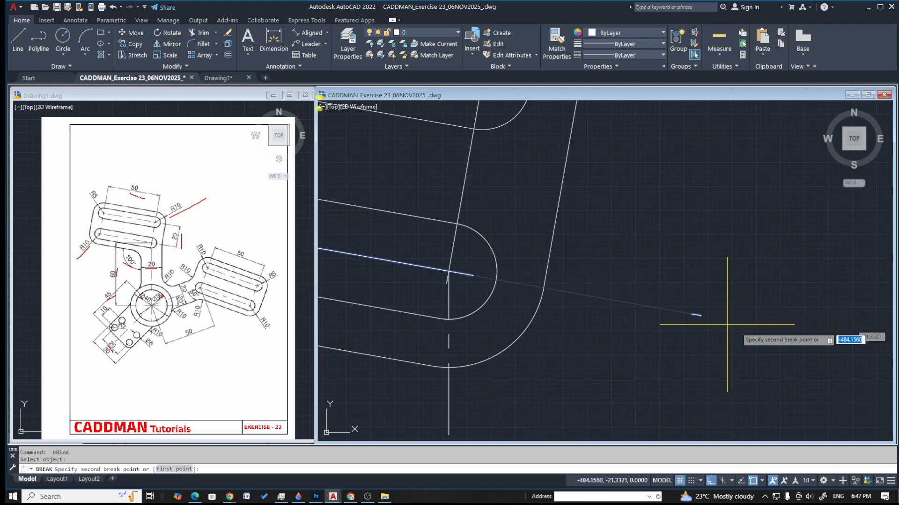
scroll(651, 292, "down", 4)
key("Escape")
key("Escape")
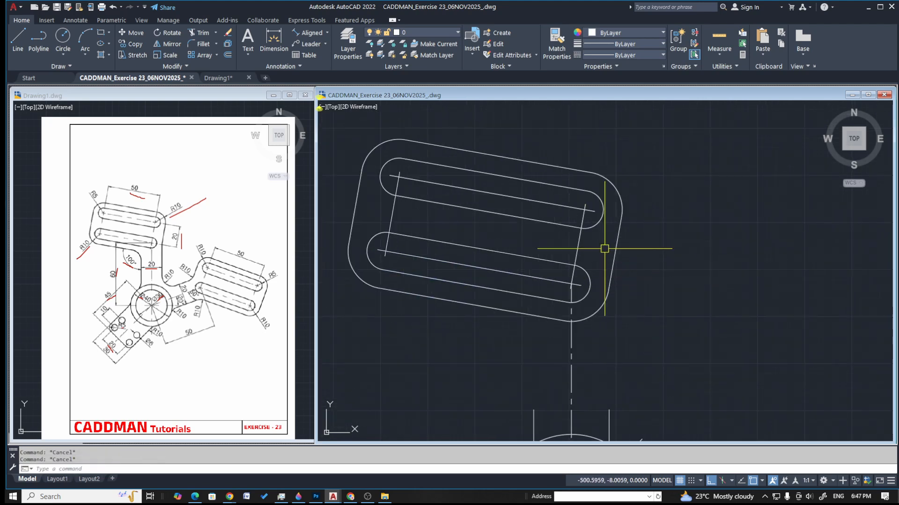
Match the two slot centrelines and the two transverse lines to the dash-dot properties of the vertical centreline
scroll(604, 248, "down", 4)
type("a")
key("Return")
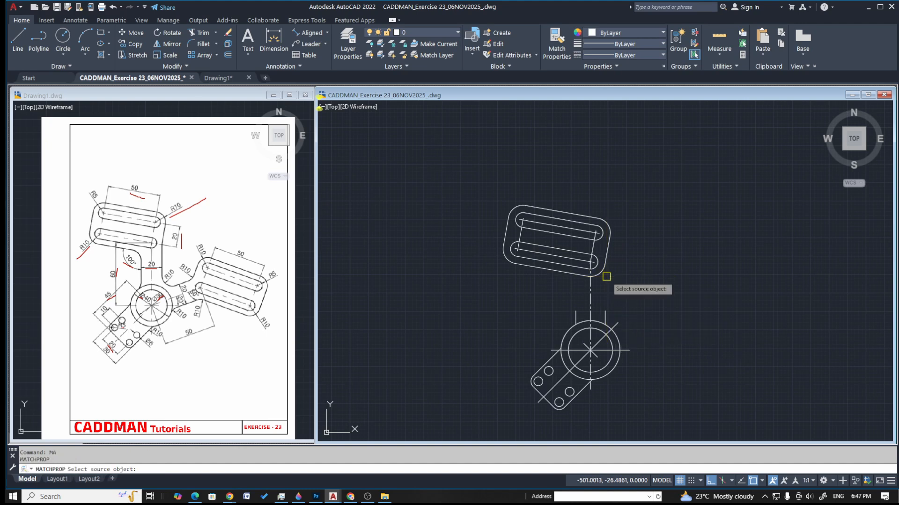
left_click(590, 293)
scroll(558, 228, "up", 5)
left_click(585, 152)
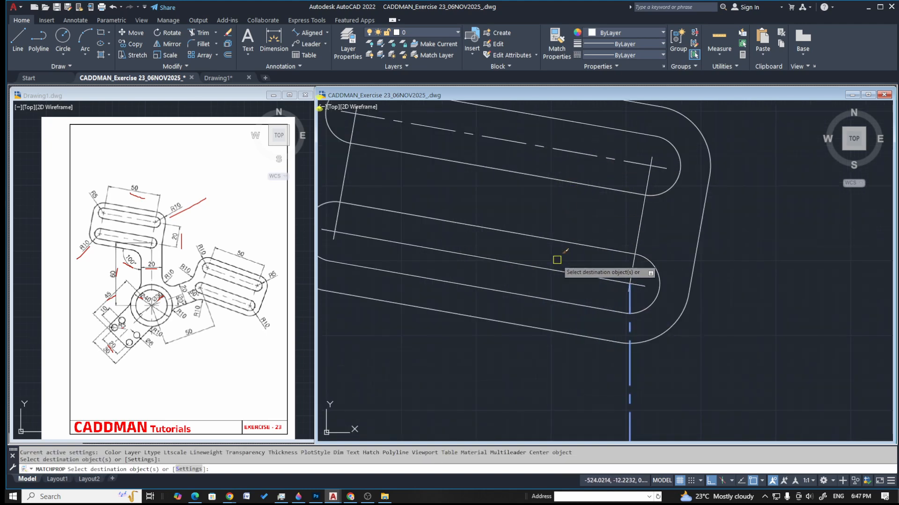
left_click(549, 268)
left_click(637, 209)
left_click(346, 165)
key("Escape")
scroll(525, 220, "down", 7)
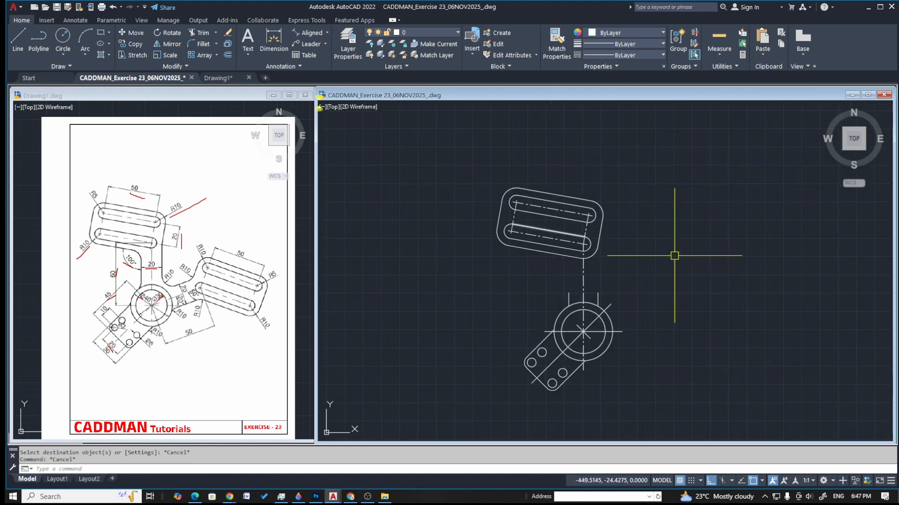
Extend the two short vertical neck lines above the hub up to the upper arm's outline
scroll(584, 267, "up", 2)
scroll(537, 256, "up", 2)
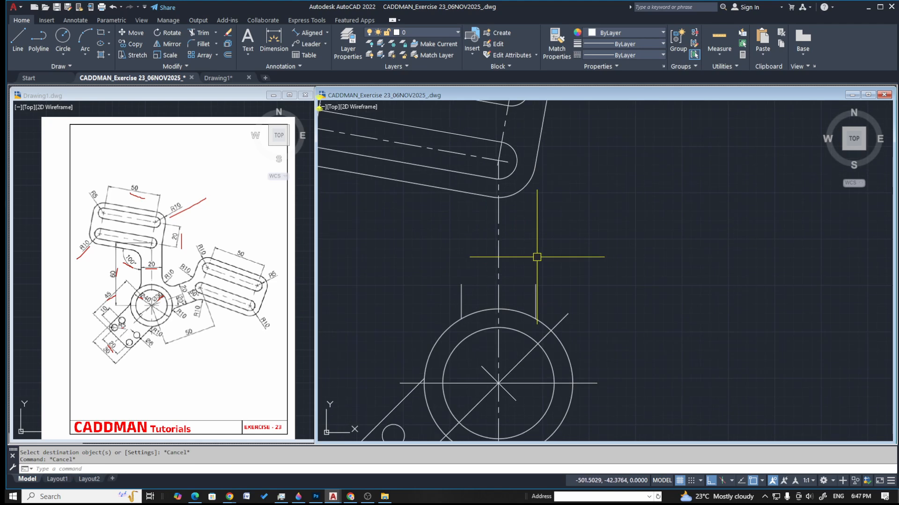
type("ex")
key("Return")
left_click(461, 286)
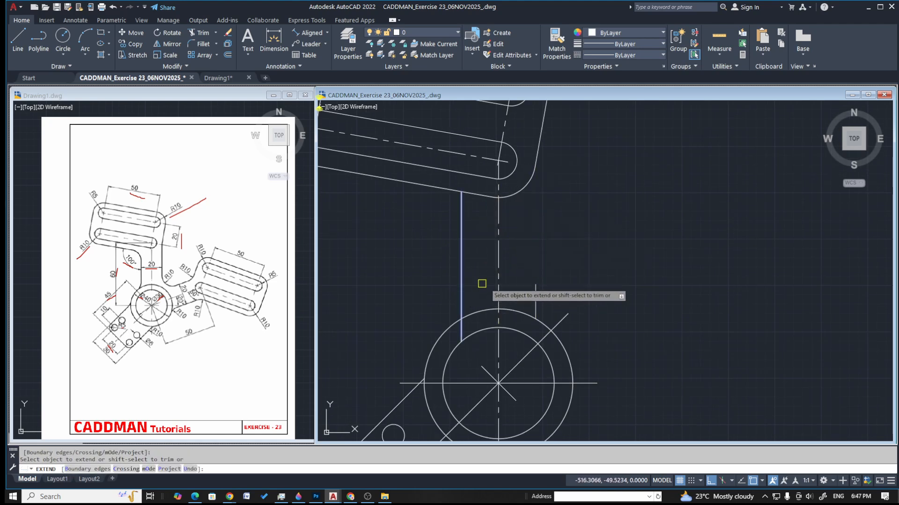
left_click(535, 296)
key("Escape")
key("Escape")
Trim away the upper arm's lower outline between the two vertical neck lines
type("tr")
key("Return")
scroll(525, 188, "up", 5)
scroll(568, 127, "up", 2)
scroll(520, 223, "up", 2)
left_click(525, 230)
scroll(538, 234, "down", 4)
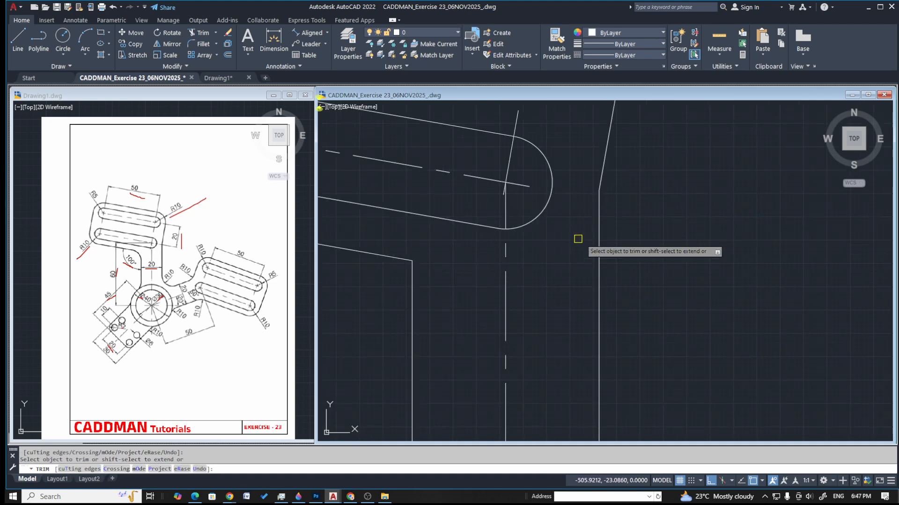
scroll(578, 240, "down", 4)
key("Escape")
key("Escape")
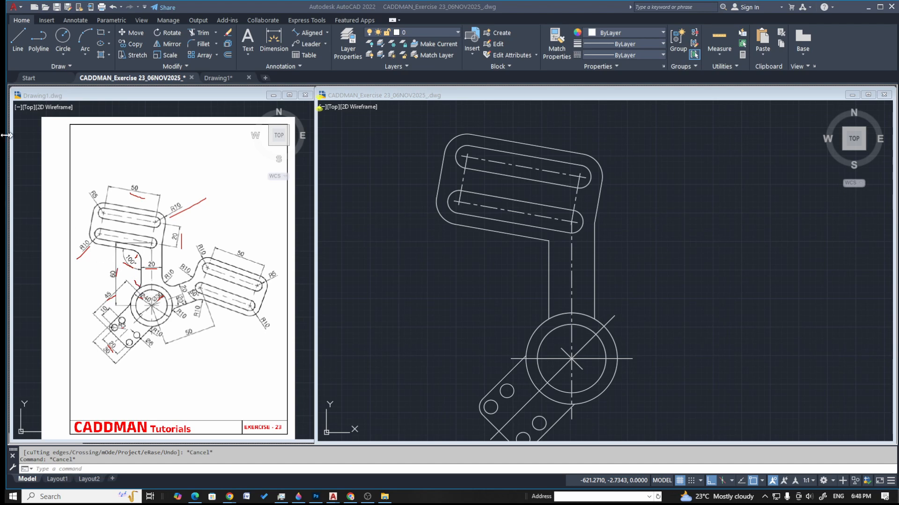
Fillet the corner between the left neck line and the upper arm's lower edge with radius 10
left_click(524, 257)
type("f")
key("Return")
type("r")
key("Return")
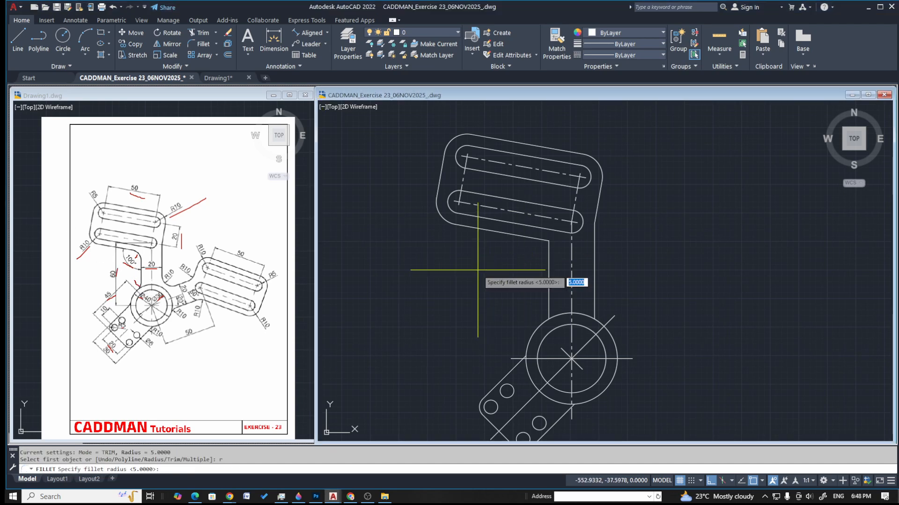
type("10")
key("Return")
key("Escape")
key("Escape")
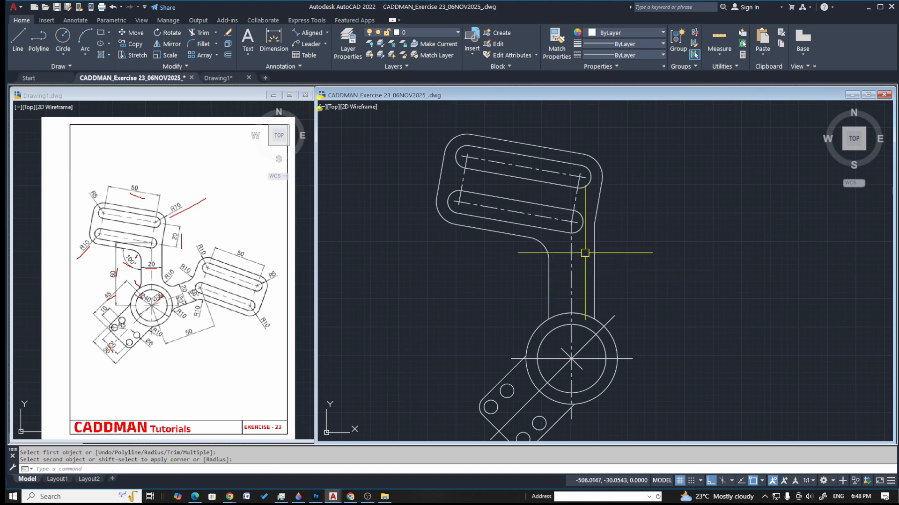
Try to rotate the hub's horizontal centre line by -20° about the hub centre
mouse_move(607, 261)
middle_mouse_down()
mouse_move(594, 240)
mouse_move(572, 257)
middle_mouse_up()
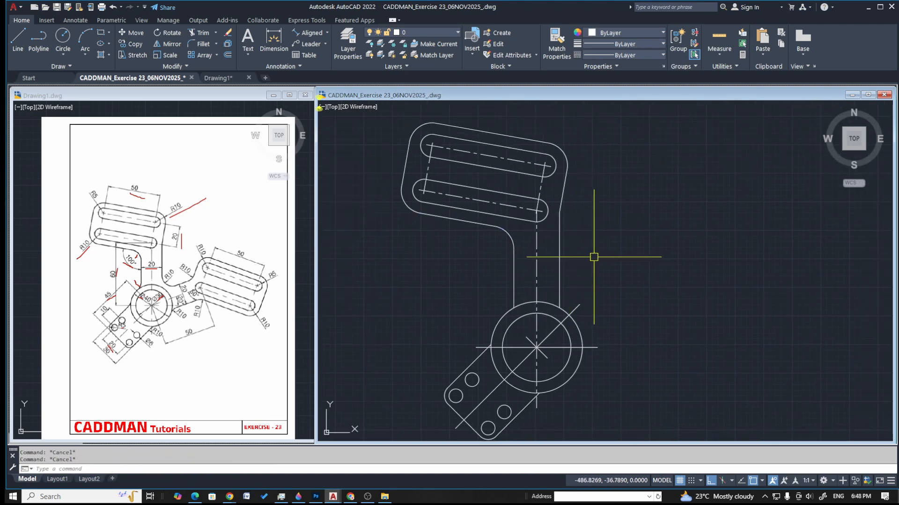
mouse_move(602, 295)
middle_mouse_down()
mouse_move(628, 267)
mouse_move(541, 241)
middle_mouse_up()
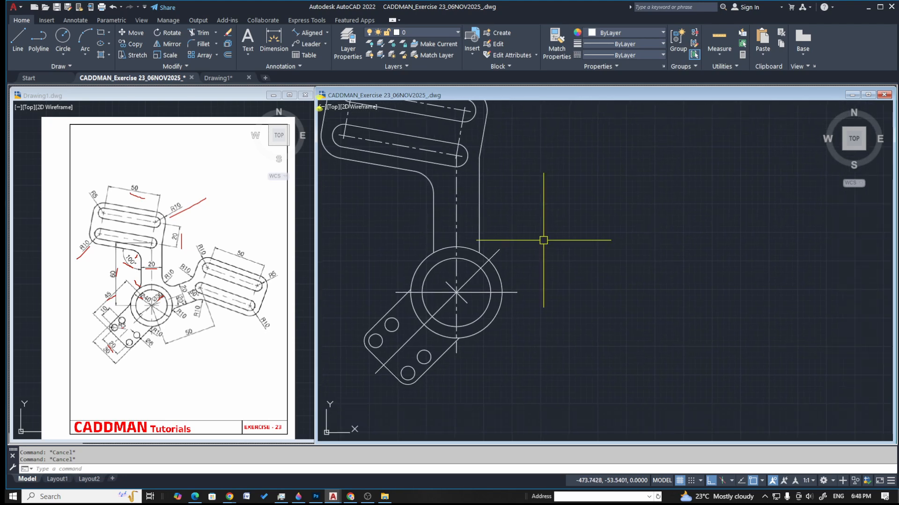
left_click(6, 182)
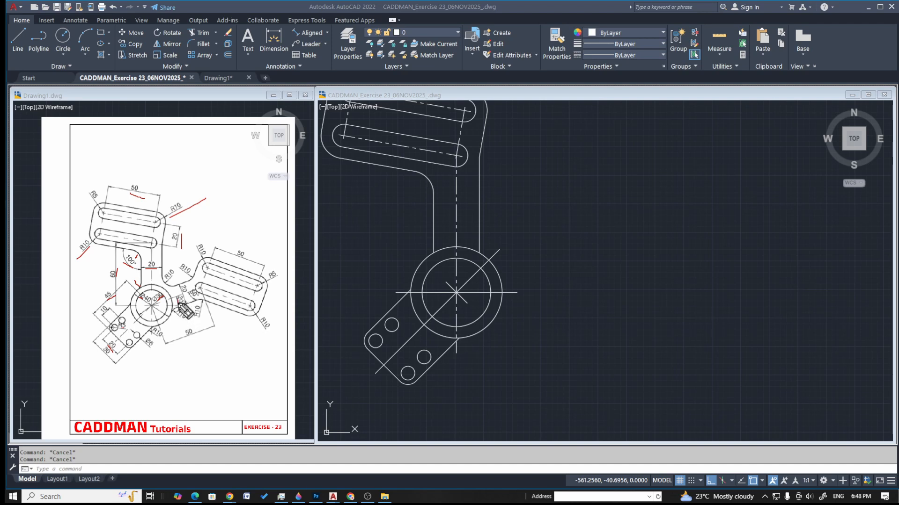
left_click(515, 269)
left_click(515, 292)
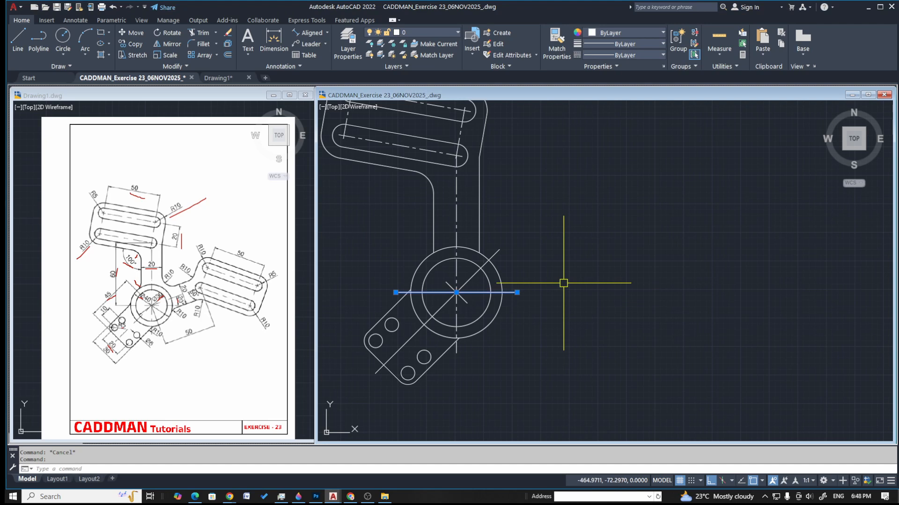
type("ro")
key("Return")
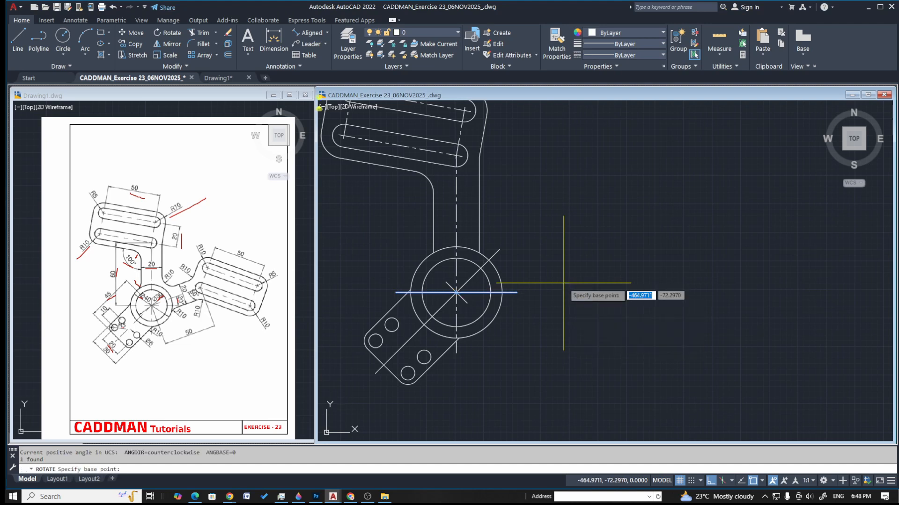
left_click(457, 292)
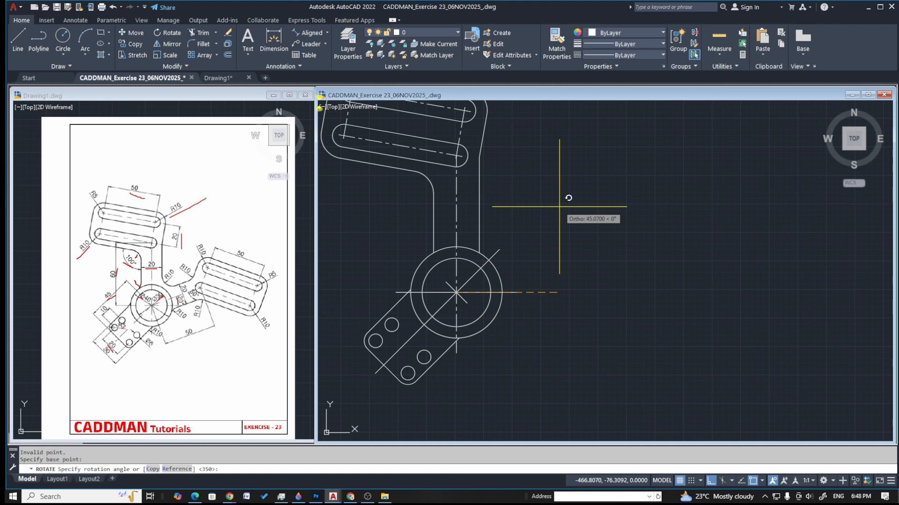
type("-20")
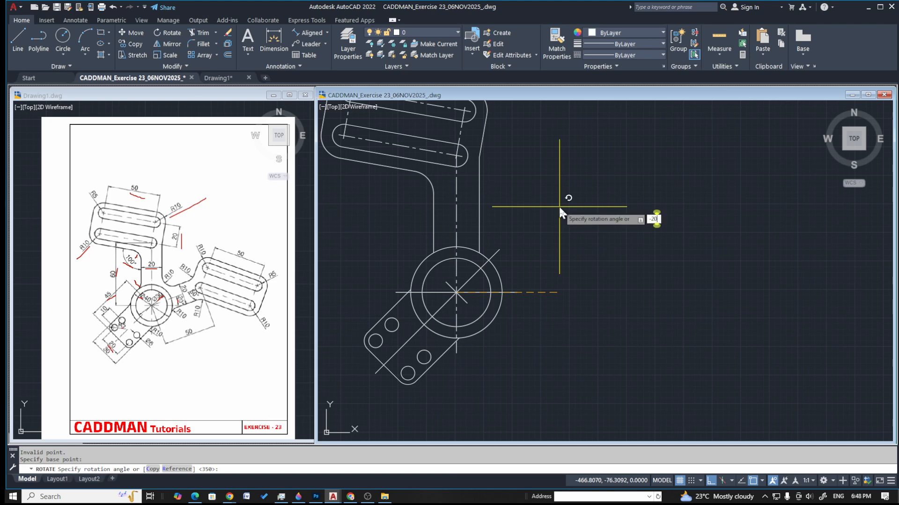
key("Return")
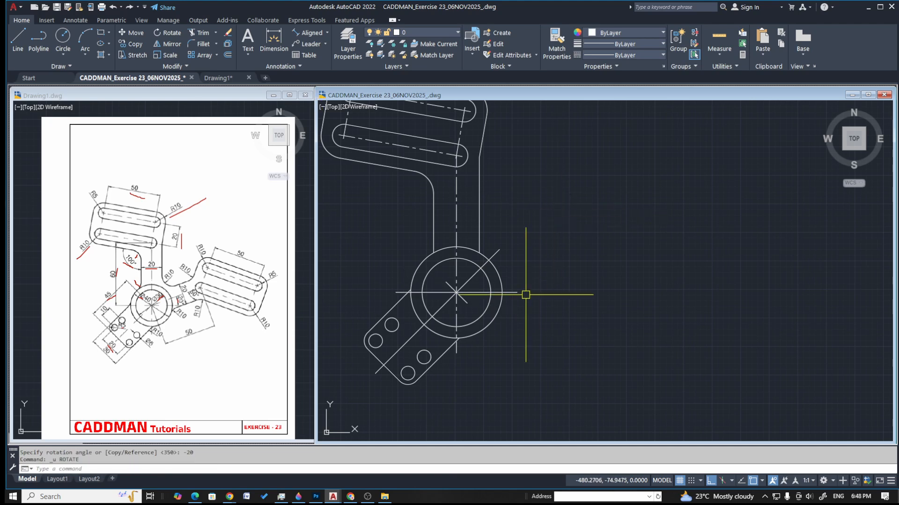
key("ctrl+z")
Rotate a copy of the hub's horizontal centre line by 20° about the centre lines' intersection
type("ro")
key("Return")
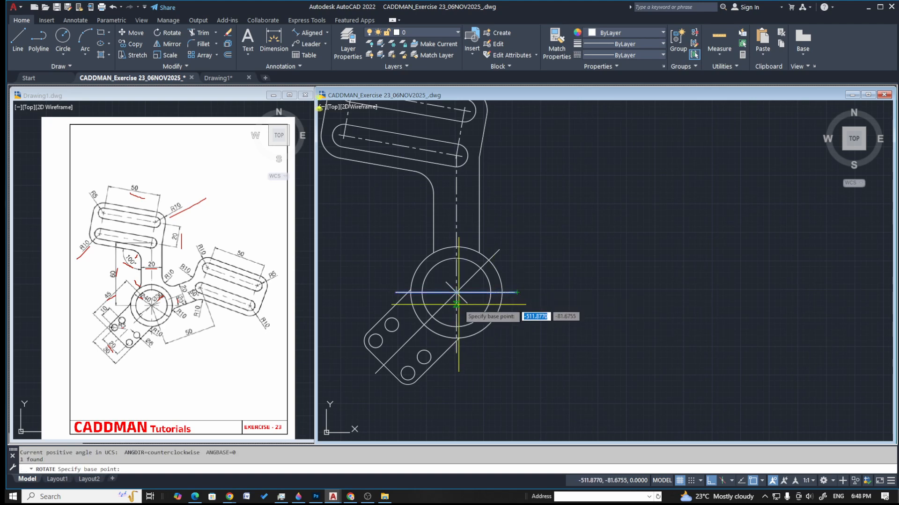
type("in")
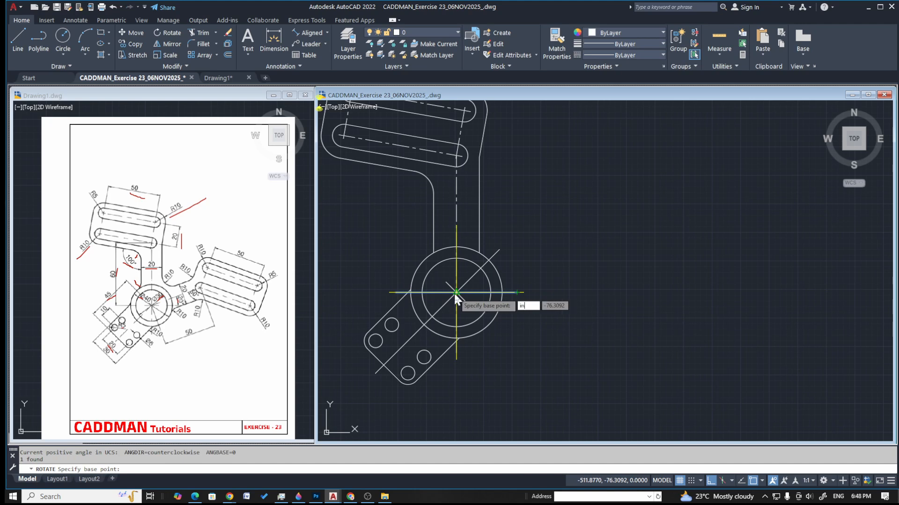
key("Return")
left_click(456, 293)
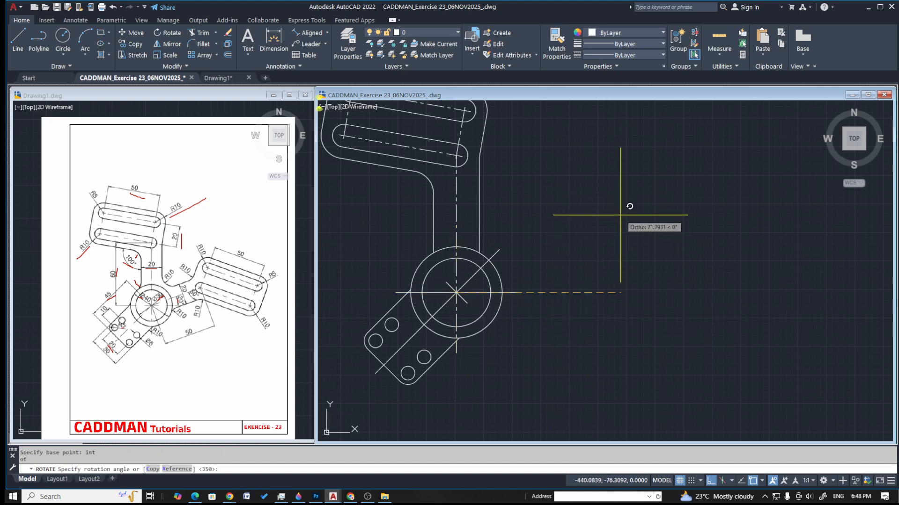
type("c")
key("Return")
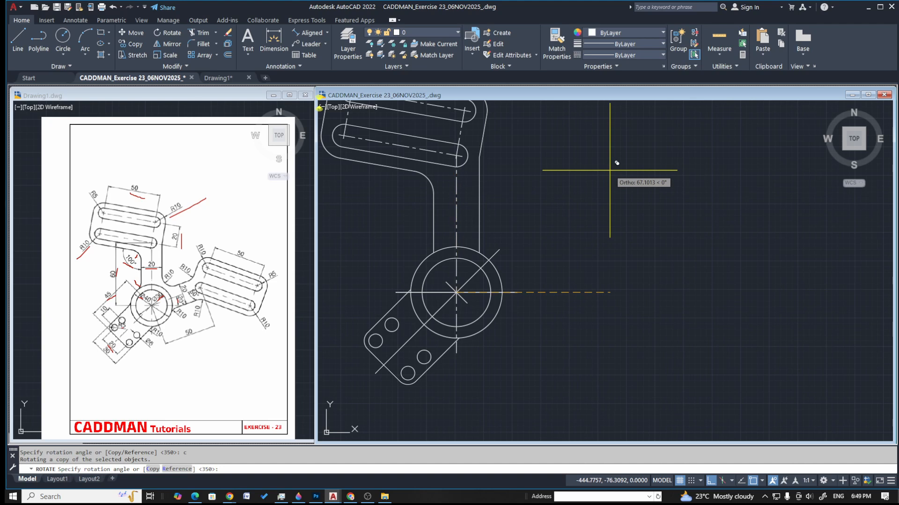
type("20")
key("Return")
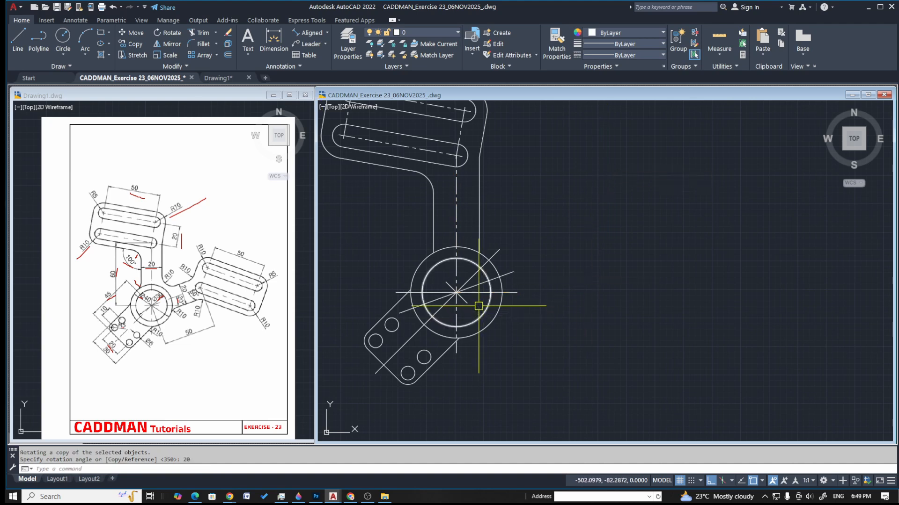
scroll(496, 304, "up", 2)
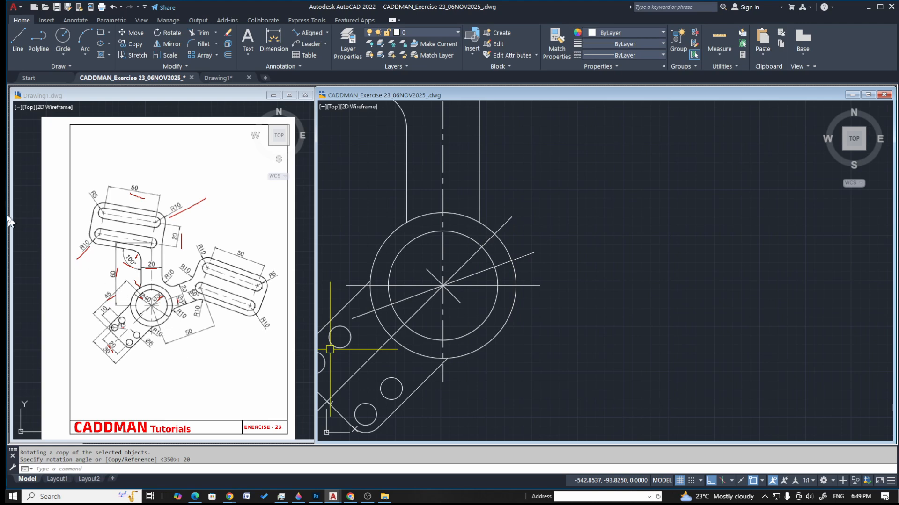
key("ctrl+shift+3")
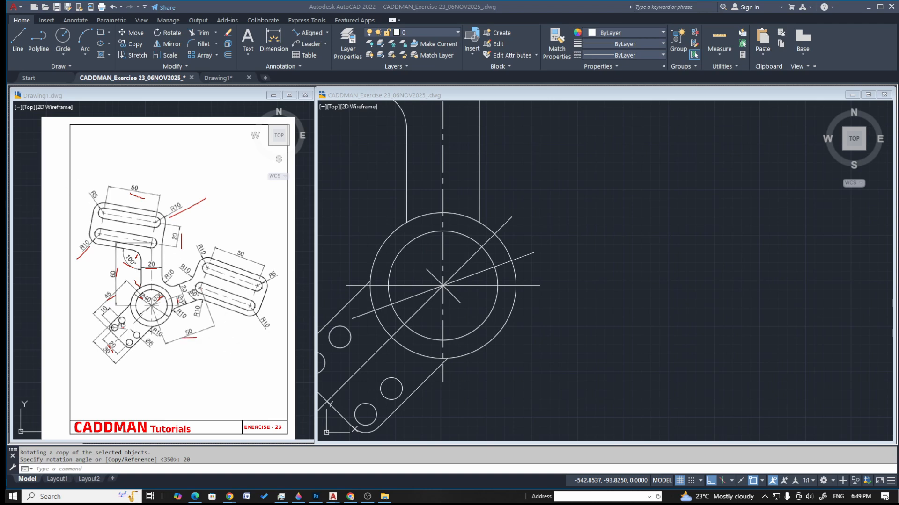
Set the Offset command's distance to 50
key("Escape")
key("Escape")
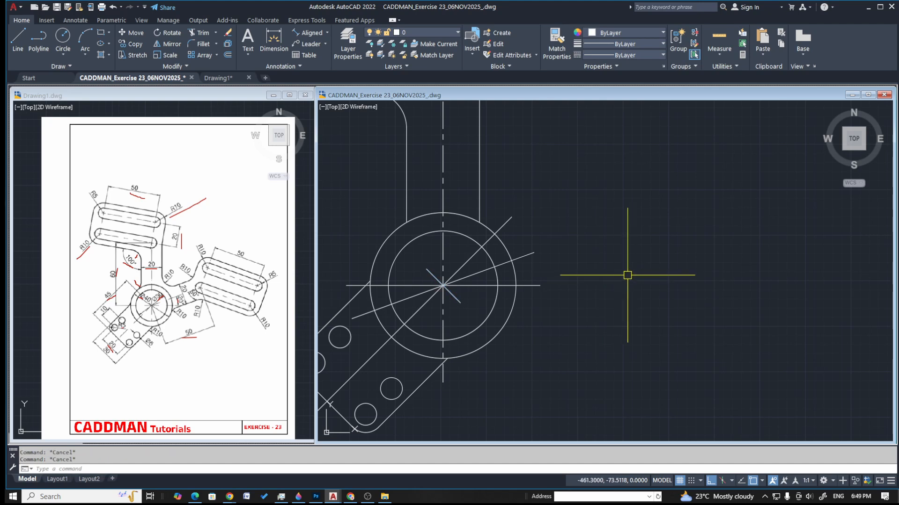
type("o")
key("Return")
key("Return")
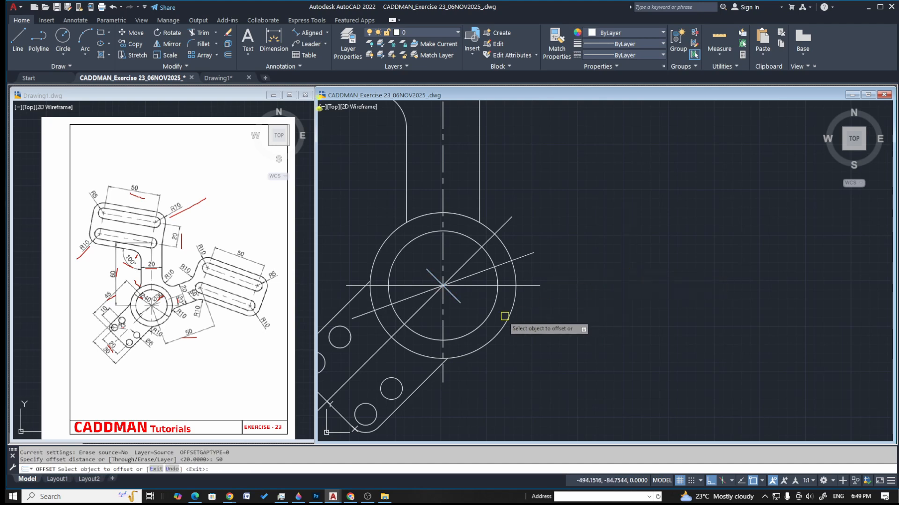
key("Escape")
key("Escape")
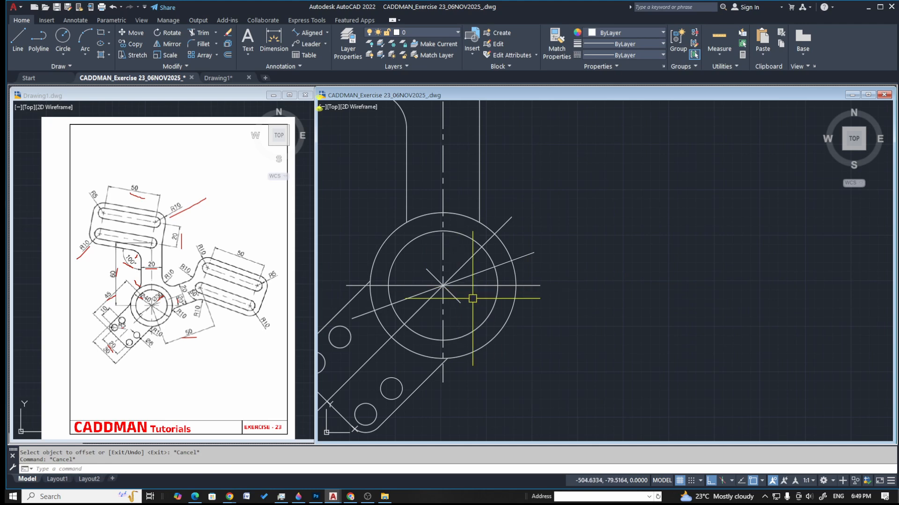
Draw a line perpendicular to the 20° centre line, running from it down to below the hub's outer circle
left_click(457, 298)
key("Escape")
type("l")
key("Return")
type("per")
key("Return")
left_click(494, 270)
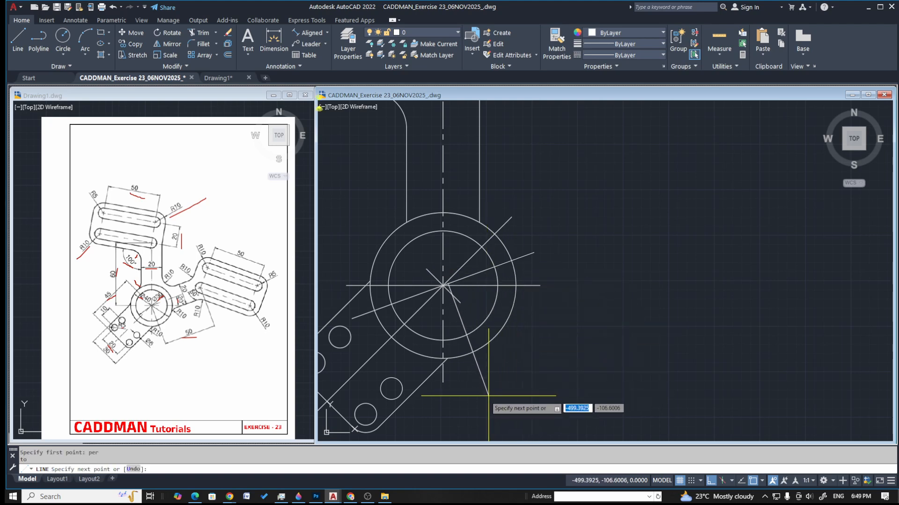
key("Escape")
key("Escape")
Move the perpendicular line from its upper end to the hub centre
left_click(521, 366)
left_click(503, 385)
type("m")
key("Return")
left_click(472, 276)
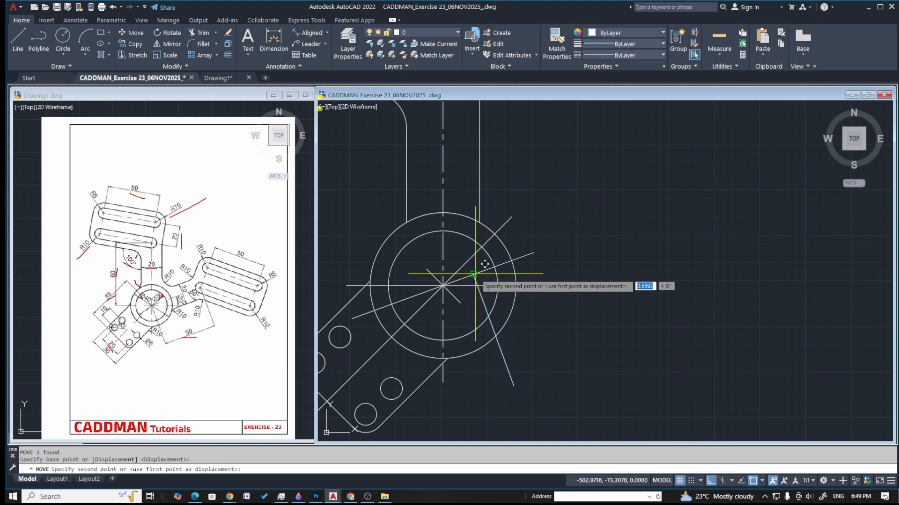
left_click(440, 286)
key("Escape")
key("Escape")
middle_click_drag(549, 349, 536, 328)
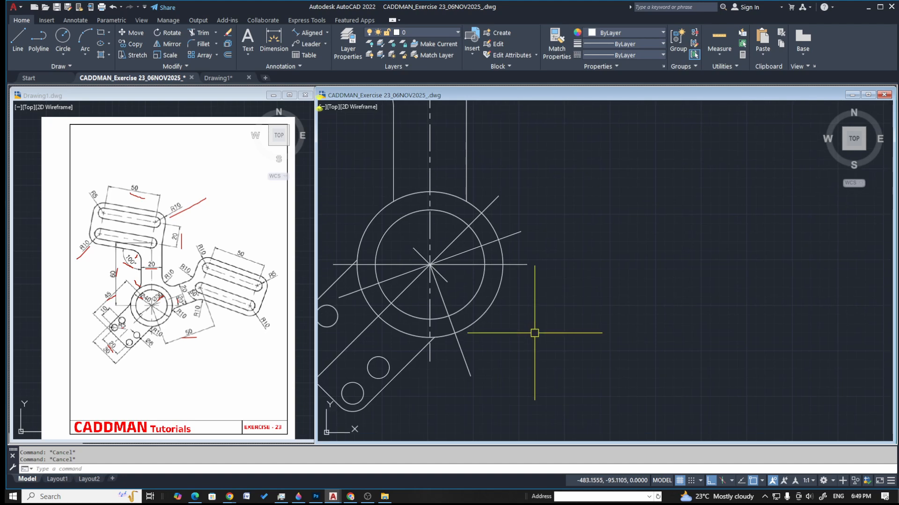
Offset the perpendicular line by 50 to the right of the hub
type("o")
key("Return")
key("Return")
left_click(466, 363)
left_click(651, 261)
key("Escape")
key("Escape")
Extend the 20° centre line outward to the offset perpendicular line
type("ex")
key("Return")
left_click(505, 238)
key("Escape")
key("Escape")
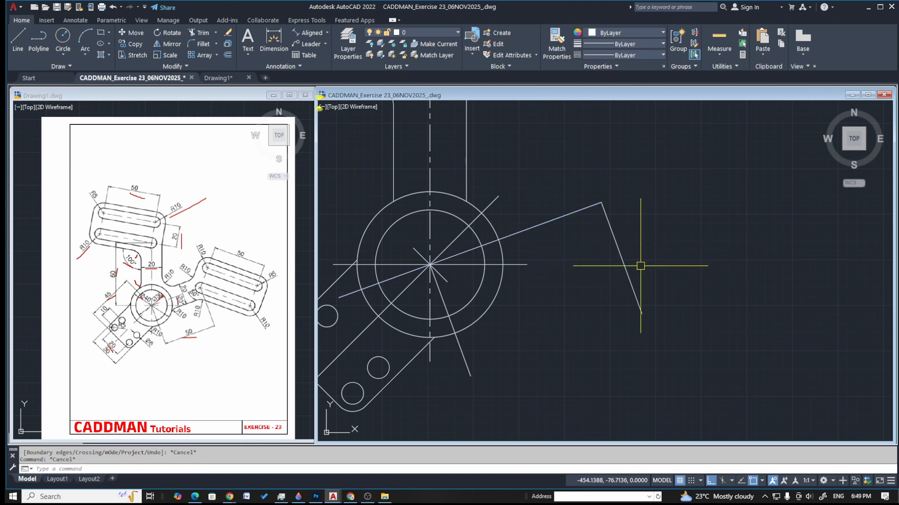
Erase the offset perpendicular line at the end of the 20° centre line
left_click(644, 270)
left_click(614, 309)
type("e")
key("Return")
Break away the outer part of the perpendicular line, leaving only a short stub at the hub centre
type("br")
key("Return")
left_click(438, 288)
left_click(518, 390)
key("Escape")
key("Escape")
middle_click_drag(558, 289, 543, 315)
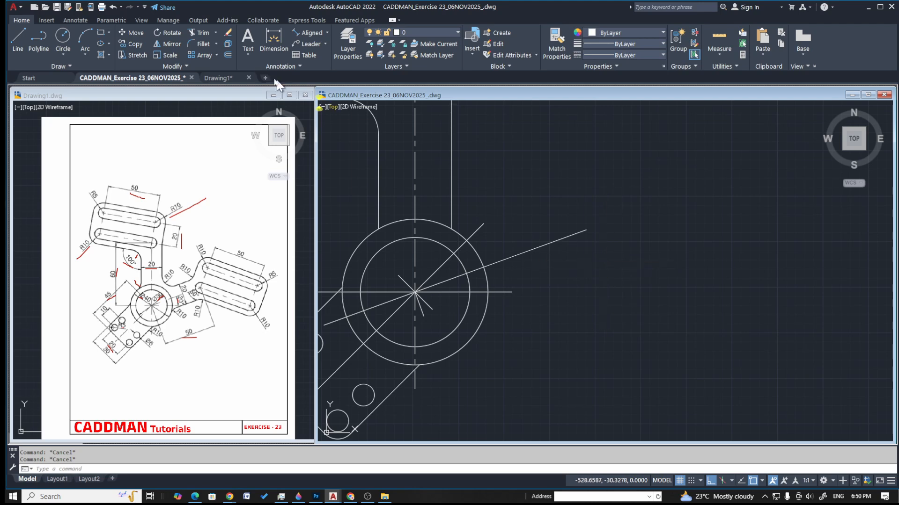
Draw a circle of radius 5 centred on the outer end of the 20° centre line
middle_click_drag(585, 265, 565, 271)
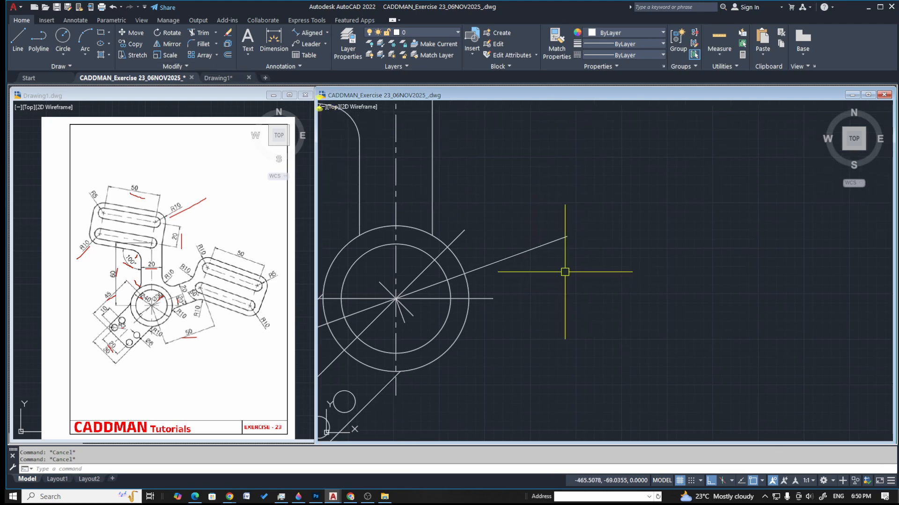
type("c")
key("Return")
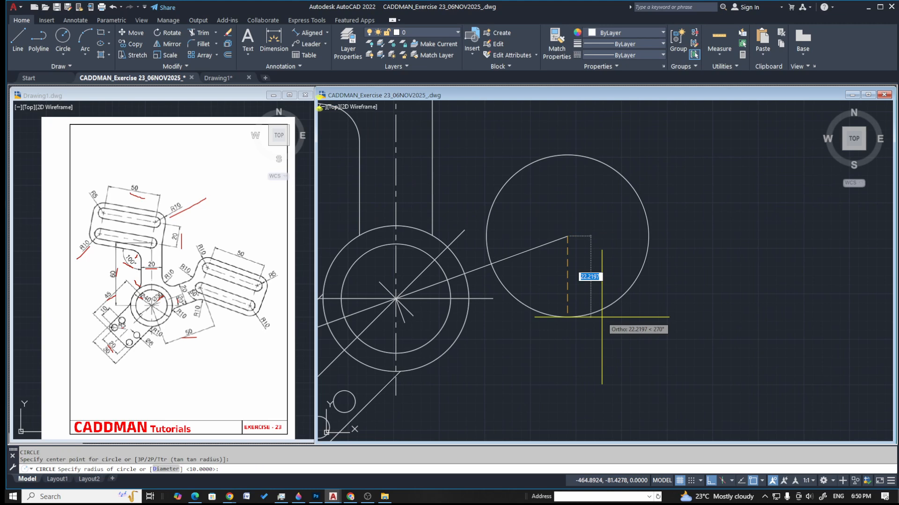
type("5")
key("Return")
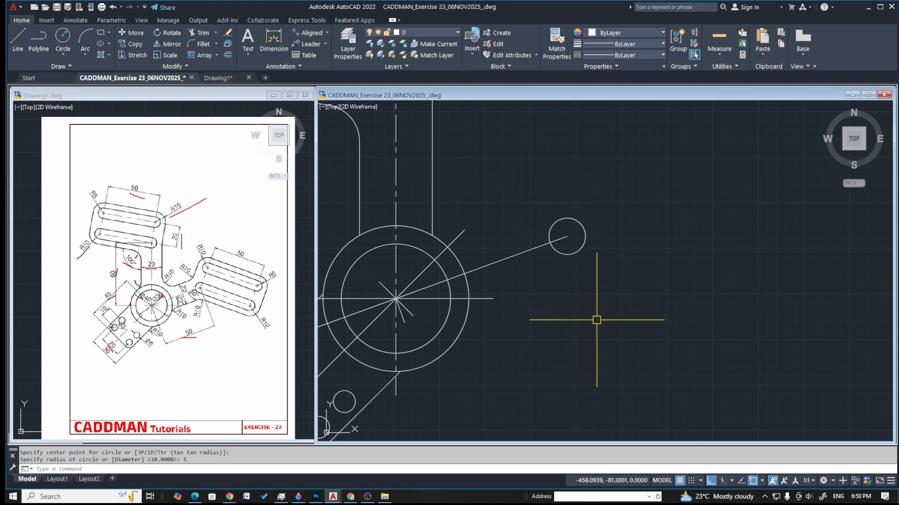
key("Escape")
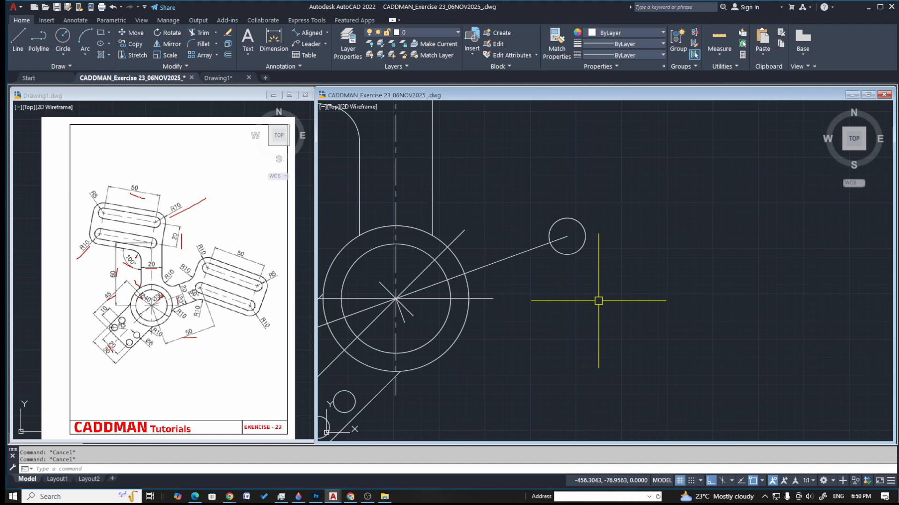
type("l")
key("Return")
key("Escape")
key("Return")
key("Escape")
key("Escape")
Draw a short line perpendicular to the stub below the hub centre, running up and to the right inside the inner circle
type("l")
key("Return")
type("per")
key("Return")
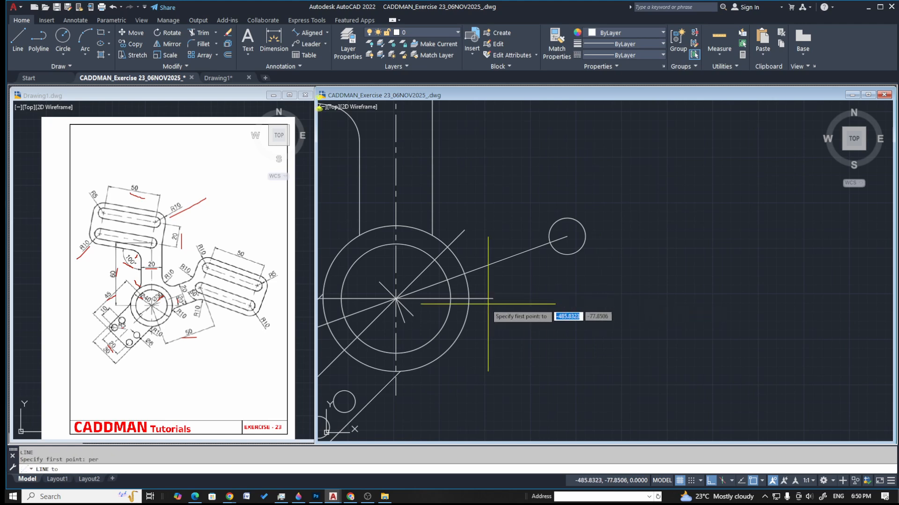
scroll(402, 318, "up", 7)
left_click(410, 336)
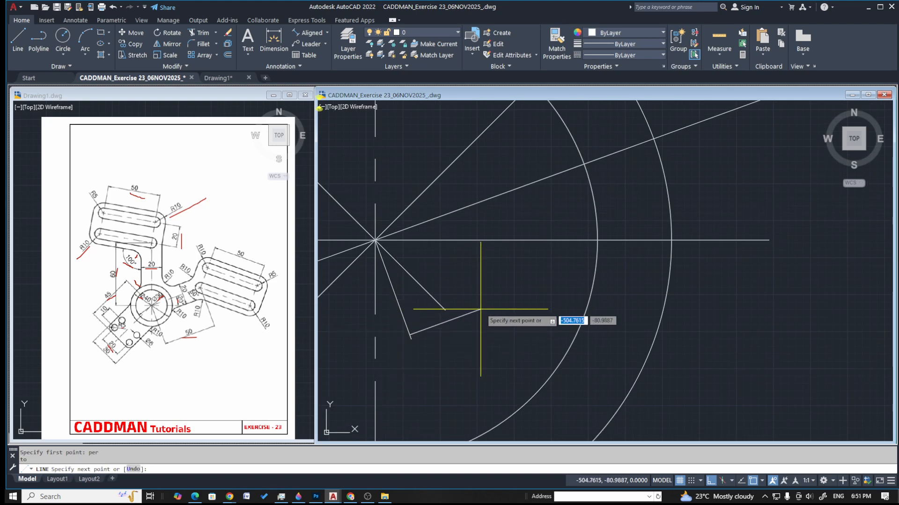
left_click(496, 280)
key("Escape")
Try to move the short line from inside the hub to the centre of the radius 5 circle
left_click(474, 289)
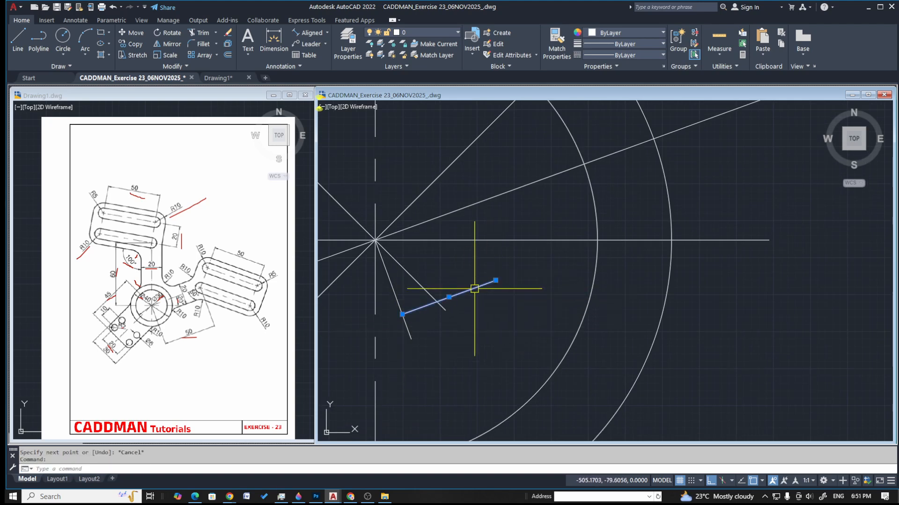
type("m")
key("Return")
left_click(474, 289)
scroll(438, 306, "down", 4)
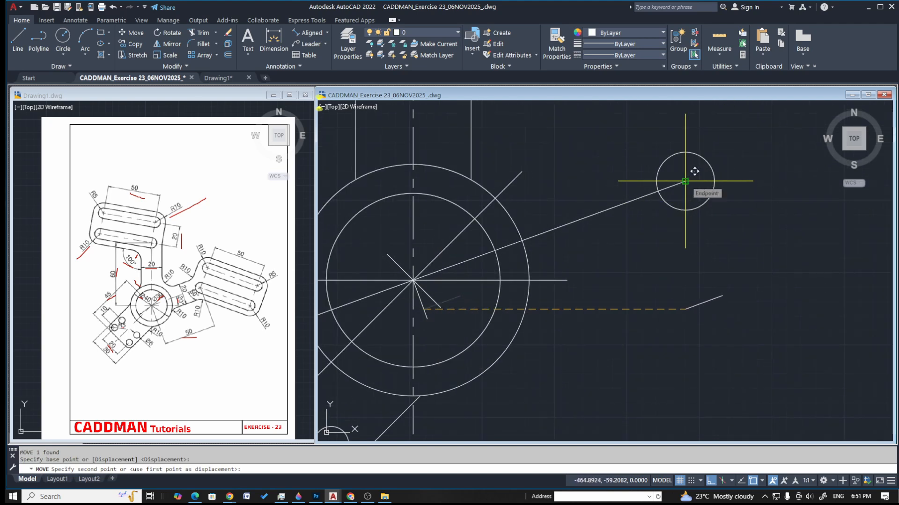
key("Escape")
scroll(507, 339, "down", 3)
scroll(513, 328, "up", 2)
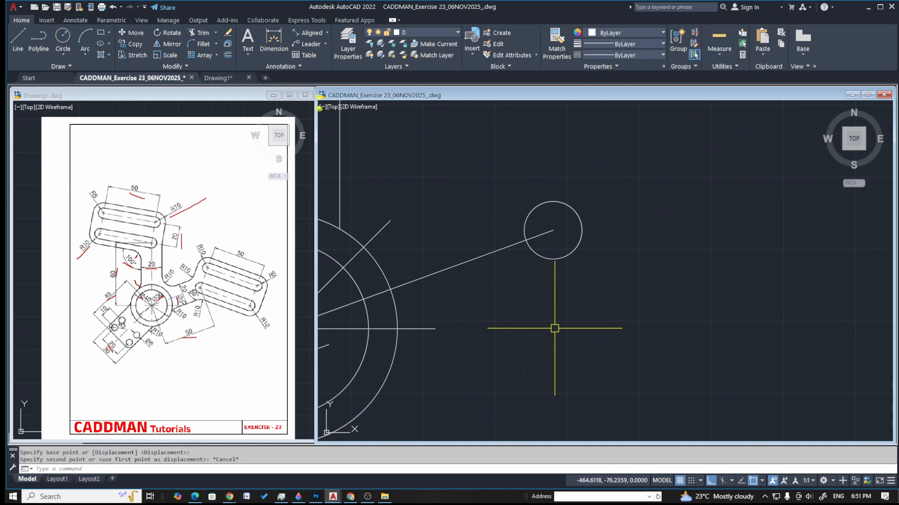
key("Escape")
key("Escape")
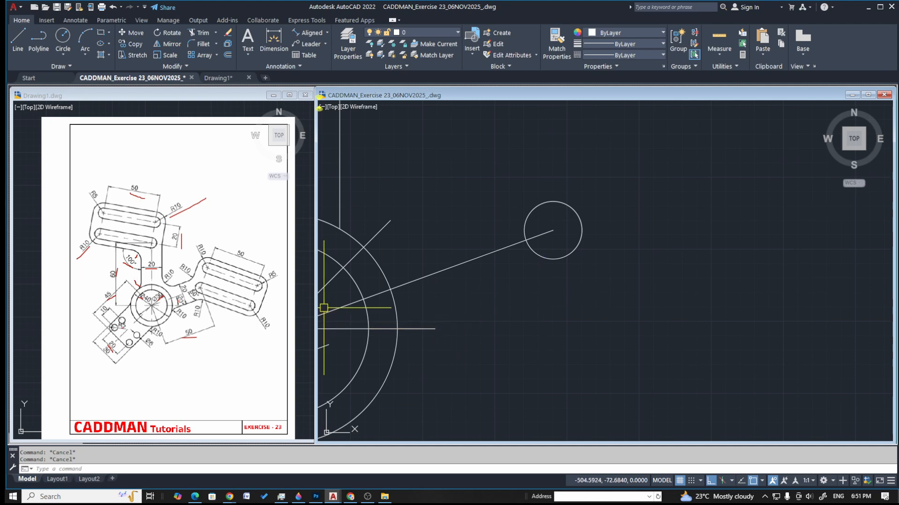
left_click(3, 231)
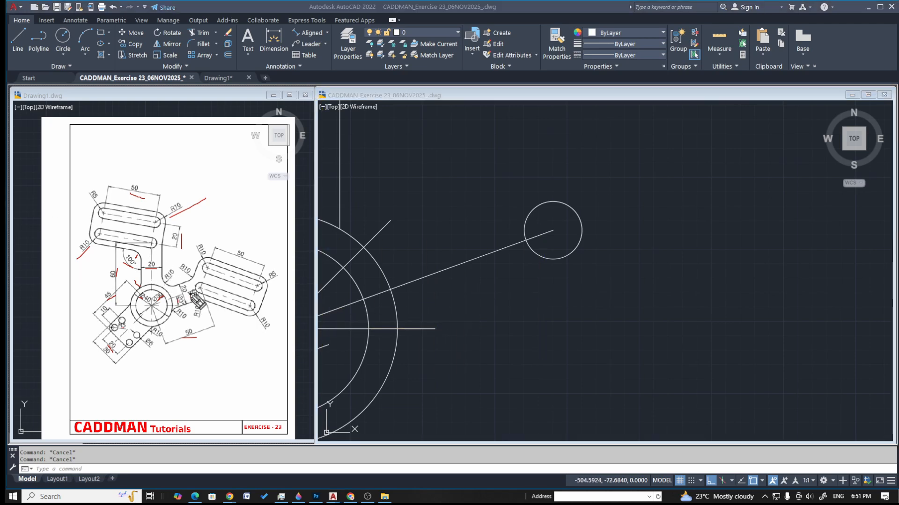
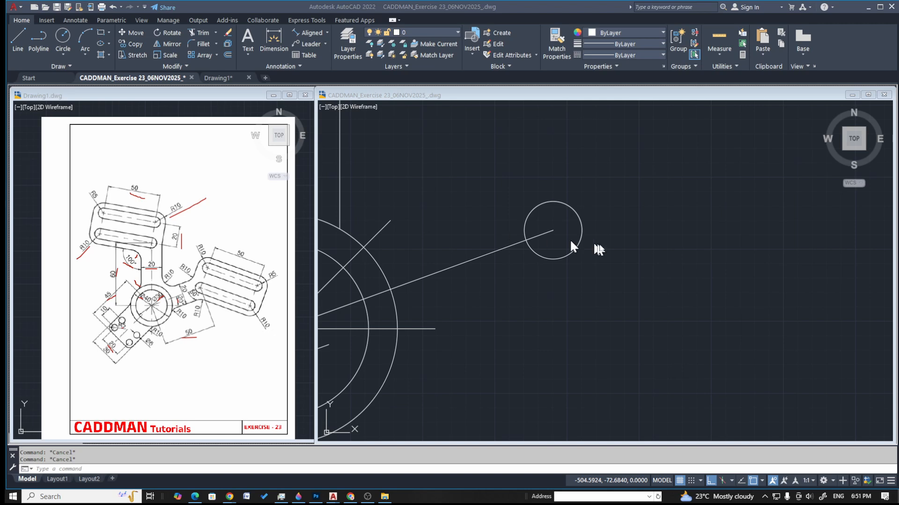
Rotate a copy of the inclined arm line by 50° about the small circle's centre
left_click(635, 251)
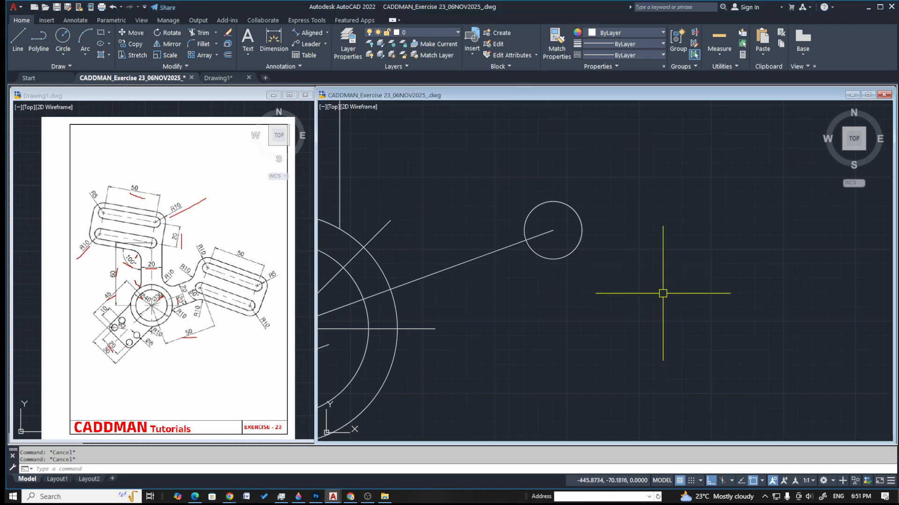
scroll(606, 297, "down", 4)
scroll(606, 297, "up", 4)
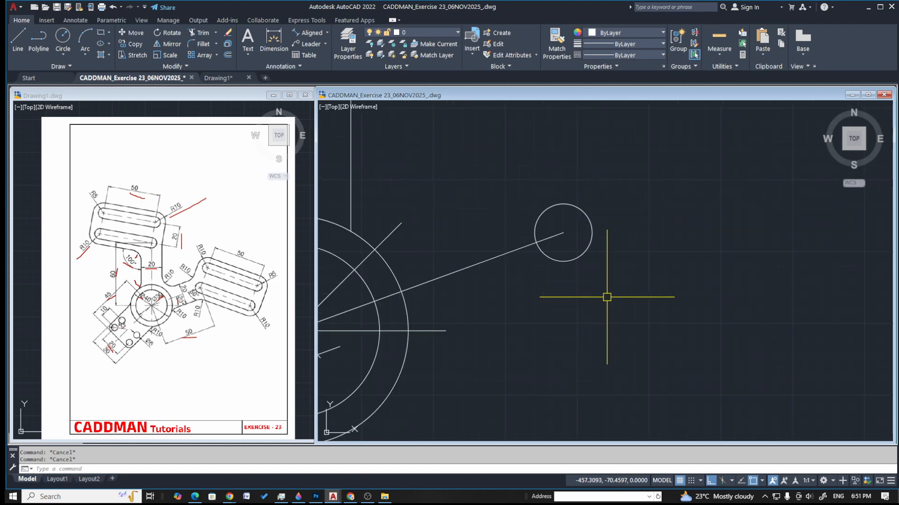
left_click(497, 256)
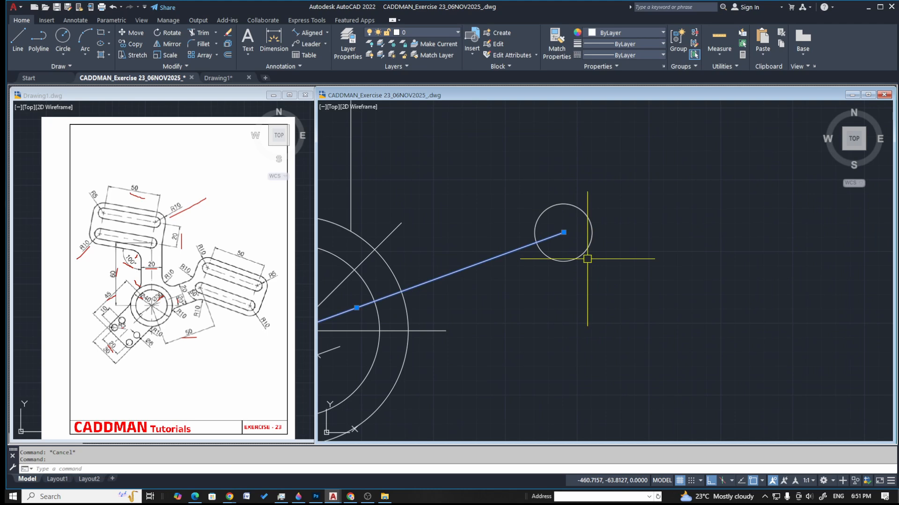
type("o")
key("Return")
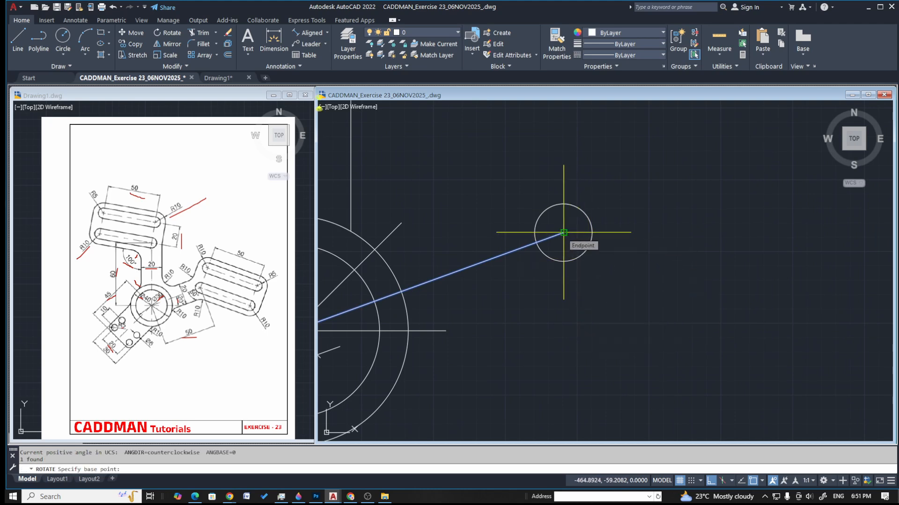
left_click(563, 232)
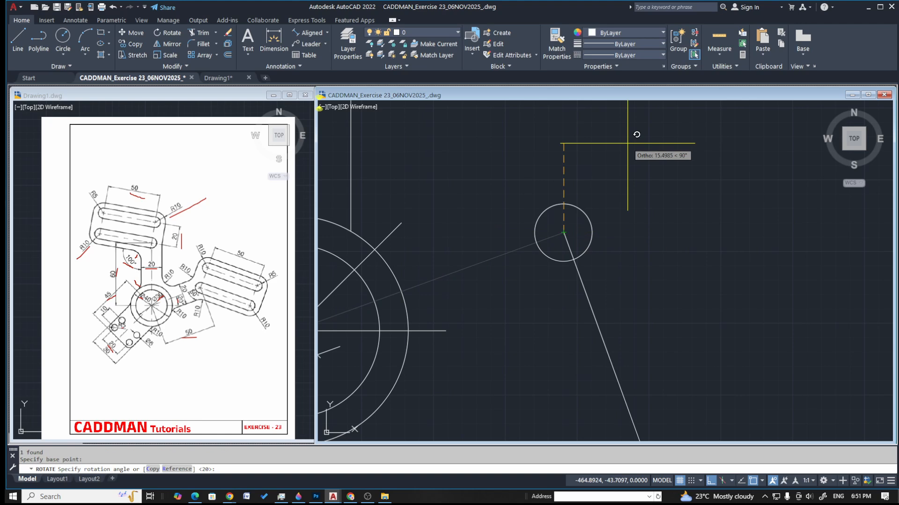
type("c")
key("Return")
type("50")
key("Return")
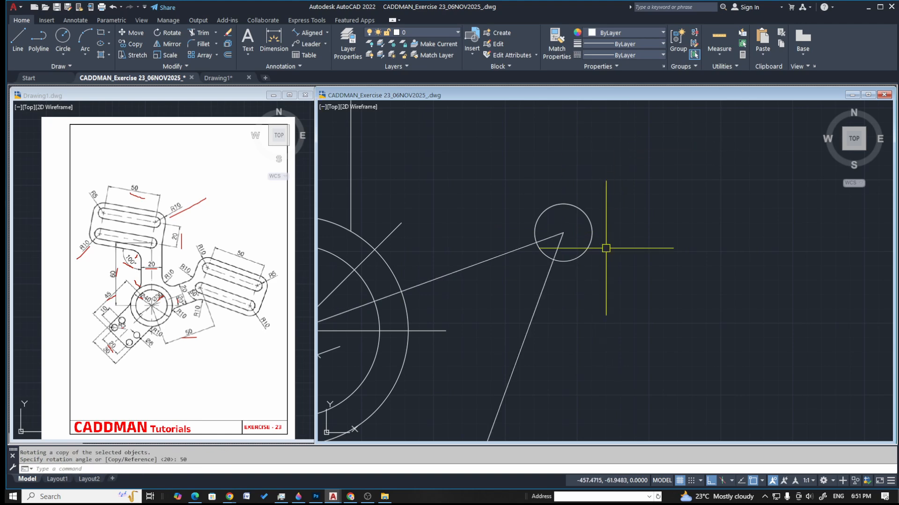
scroll(535, 318, "down", 3)
key("Escape")
key("Escape")
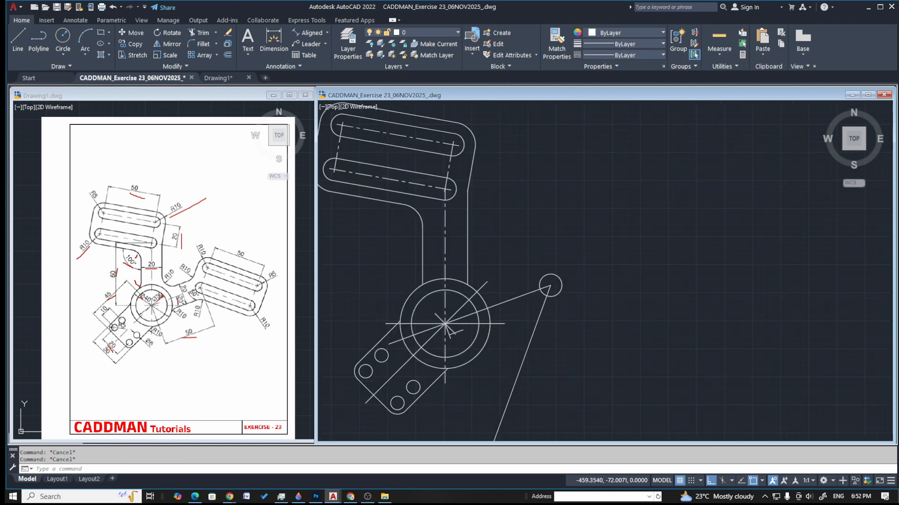
Dynamically lengthen the rotated line so it runs up past the small circle
scroll(563, 313, "up", 1)
type("len")
key("Return")
type("dy")
key("Return")
left_click(533, 292)
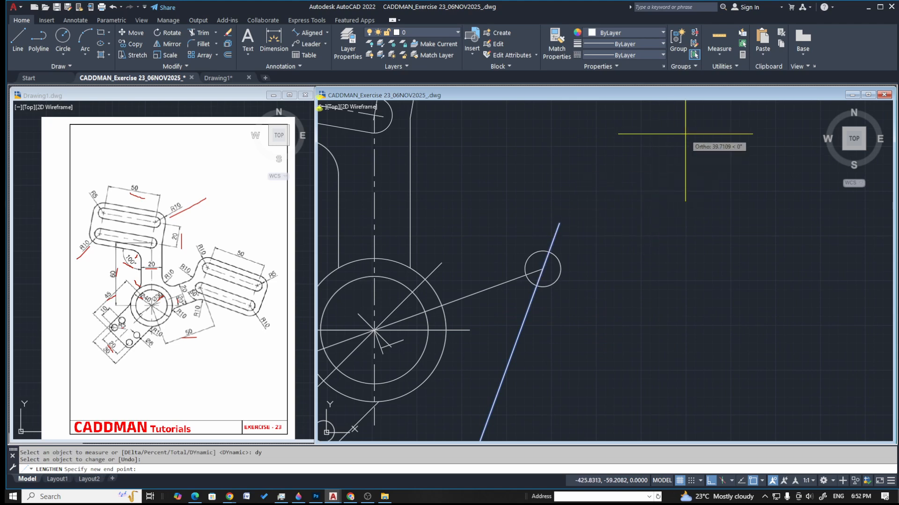
scroll(564, 275, "down", 4)
left_click(694, 171)
key("Escape")
key("Escape")
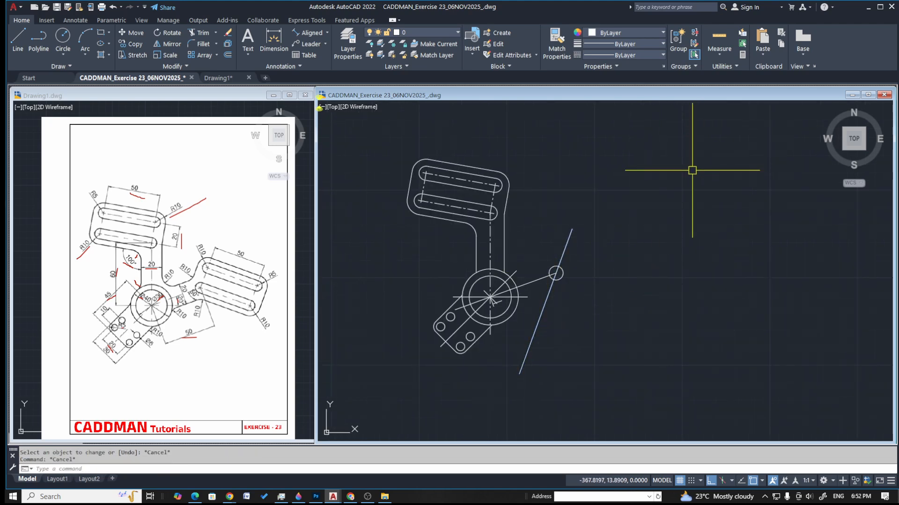
Trim the lengthened line at the arm line and erase the leftover portion below the small circle's centre
type("tr")
key("Return")
scroll(543, 284, "up", 6)
left_click(619, 234)
key("Escape")
left_click(610, 301)
left_click(563, 321)
type("e")
key("Return")
key("Escape")
key("Escape")
scroll(479, 307, "down", 6)
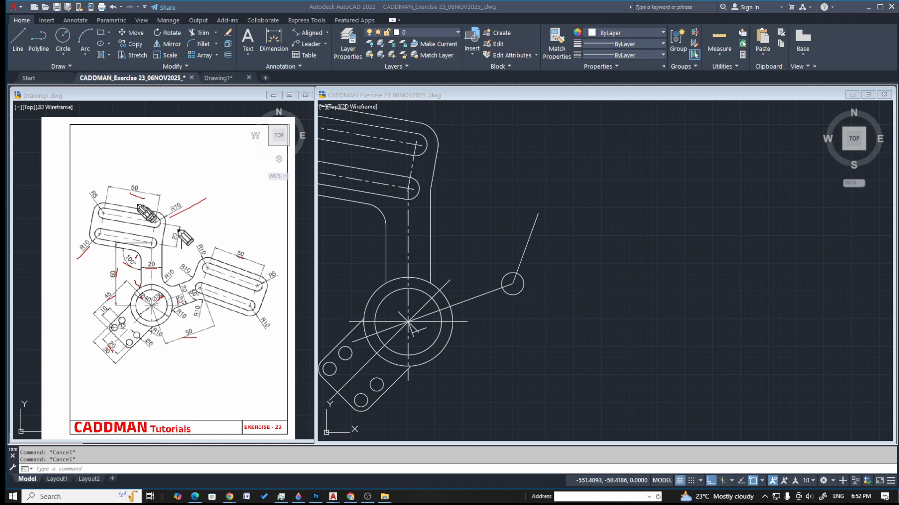
Offset the short inclined line 50 units towards the lower right
left_click(600, 184)
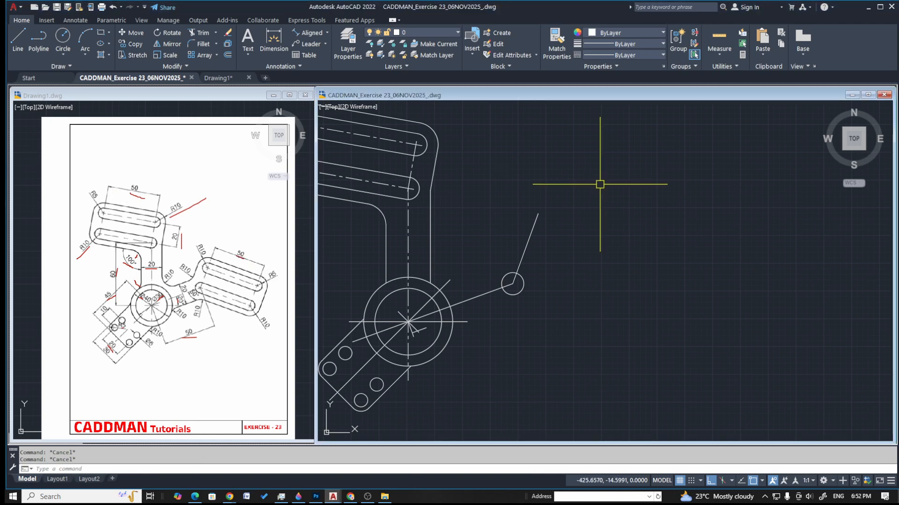
type("o")
key("Return")
type("50")
key("Return")
left_click(525, 248)
left_click(661, 308)
key("Escape")
key("Escape")
Draw a radius 5 circle centred on the lower end of the offset line
type("c")
key("Return")
left_click(617, 321)
key("Return")
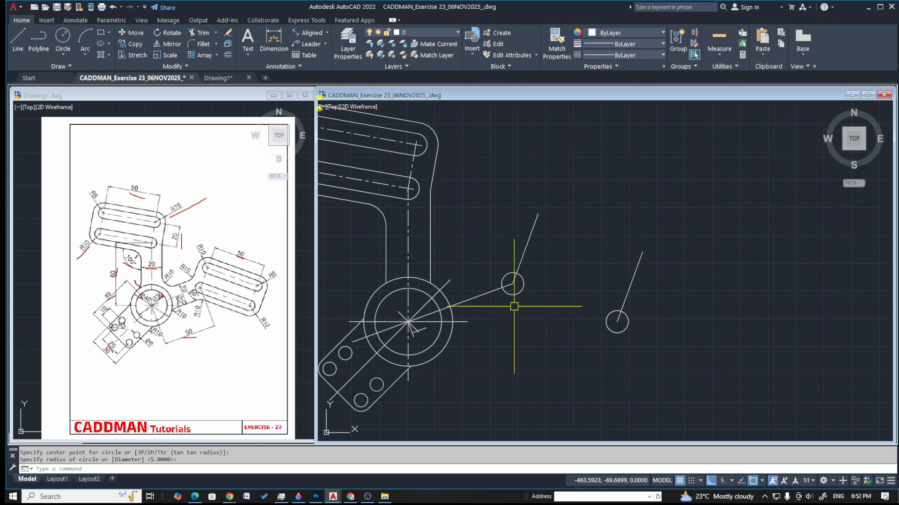
key("Escape")
key("Escape")
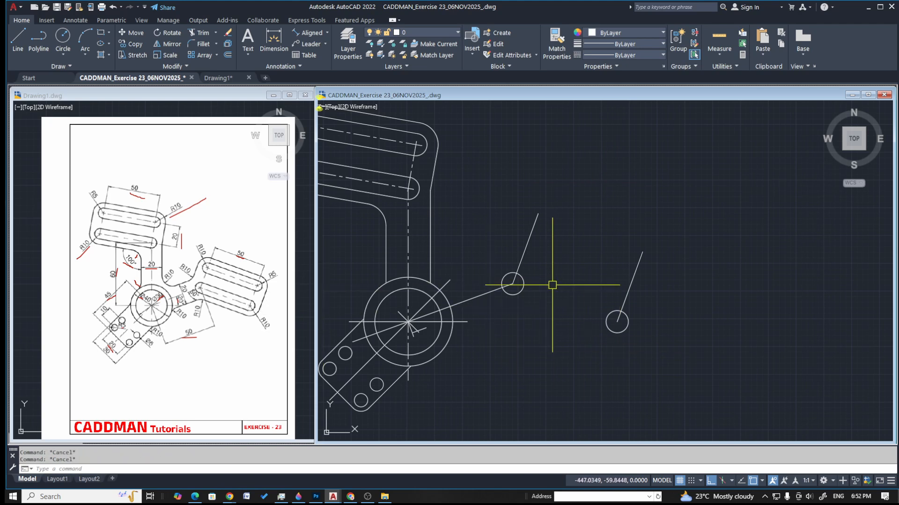
Draw a line connecting the centres of the two radius 5 circles
type("l")
key("Return")
left_click(513, 284)
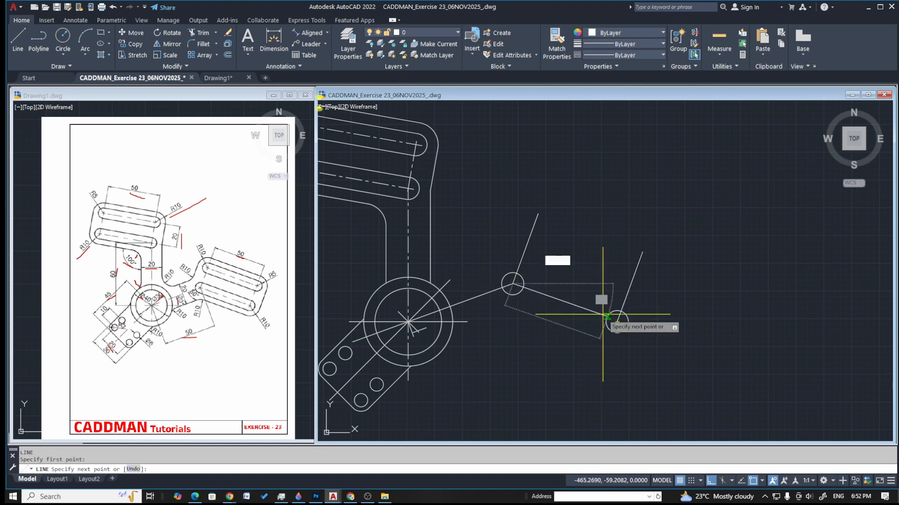
left_click(617, 321)
key("Escape")
key("Escape")
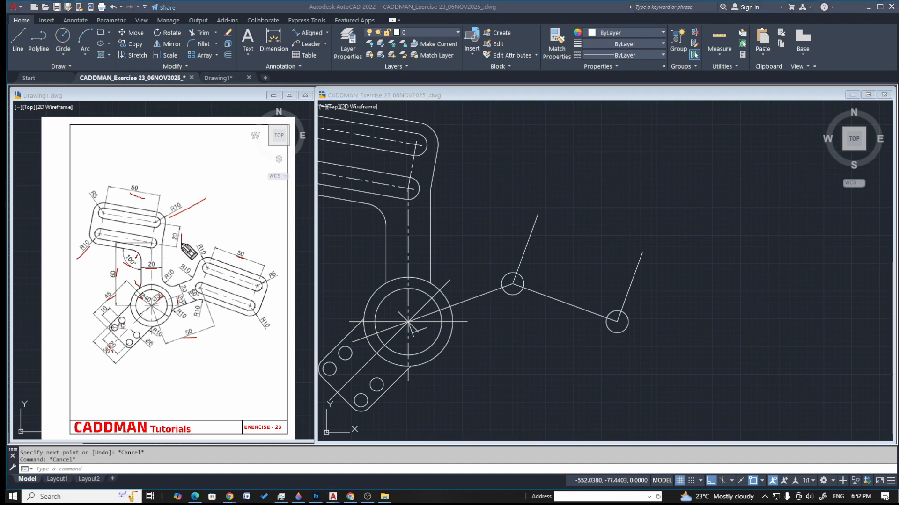
Offset the line connecting the two circle centres upward by 20 units
left_click(562, 297)
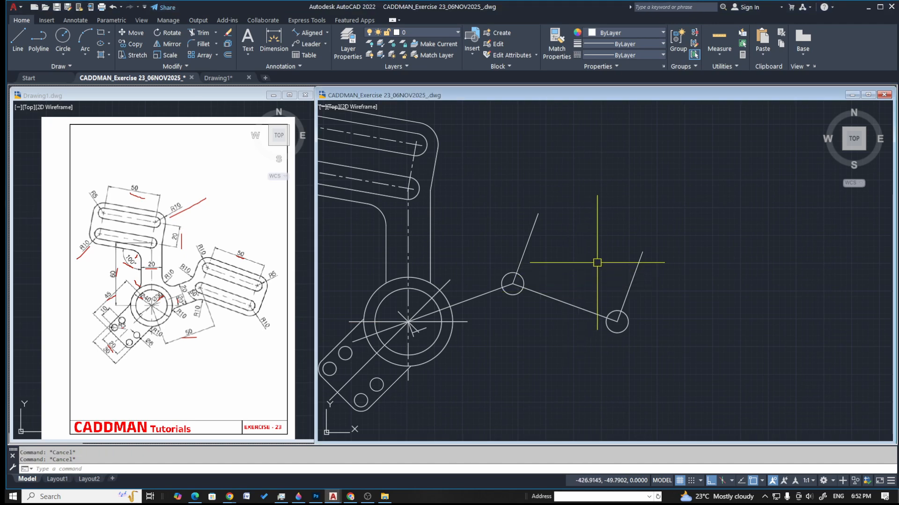
type("o")
key("Return")
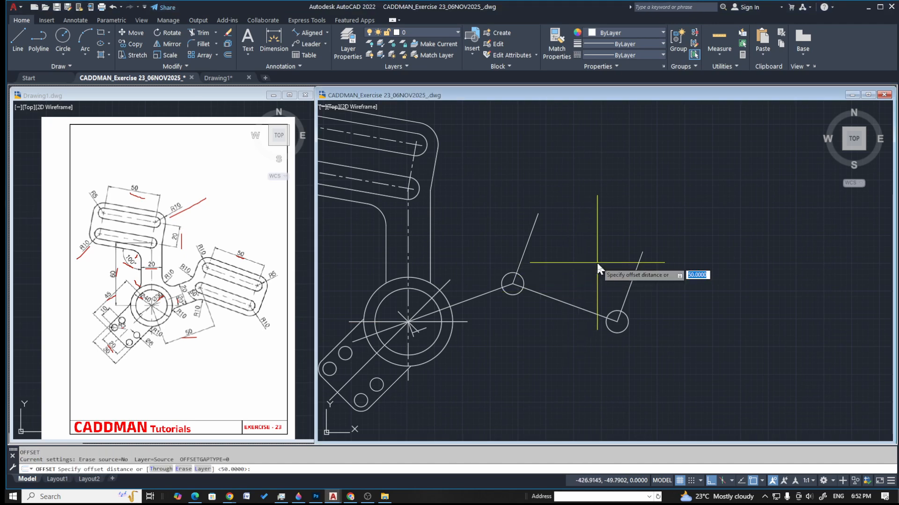
key("Return")
left_click(572, 307)
left_click(608, 219)
key("Escape")
key("Escape")
Draw radius 5 circles at both ends of the upper slot centreline
type("c")
key("Return")
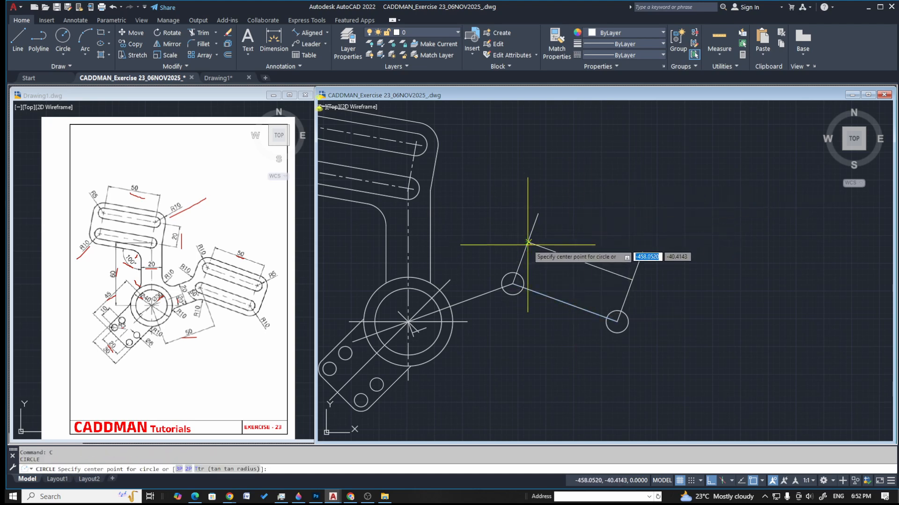
left_click(528, 242)
key("Return")
key("Return")
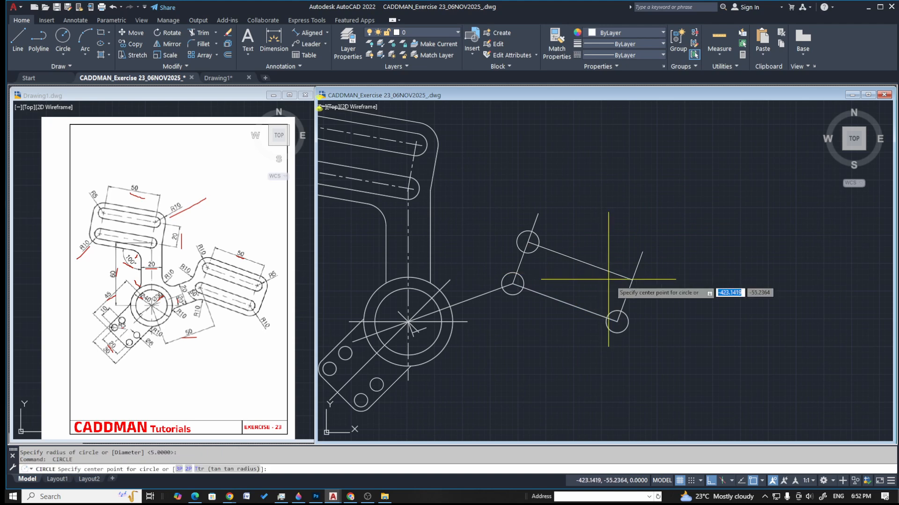
left_click(632, 280)
key("Return")
key("Escape")
key("Escape")
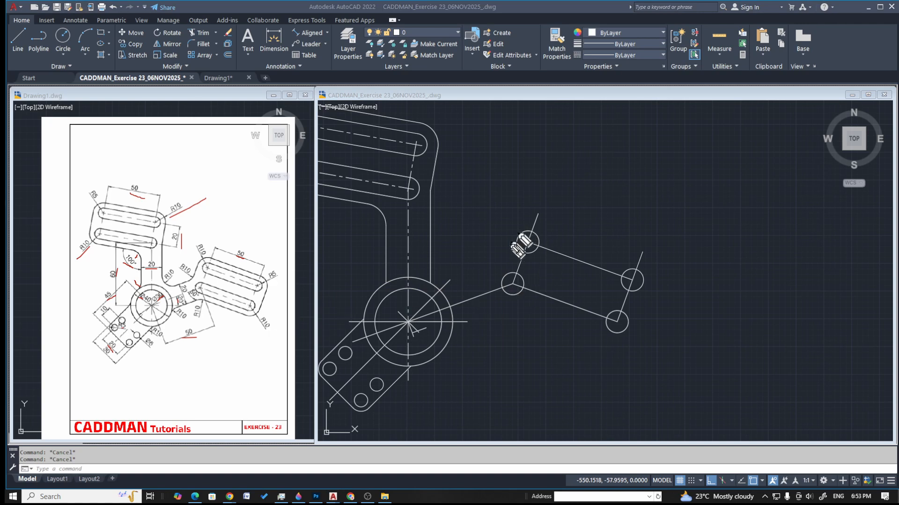
Draw concentric radius 10 circles around the two upper radius 5 circles
left_click(549, 183)
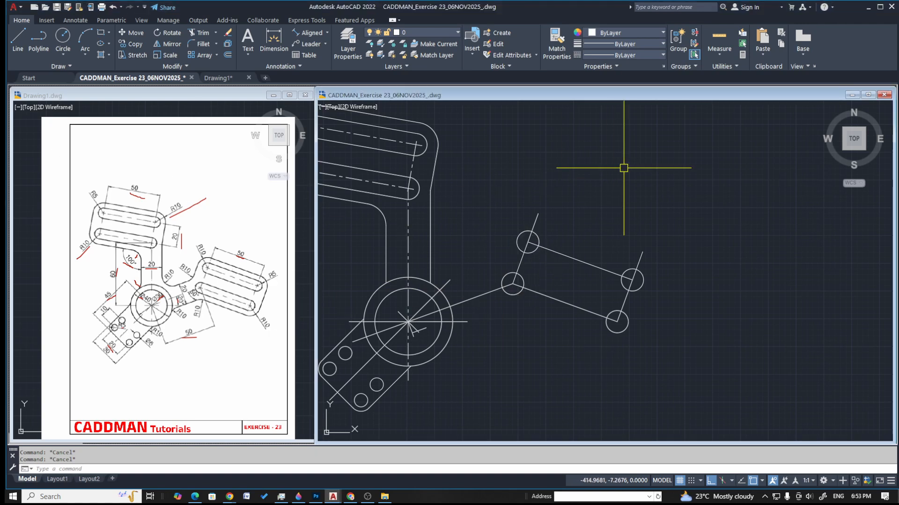
type("c")
key("Return")
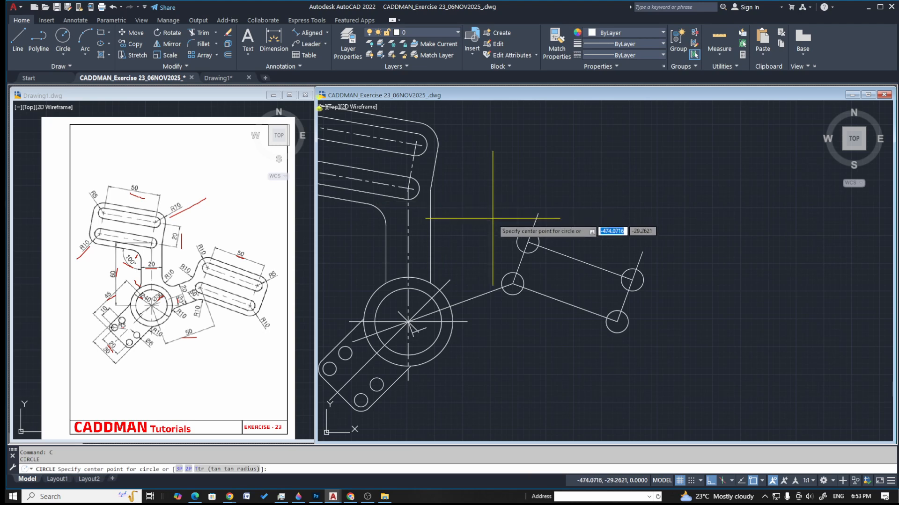
left_click(528, 241)
type("10")
key("Return")
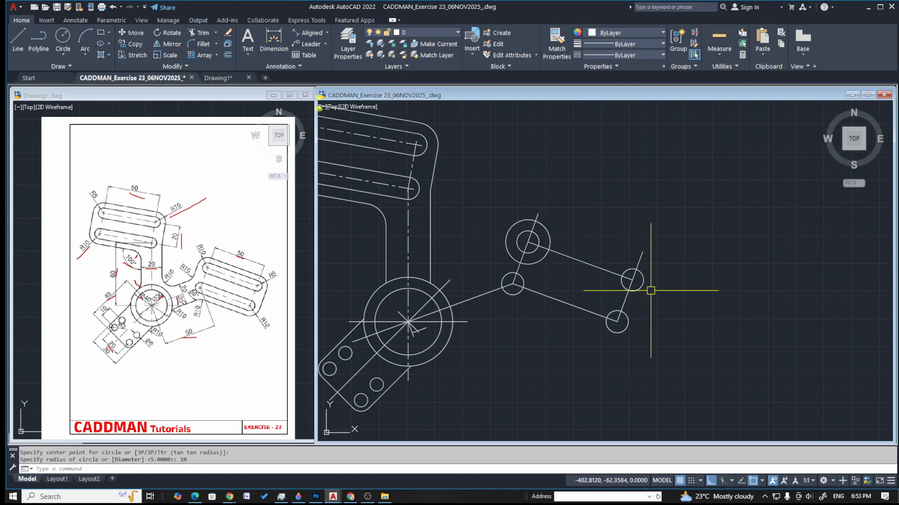
key("Return")
type("int")
key("Return")
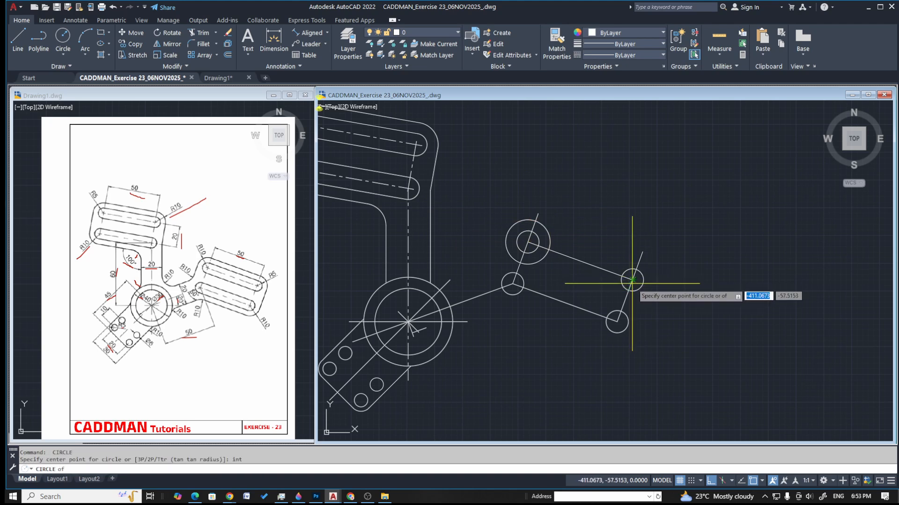
left_click(632, 279)
key("Return")
Draw concentric radius 10 circles around the two lower radius 5 circles
key("Return")
left_click(512, 283)
key("Return")
key("Return")
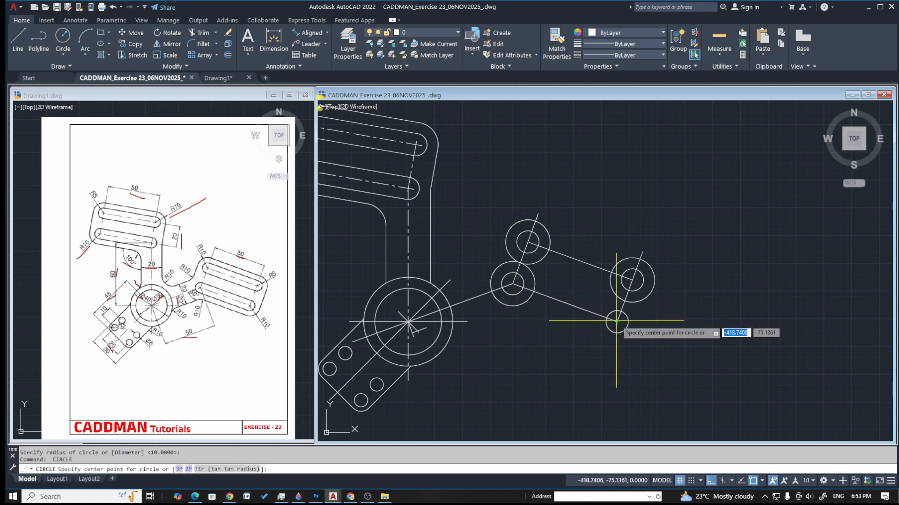
left_click(617, 322)
key("Return")
Draw the upper outline edge joining the tops of the two upper radius 10 circles
type("L")
key("Return")
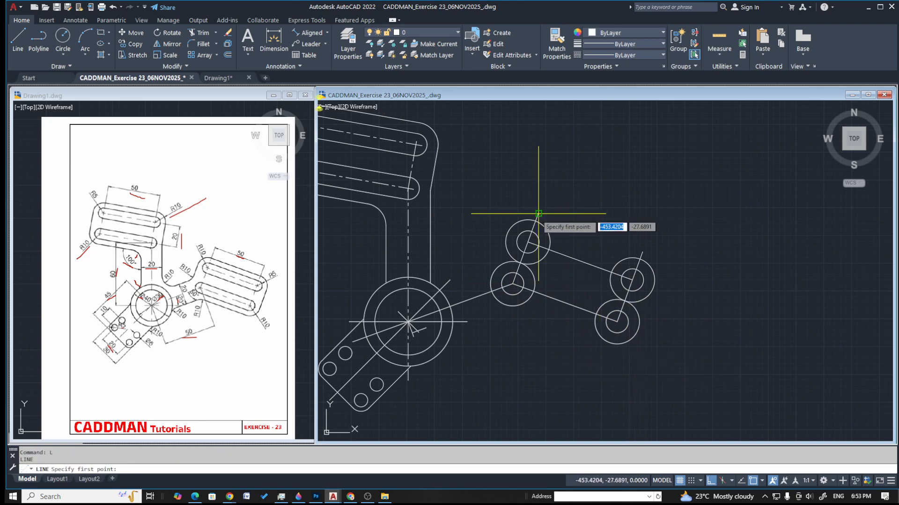
left_click(528, 242)
left_click(647, 263)
key("Escape")
key("Return")
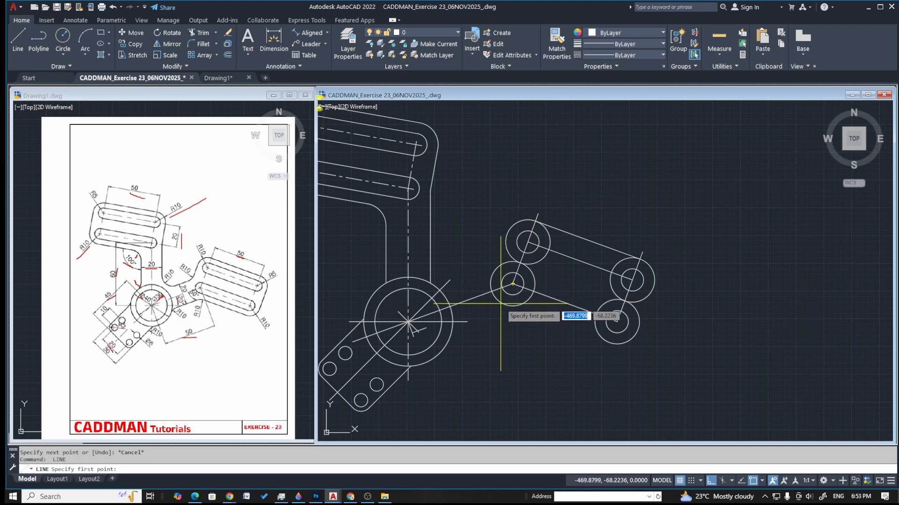
key("Escape")
Extend both inclined cross lines down to the far edges of the lower radius 10 circles
type("ex")
key("Return")
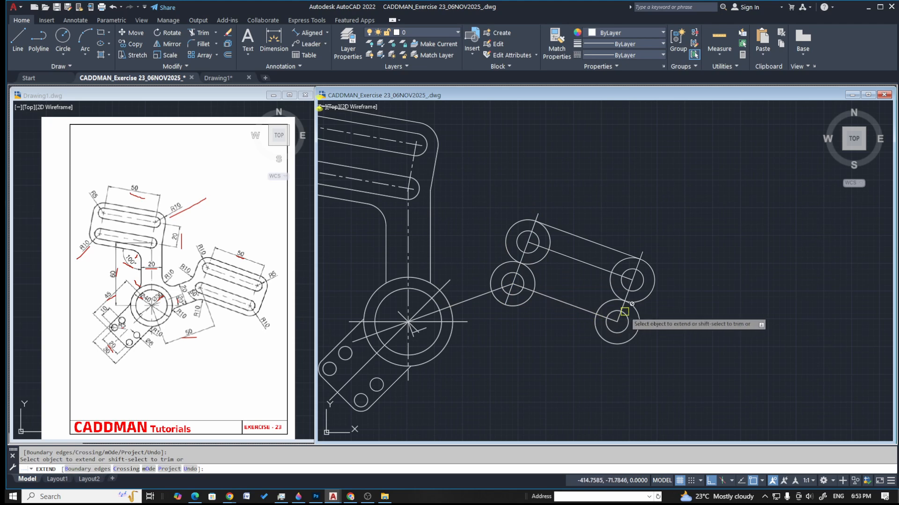
key("Escape")
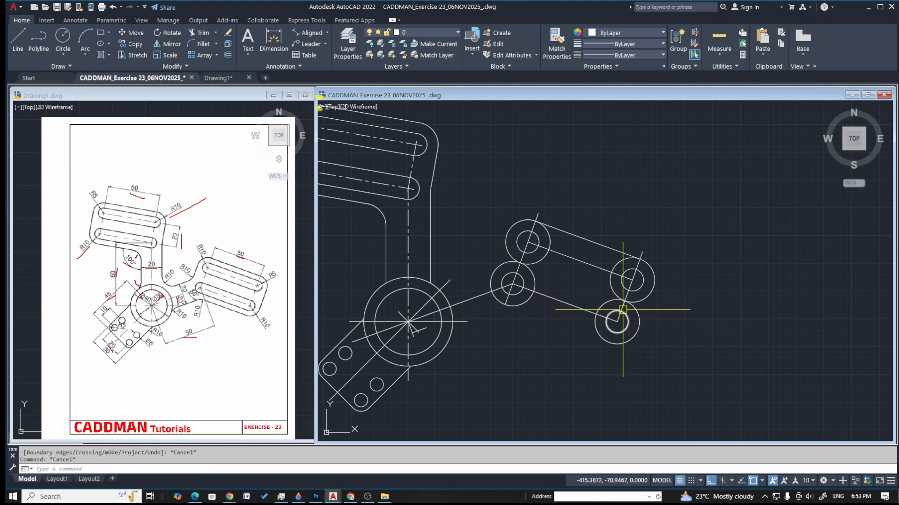
type("x")
key("Return")
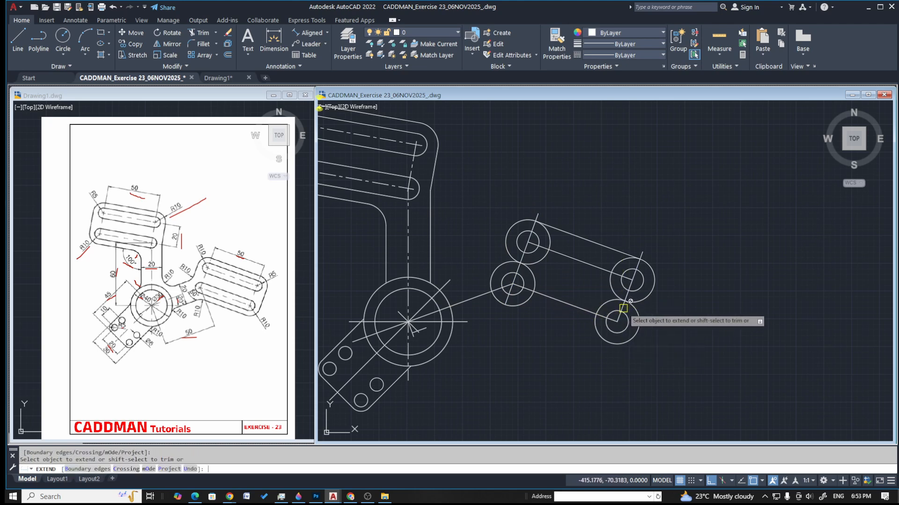
key("Escape")
key("Escape")
scroll(612, 324, "up", 4)
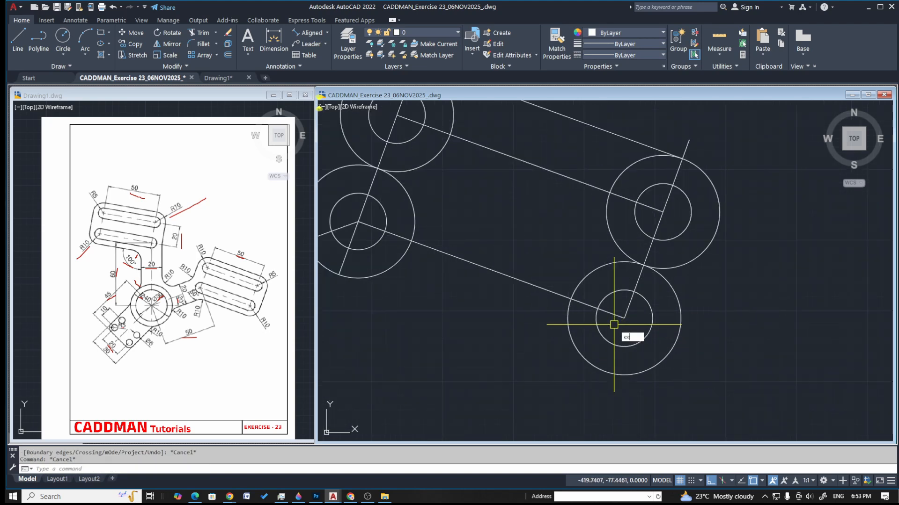
key("Return")
left_click(617, 335)
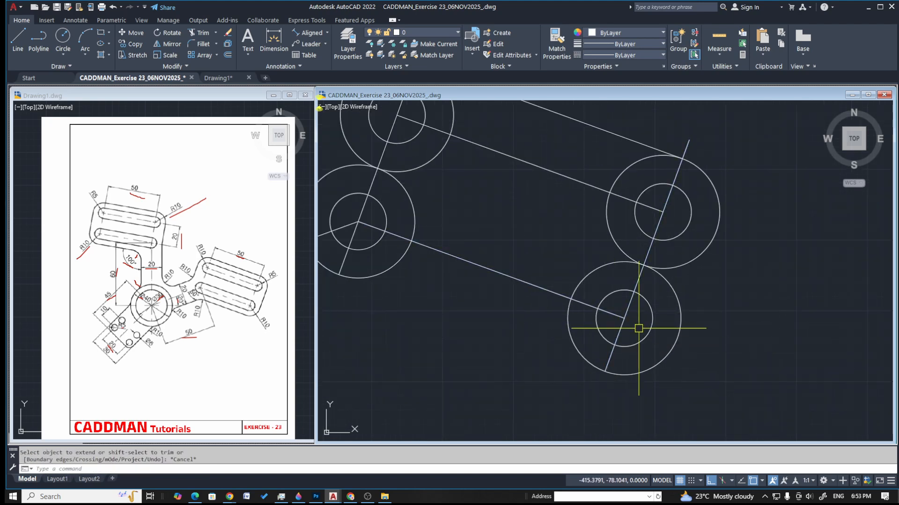
key("Escape")
Draw the lower outline edge between the extended cross-line ends on the two lower radius 10 circles
scroll(638, 328, "down", 4)
type("l")
key("Return")
left_click(528, 286)
key("Escape")
key("Return")
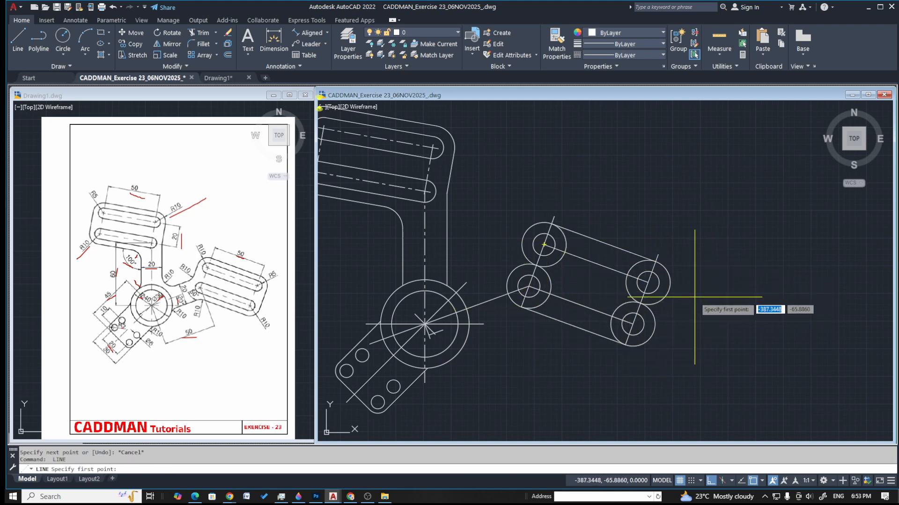
key("Escape")
key("Escape")
Extend both slot centrelines of the right-hand plate out to the far side of the two right radius 10 circles
type("ex")
key("Return")
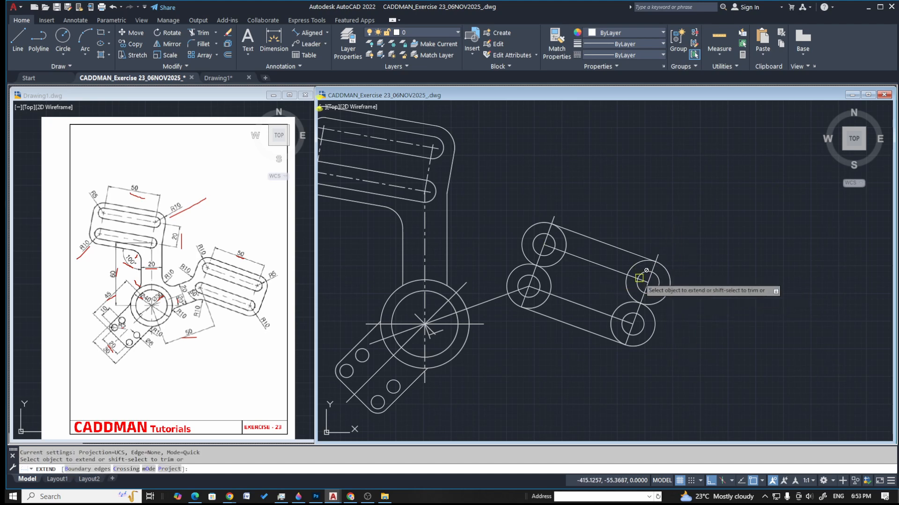
scroll(646, 283, "up", 2)
key("Escape")
key("Escape")
scroll(645, 284, "up", 2)
type("ex")
key("Return")
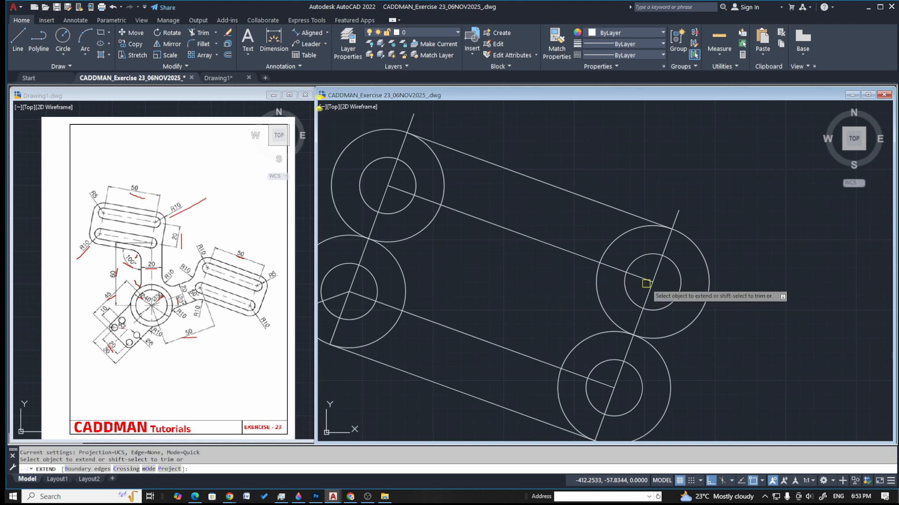
left_click(647, 283)
left_click(665, 287)
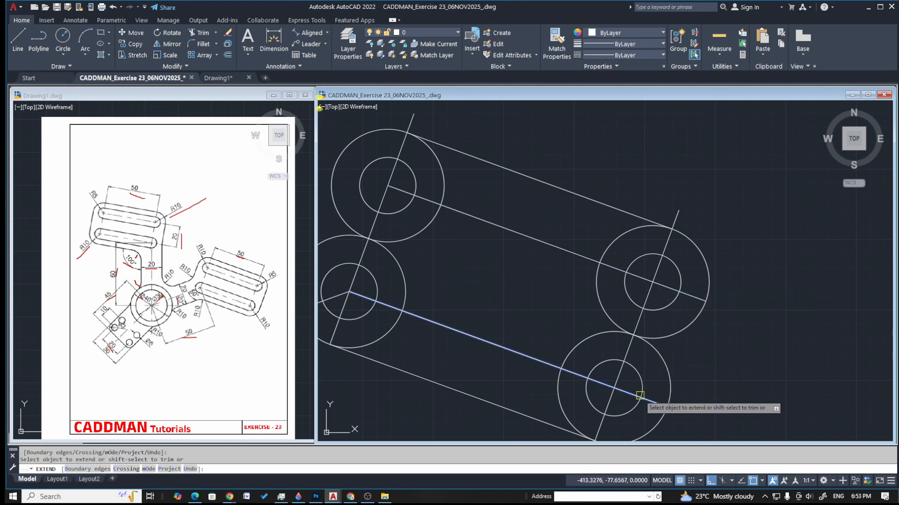
key("Escape")
Draw the plate's right outline edge between the extended centreline ends on the two right radius 10 circles
scroll(686, 315, "down", 4)
scroll(688, 322, "up", 4)
type("l;")
key("Return")
key("Escape")
type("l")
key("Return")
left_click(696, 242)
key("Escape")
key("Escape")
scroll(678, 338, "down", 2)
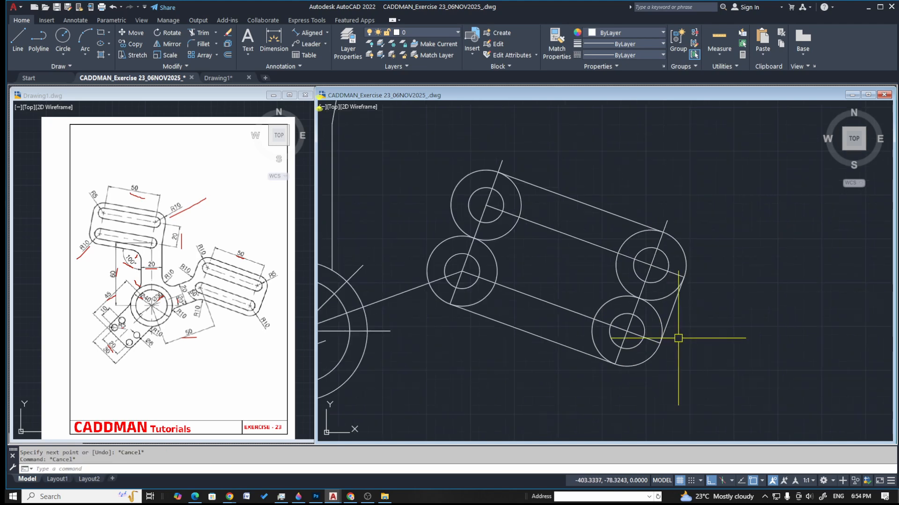
scroll(690, 332, "down", 2)
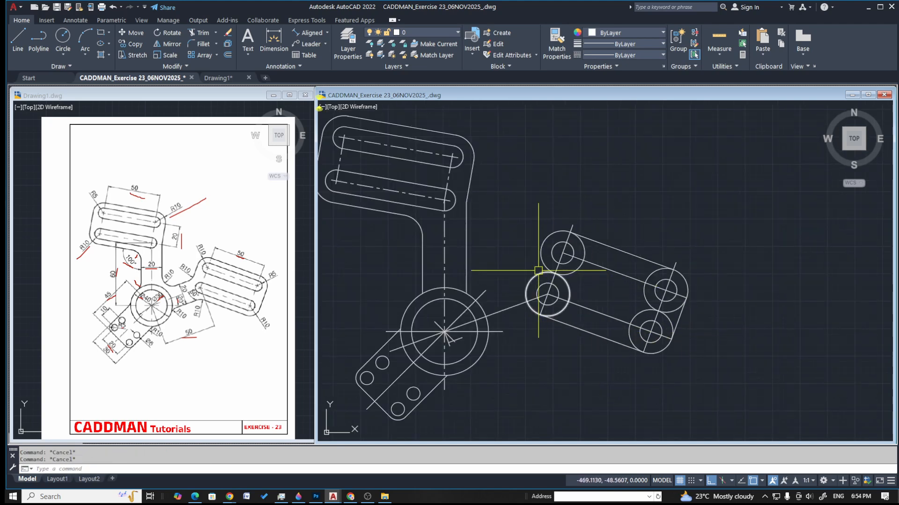
type("l")
key("Return")
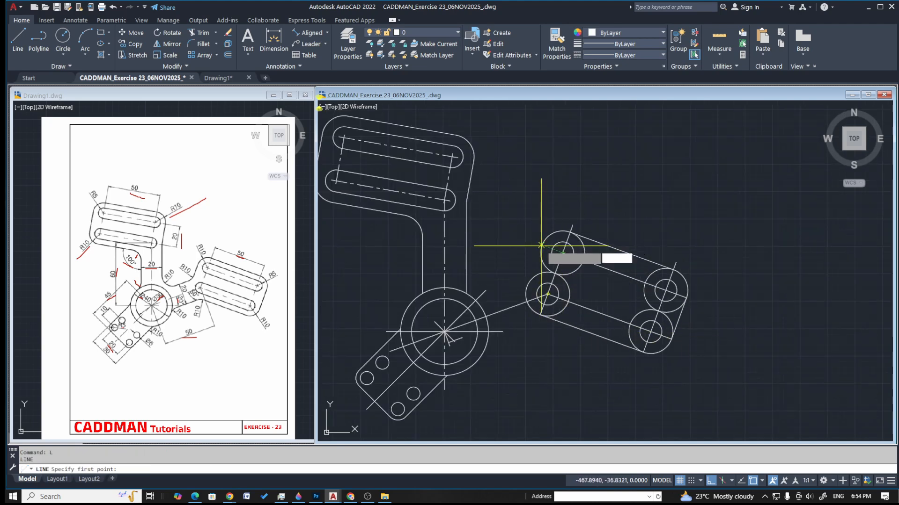
left_click(527, 245)
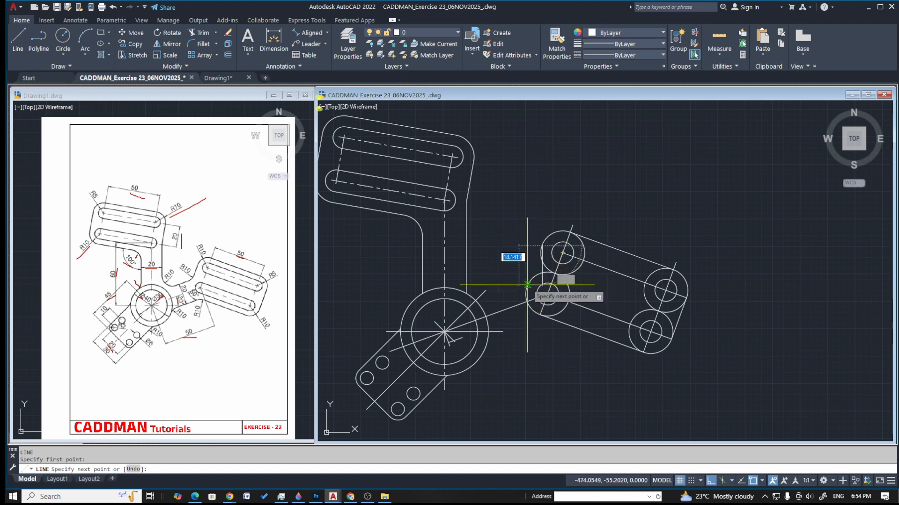
key("Escape")
key("Escape")
Extend both slot centrelines to the far side of the two left radius 10 circles of the plate
type("ex")
key("Return")
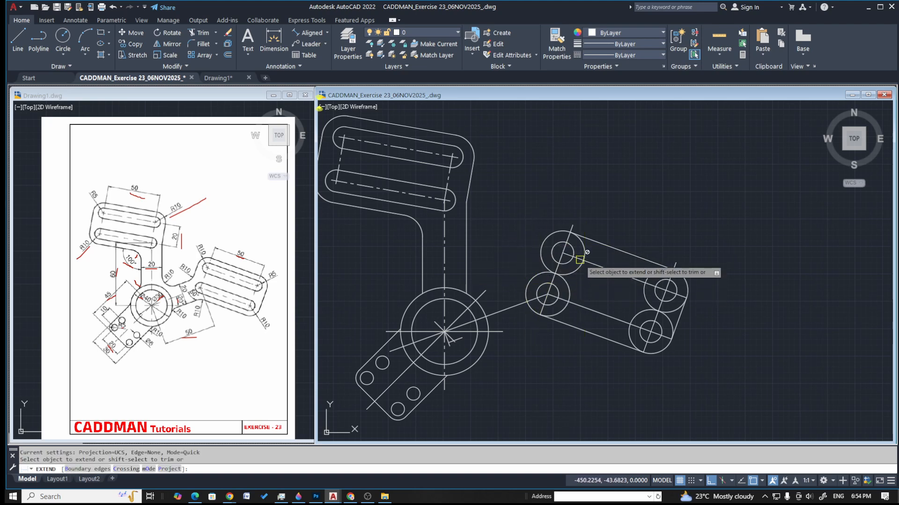
left_click(578, 261)
scroll(563, 260, "up", 5)
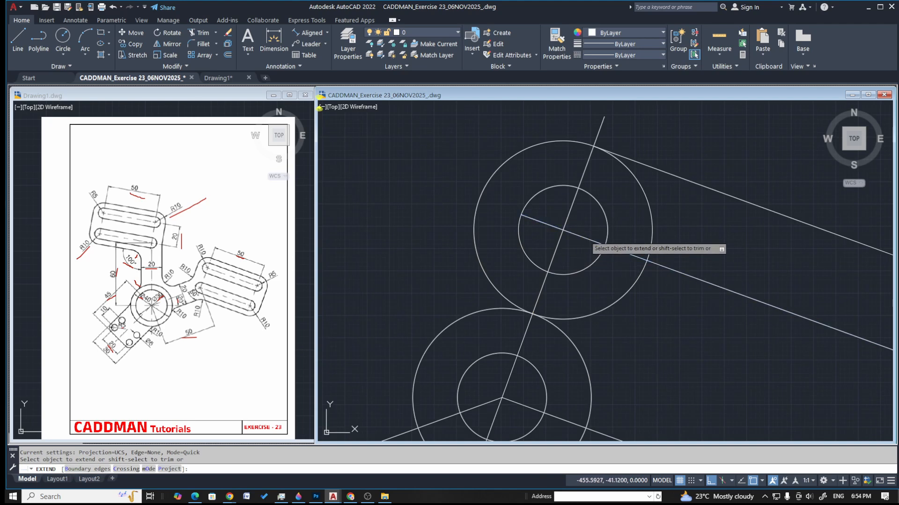
left_click(507, 401)
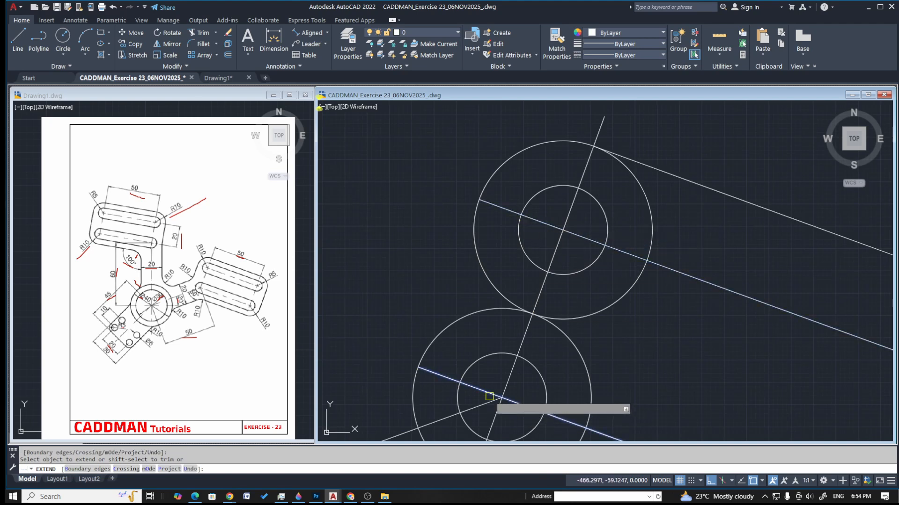
scroll(577, 253, "down", 4)
key("Escape")
key("Escape")
Draw the plate's left outline edge between the extended centreline ends on the two left radius 10 circles
type("l")
key("Return")
scroll(565, 258, "up", 4)
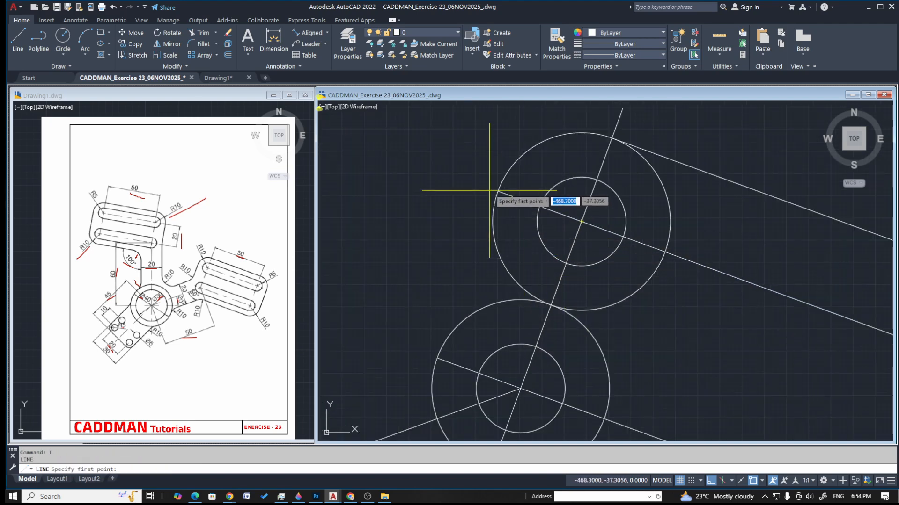
left_click(498, 191)
left_click(437, 365)
key("Escape")
scroll(540, 257, "down", 4)
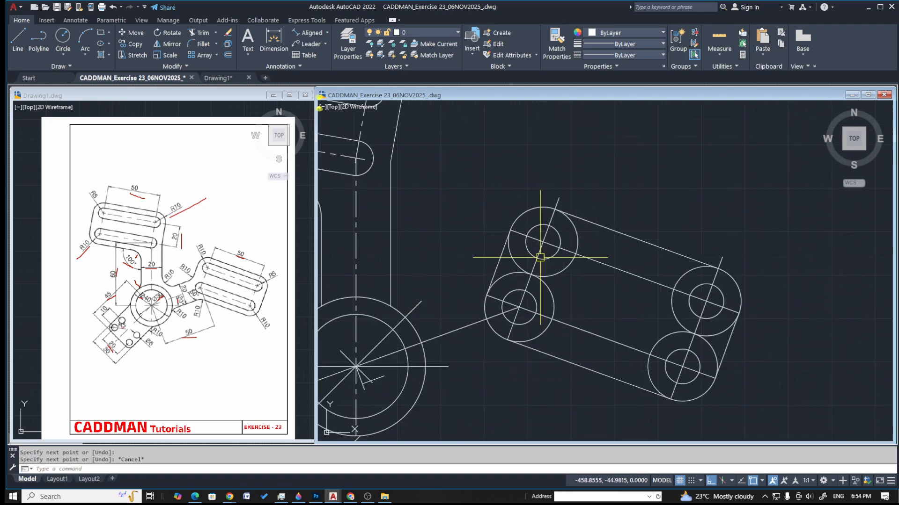
Trim the inner portions of the two left radius 10 circles, leaving rounded corners on the plate outline
type("tr")
key("Return")
left_click(513, 263)
left_click(506, 277)
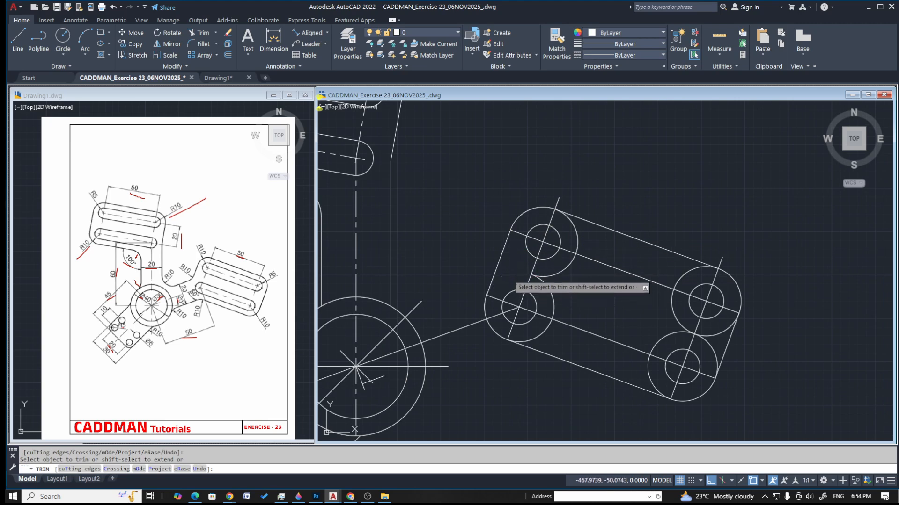
left_click(540, 337)
mouse_move(548, 300)
left_mouse_down()
mouse_move(555, 277)
mouse_move(552, 285)
left_mouse_up()
left_click(557, 272)
left_click(574, 234)
Trim the inner portions of the two right radius 10 circles to leave the plate's rounded right corners
left_click(686, 270)
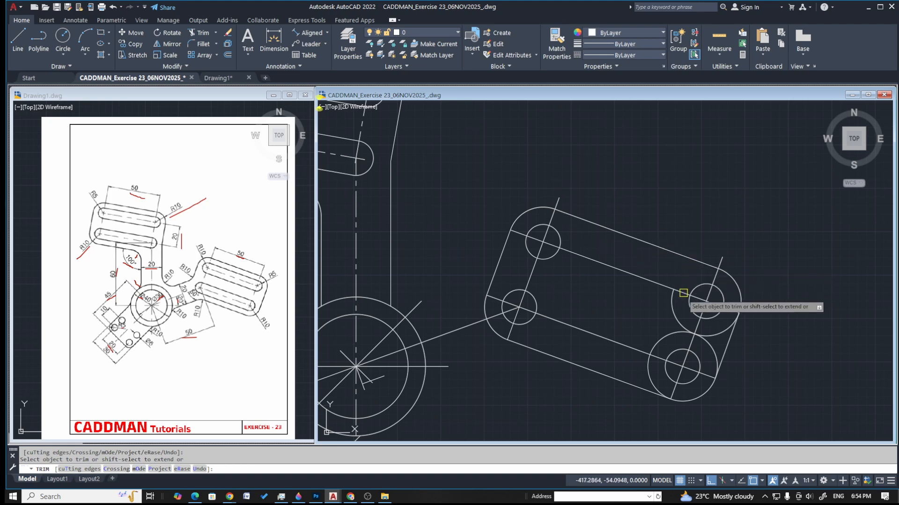
left_click(672, 311)
left_click(703, 340)
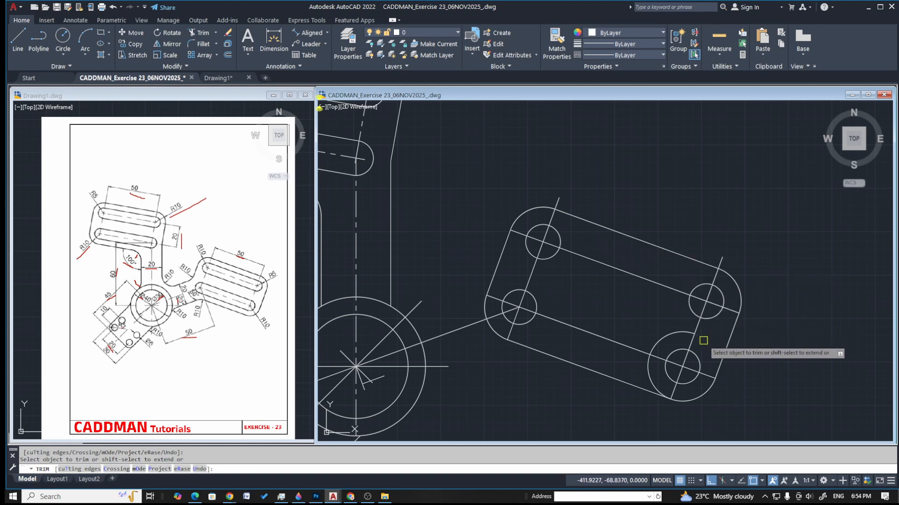
scroll(664, 305, "down", 4)
key("Escape")
key("Escape")
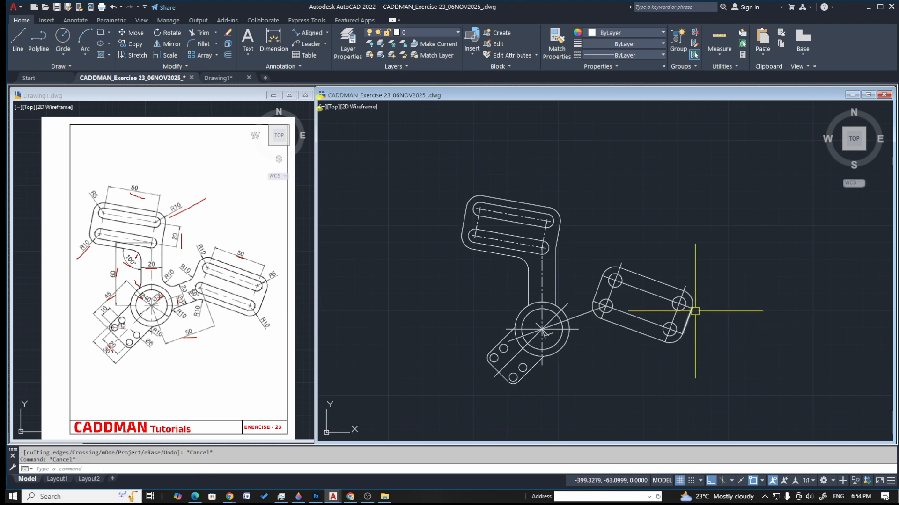
Offset the inclined arm centreline between the central hub and the right-hand plate by 10 to both sides
scroll(638, 326, "up", 2)
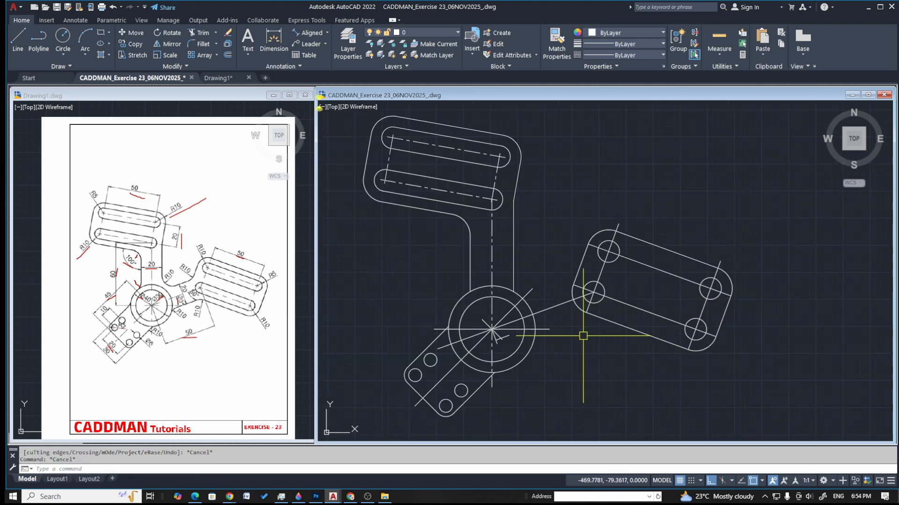
key("ctrl+shift+3")
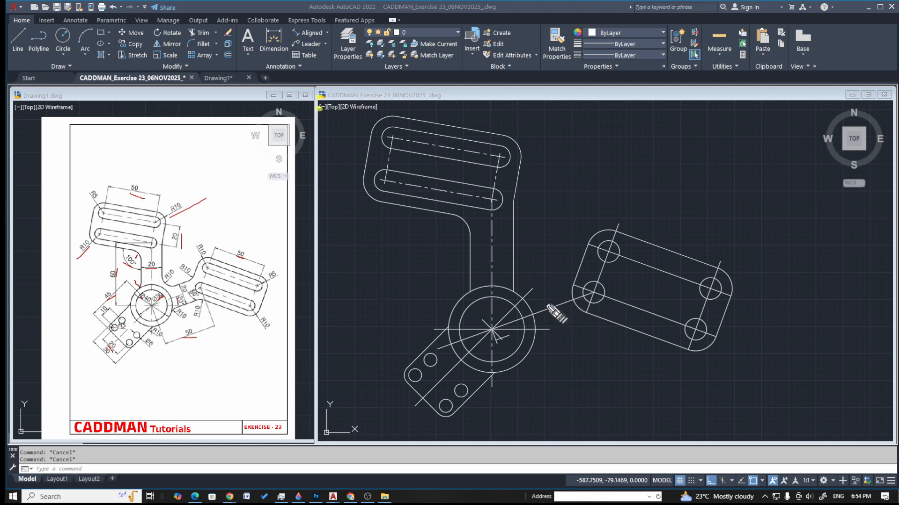
left_click(420, 248)
type("o")
key("Return")
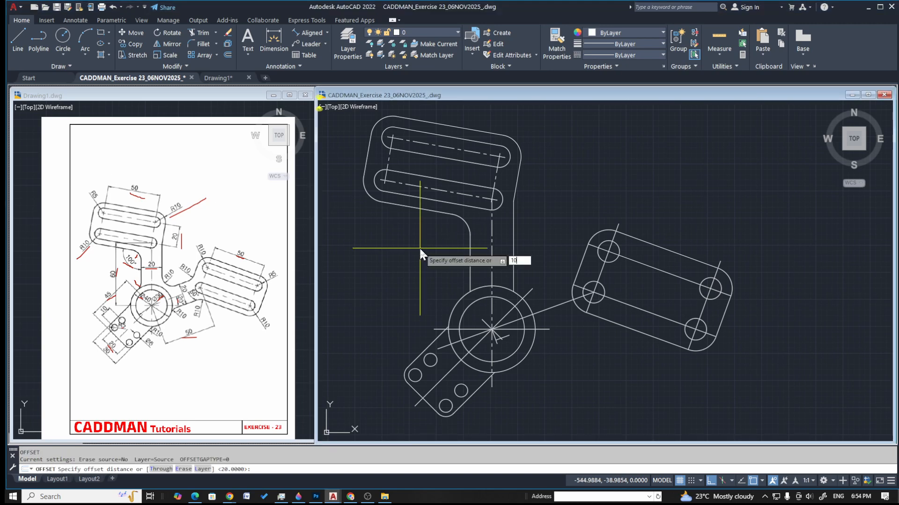
type("10")
key("Return")
left_click(543, 305)
left_click(547, 253)
left_click(558, 313)
left_click(588, 367)
key("Escape")
key("Escape")
Trim the two offset arm lines where they cross the plate outline and the outer hub circle
type("tr")
key("Return")
scroll(574, 261, "up", 5)
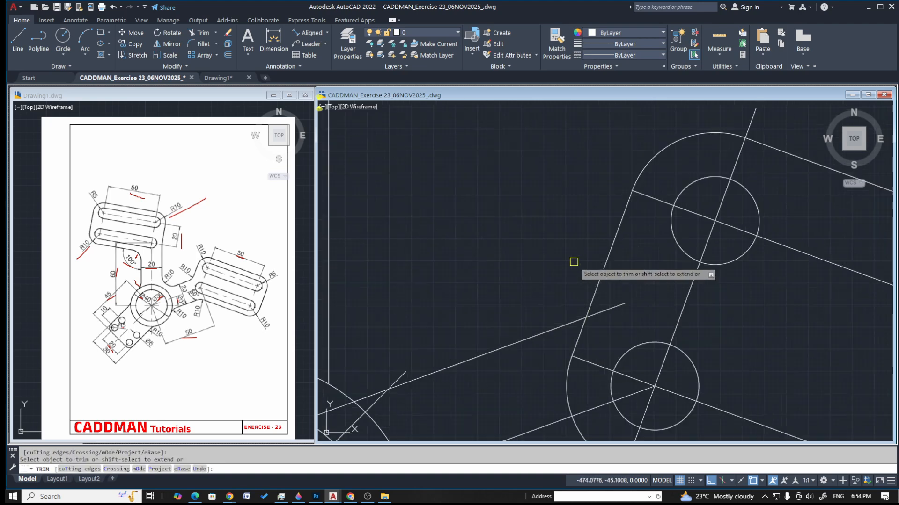
scroll(598, 271, "down", 6)
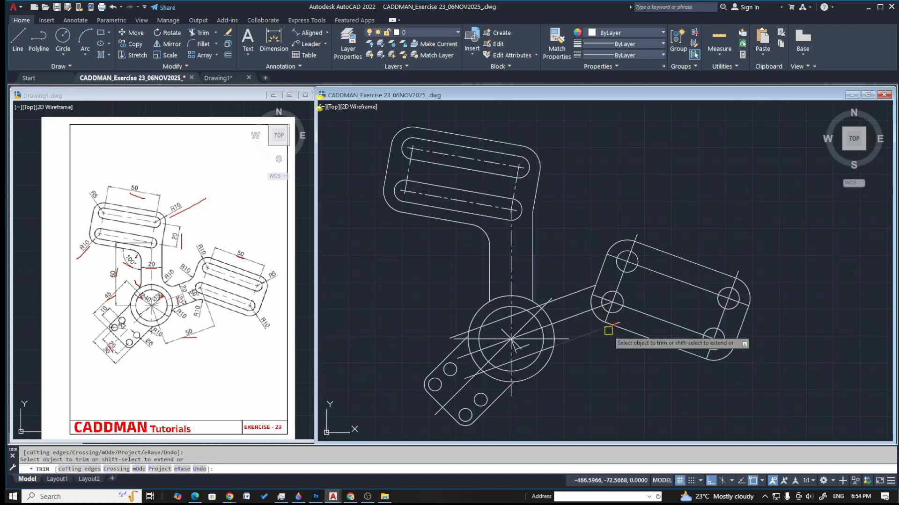
scroll(608, 328, "up", 6)
left_click(631, 337)
scroll(565, 317, "down", 2)
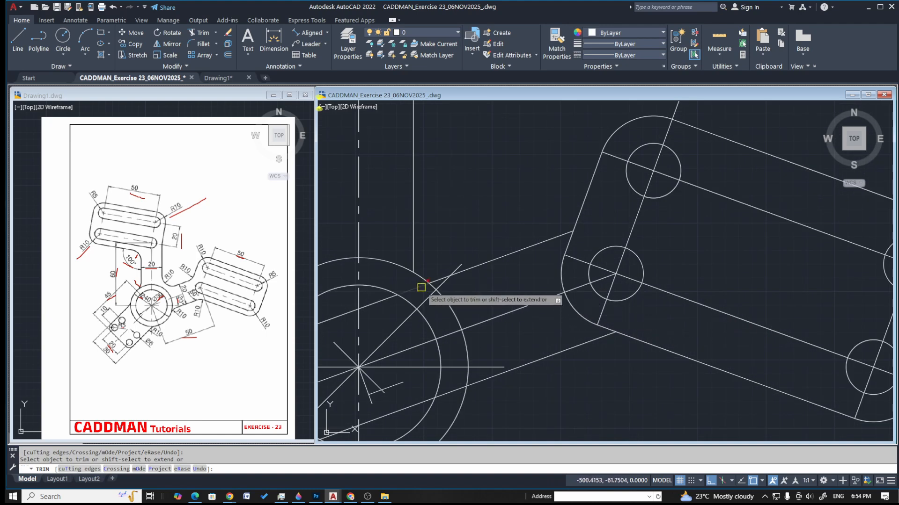
scroll(545, 315, "down", 3)
key("Escape")
key("Escape")
Erase the leftover offset line pieces and the stray short line inside the central hub circles
left_click(443, 308)
type("e")
key("Return")
left_click(454, 374)
type("e")
key("Return")
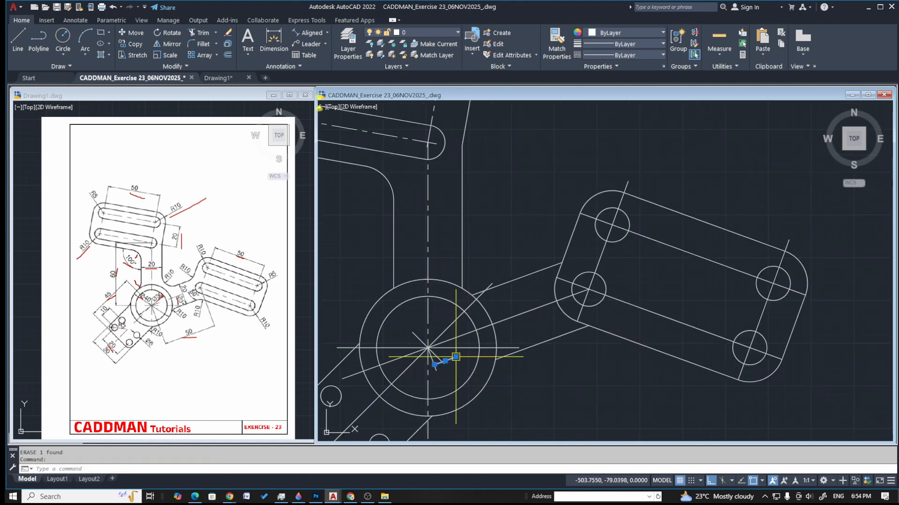
key("Escape")
key("Escape")
Trim the plate's left edge and lower-left corner arc between the two arm edges to open the arm into the plate
scroll(571, 258, "down", 4)
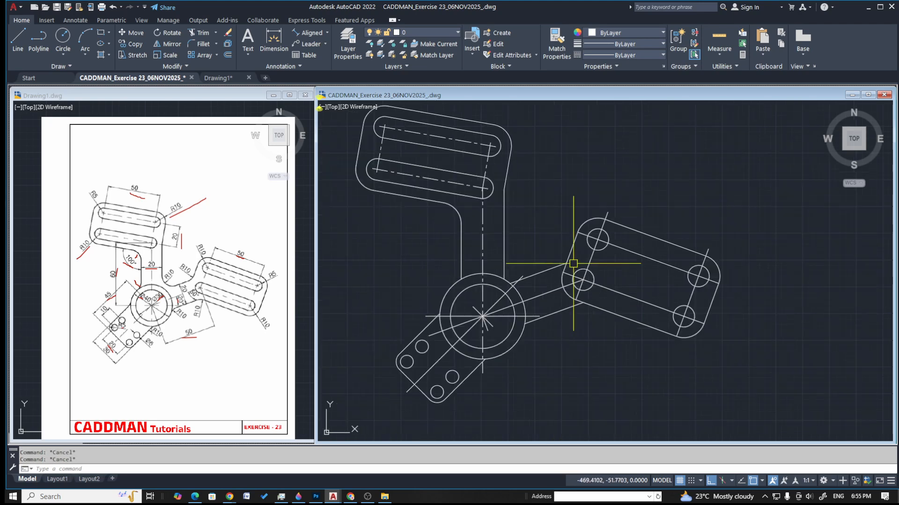
scroll(540, 331, "up", 2)
middle_click_drag(577, 289, 565, 342)
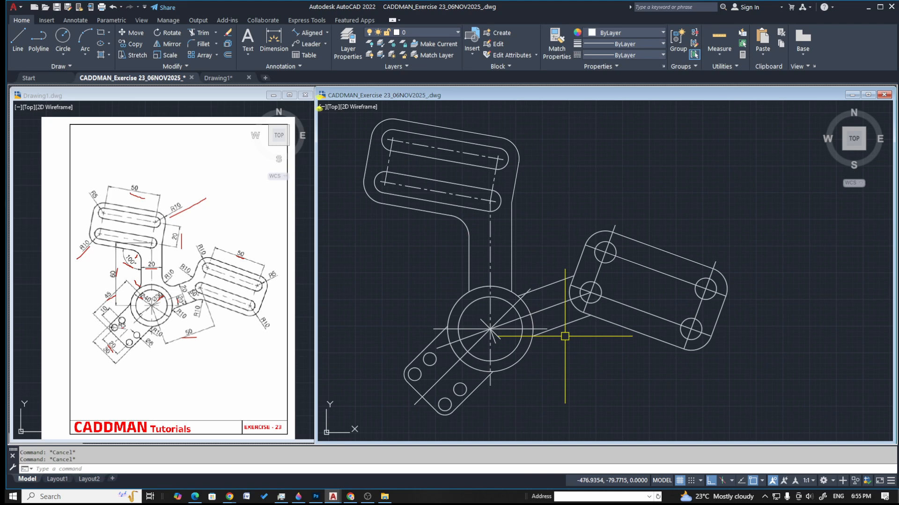
type("tr")
key("Return")
scroll(572, 300, "up", 3)
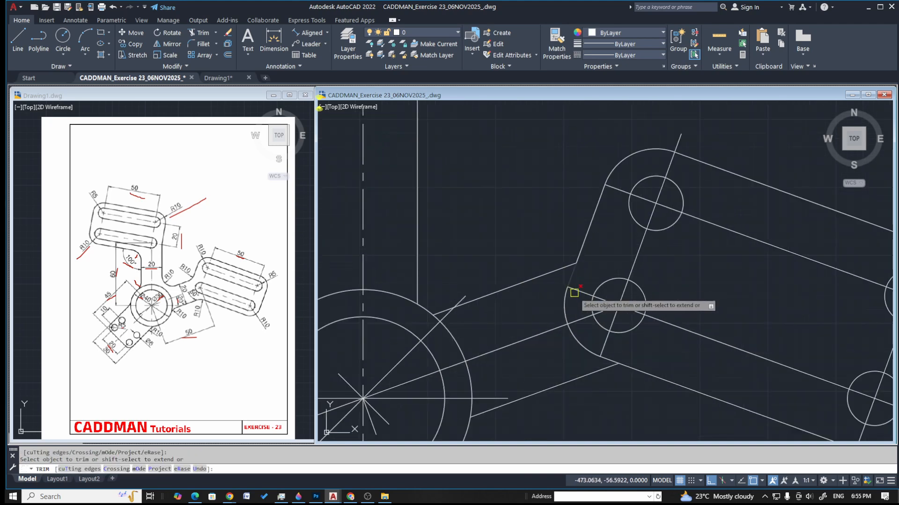
left_click(574, 275)
left_click(577, 337)
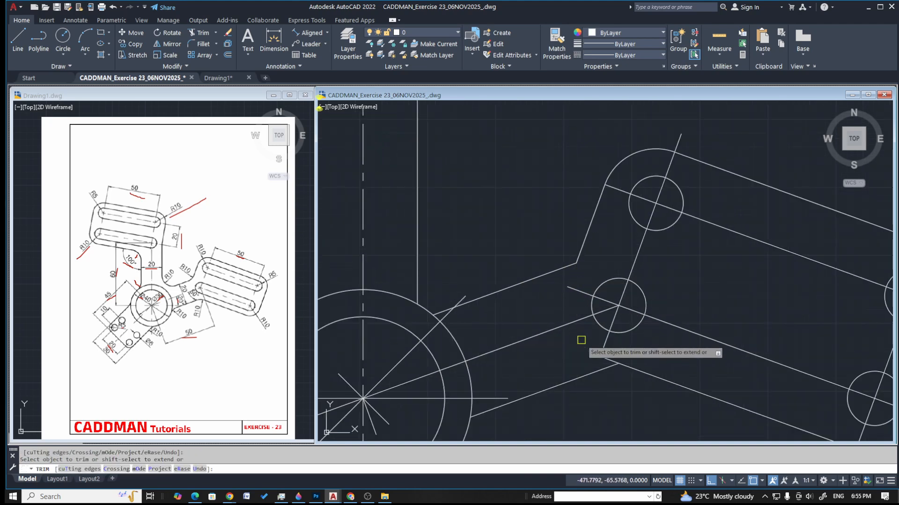
scroll(627, 272, "down", 3)
key("Escape")
key("Escape")
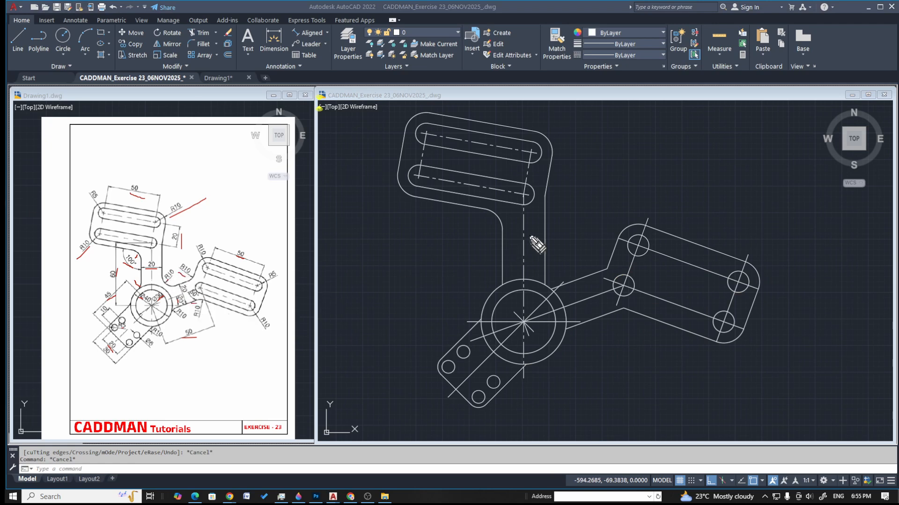
Fillet the corner between the vertical neck's right edge and the right arm's upper edge with radius 10
left_click(403, 269)
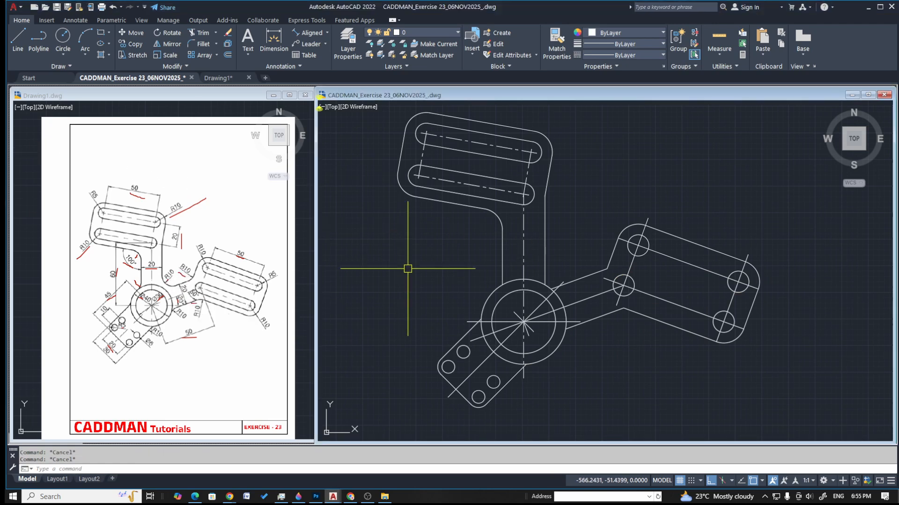
type("f")
key("Return")
type("r")
key("Return")
type("10")
key("Return")
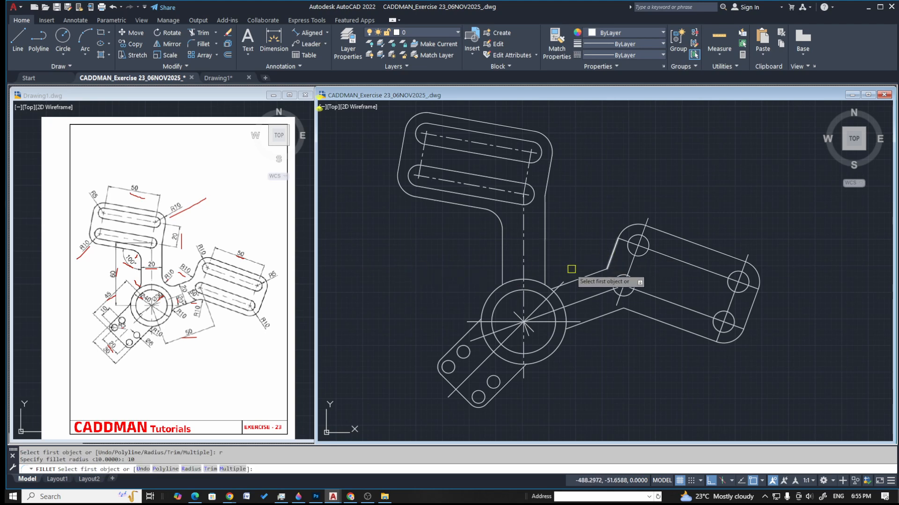
left_click(545, 262)
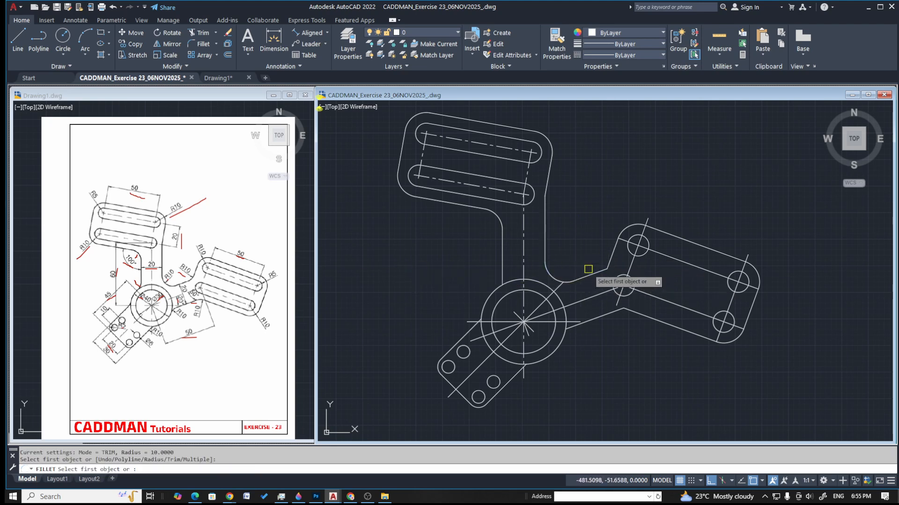
Fillet the upper and lower corners where the right arm meets the two-slot plate with radius 10
left_click(593, 272)
key("Return")
left_click(603, 315)
left_click(640, 311)
key("Escape")
key("Escape")
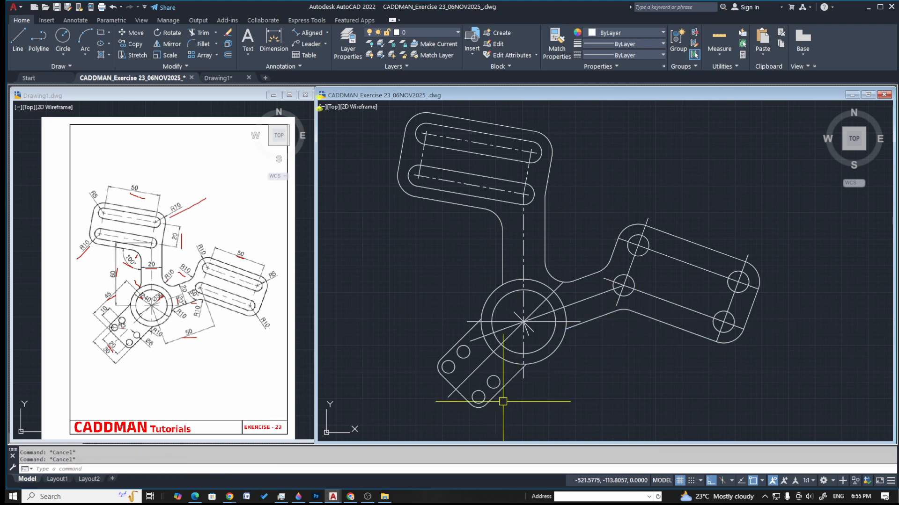
Fillet the vertical neck's left edge and the four-hole arm's lower edge to the outer hub circle with radius 10
scroll(501, 316, "up", 3)
key("Return")
left_click(494, 279)
left_click(497, 259)
key("Return")
left_click(526, 412)
left_click(561, 397)
Fillet the right arm's lower edge to the outer hub circle with radius 10
key("Return")
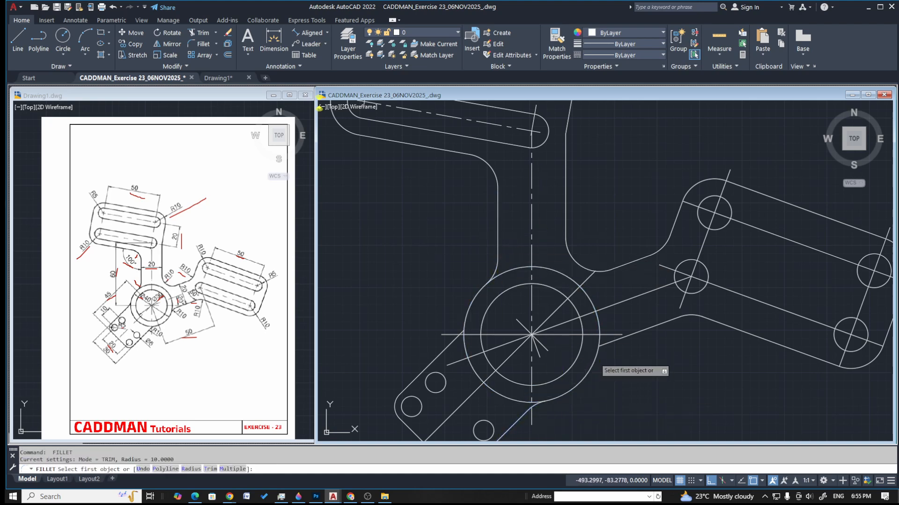
key("Escape")
key("Escape")
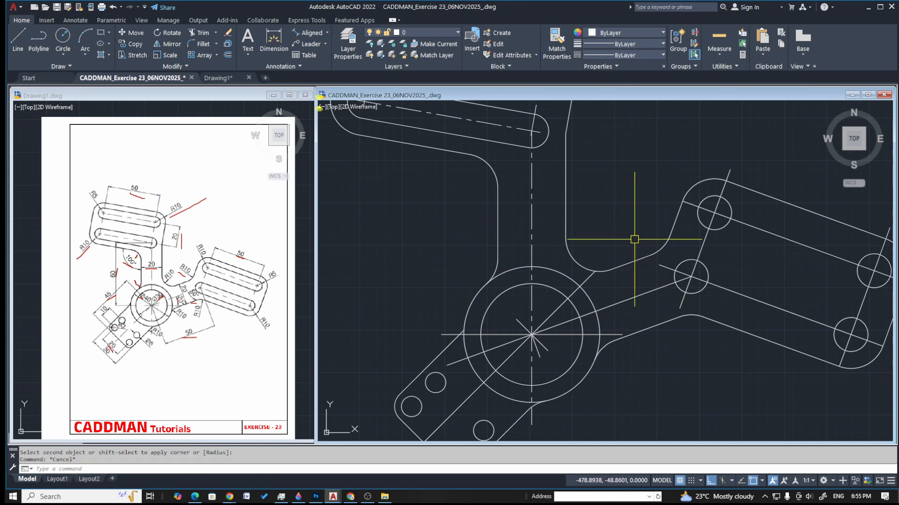
scroll(618, 318, "down", 4)
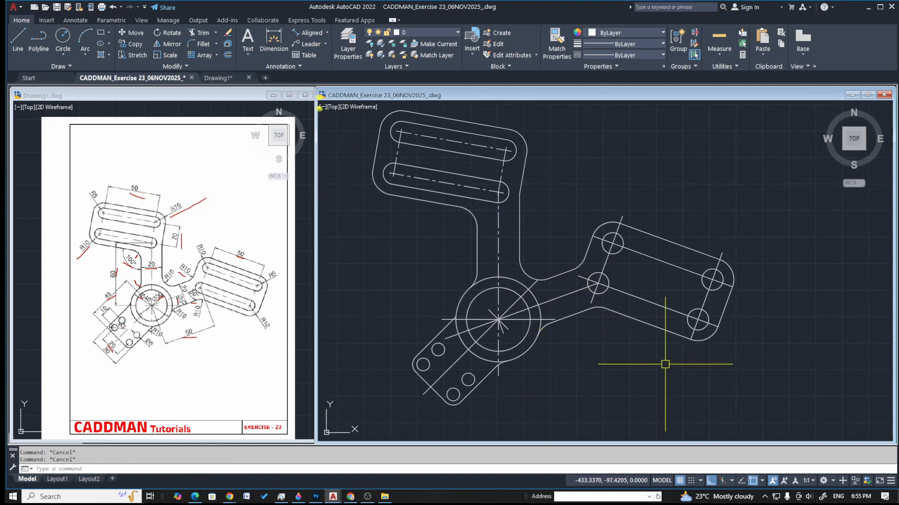
Draw the straight side lines of the right plate's upper slot between its two end circles
scroll(688, 262, "up", 2)
type("l")
key("Return")
left_click(573, 217)
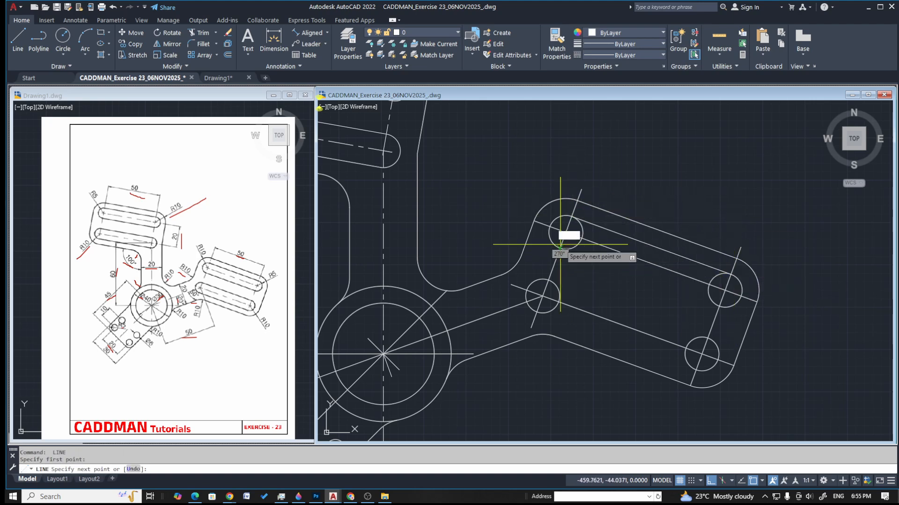
left_click(720, 306)
key("Escape")
Draw the upper and lower side lines of the right plate's lower slot between its two end circles
key("Return")
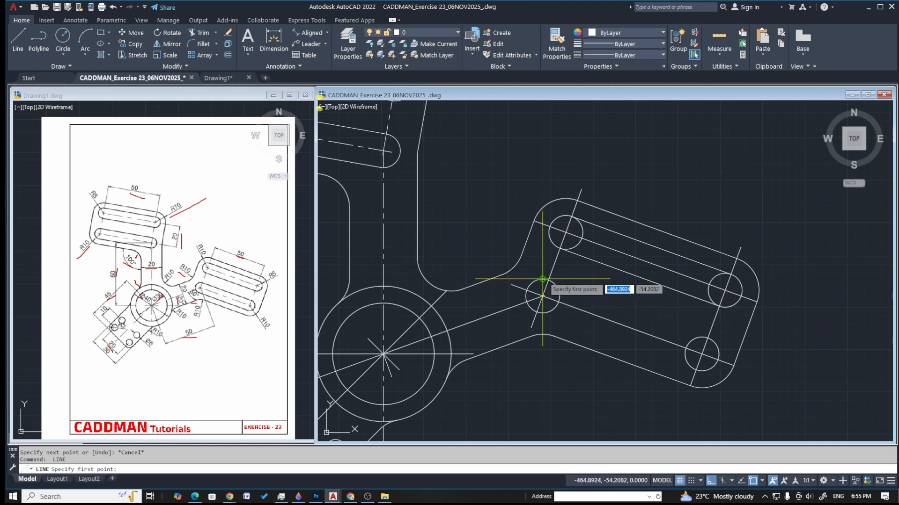
left_click(548, 280)
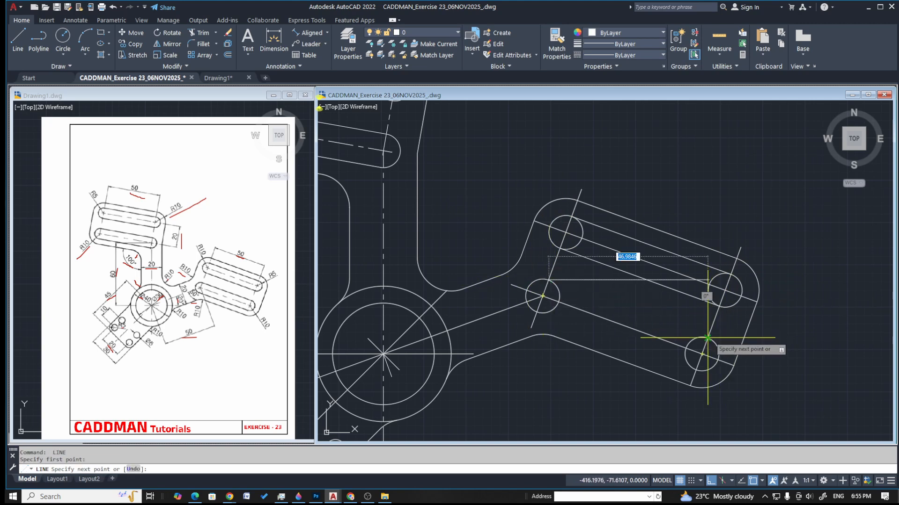
left_click(707, 338)
key("Escape")
key("Return")
left_click(538, 312)
left_click(702, 368)
key("Escape")
Trim the inner halves of the four end circles on the right plate to form two rounded slots
type("tr")
key("Return")
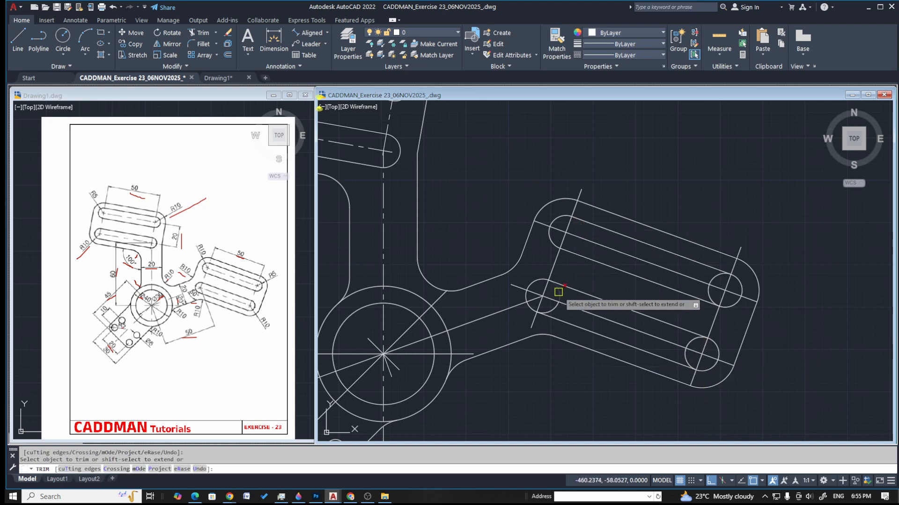
left_click(719, 280)
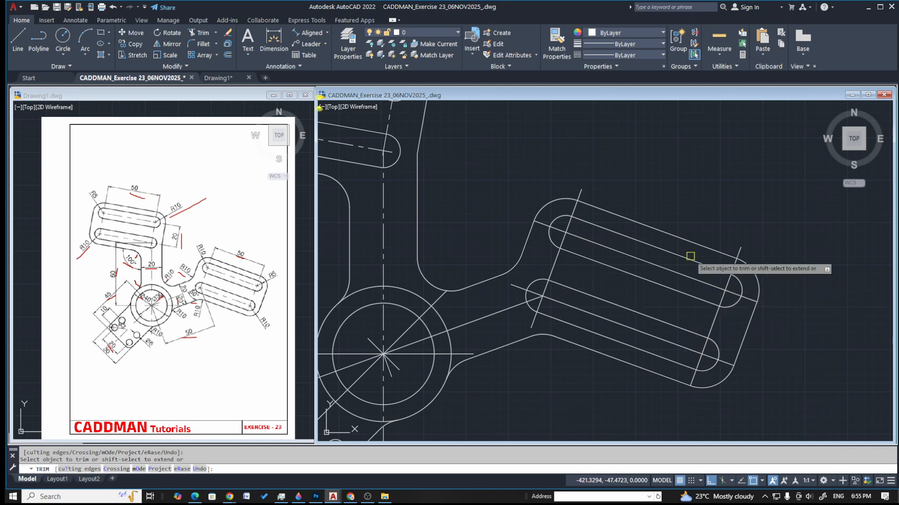
scroll(690, 256, "down", 5)
key("Escape")
key("Escape")
Break off the centreline ends that extend past the left end of the right plate's upper slot
scroll(703, 283, "up", 4)
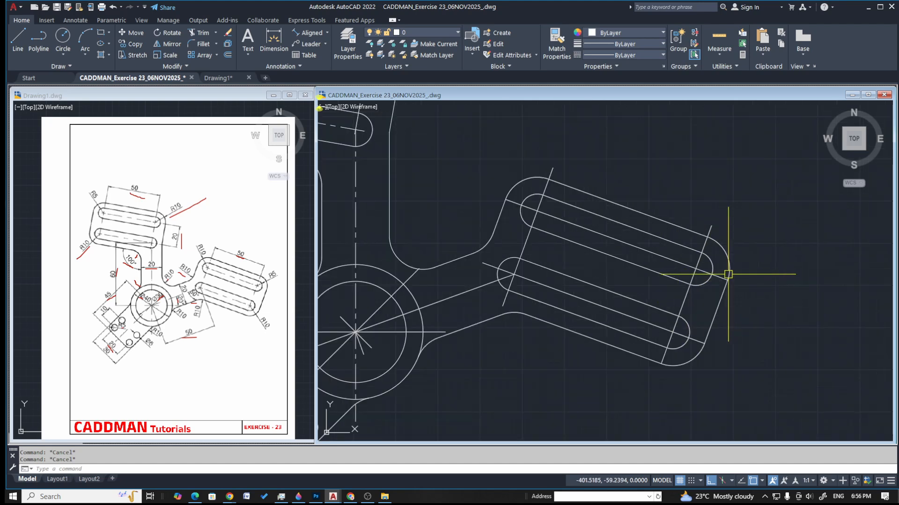
scroll(547, 208, "up", 2)
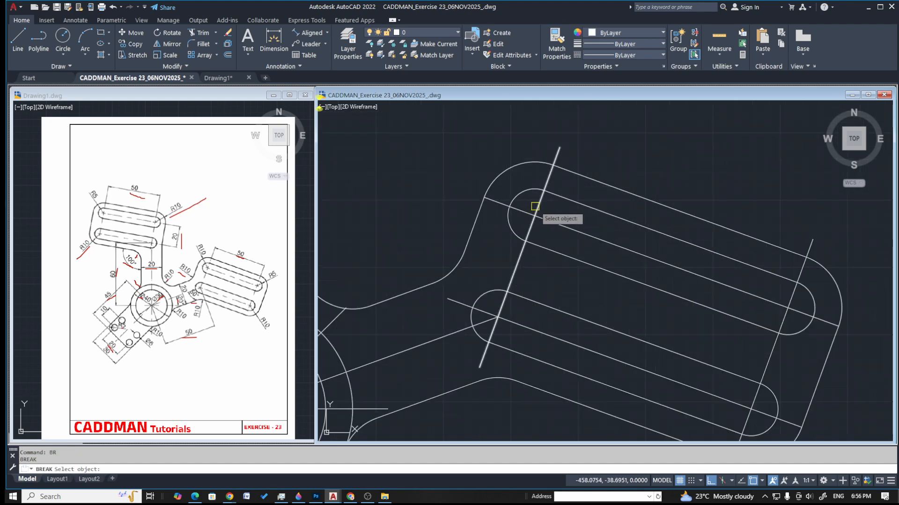
left_click(537, 207)
left_click(649, 124)
key("Return")
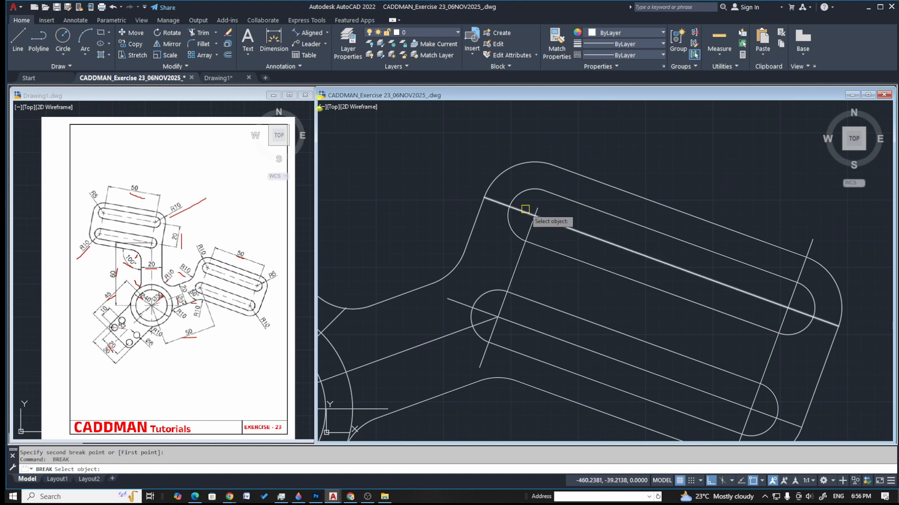
left_click(524, 212)
left_click(491, 200)
Break off the excess centreline ends at the lower slot's left end and the upper slot's right end
key("Return")
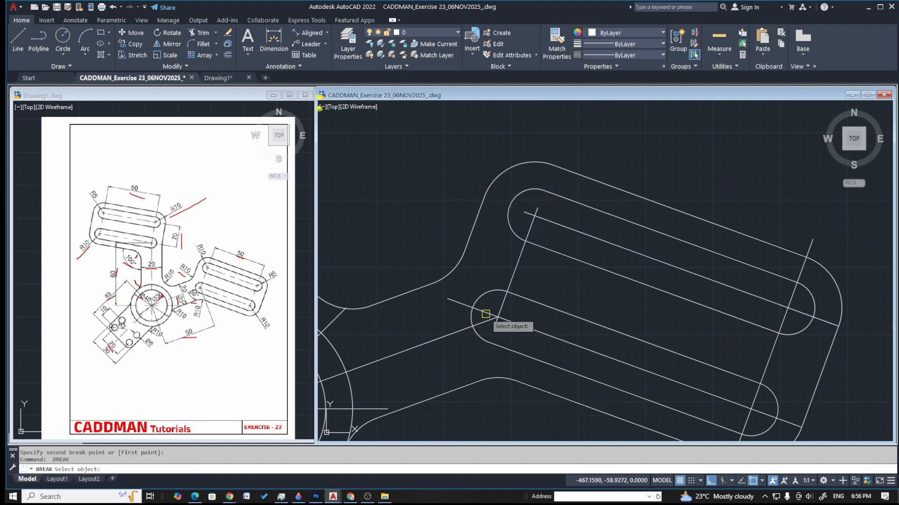
scroll(586, 237, "down", 3)
scroll(753, 296, "up", 4)
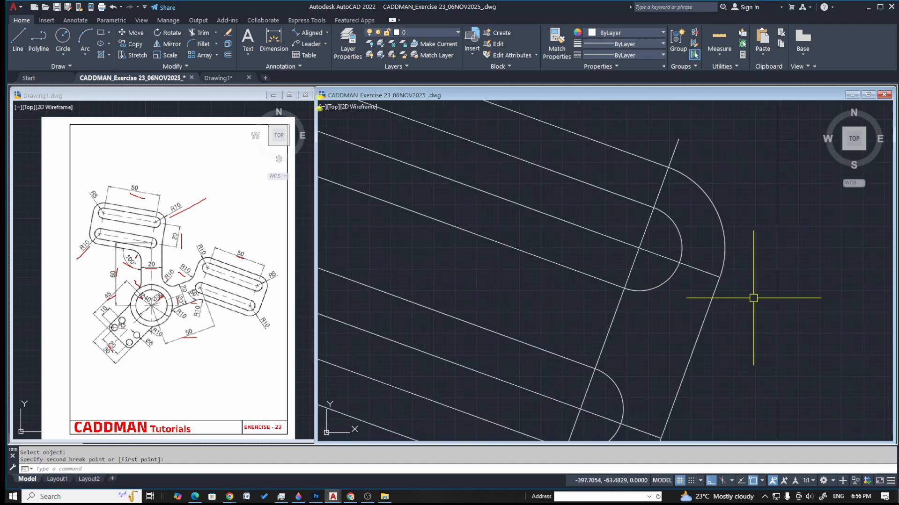
left_click(650, 254)
left_click(717, 279)
key("Return")
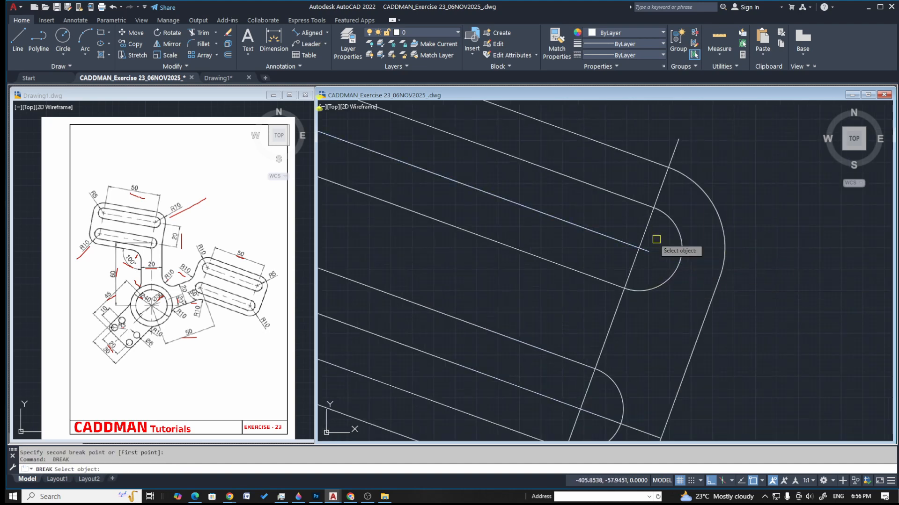
scroll(647, 214, "down", 3)
Break off the excess centreline ends at the right end of the right plate's lower slot
scroll(628, 311, "up", 4)
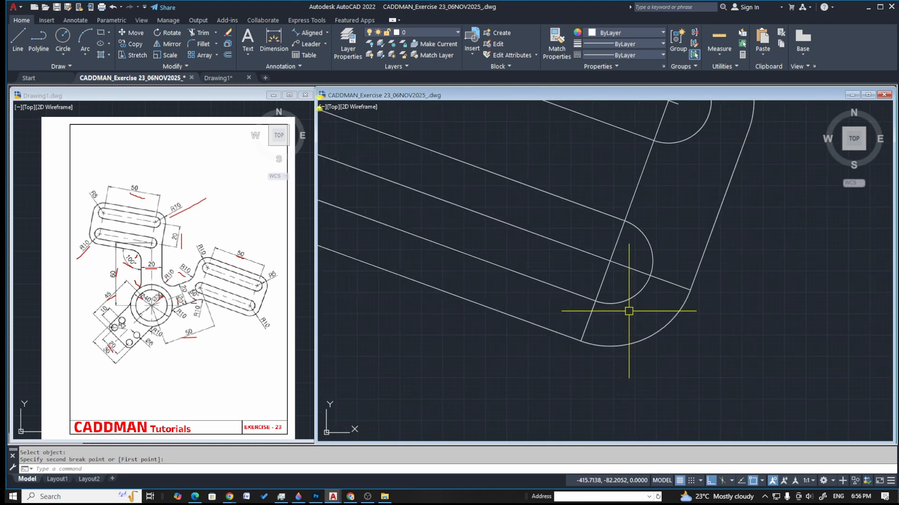
left_click(606, 266)
left_click(557, 357)
key("Return")
scroll(627, 273, "down", 2)
key("Escape")
key("Escape")
Match the right plate's slot centrelines and cross lines to the dash-dot centreline of the upper-left plate's upper slot
scroll(701, 334, "down", 4)
type("ma")
key("Return")
left_click(458, 141)
scroll(616, 259, "up", 5)
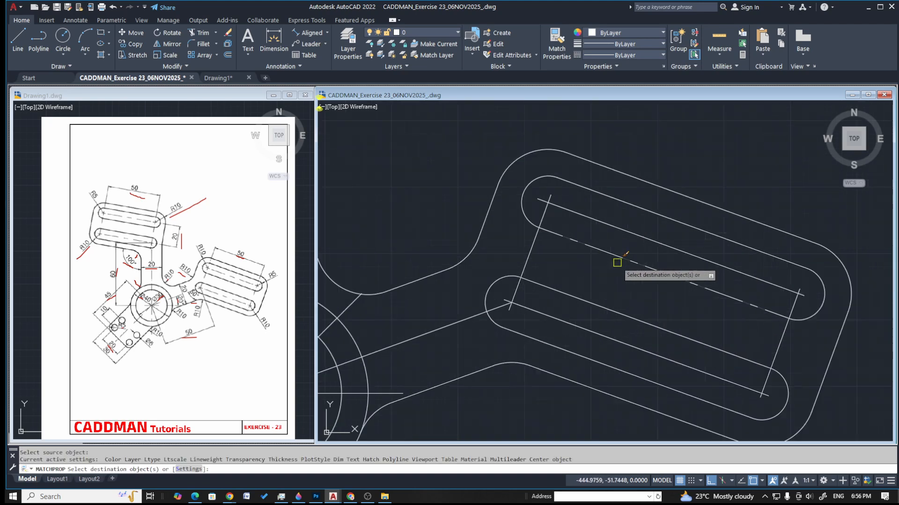
left_click(628, 231)
left_click(562, 321)
left_click(532, 251)
scroll(589, 267, "down", 6)
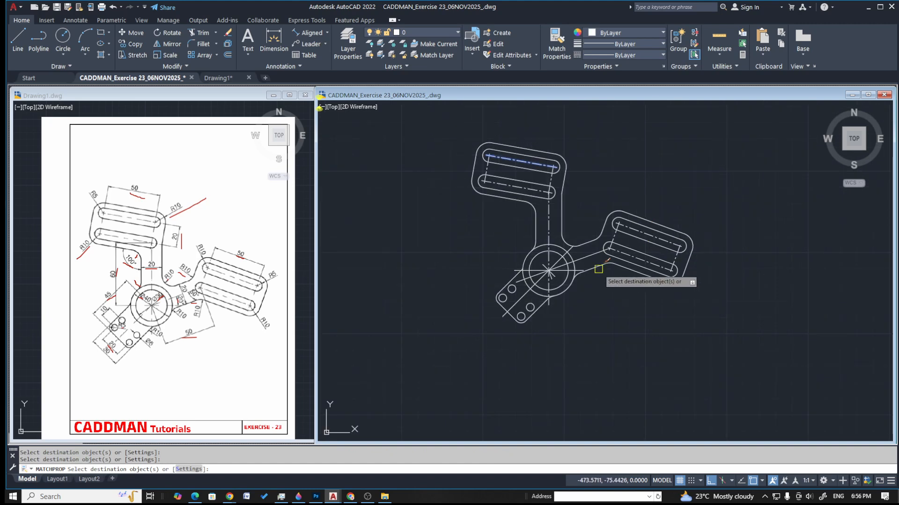
Match the right arm, four-hole arm and horizontal hub centrelines to the same dash-dot centreline style
scroll(587, 245, "up", 2)
scroll(538, 253, "up", 3)
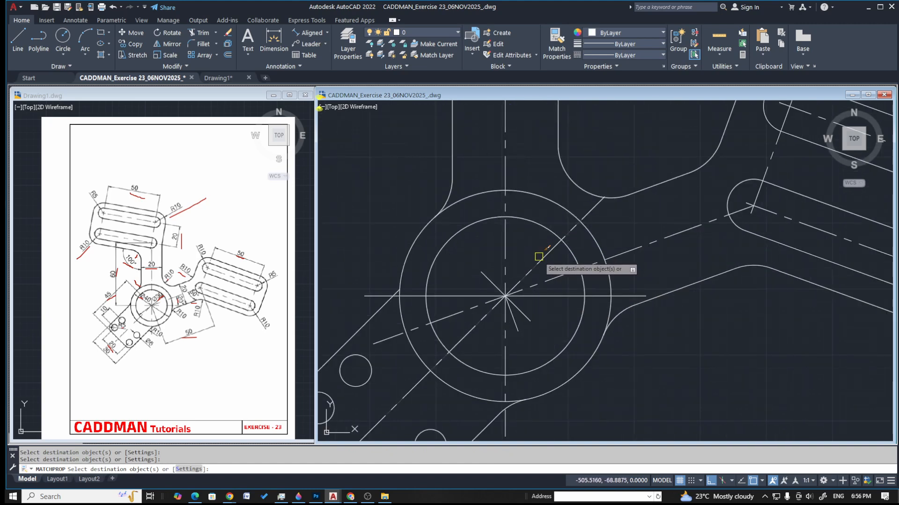
scroll(608, 239, "down", 2)
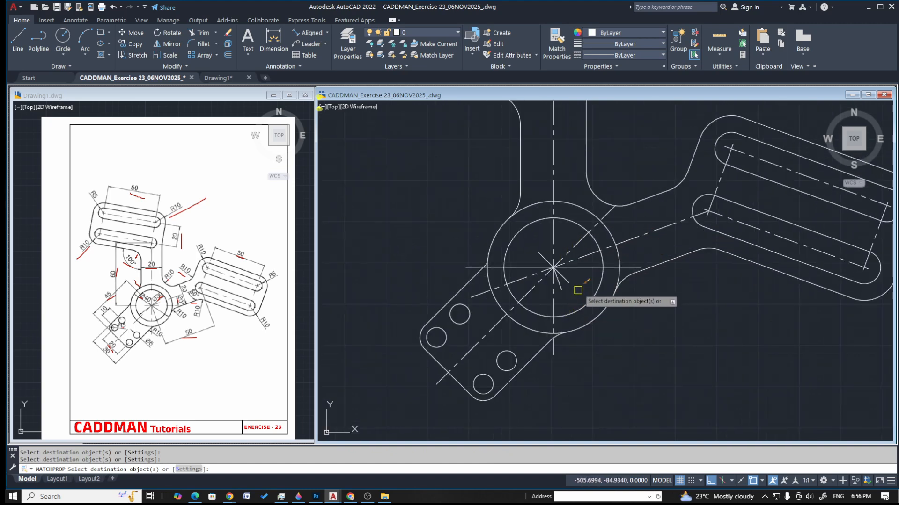
key("Escape")
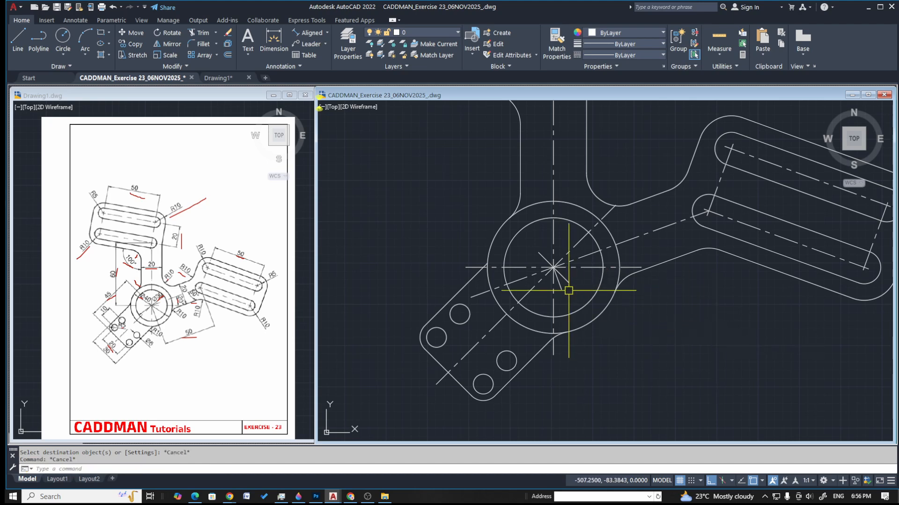
Examine the outline, holes and centrelines of the hub, its arms and both slotted plates
scroll(610, 305, "down", 2)
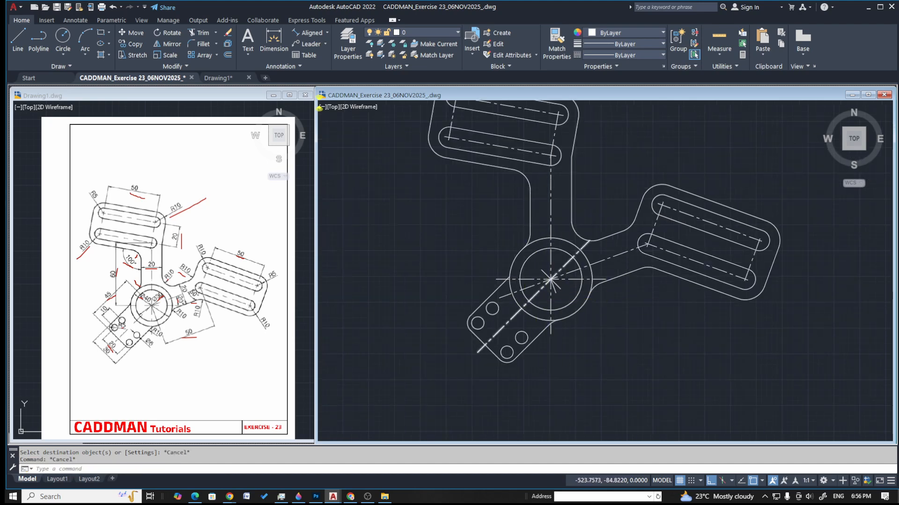
scroll(528, 295, "up", 2)
scroll(535, 297, "down", 2)
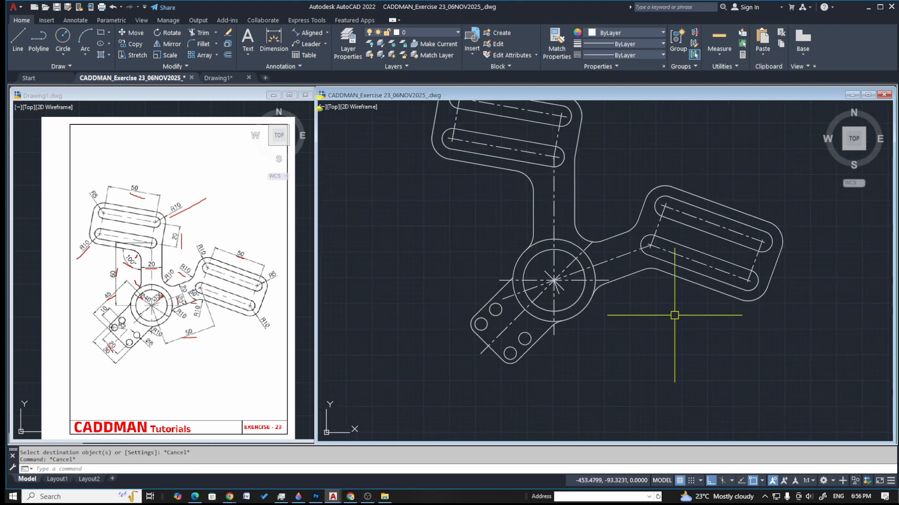
middle_click_drag(668, 309, 664, 355)
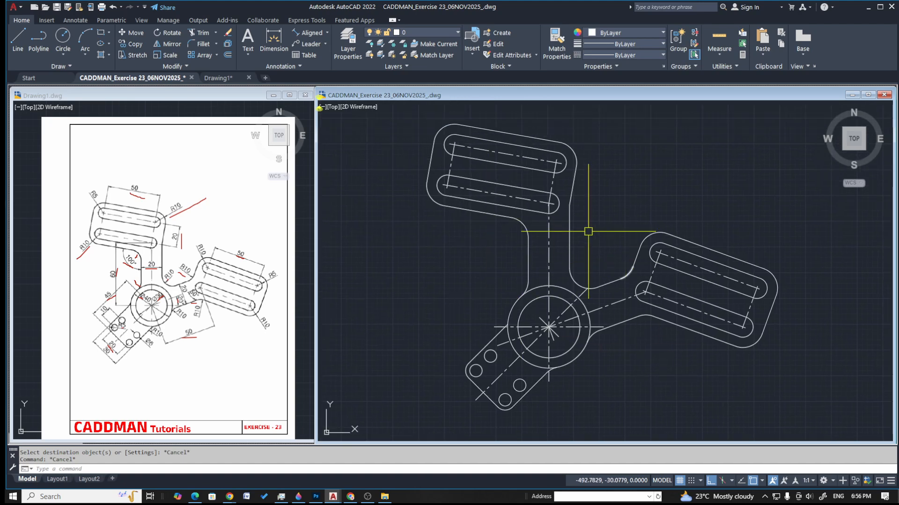
middle_click_drag(571, 316, 577, 246)
scroll(515, 286, "up", 3)
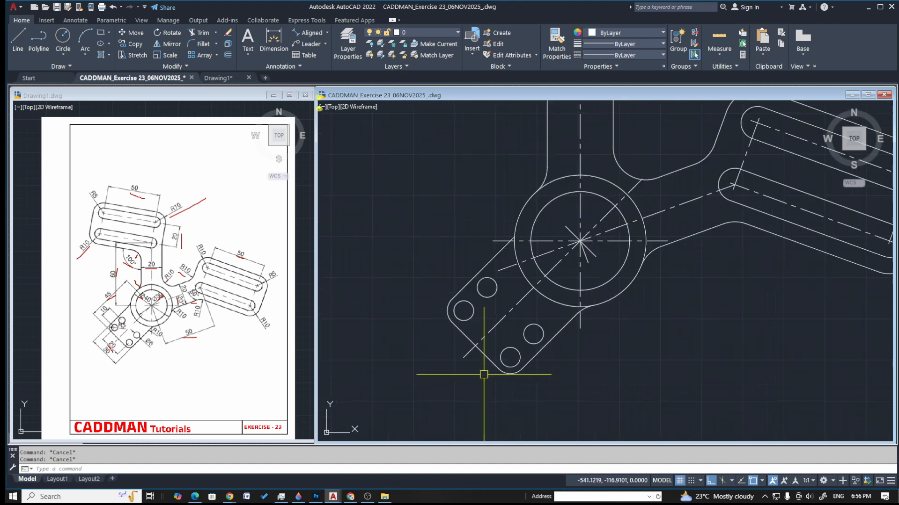
scroll(483, 375, "up", 2)
scroll(509, 354, "down", 6)
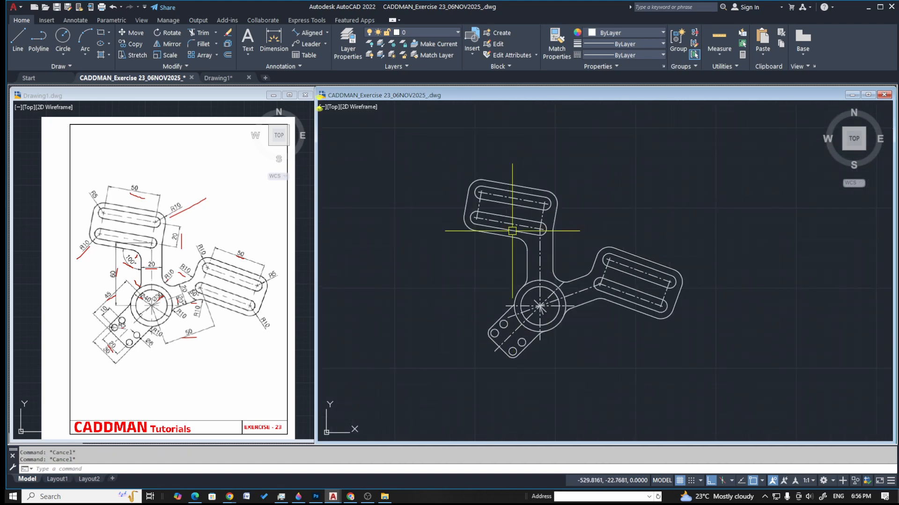
Set the current colour to 247,242,129 and recolour the upper-left plate's upper edge to yellow 244,238,81
left_click(632, 32)
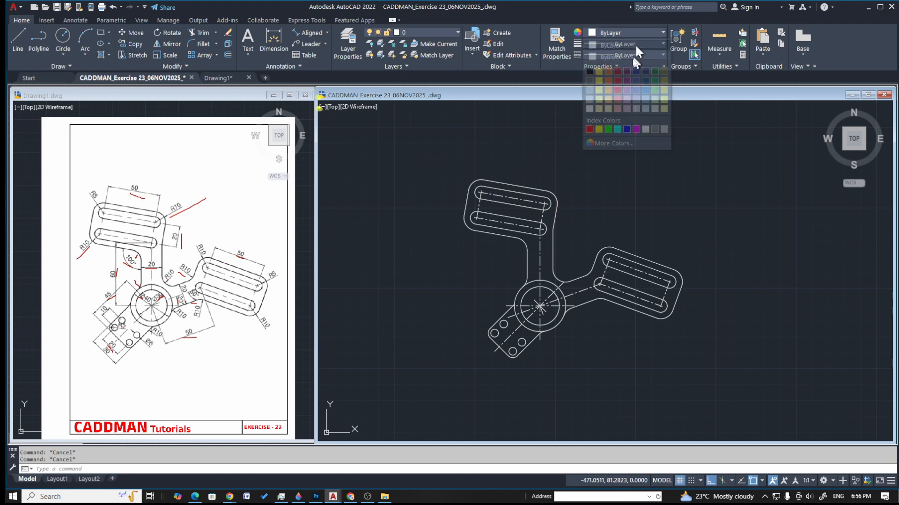
left_click(599, 100)
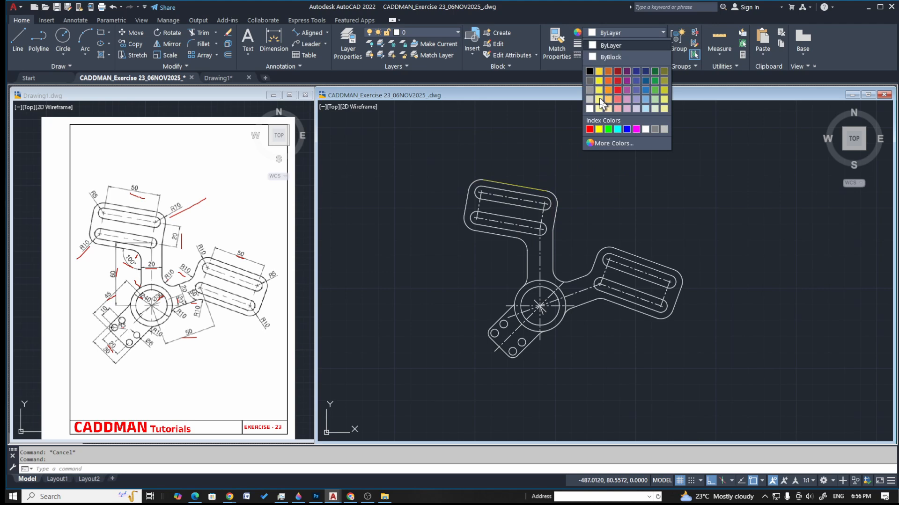
left_click(599, 99)
scroll(540, 195, "up", 2)
left_click(536, 186)
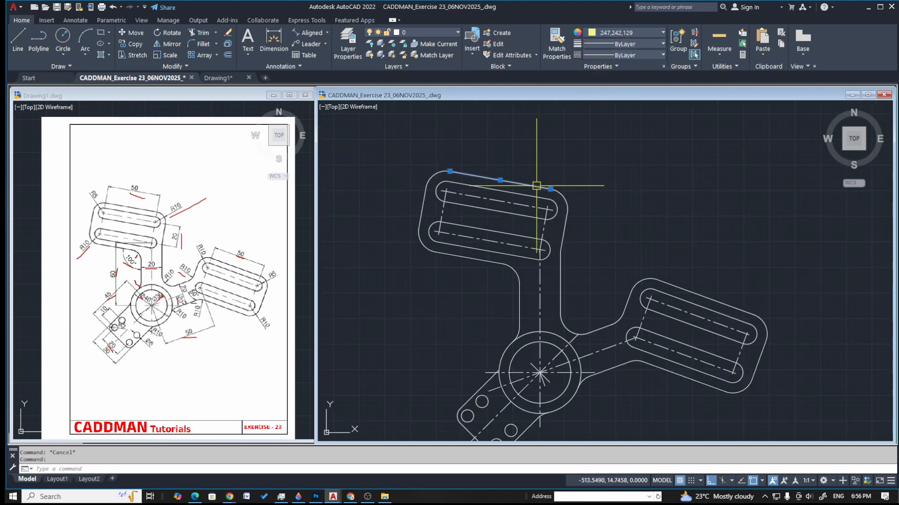
left_click(622, 33)
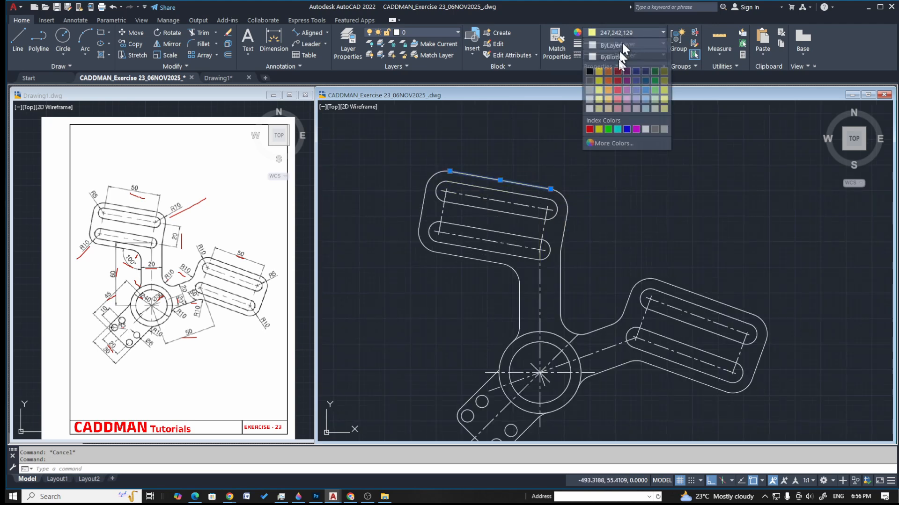
left_click(598, 90)
Match the upper-left plate's upper-right corner arc and its upper slot's top side to the yellow plate edge
type("ma")
key("Return")
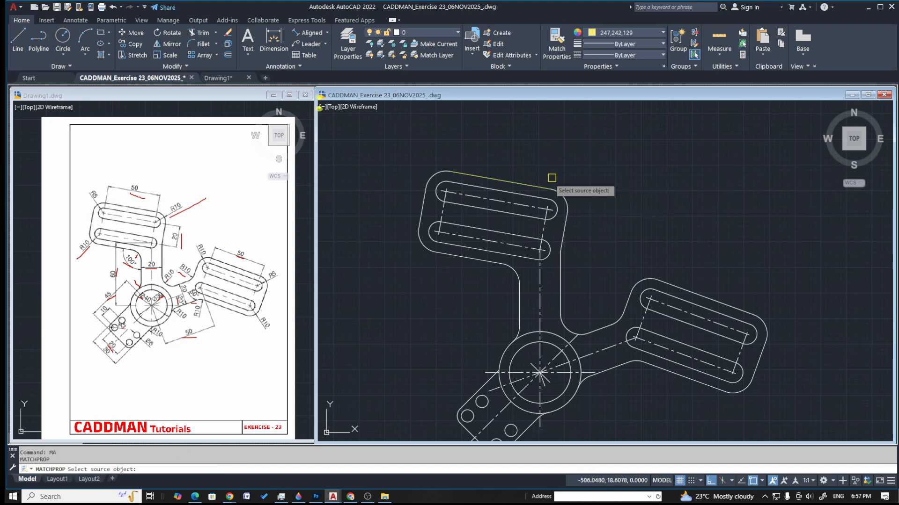
left_click(537, 182)
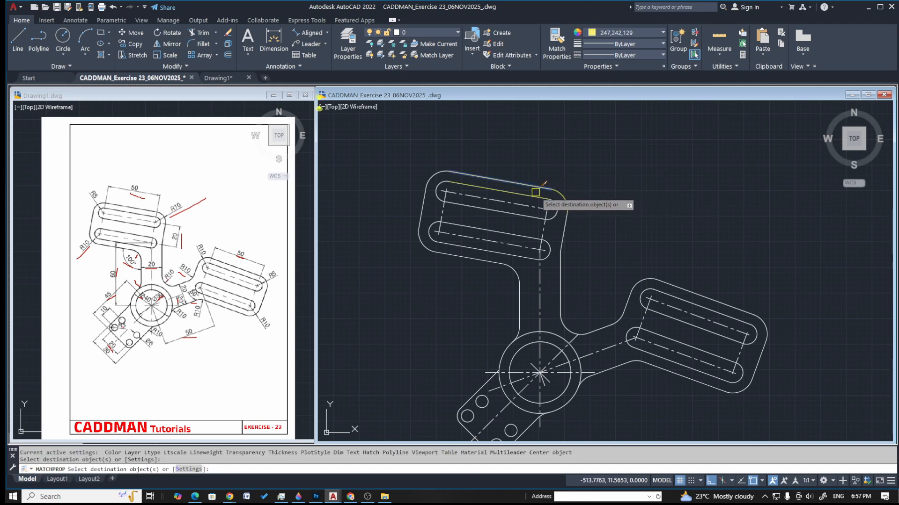
key("Escape")
key("Escape")
Review the Lineweight Settings and accept them with Display Lineweight on
type("l")
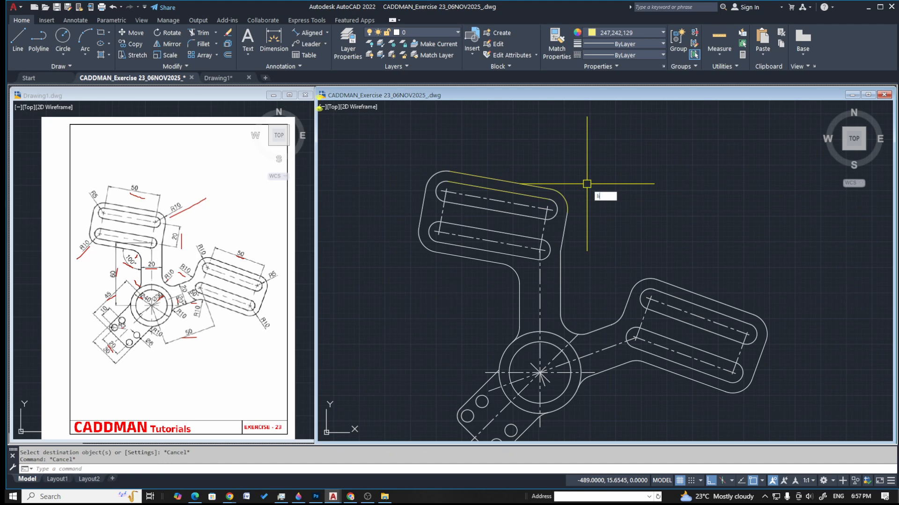
type("i")
left_click(635, 215)
key("Escape")
type("l")
key("Escape")
key("Escape")
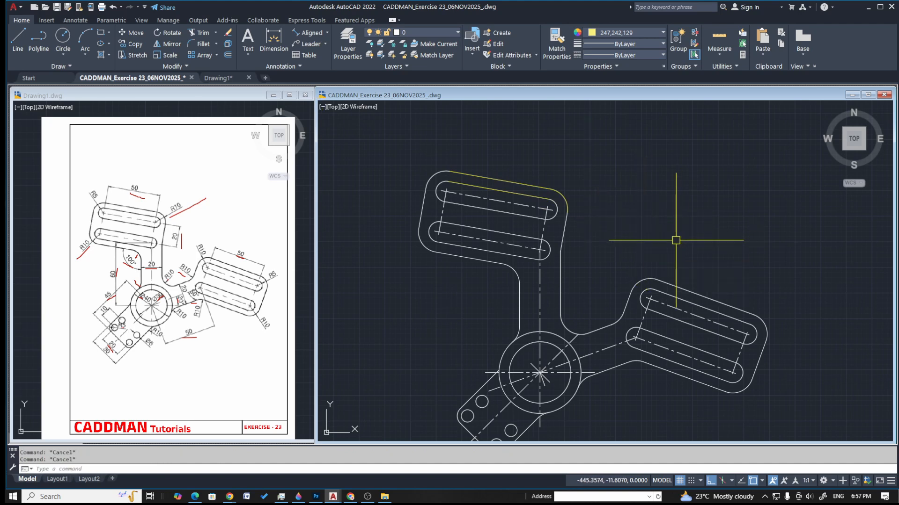
type("li")
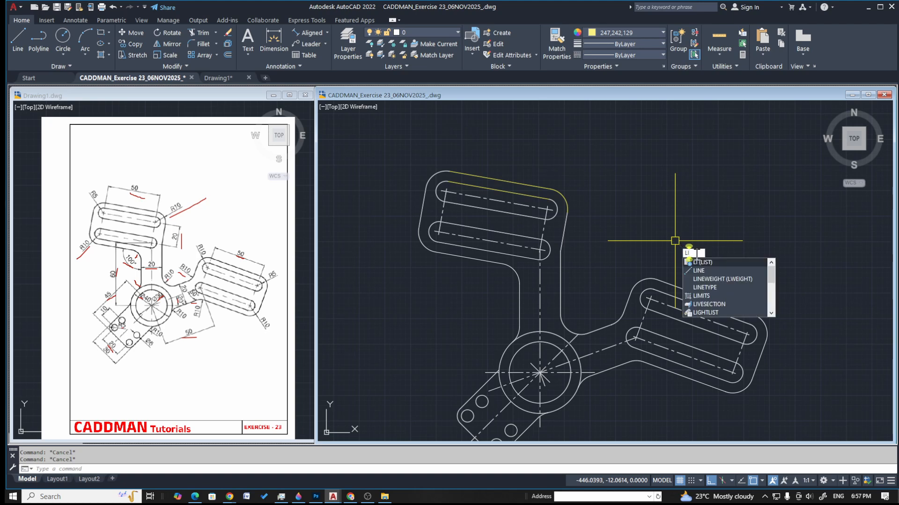
left_click(719, 279)
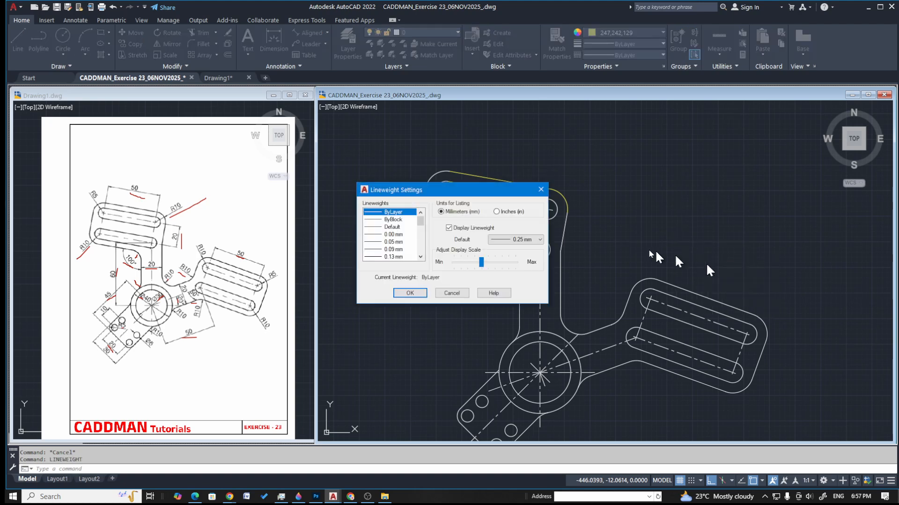
left_click(410, 294)
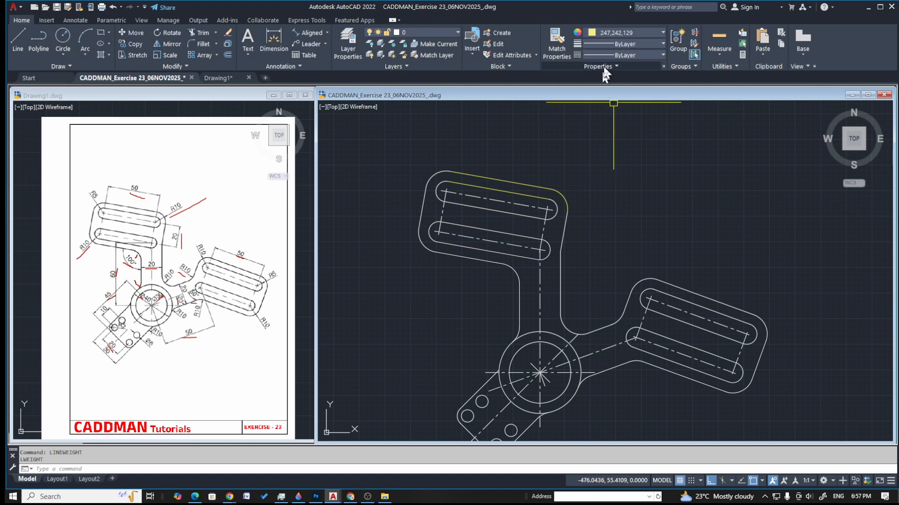
Set the lineweight of the upper-left plate's upper edge and its upper-right corner arc to 0.30 mm
left_click(624, 44)
left_click(558, 161)
left_click(552, 170)
left_click(526, 194)
left_click(613, 40)
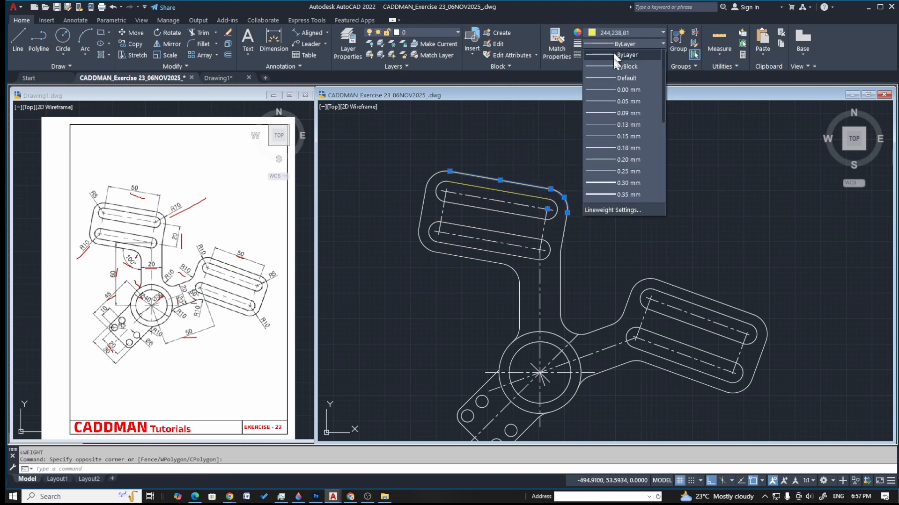
left_click(621, 181)
key("Escape")
key("Escape")
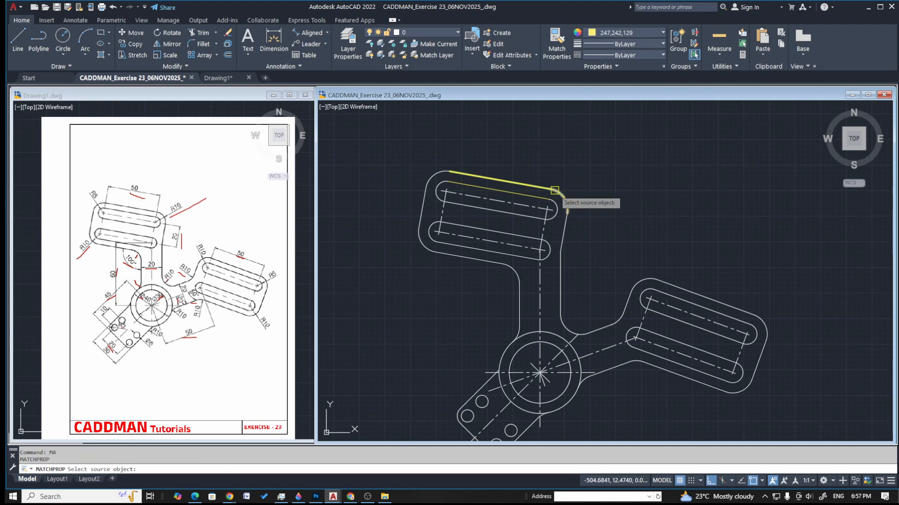
Match the 0.30 mm yellow corner arc's properties to the upper-left plate's remaining outline and to its two slots
left_click(554, 191)
left_click(433, 177)
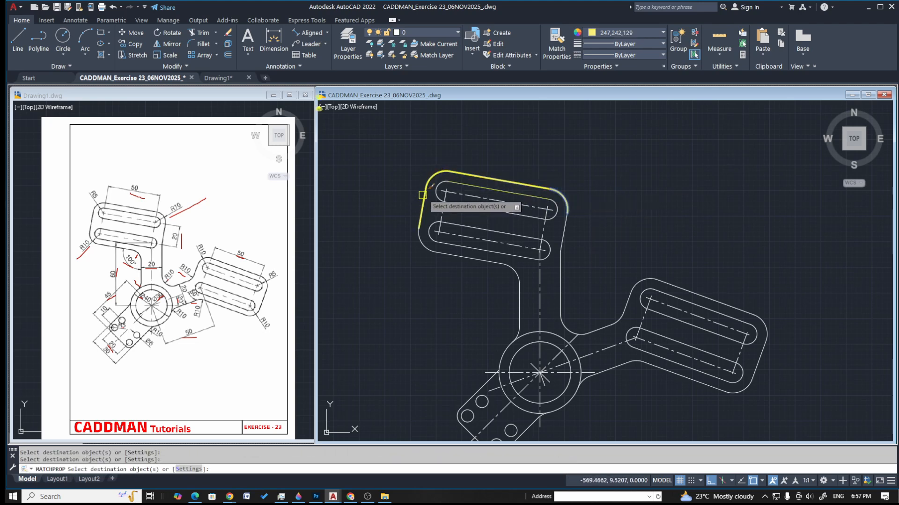
left_click(453, 194)
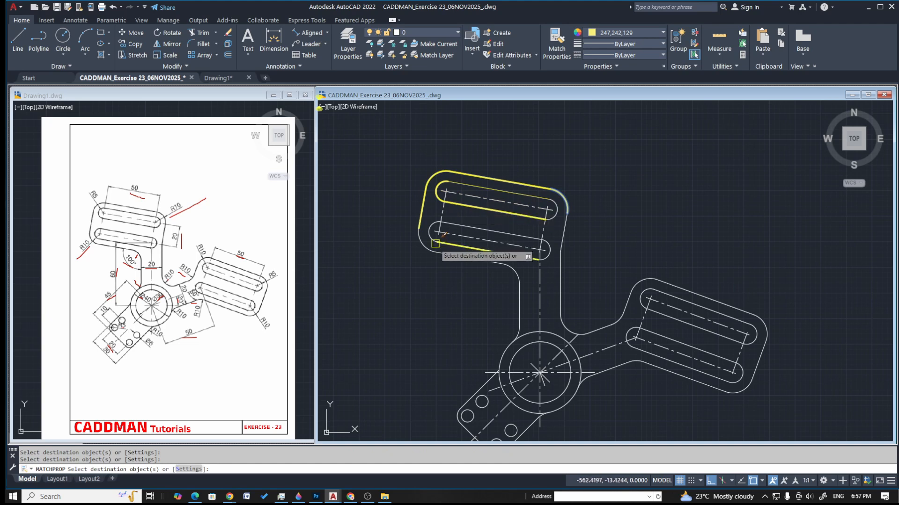
left_click(424, 247)
left_click(456, 227)
left_click(465, 246)
left_click(552, 217)
Match the same yellow, heavier properties to the vertical stem, both hub circles and the upper edge leading to the right plate
left_click(561, 278)
left_click(519, 290)
left_click(486, 264)
left_click(510, 356)
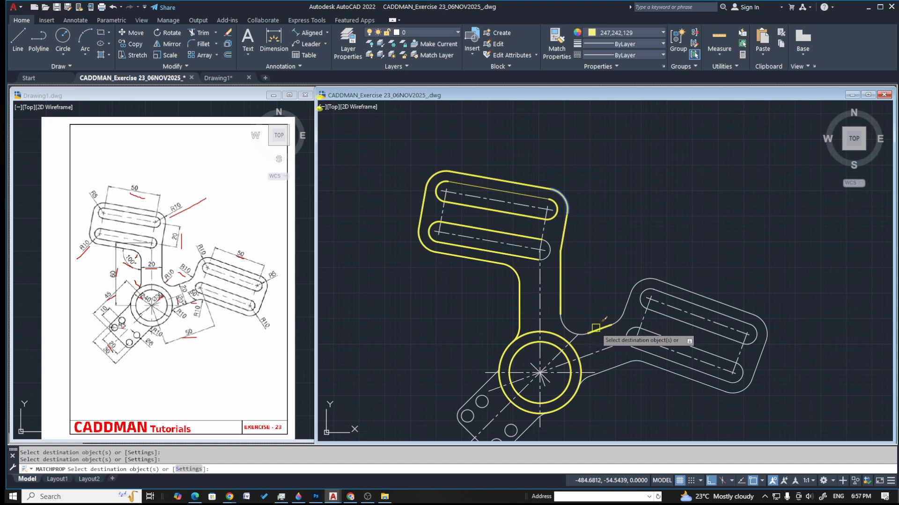
left_click(620, 317)
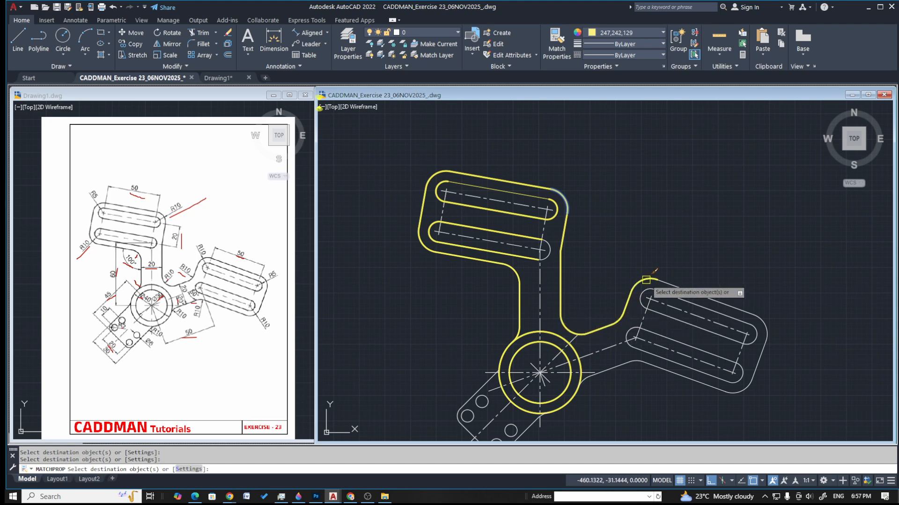
Apply the matched yellow lineweight properties to the right plate's upper and outer edges and its upper slot
scroll(648, 235, "down", 2)
scroll(681, 308, "up", 4)
left_click(785, 268)
left_click(776, 317)
left_click(771, 270)
left_click(740, 249)
left_click(592, 207)
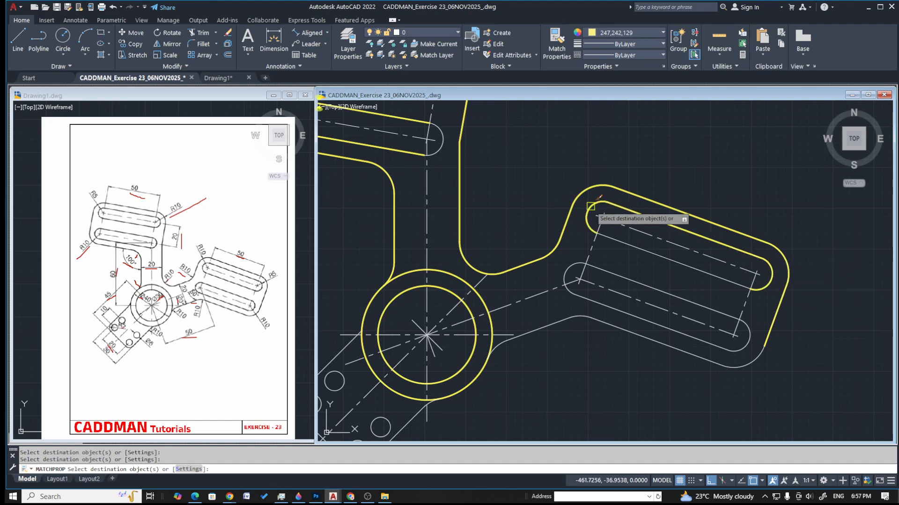
Apply the matched properties to the right plate's lower slot, lower edge and corner, and the connecting arm's lower edge
left_click(608, 241)
left_click(601, 303)
left_click(746, 342)
left_click(745, 364)
left_click(709, 361)
left_click(580, 311)
left_click(556, 325)
left_click(498, 347)
Match the yellow, heavier properties to the outline of the lower-left arm, including its rounded corners
scroll(648, 227, "down", 2)
scroll(431, 326, "up", 4)
left_click(491, 274)
left_click(419, 356)
scroll(498, 247, "down", 2)
left_click(464, 357)
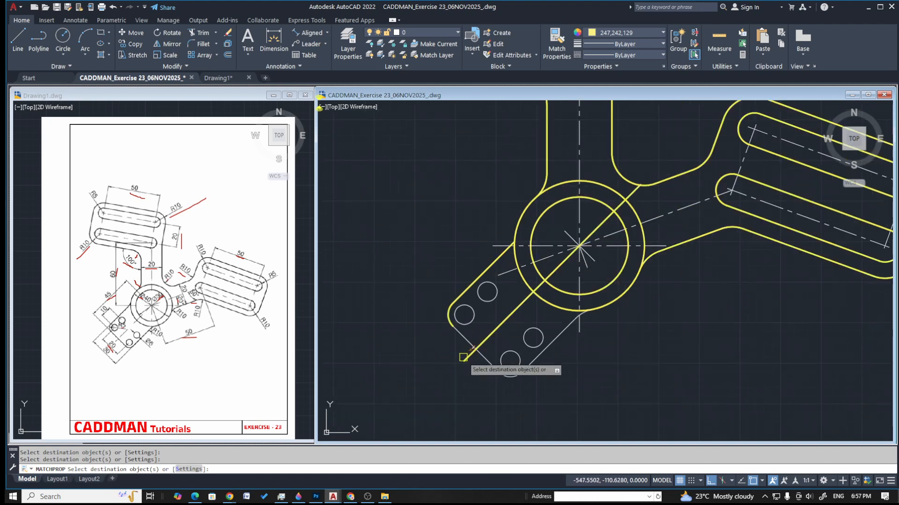
scroll(463, 353, "up", 2)
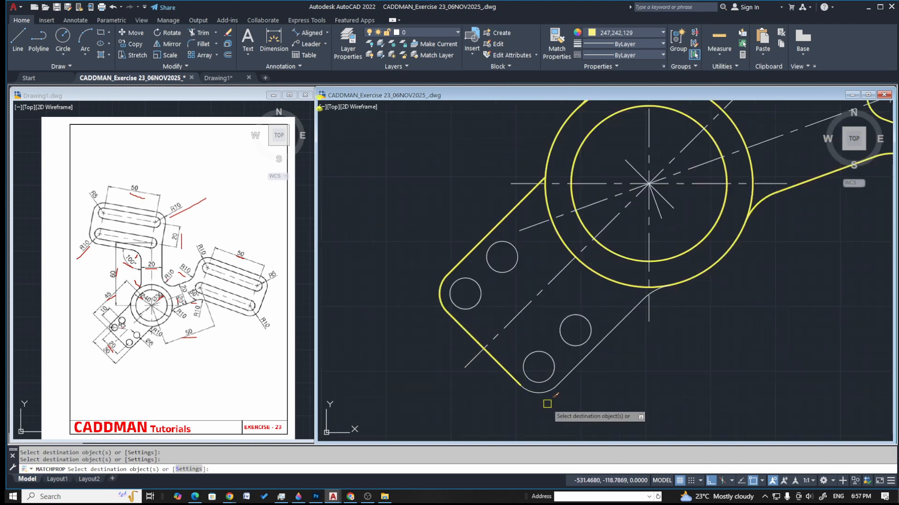
left_click(535, 396)
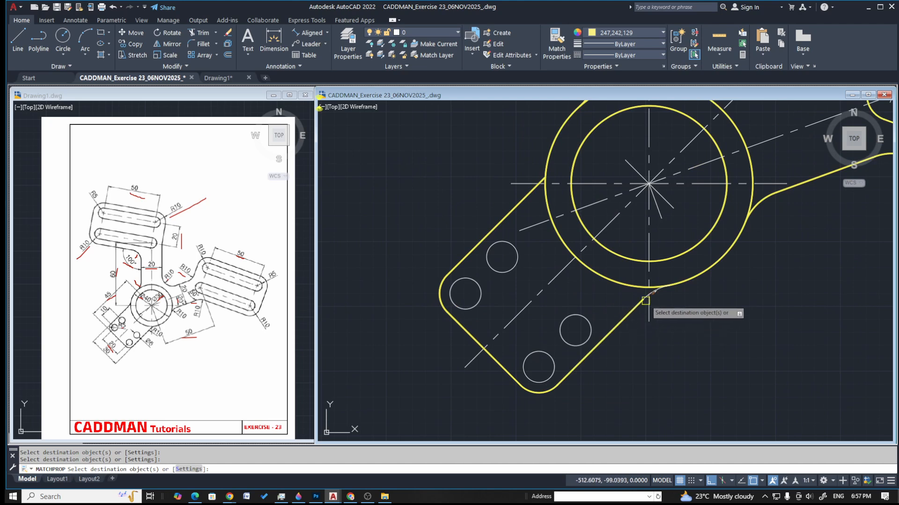
Match the yellow, heavier properties to the four holes in the lower-left arm and end the matching
left_click(579, 314)
left_click(512, 258)
left_click(502, 276)
left_click(483, 288)
left_click(538, 353)
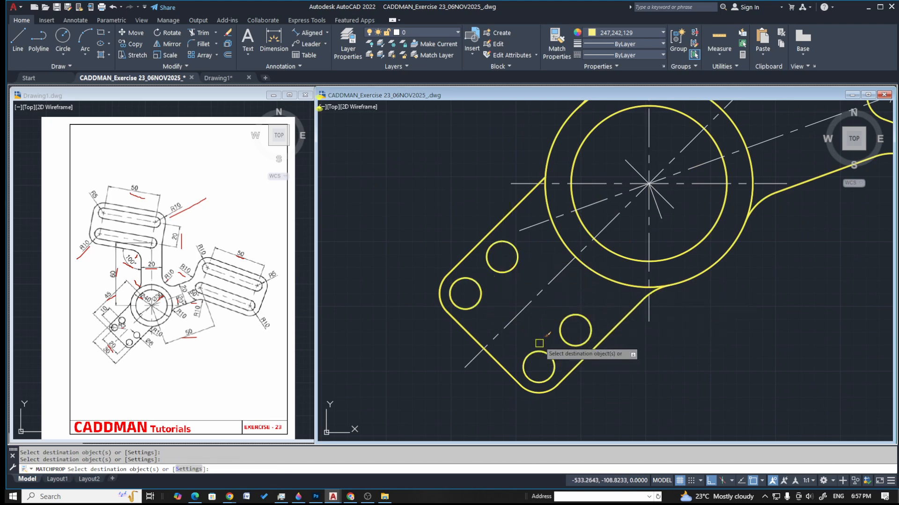
scroll(537, 318, "down", 4)
scroll(620, 300, "down", 4)
key("Escape")
key("Escape")
scroll(685, 254, "up", 2)
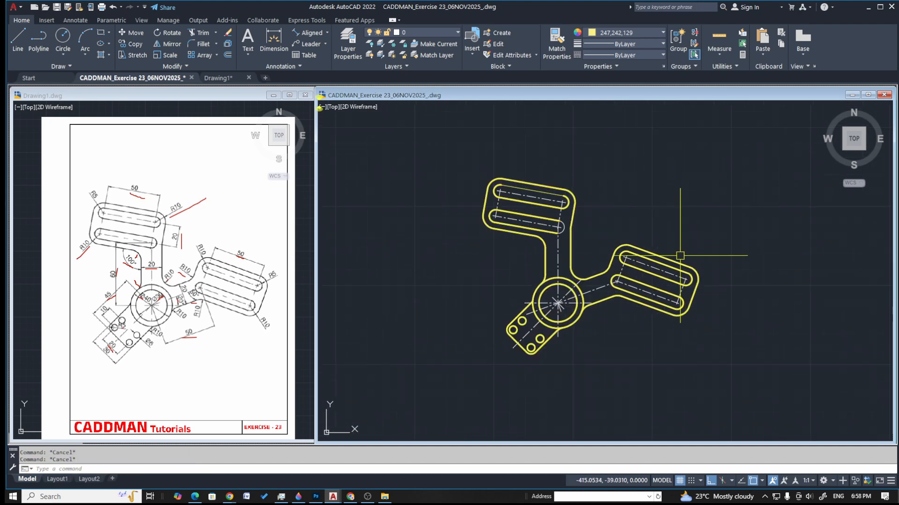
Match the plate outline's properties to the upper-left plate's remaining parts: the upper slot's top side and the lower slot's right end arc
scroll(580, 203, "up", 2)
type("MA")
key("Return")
left_click(568, 188)
left_click(522, 187)
key("Escape")
left_click(531, 230)
key("Escape")
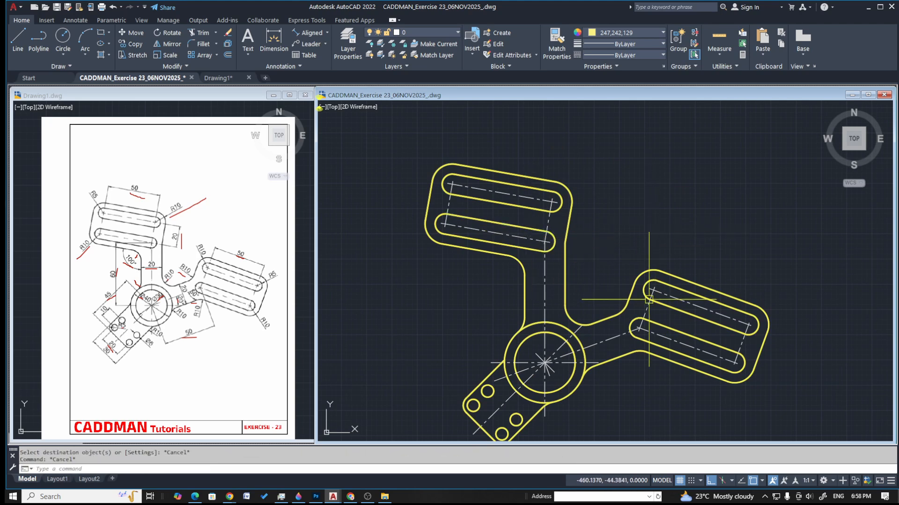
Add a horizontal linear dimension across the width of the vertical stem above the hub
middle_click_drag(649, 300, 637, 259)
scroll(529, 294, "down", 2)
scroll(581, 290, "up", 2)
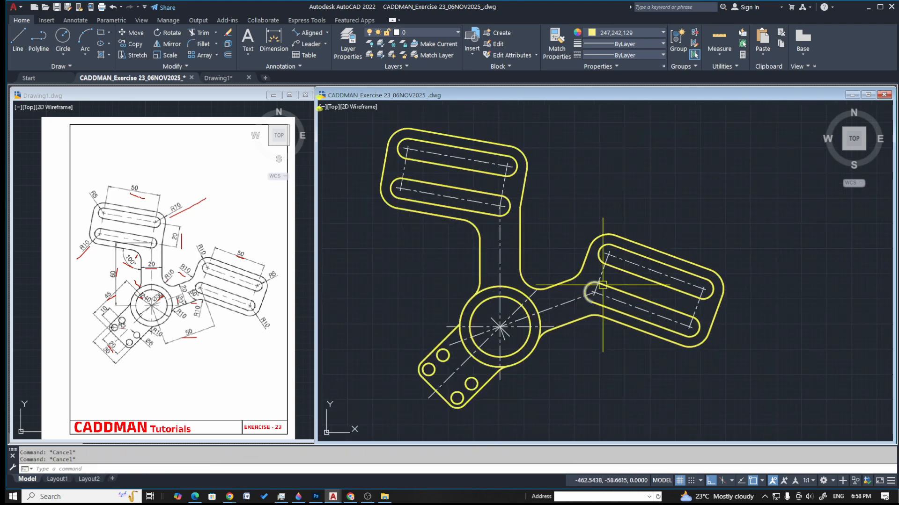
left_click(327, 33)
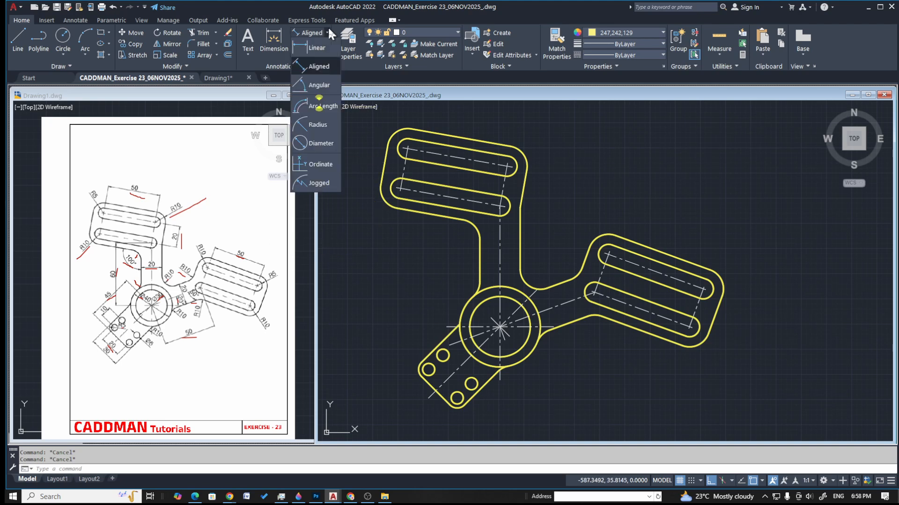
left_click(309, 50)
scroll(486, 272, "up", 5)
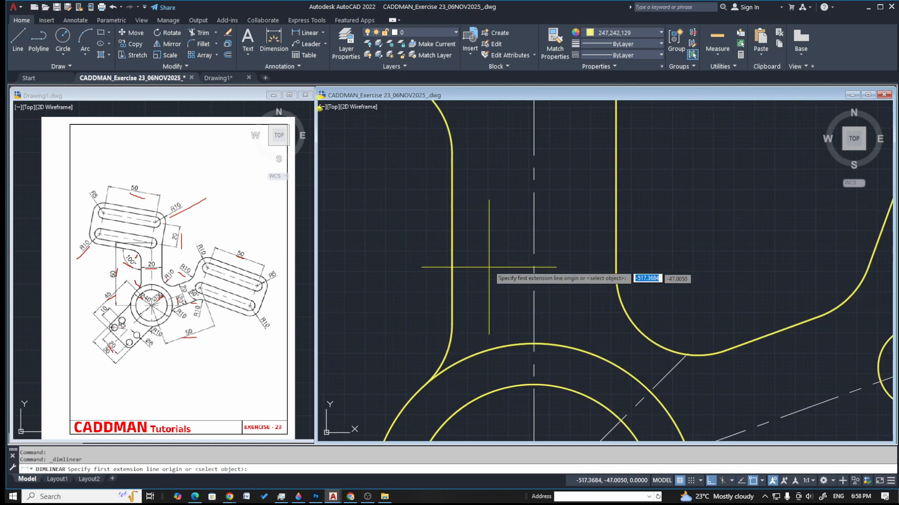
left_click(452, 223)
left_click(616, 225)
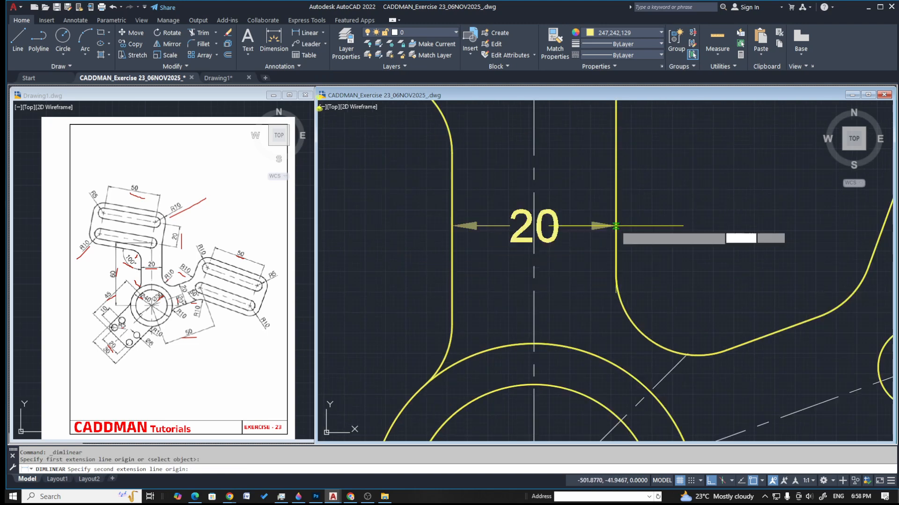
left_click(551, 234)
key("Escape")
Recolour the stem's width dimension red 205,32,39 and change it to white 255,255,255
left_click(579, 220)
left_click(546, 257)
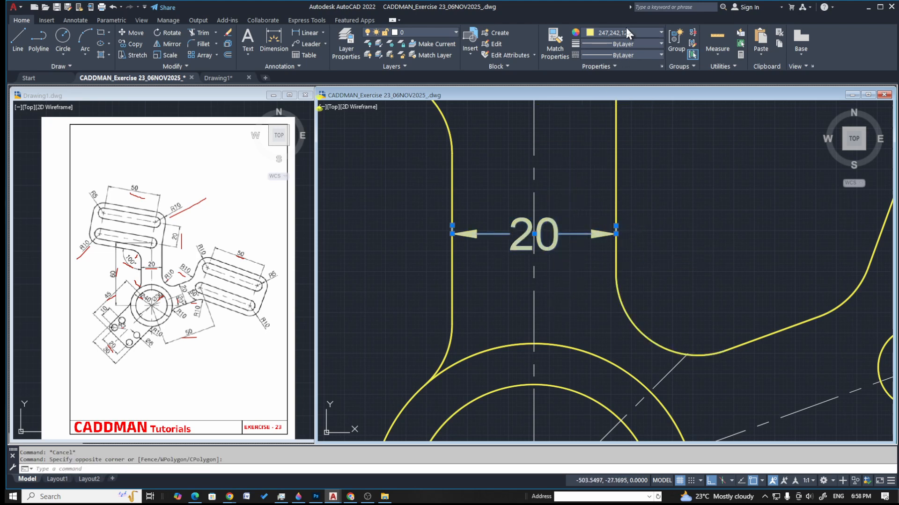
left_click(625, 29)
left_click(616, 77)
key("Escape")
scroll(529, 272, "down", 6)
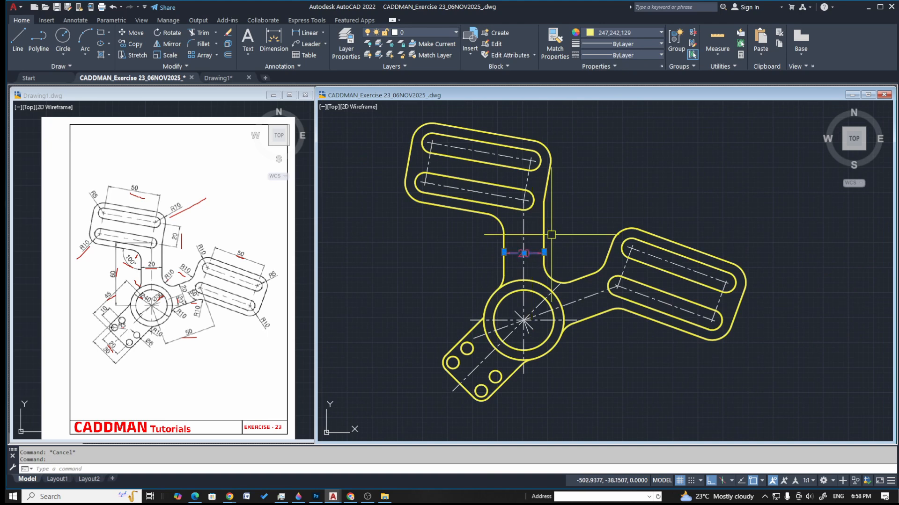
left_click(615, 34)
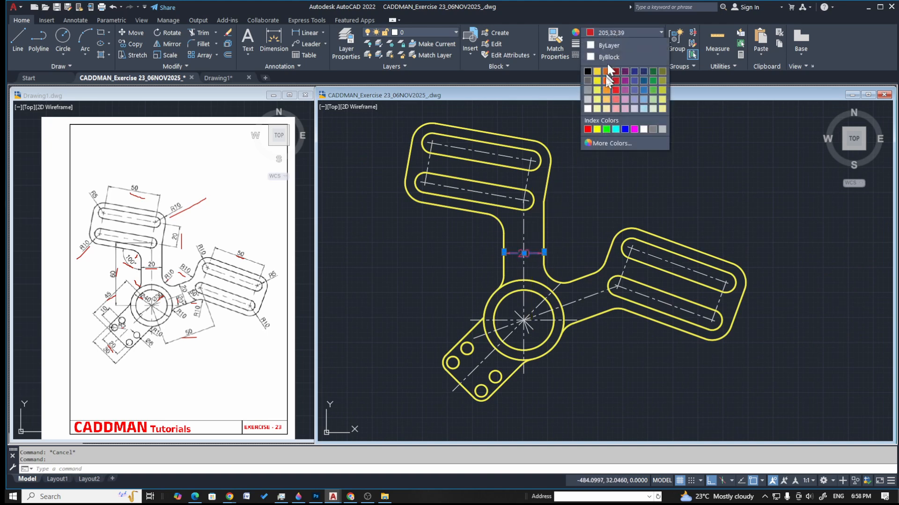
left_click(596, 99)
key("Escape")
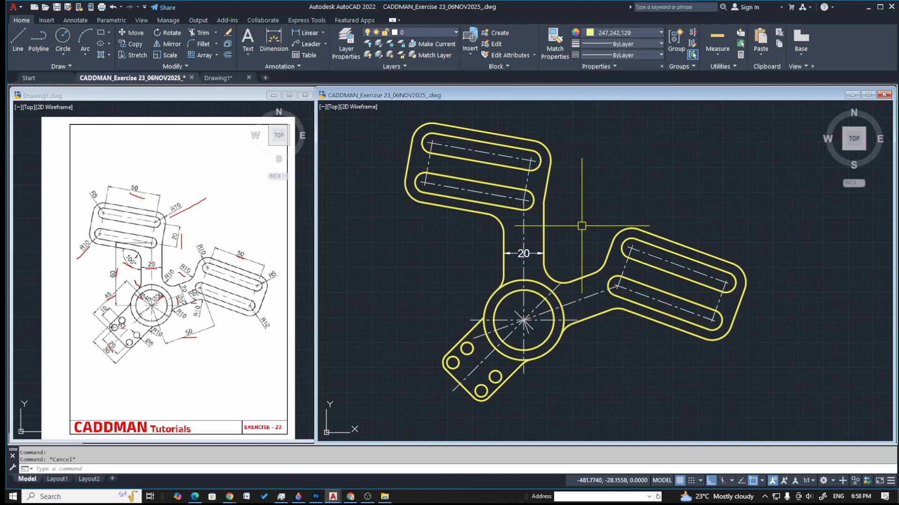
Add a vertical linear dimension from the upper-left plate's lower slot's right end centre to the hub centre, placed left of the stem
left_click(309, 32)
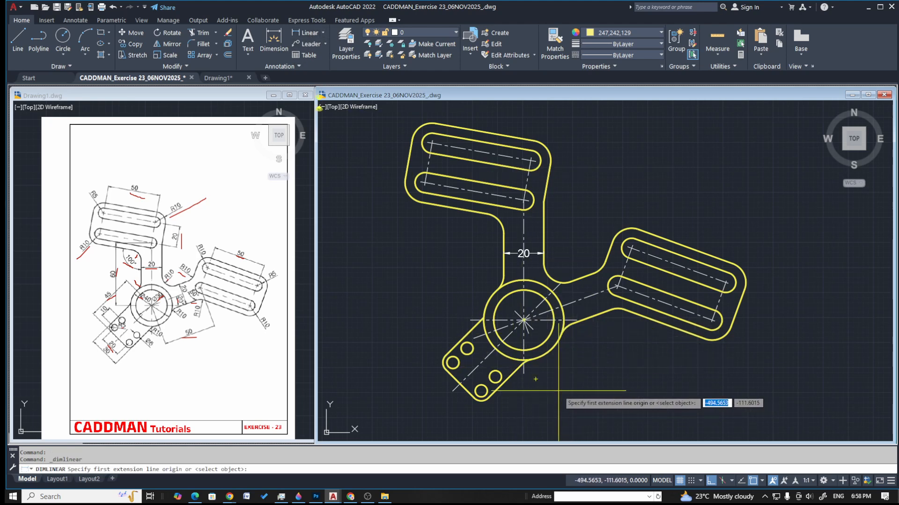
scroll(453, 227, "up", 2)
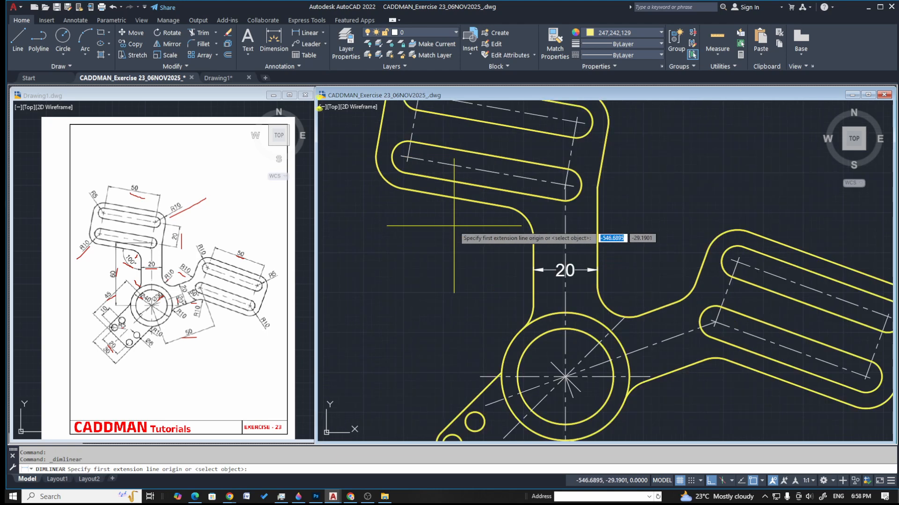
left_click(565, 185)
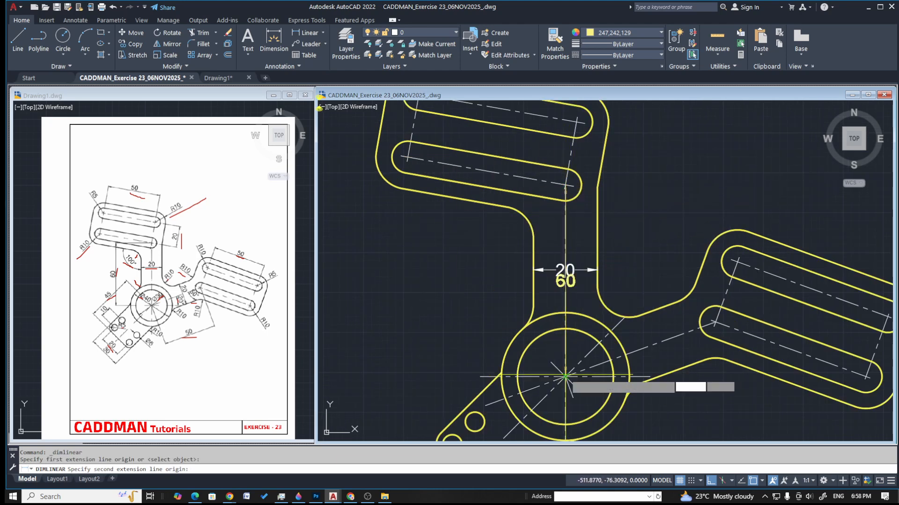
left_click(565, 376)
scroll(421, 295, "down", 2)
left_click(399, 304)
key("Escape")
Set the colour of the vertical and stem-width dimensions to ByLayer, and make ByLayer the current colour
left_click(418, 280)
left_click(406, 288)
left_click(616, 32)
left_click(605, 44)
key("Escape")
left_click(618, 32)
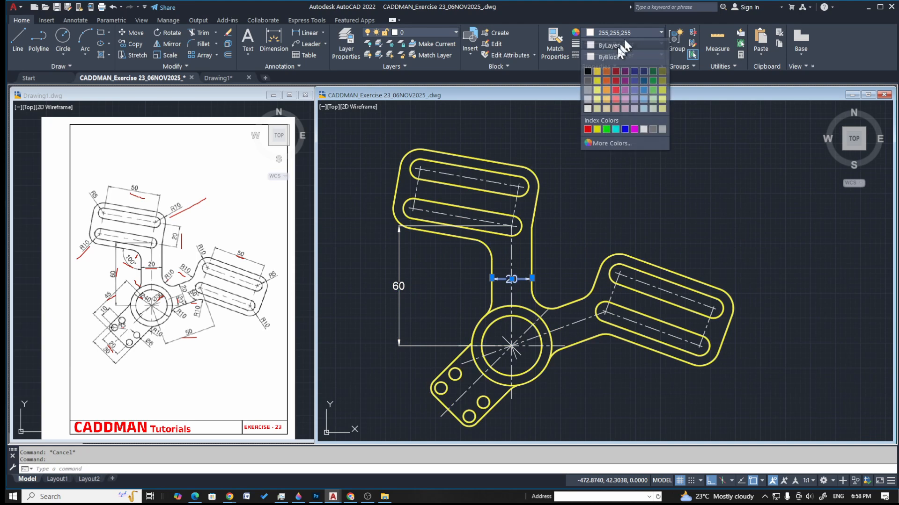
left_click(620, 44)
key("Escape")
left_click(617, 32)
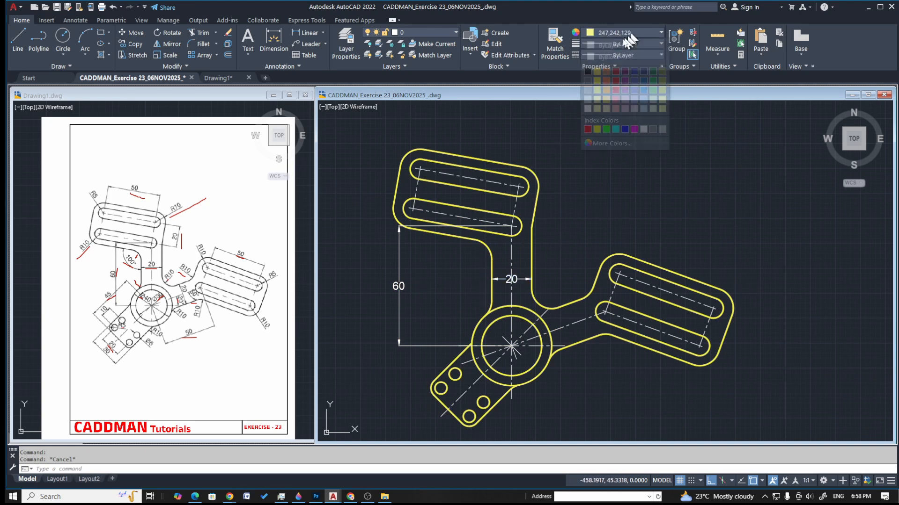
left_click(619, 44)
key("Escape")
Add an aligned dimension between the end centres of the upper-left plate's upper slot, placed above the plate
scroll(479, 303, "down", 2)
middle_click_drag(479, 303, 475, 290)
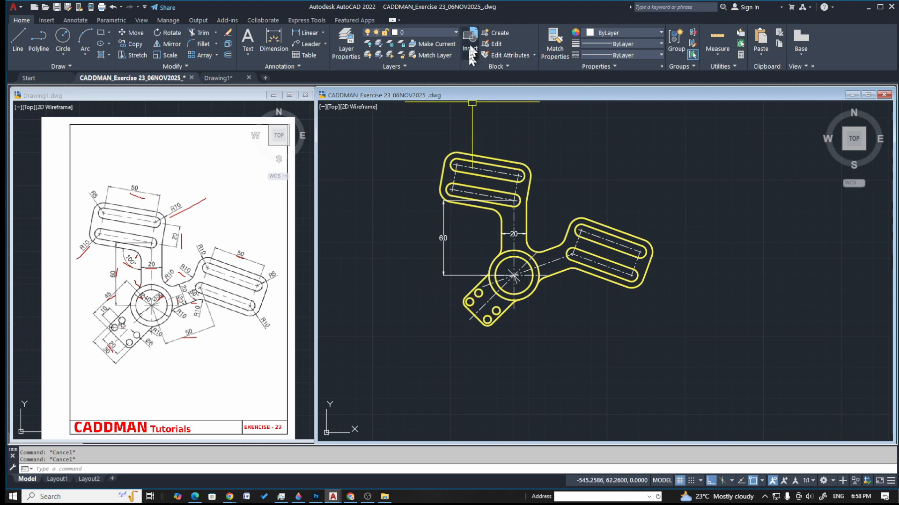
left_click(322, 33)
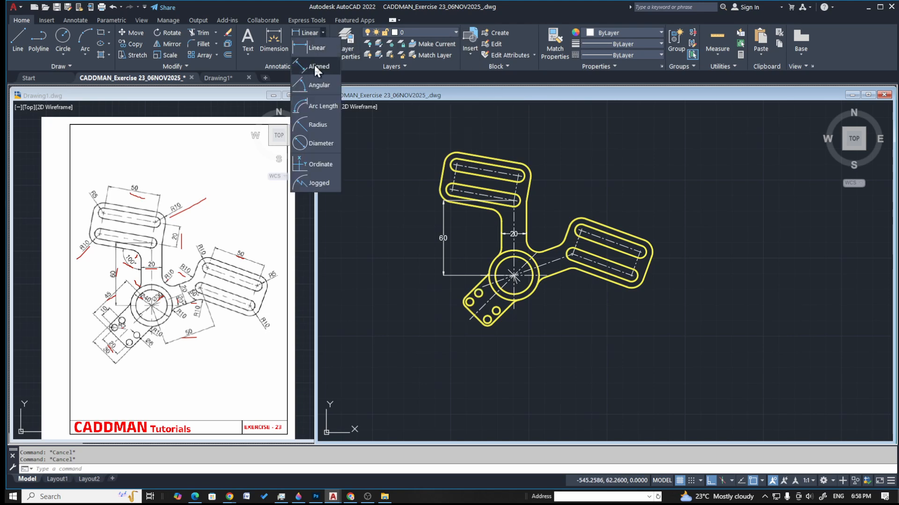
left_click(315, 67)
scroll(457, 180, "up", 5)
left_click(397, 213)
left_click(647, 253)
scroll(604, 123, "down", 5)
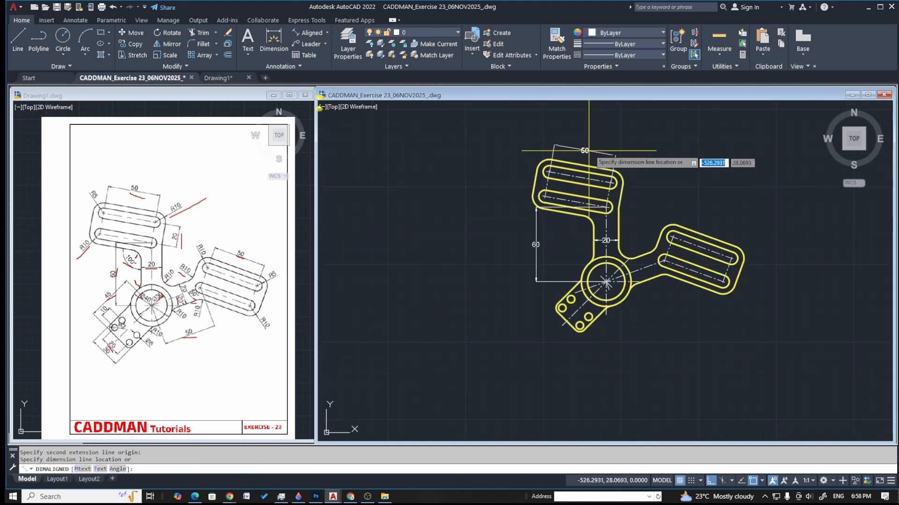
left_click(593, 145)
Add an aligned dimension between the end centres of the right plate's upper slot, placed above the plate
scroll(717, 251, "up", 5)
key("space")
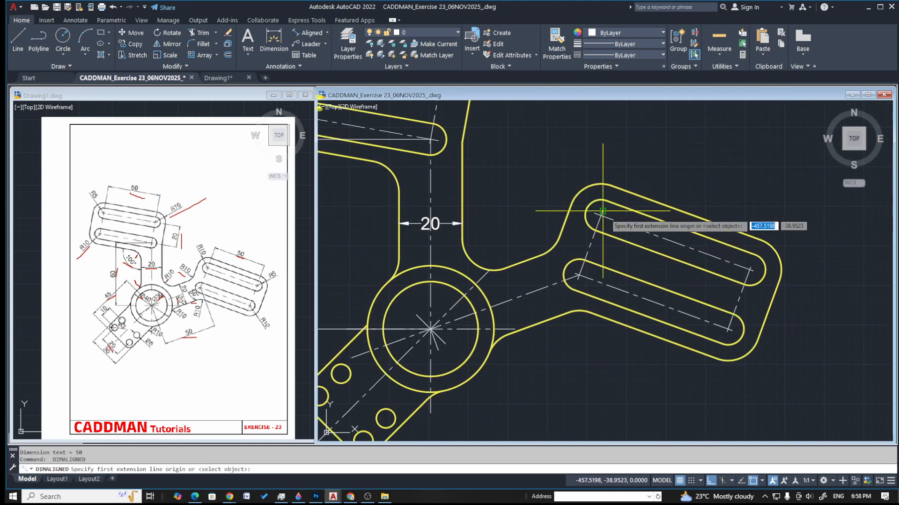
left_click(601, 215)
left_click(750, 270)
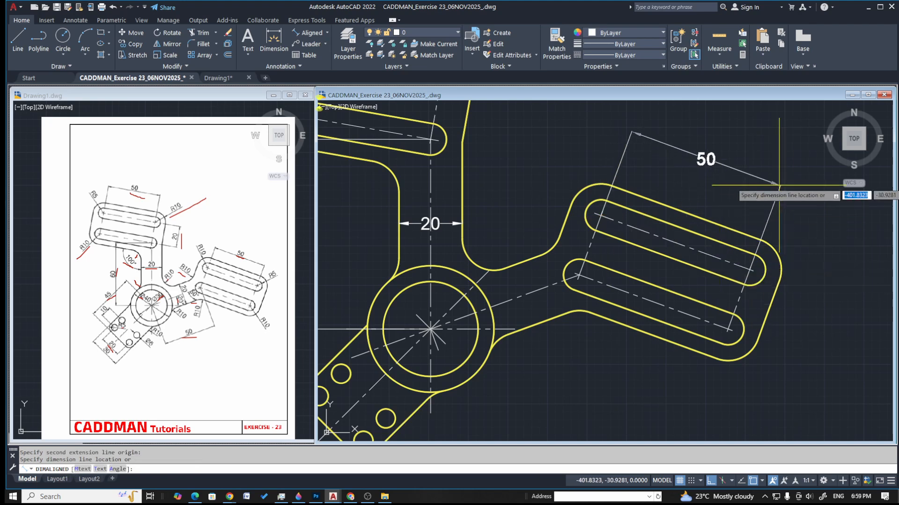
left_click(732, 182)
scroll(616, 219, "down", 4)
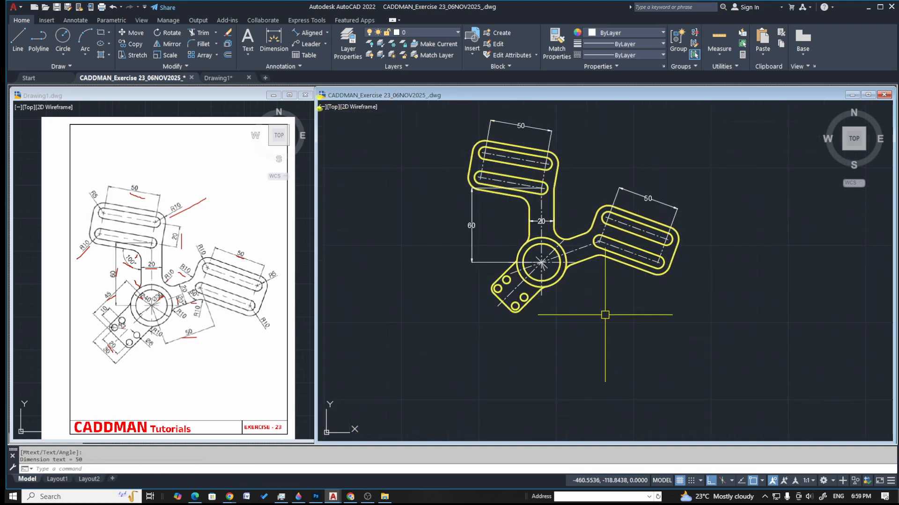
Add an aligned dimension for the spacing between the upper-left plate's two slots, placed right of the plate
key("space")
scroll(548, 175, "up", 6)
left_click(532, 154)
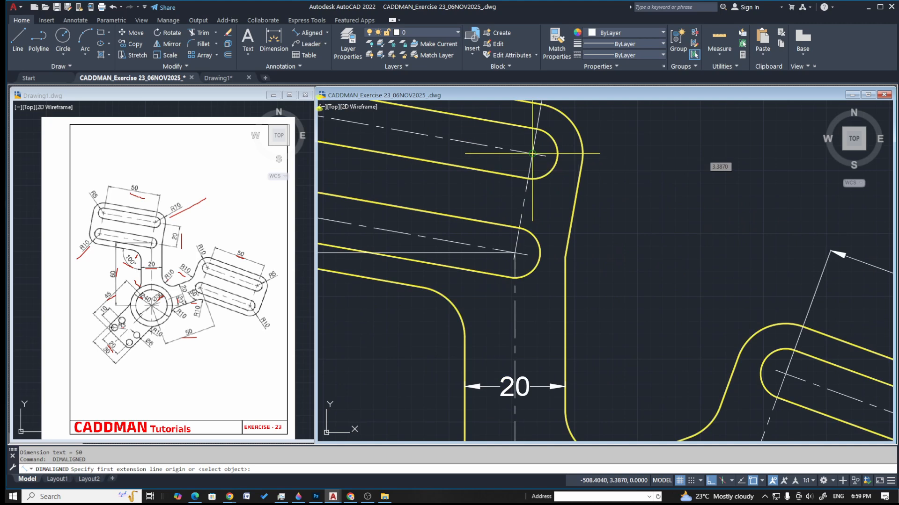
left_click(515, 253)
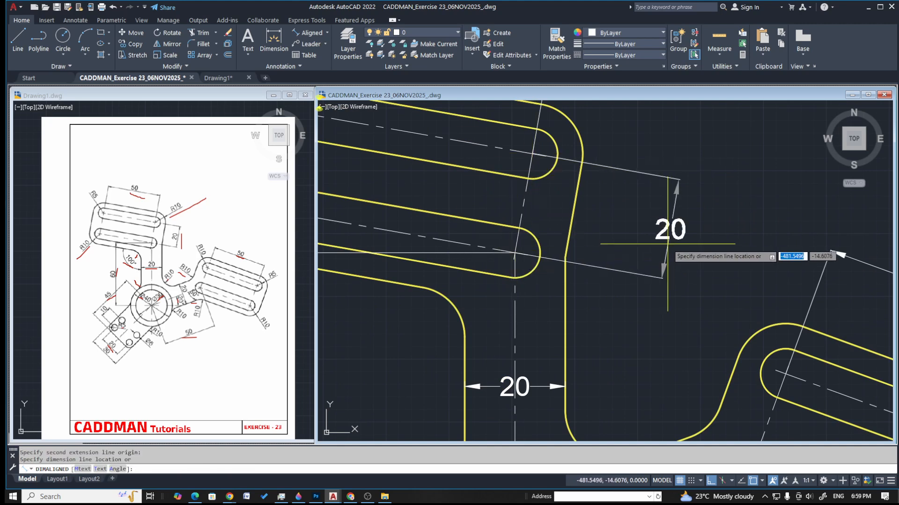
left_click(630, 242)
Add an aligned dimension from the ring's centre to the outer end of the lower-left arm, placed above the arm
scroll(477, 225, "down", 5)
scroll(590, 306, "up", 4)
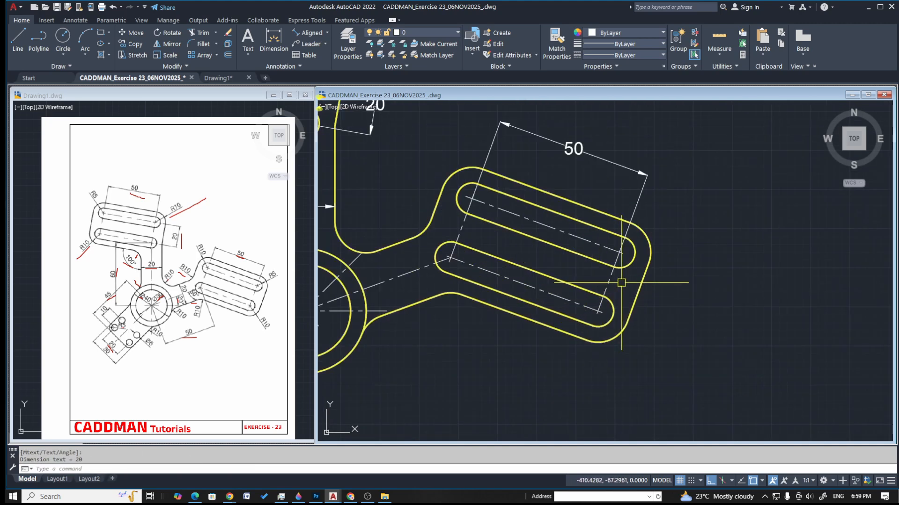
scroll(618, 267, "down", 4)
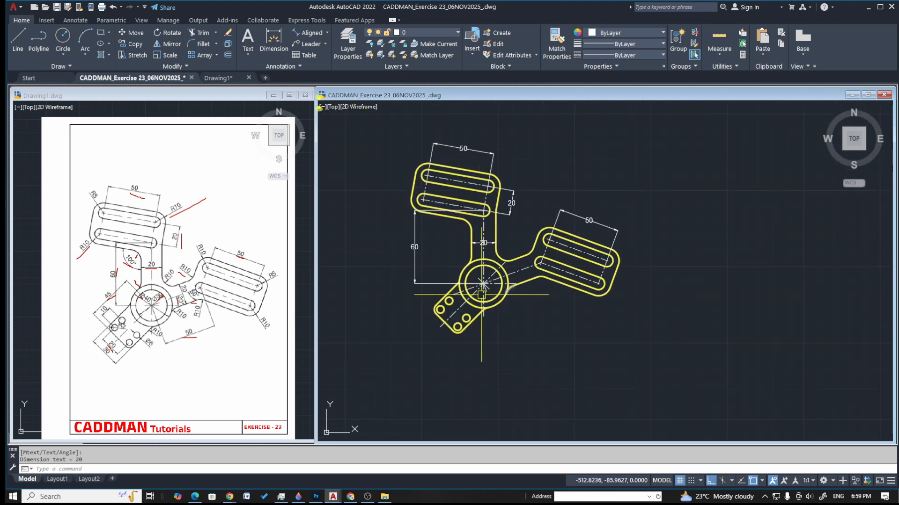
scroll(462, 274, "up", 4)
key("Return")
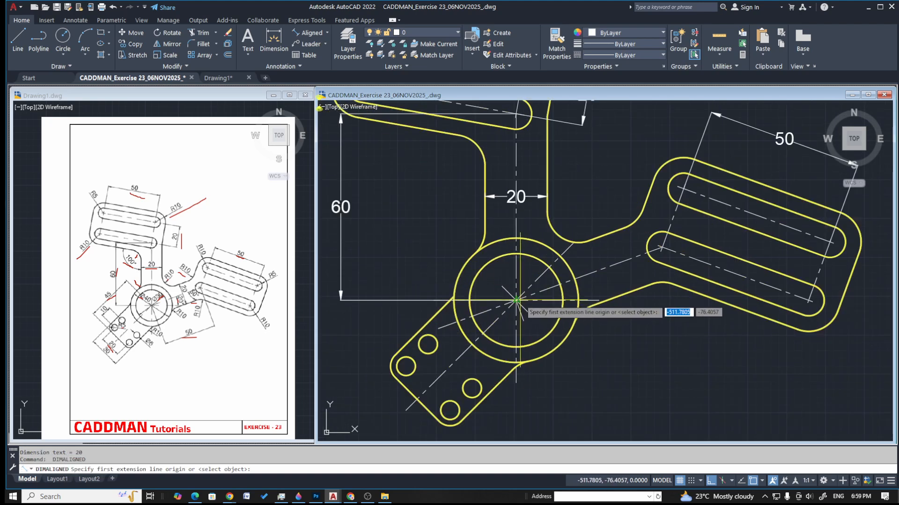
left_click(516, 300)
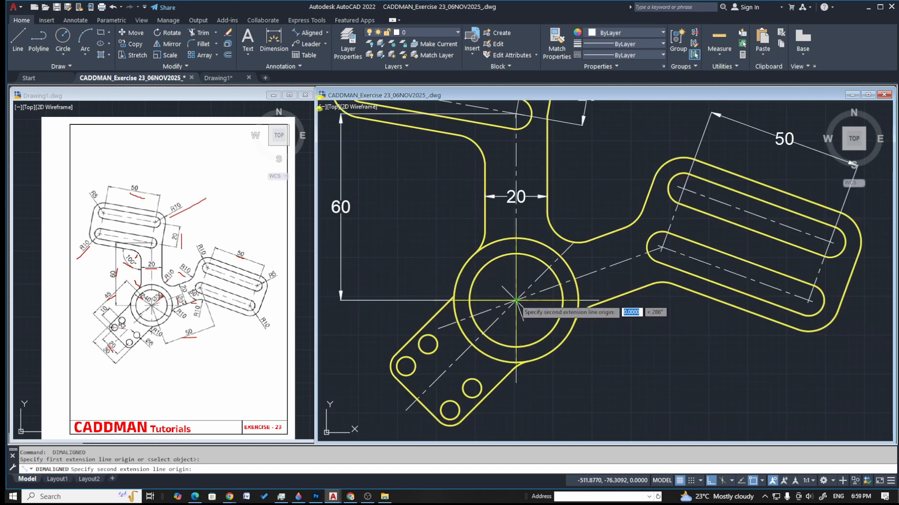
left_click(417, 399)
scroll(421, 301, "down", 1)
scroll(413, 297, "up", 3)
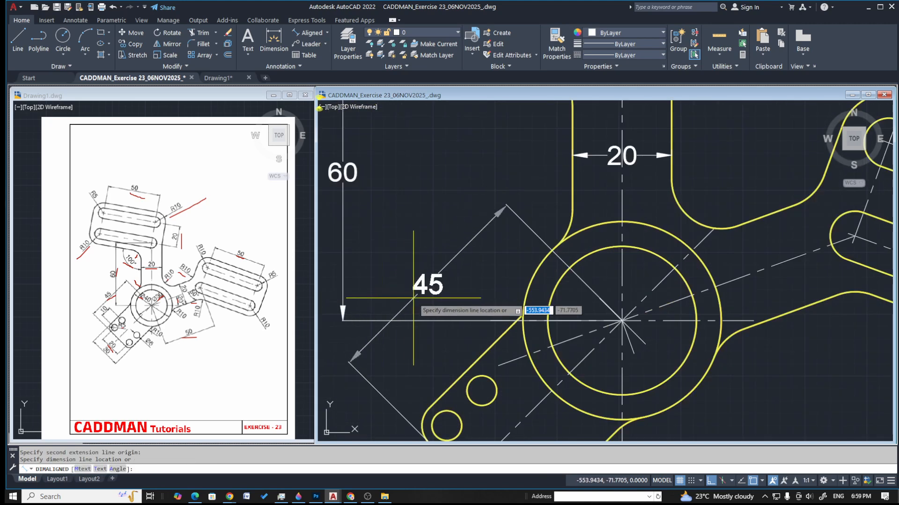
left_click(413, 298)
Add an aligned dimension between the centres of the two holes along the lower-left arm's upper edge, placed inside the arm-length dimension
scroll(536, 233, "down", 5)
scroll(481, 304, "up", 7)
key("Return")
left_click(601, 244)
left_click(656, 188)
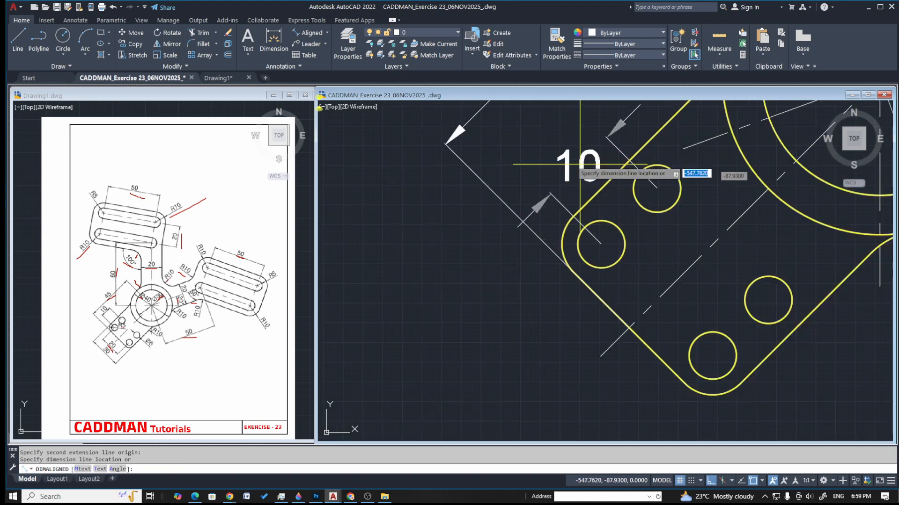
left_click(549, 150)
Add an aligned dimension between the centres of the two outermost holes across the lower-left arm, placed beyond the arm's end
scroll(472, 276, "down", 5)
scroll(569, 284, "up", 5)
key("Return")
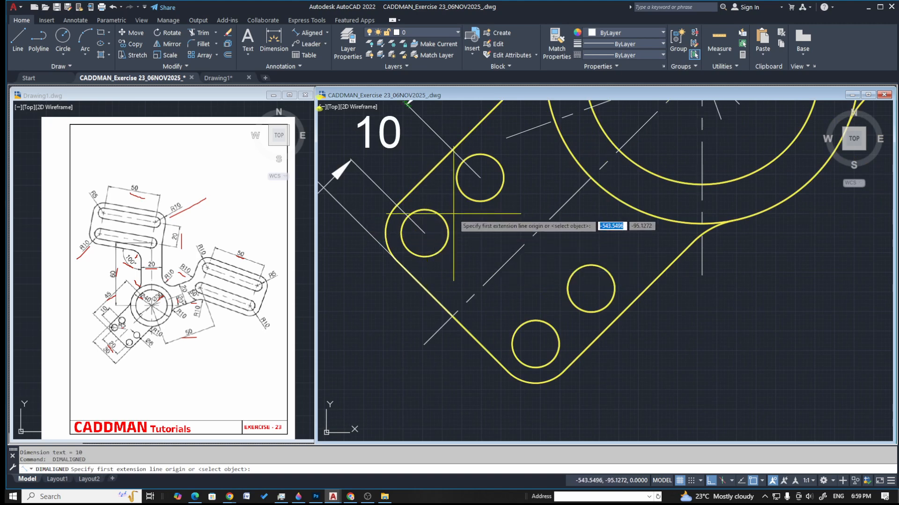
left_click(424, 233)
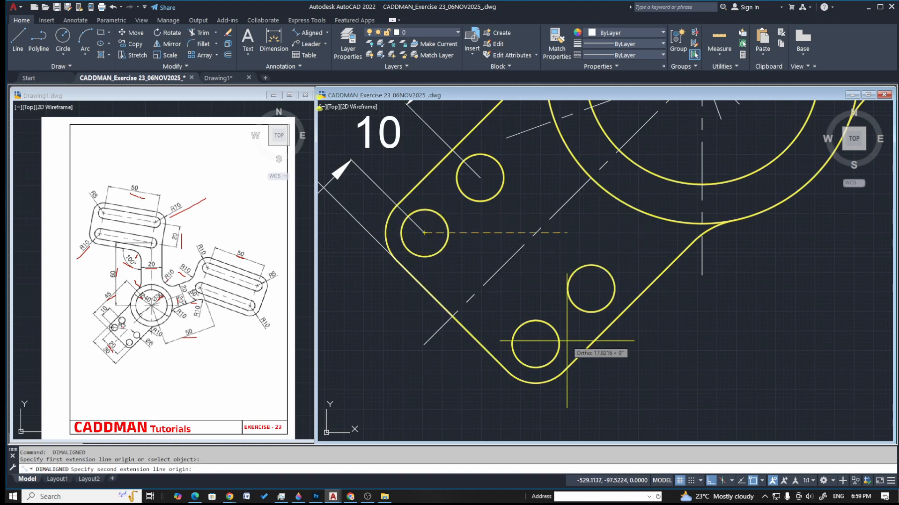
left_click(534, 343)
scroll(428, 341, "down", 4)
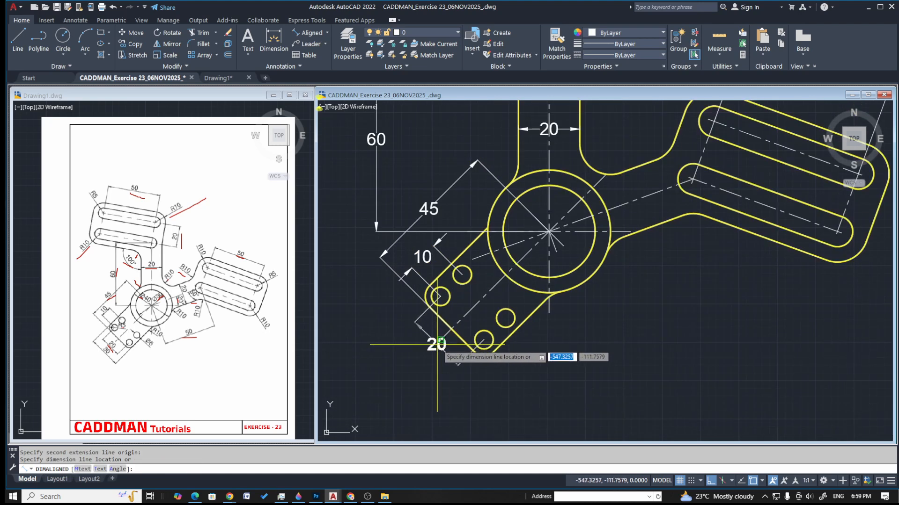
left_click(423, 354)
Add an aligned dimension across the full width of the lower-left arm, placed outside the hole-spacing dimension
key("Return")
scroll(428, 286, "up", 4)
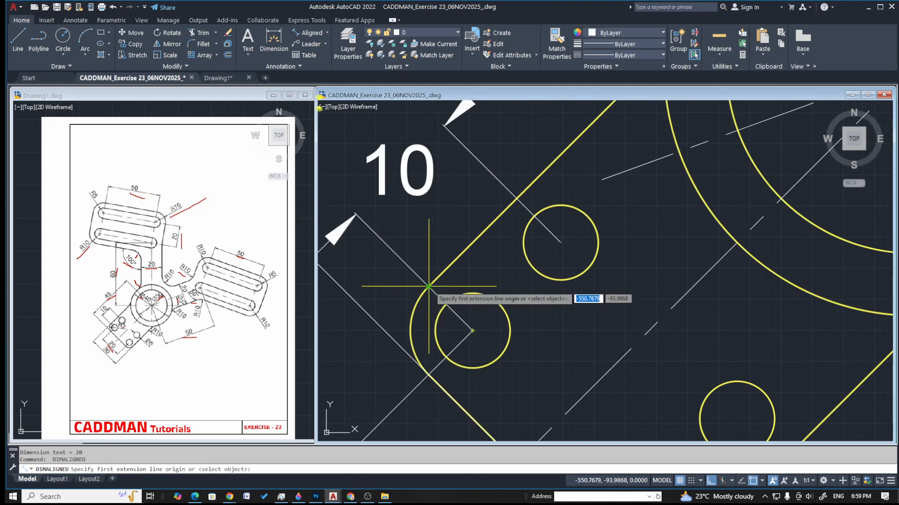
left_click(429, 286)
scroll(511, 269, "down", 4)
left_click(582, 378)
scroll(449, 369, "down", 4)
left_click(422, 389)
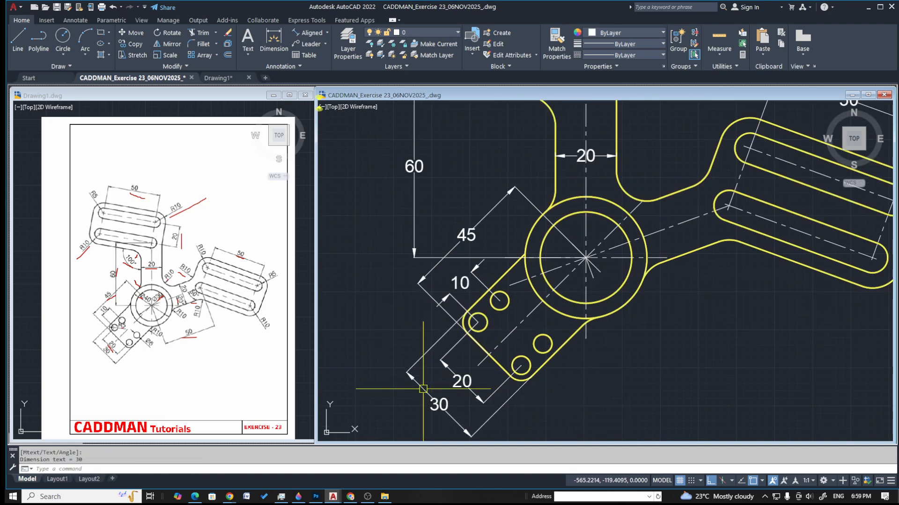
Add an aligned dimension from the ring's centre to the near end centre of the right plate's lower slot, placed below the right arm
scroll(443, 323, "down", 4)
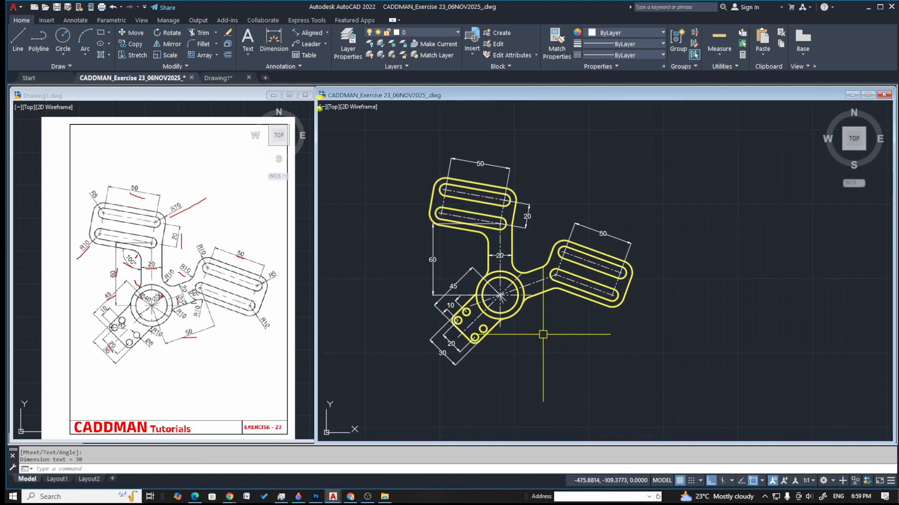
scroll(542, 328, "up", 6)
scroll(513, 301, "down", 3)
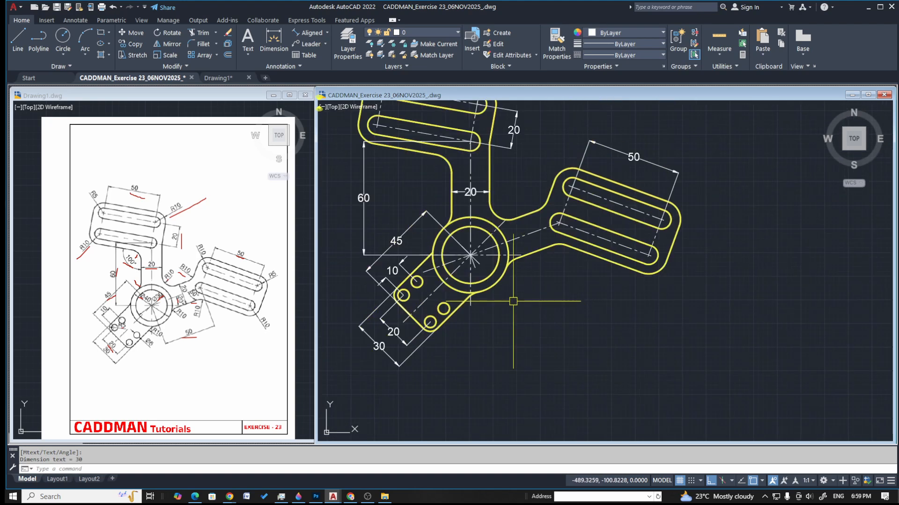
scroll(508, 253, "up", 2)
key("Return")
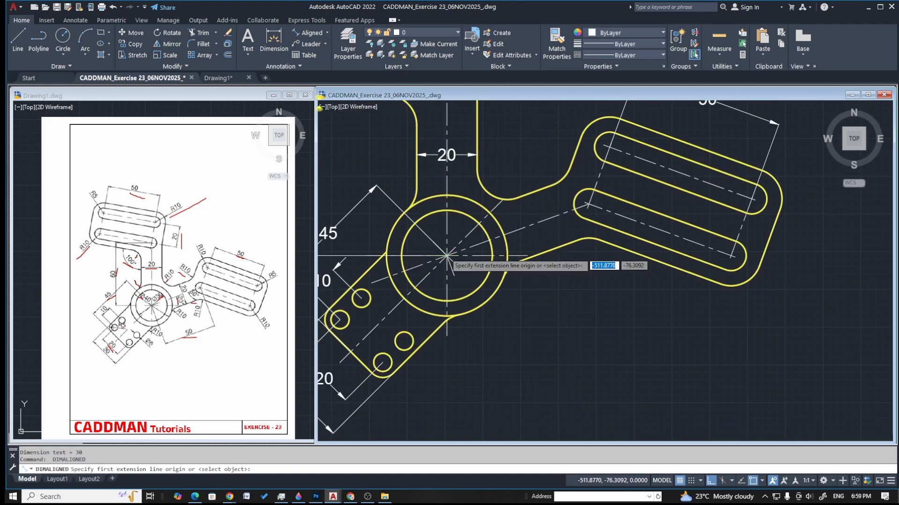
scroll(446, 256, "up", 2)
left_click(447, 256)
left_click(673, 174)
scroll(582, 316, "down", 4)
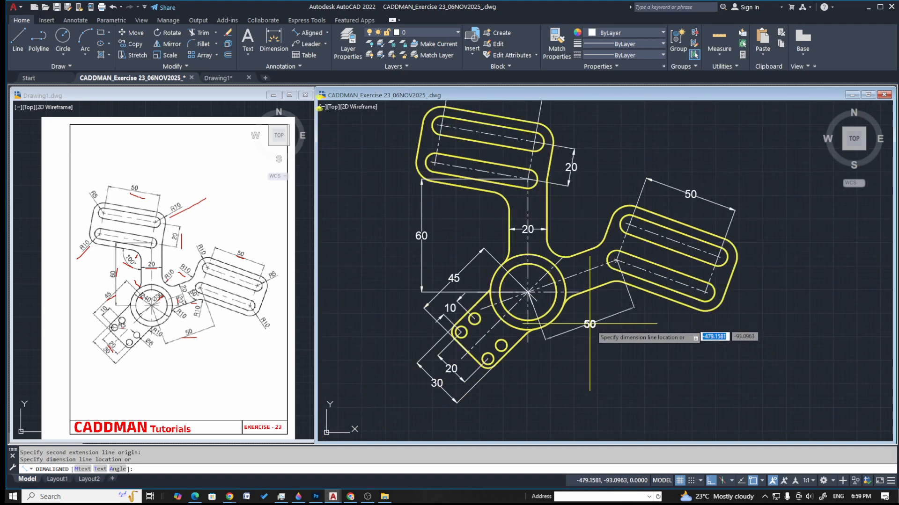
left_click(592, 333)
Add an aligned dimension across the width of the right arm, placed within the arm between its two edges
middle_click_drag(592, 333, 571, 353)
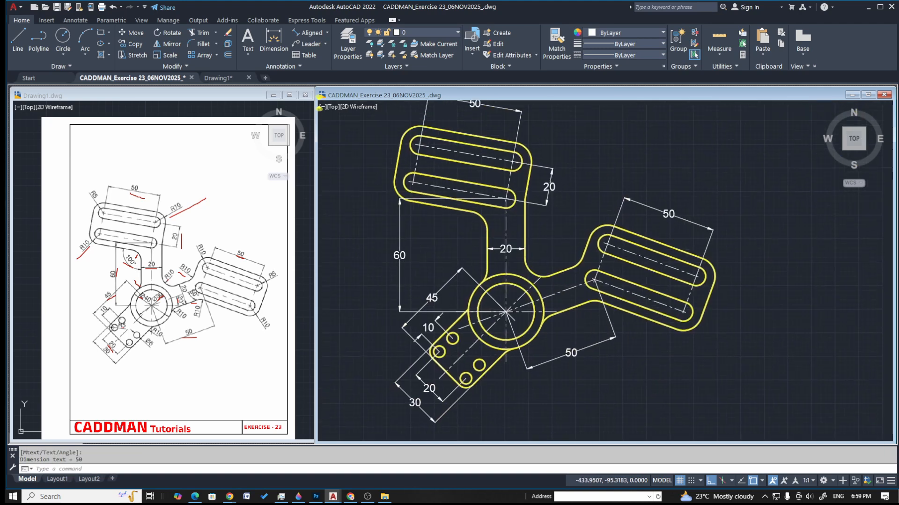
scroll(609, 296, "up", 2)
key("Return")
left_click(531, 258)
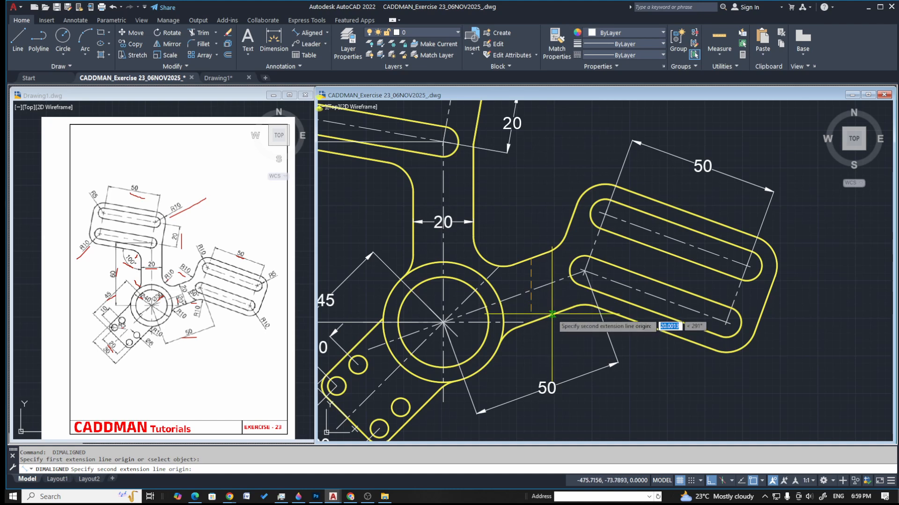
left_click(553, 314)
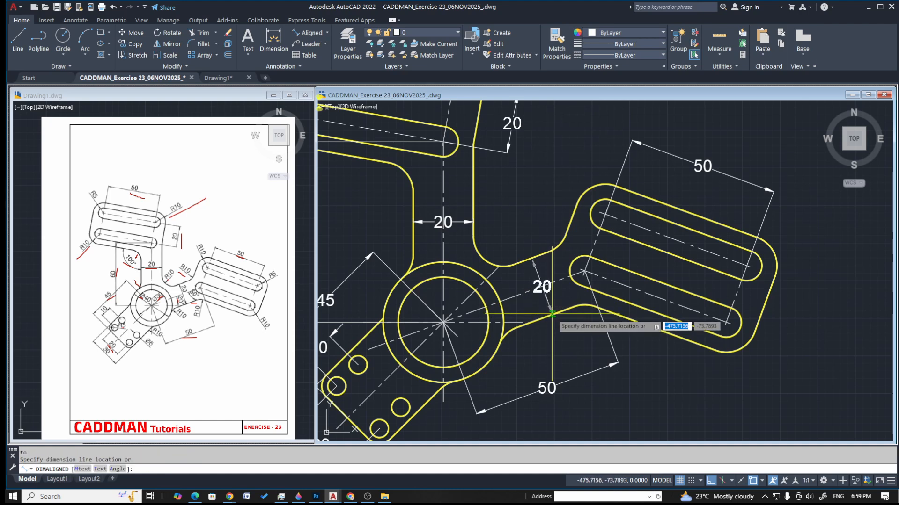
left_click(550, 308)
Add a radius dimension to the lower-left outer corner of the upper-left plate, placed outside the plate
mouse_move(592, 288)
middle_mouse_down()
mouse_move(668, 235)
mouse_move(656, 309)
middle_mouse_up()
left_click(327, 32)
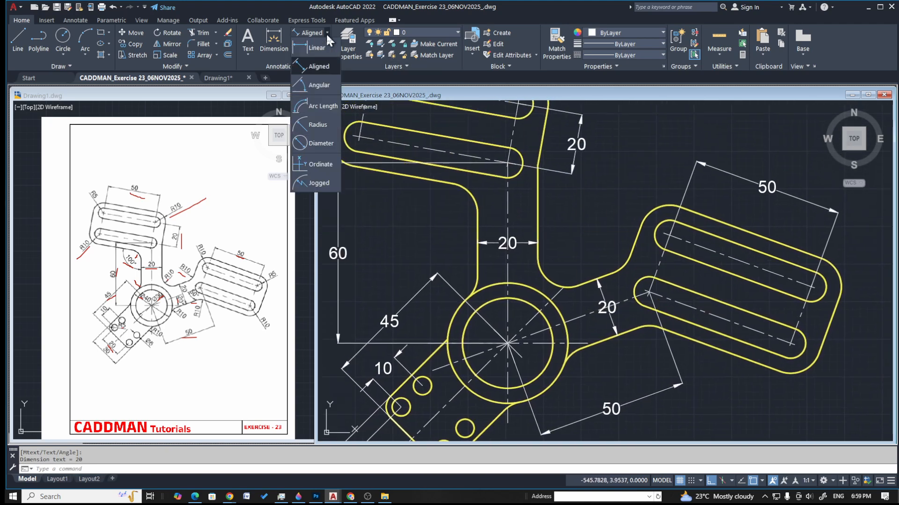
left_click(317, 124)
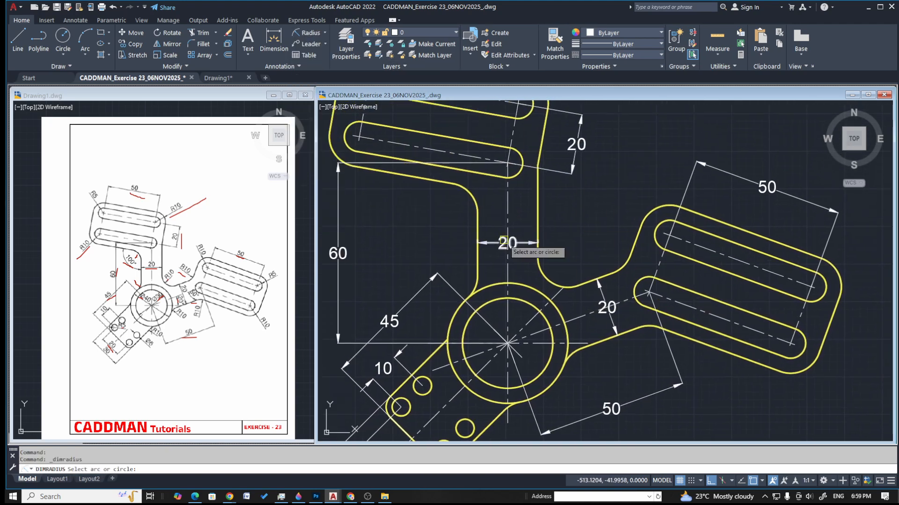
scroll(411, 215, "down", 2)
scroll(376, 183, "up", 2)
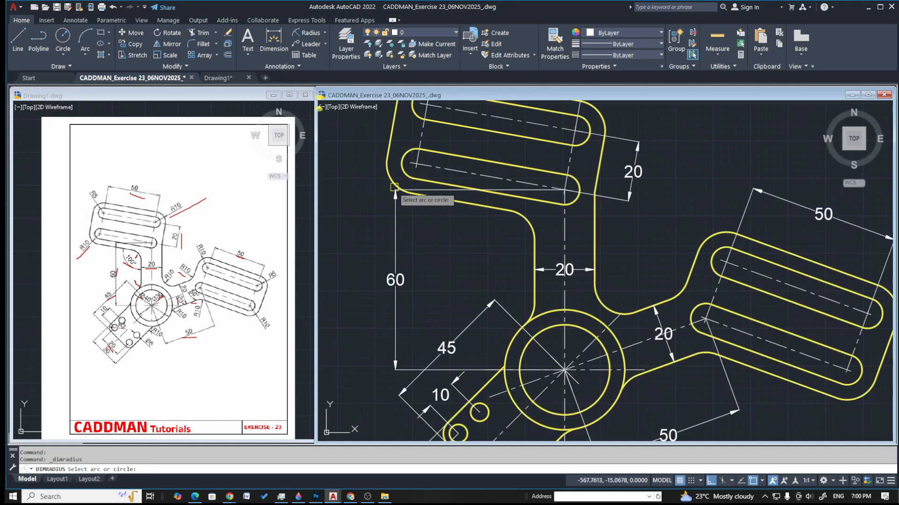
left_click(394, 187)
left_click(363, 200)
Add a radius dimension to the upper-right outer corner of the upper-left plate, placed outside the plate
scroll(501, 237, "down", 2)
scroll(602, 180, "up", 2)
key("space")
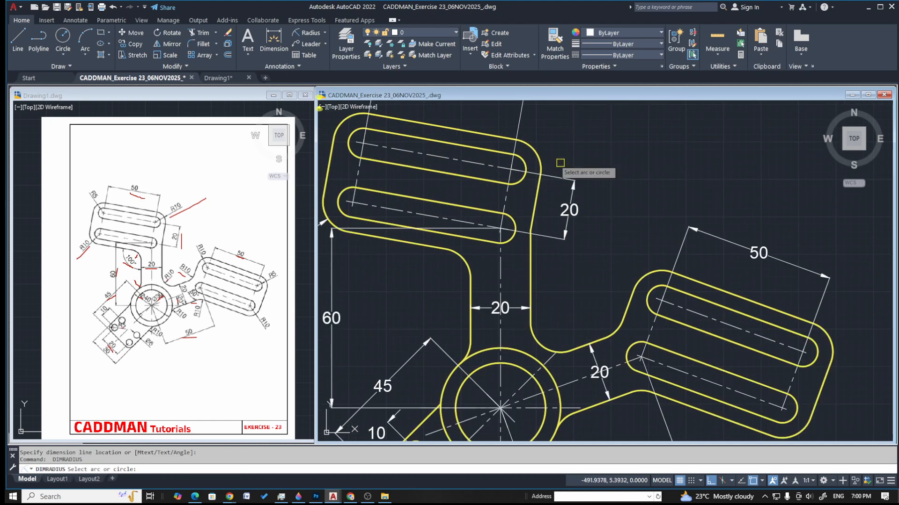
left_click(535, 161)
left_click(608, 140)
Add a radius dimension to the left rounded end of the upper-left plate's upper slot, placed outside the plate
scroll(505, 206, "down", 2)
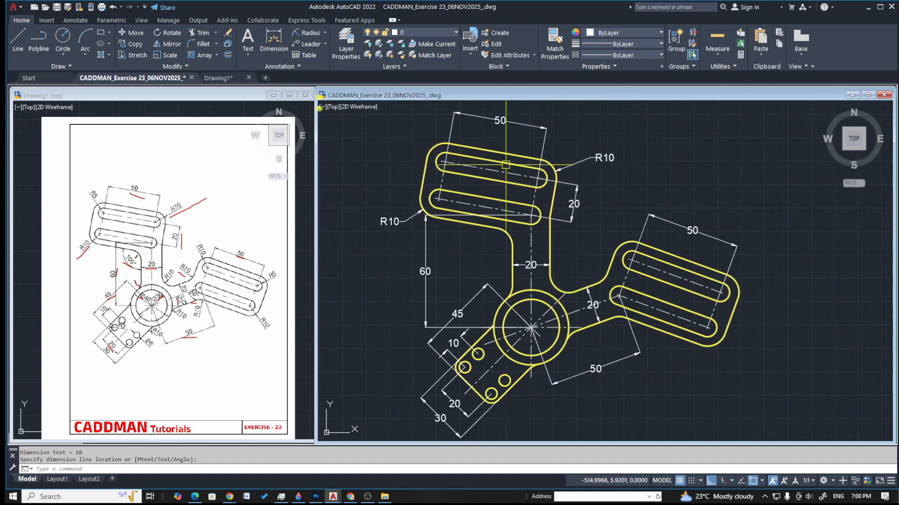
scroll(410, 150, "up", 4)
key("space")
left_click(392, 192)
left_click(330, 159)
Add a radius dimension to the fillet between the vertical stem and the right arm's upper edge
scroll(464, 228, "down", 5)
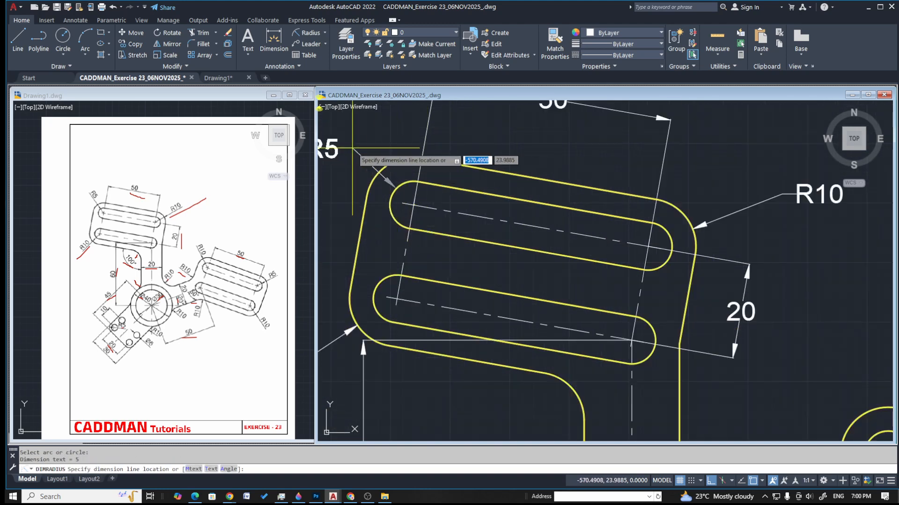
scroll(503, 241, "up", 4)
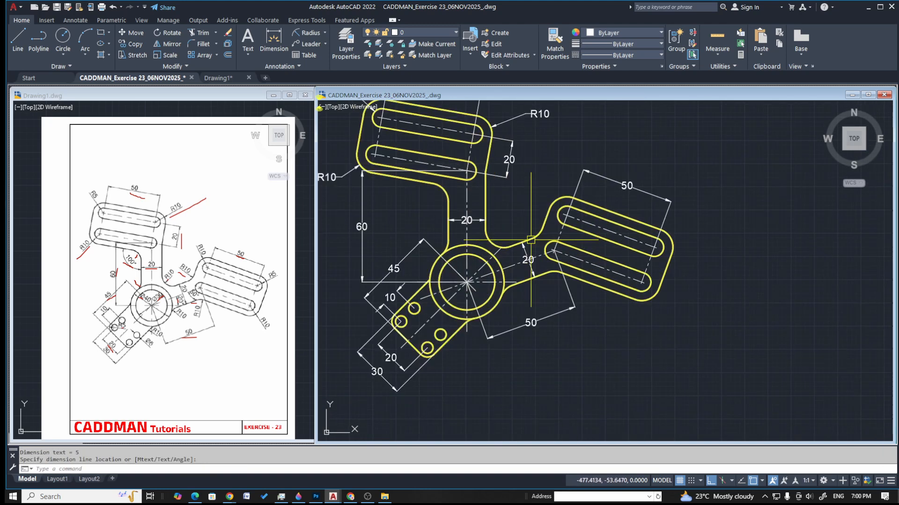
key("space")
left_click(471, 239)
left_click(486, 223)
Add radius dimensions to the fillet joining the right arm's upper edge to the right plate and to that plate's upper-left corner
key("space")
left_click(549, 199)
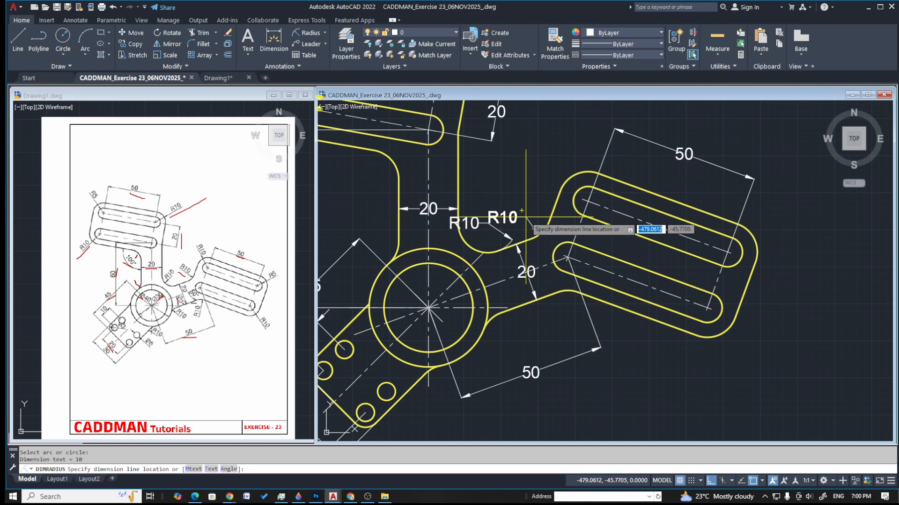
left_click(525, 217)
key("space")
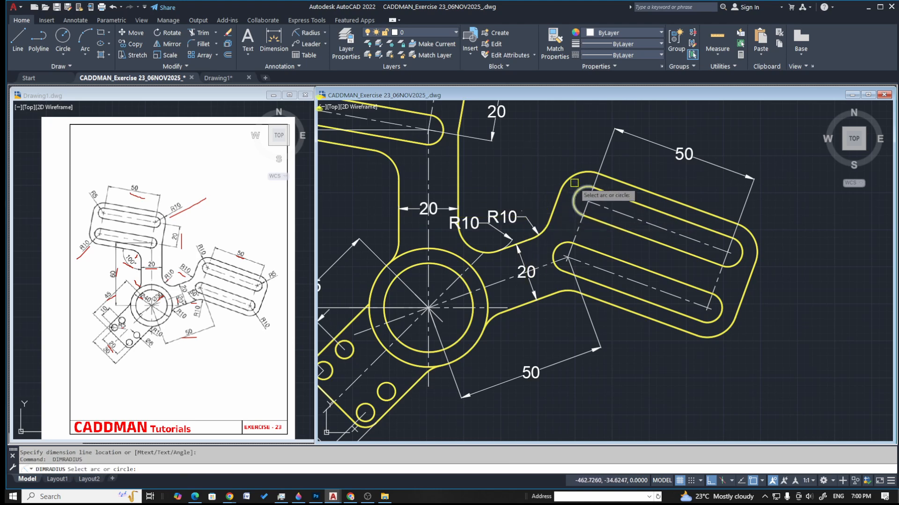
left_click(569, 185)
left_click(560, 147)
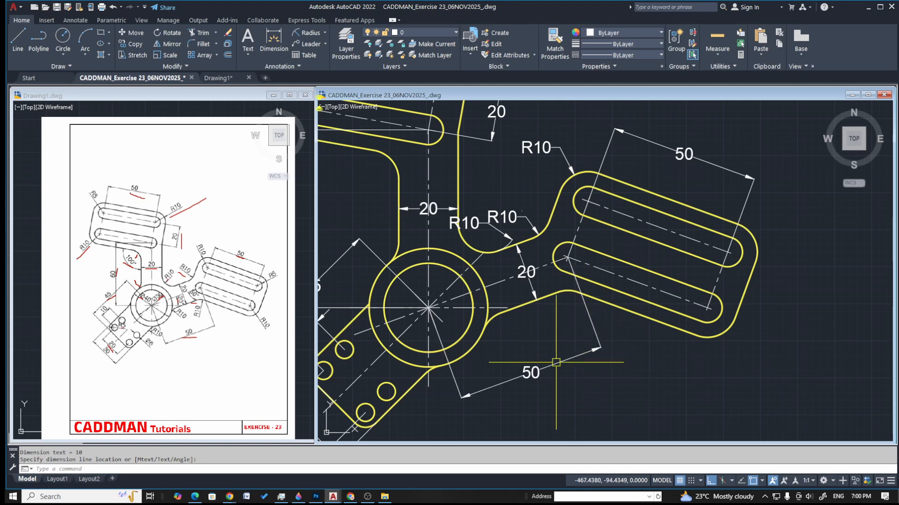
Add a radius dimension to the fillet between the ring and the lower-left arm's lower edge
key("space")
scroll(440, 388, "up", 4)
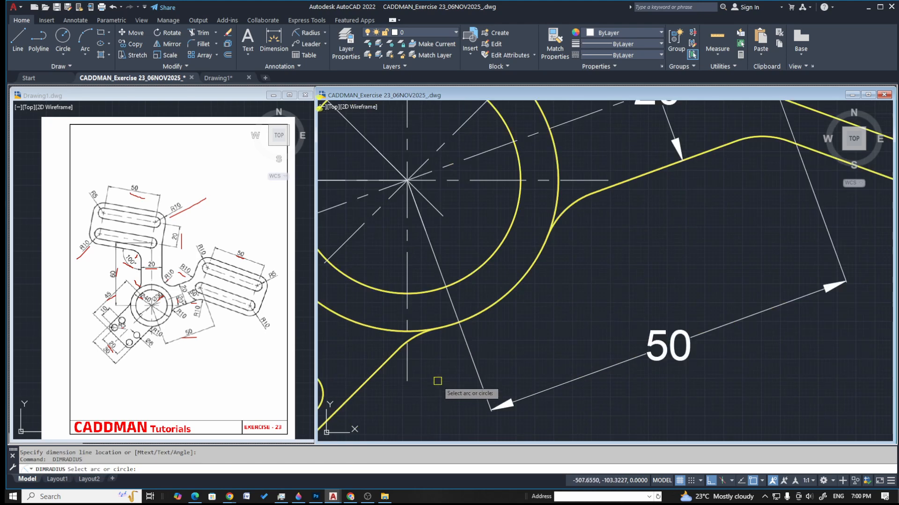
left_click(417, 340)
scroll(418, 339, "down", 2)
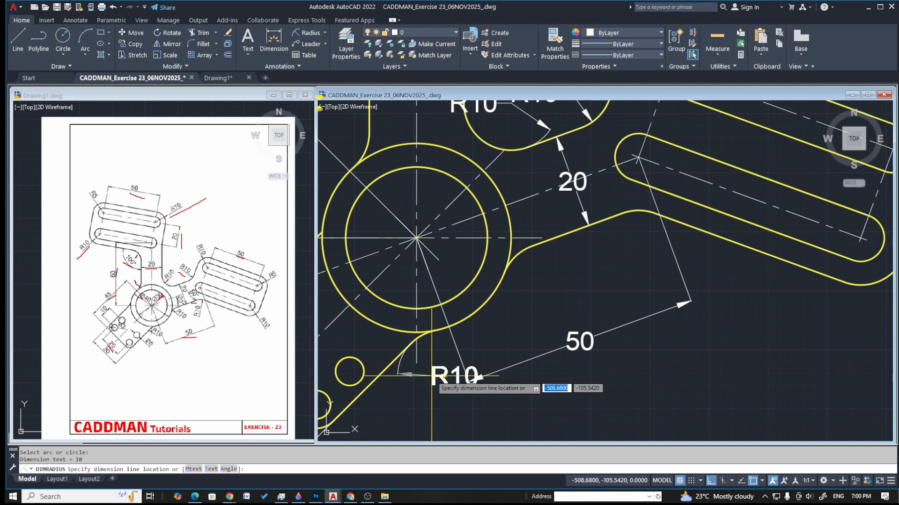
left_click(449, 349)
Add a radius dimension to the fillet between the ring and the right arm's lower edge, placed below the arm
scroll(501, 285, "down", 2)
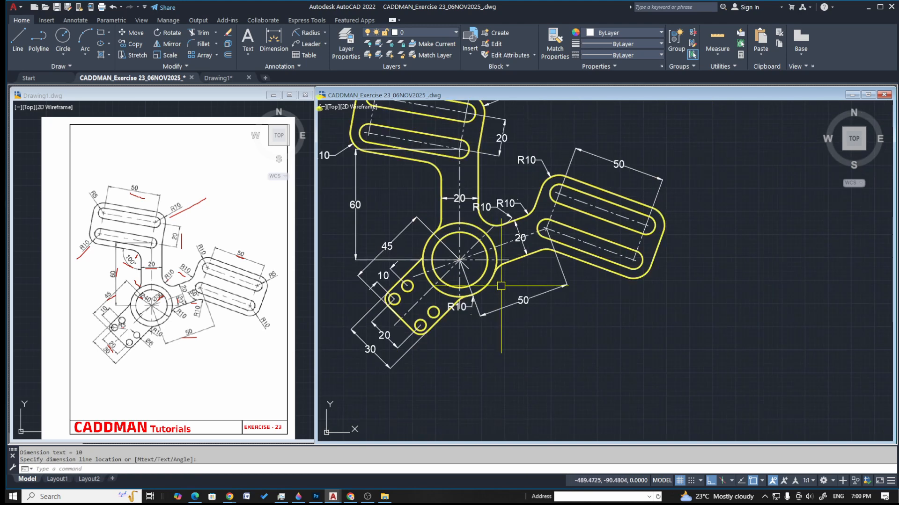
scroll(528, 285, "up", 2)
key("space")
left_click(460, 239)
left_click(477, 264)
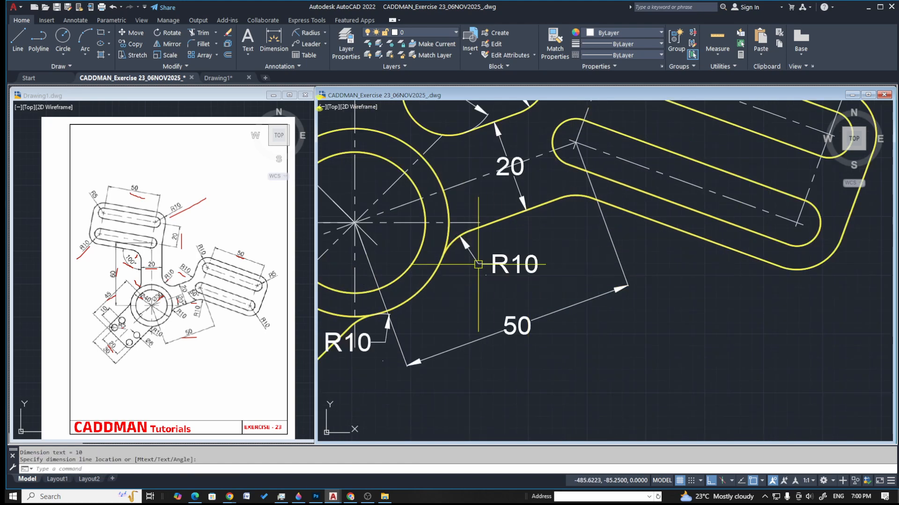
Add a radius dimension to the fillet between the right arm's lower edge and the right plate, placed below the arm
scroll(554, 256, "down", 2)
scroll(575, 237, "up", 2)
key("space")
left_click(538, 234)
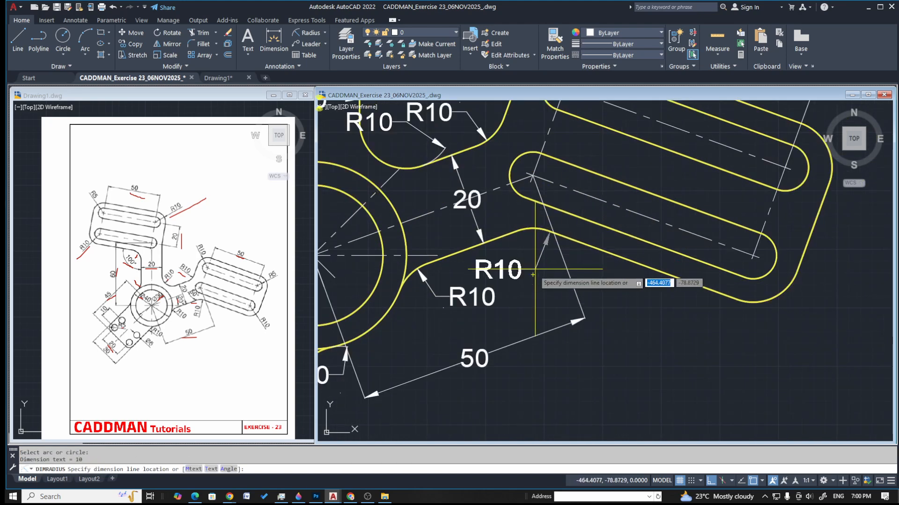
left_click(539, 262)
Add a radius dimension to the right plate's lower-right corner, placed outside below the corner
scroll(517, 287, "down", 2)
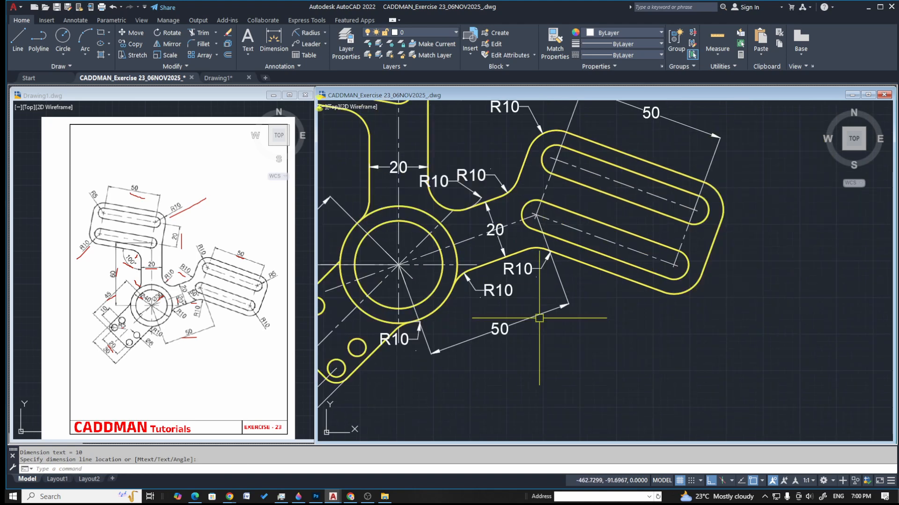
scroll(748, 257, "up", 2)
key("space")
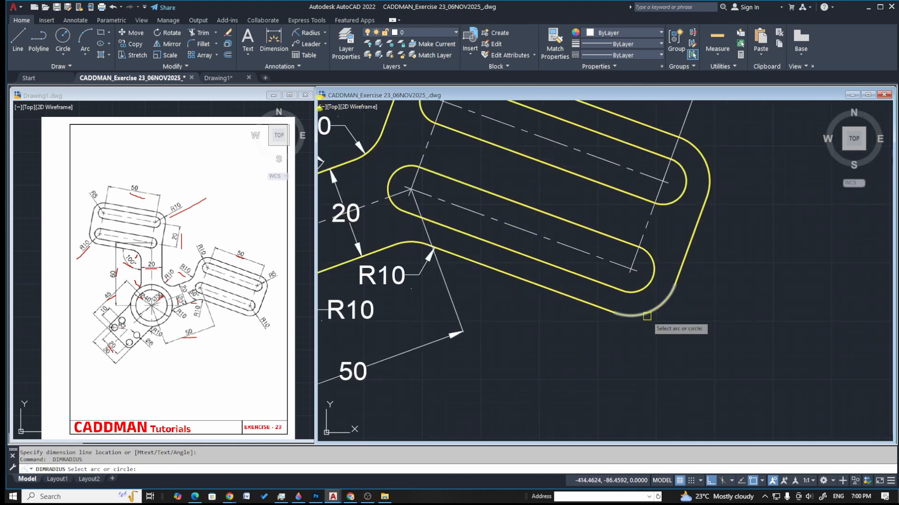
left_click(647, 316)
left_click(597, 358)
scroll(596, 358, "down", 2)
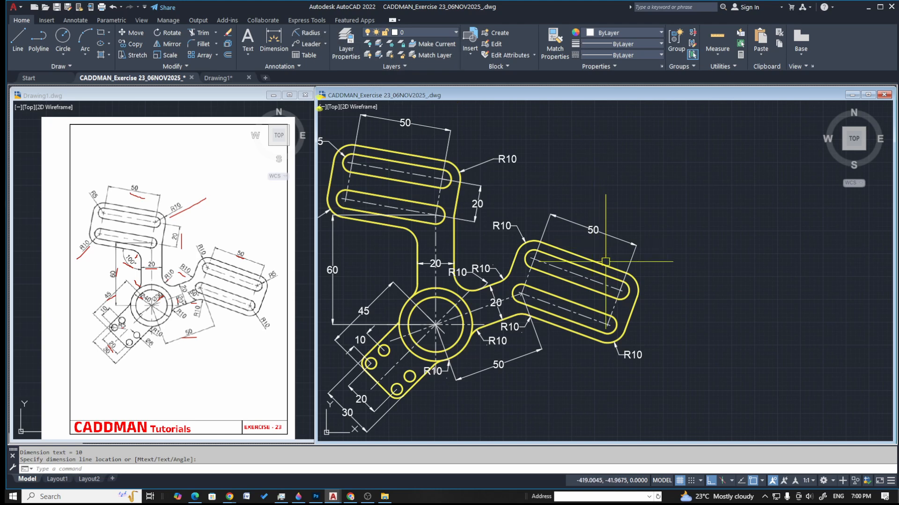
Add a radius dimension to the right end of the right plate's upper slot, placed outside the plate
left_click(310, 35)
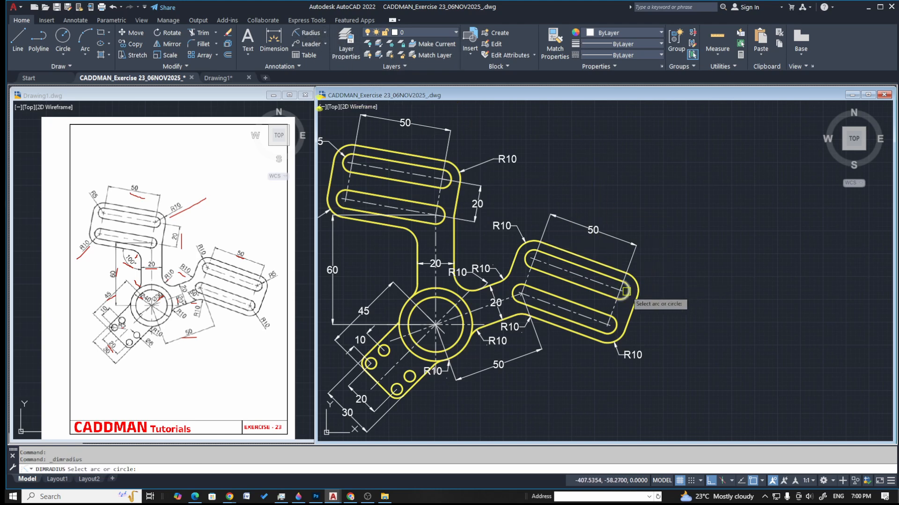
left_click(626, 292)
left_click(656, 279)
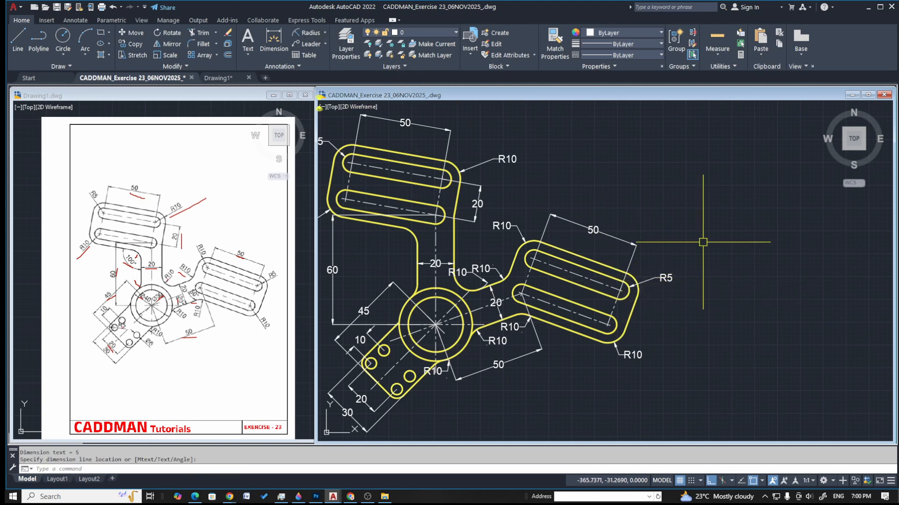
Add a diameter dimension to the small hole nearest the ring along the lower-left arm's lower edge, placed outside the arm
scroll(703, 242, "down", 2)
scroll(646, 278, "up", 2)
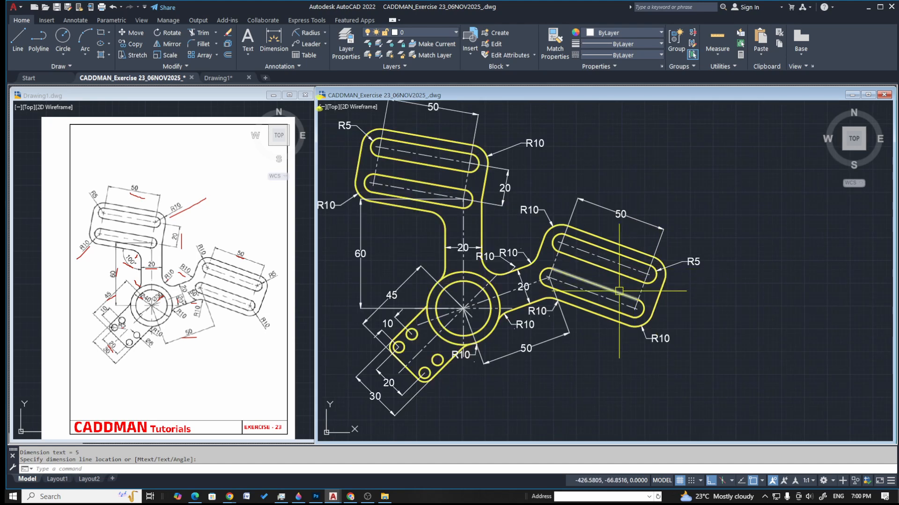
left_click(521, 352)
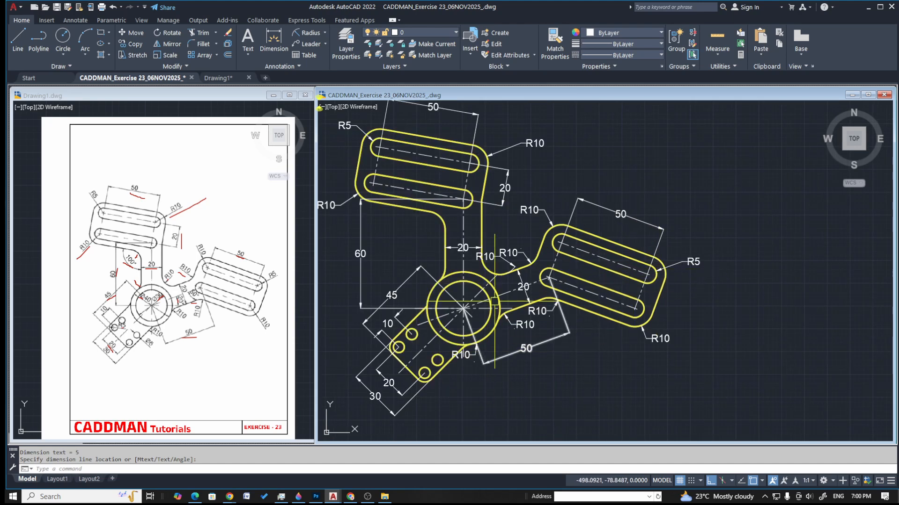
left_click(325, 32)
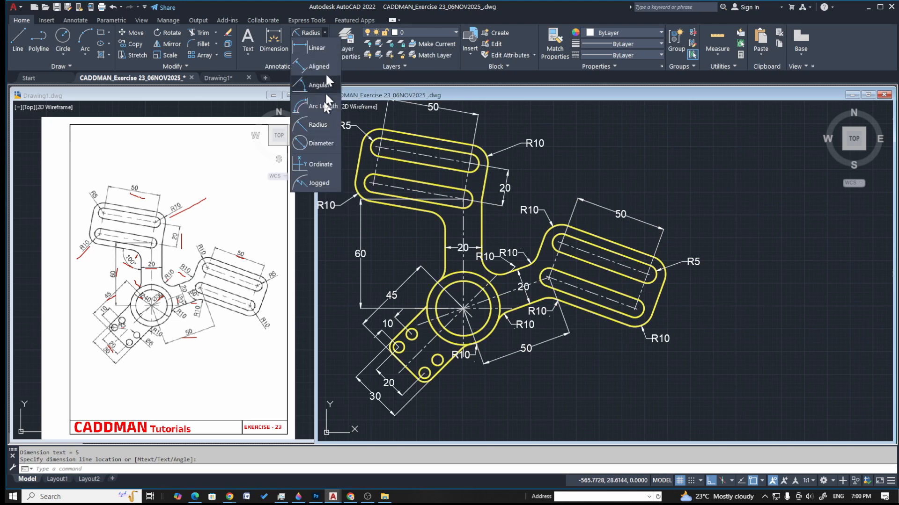
left_click(322, 147)
scroll(405, 395, "up", 4)
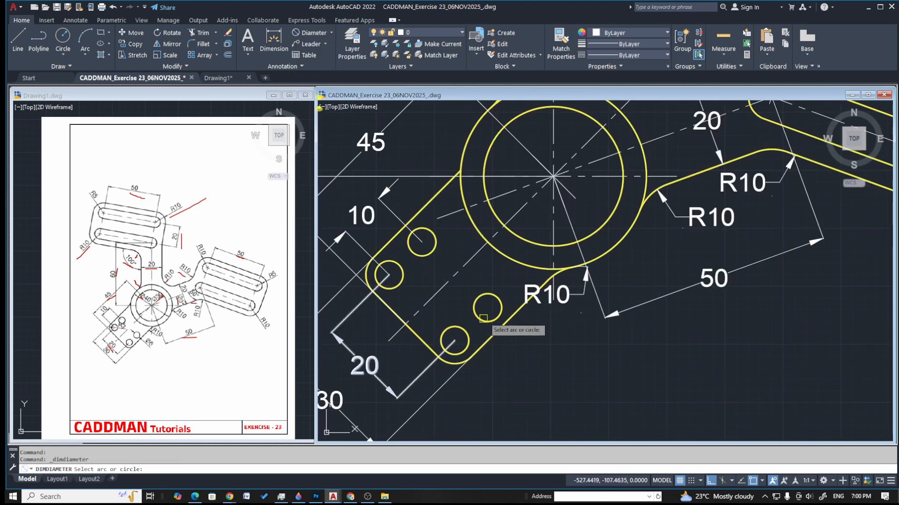
left_click(503, 307)
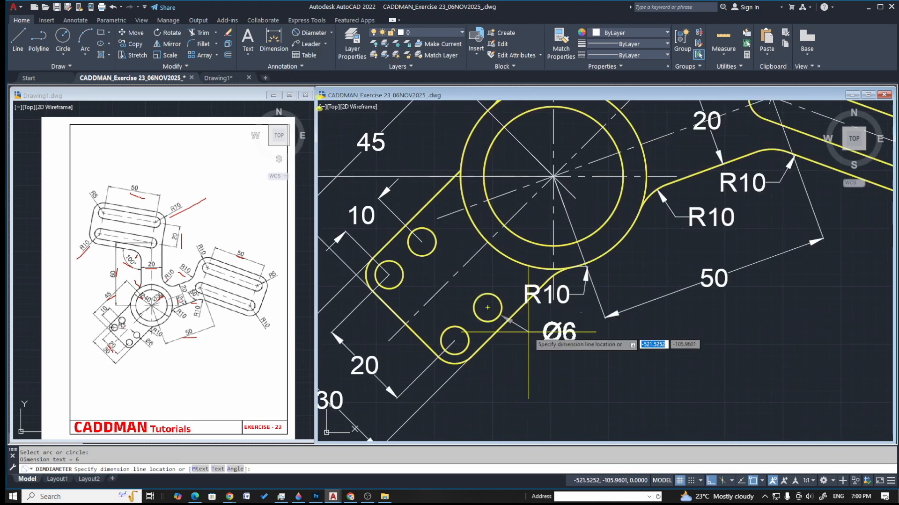
left_click(546, 355)
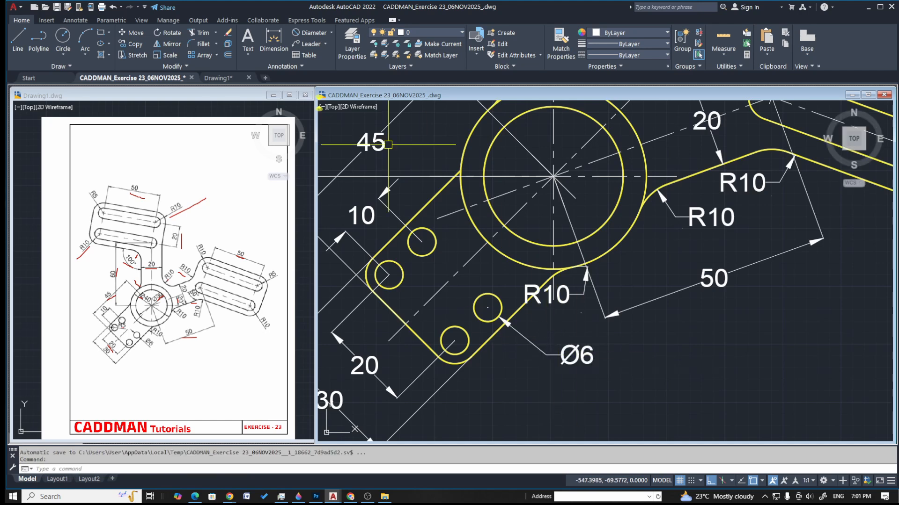
left_click(332, 38)
left_click(329, 128)
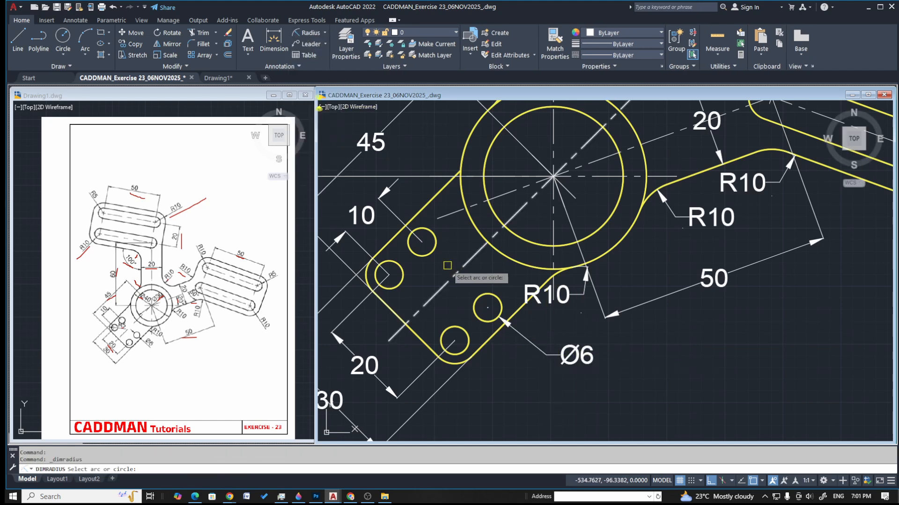
left_click(434, 252)
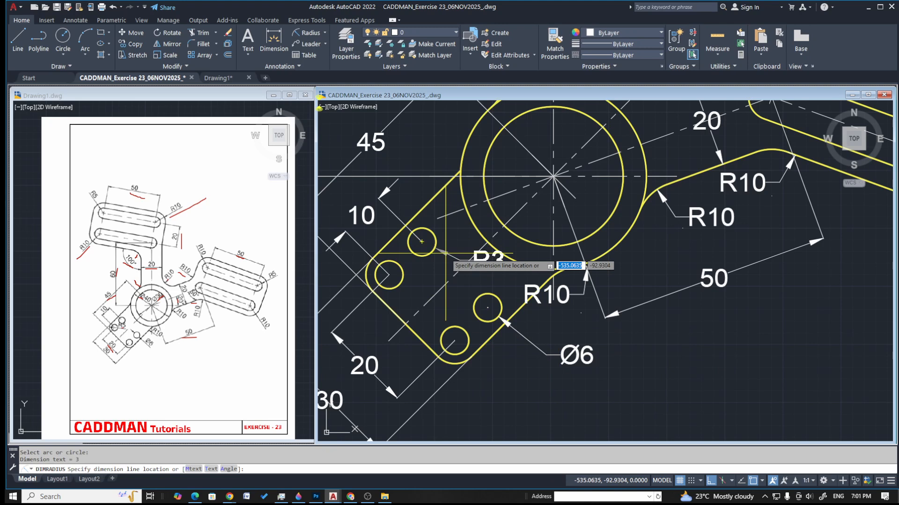
scroll(445, 253, "up", 2)
scroll(444, 255, "down", 1)
key("Escape")
key("space")
left_click(381, 287)
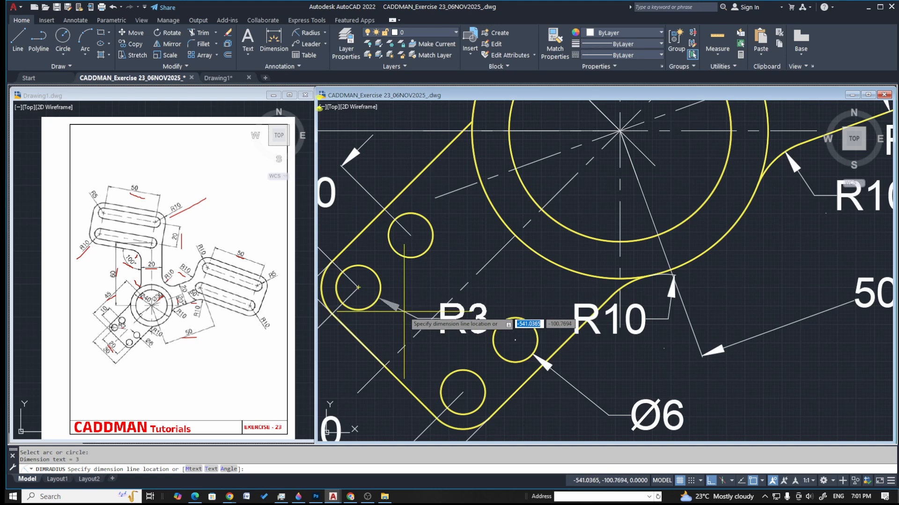
key("Escape")
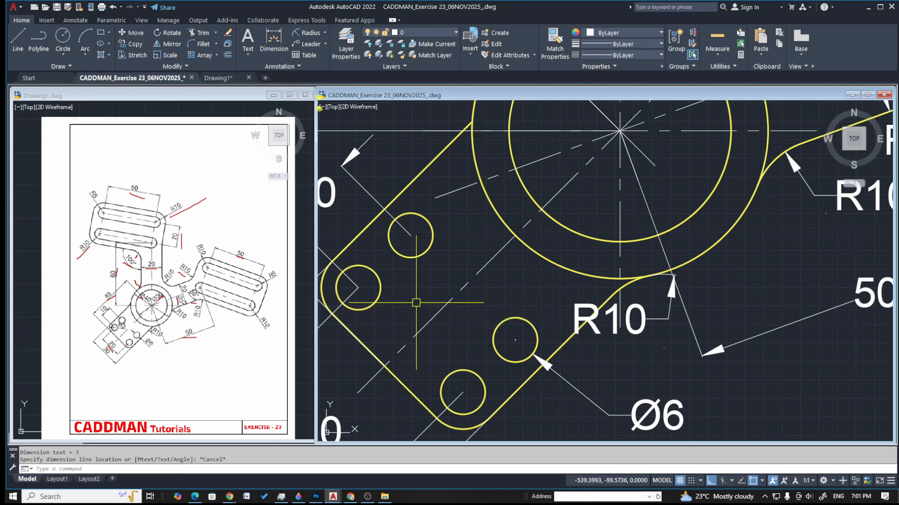
Add diameter dimensions to the ring's inner and outer circles, with both labels placed inside the ring
scroll(440, 278, "down", 2)
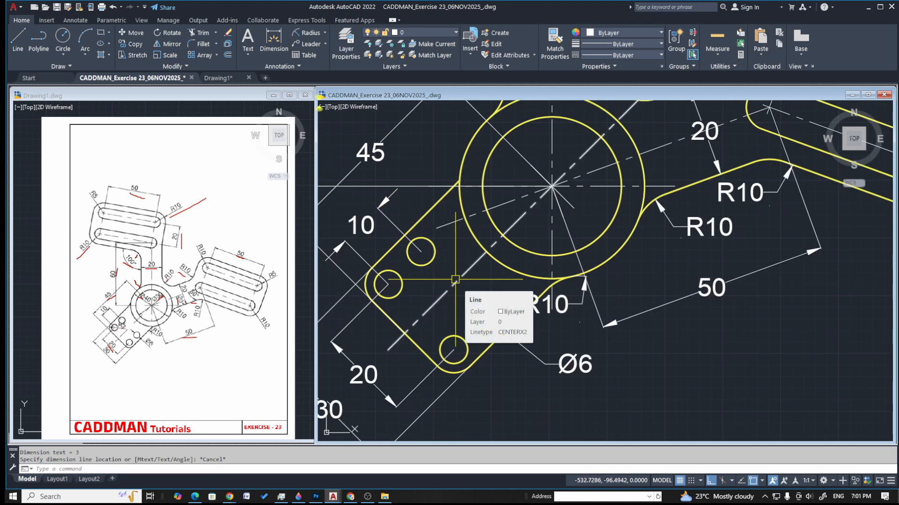
scroll(706, 287, "down", 3)
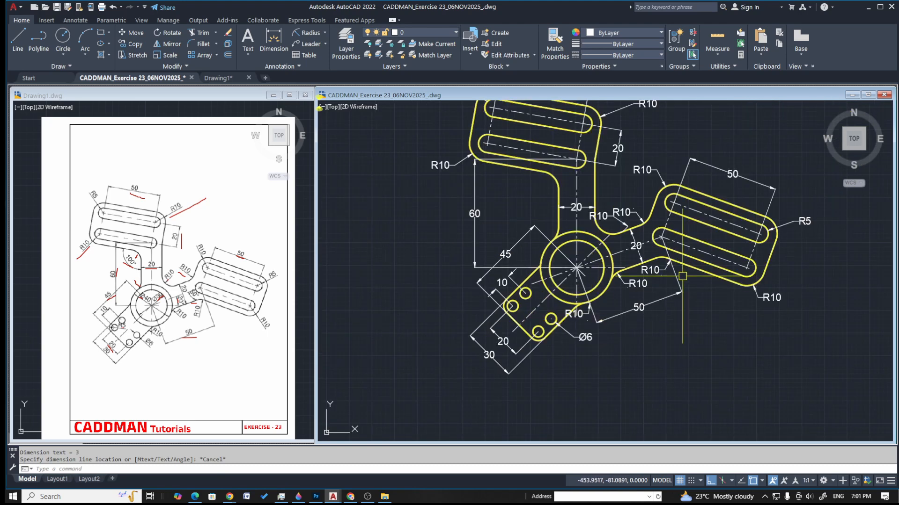
scroll(662, 206, "up", 2)
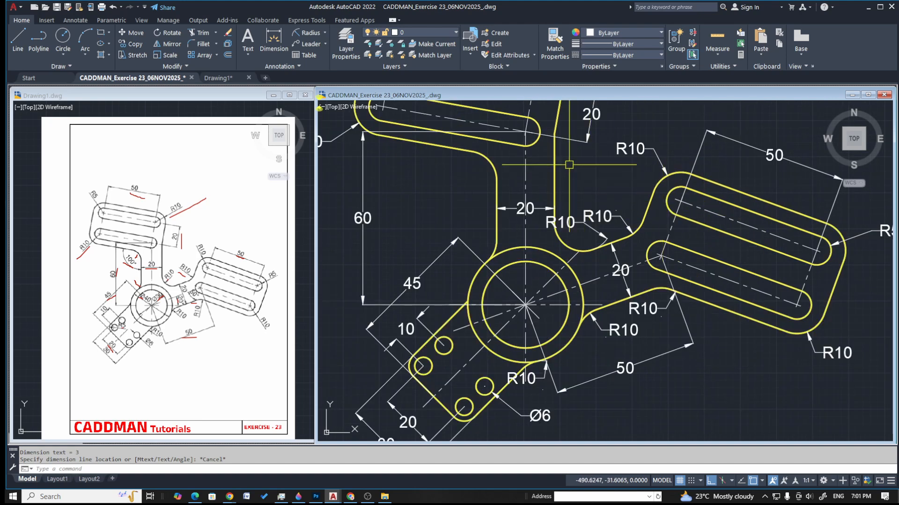
left_click(323, 34)
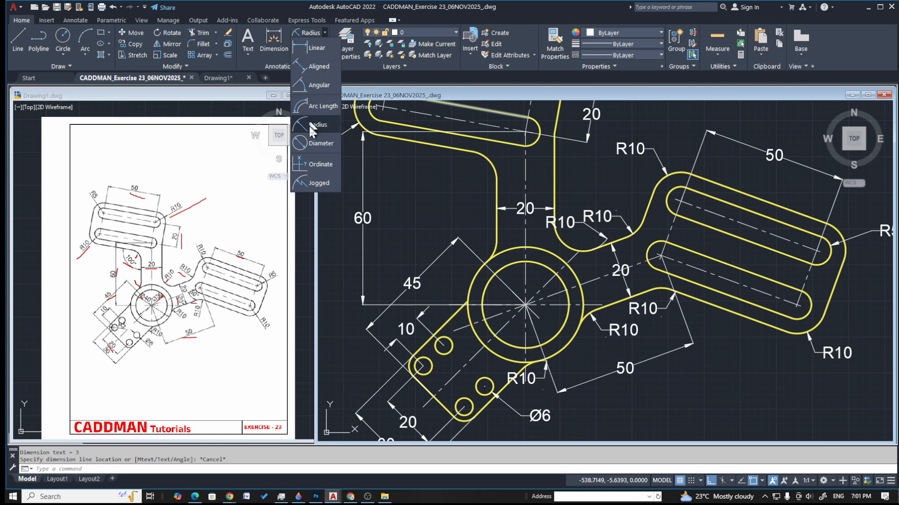
left_click(310, 145)
left_click(516, 261)
scroll(506, 283, "up", 4)
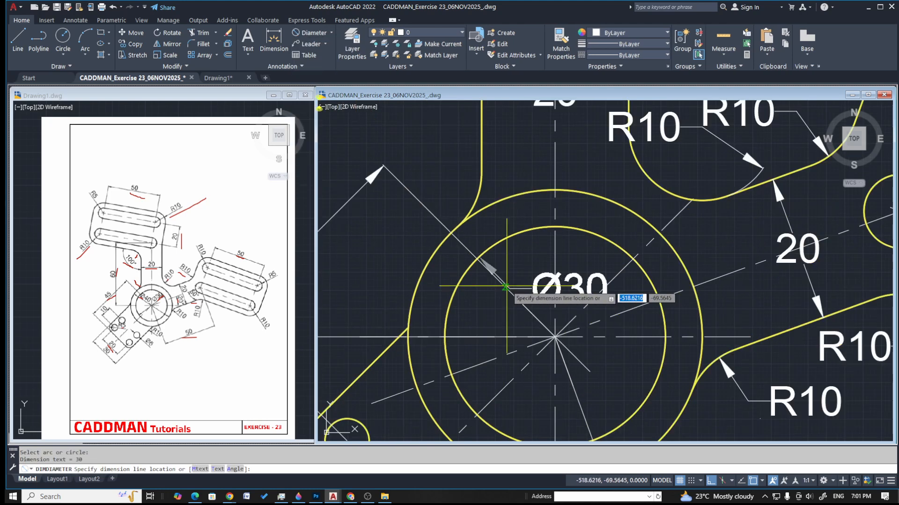
key("Return")
left_click(448, 240)
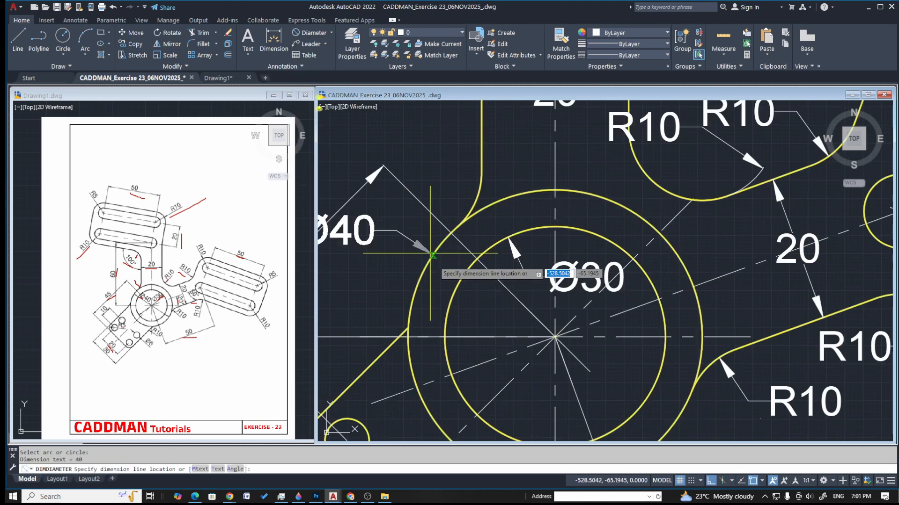
left_click(552, 335)
Add an angular dimension between the ring's horizontal centreline and the right arm's centreline, placed within the arm near the ring
scroll(467, 249, "down", 4)
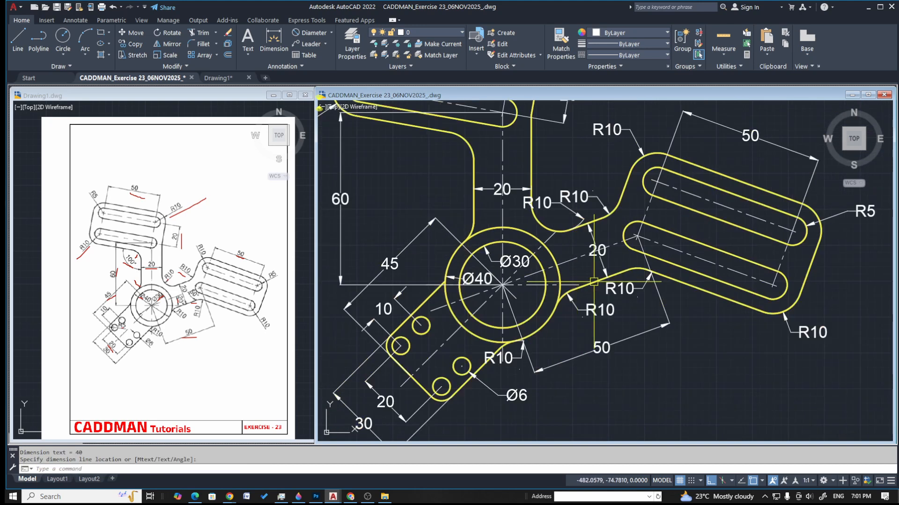
mouse_move(600, 273)
middle_mouse_down()
mouse_move(563, 290)
mouse_move(500, 295)
mouse_move(510, 279)
middle_mouse_up()
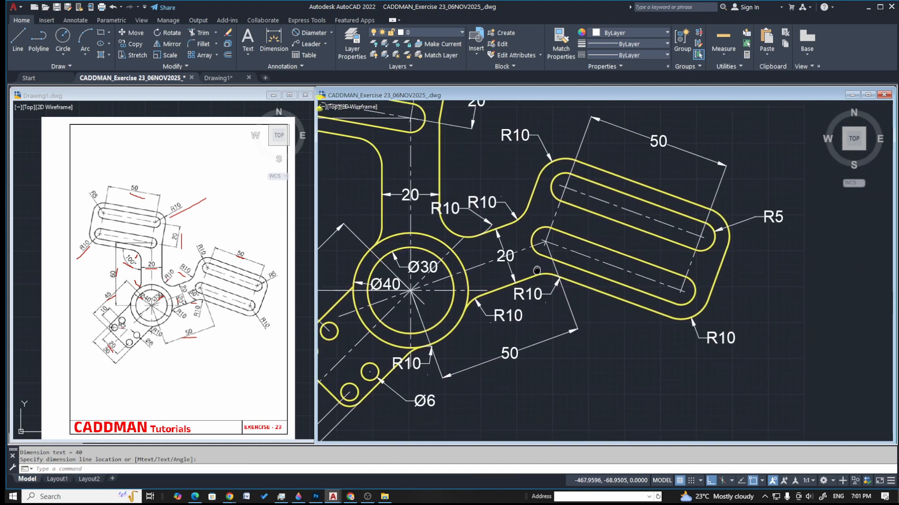
left_click(331, 32)
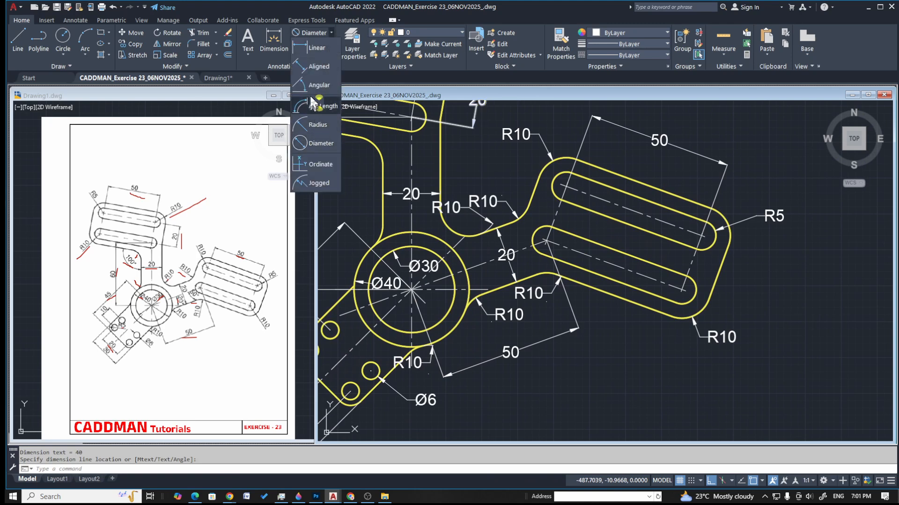
left_click(318, 84)
scroll(532, 256, "up", 2)
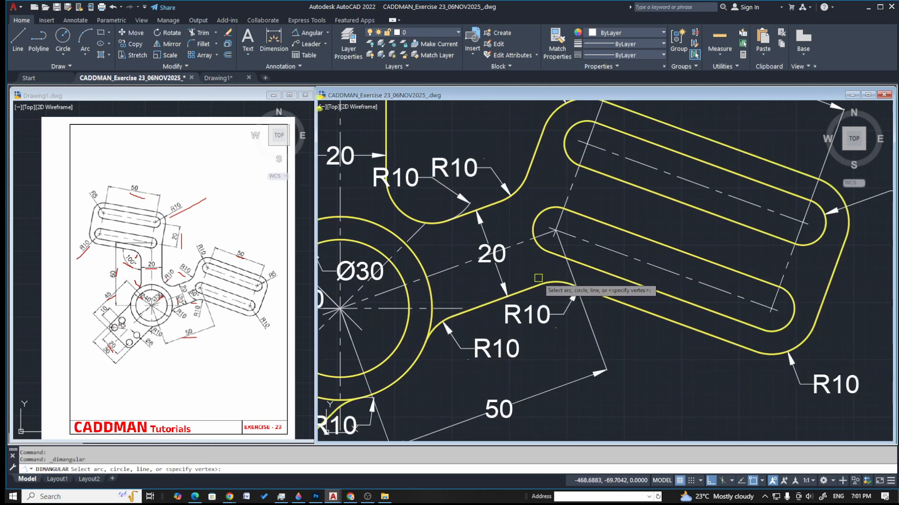
scroll(538, 278, "down", 2)
left_click(485, 297)
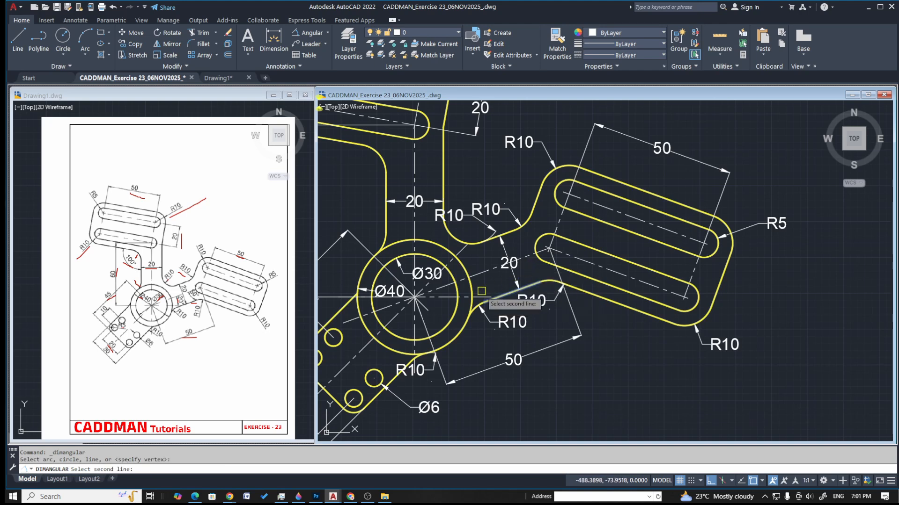
left_click(481, 292)
key("Escape")
key("Return")
left_click(481, 294)
left_click(527, 258)
scroll(528, 258, "up", 4)
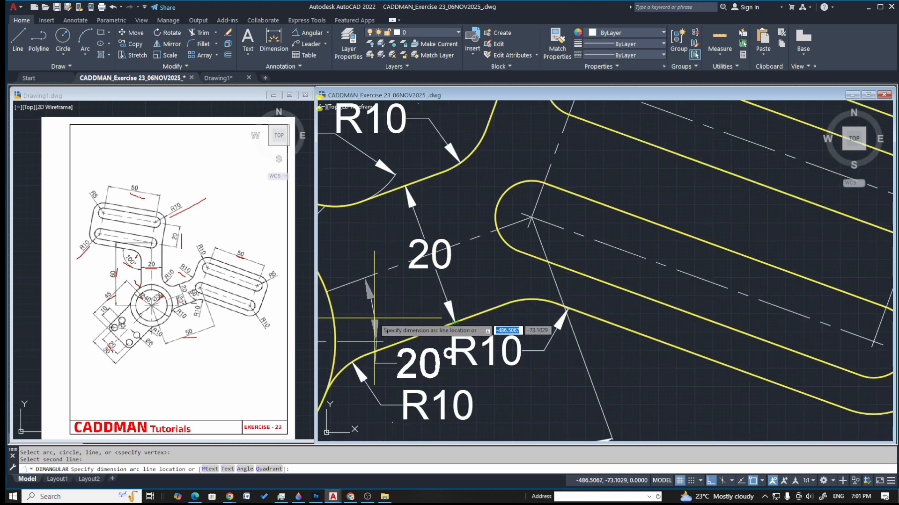
left_click(404, 316)
Add an angular dimension between the right arm's centreline and the centreline across the right plate's slot ends, placed beside the lower slot
scroll(611, 271, "down", 4)
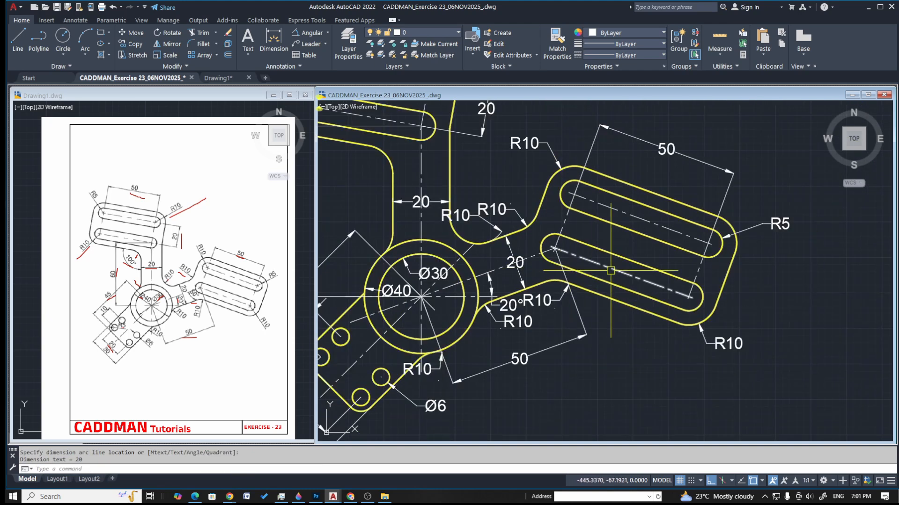
scroll(611, 271, "up", 5)
key("Return")
left_click(523, 243)
left_click(533, 230)
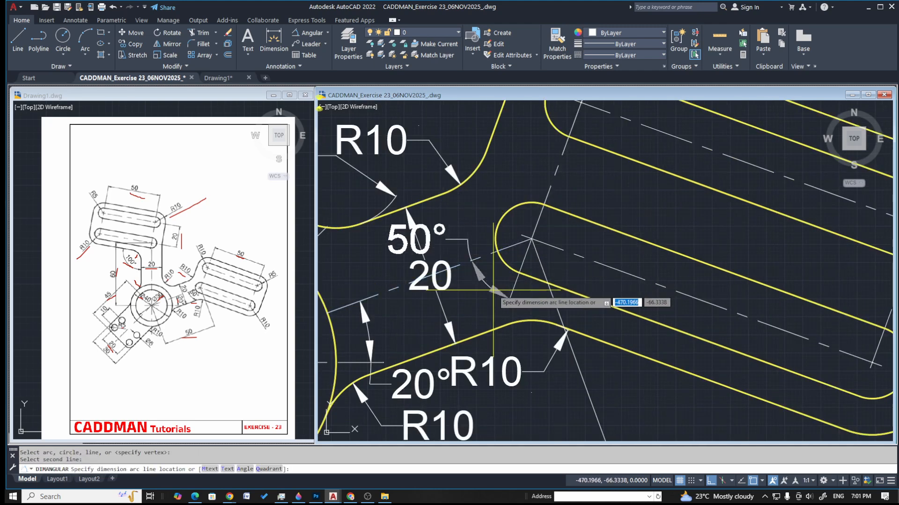
left_click(497, 293)
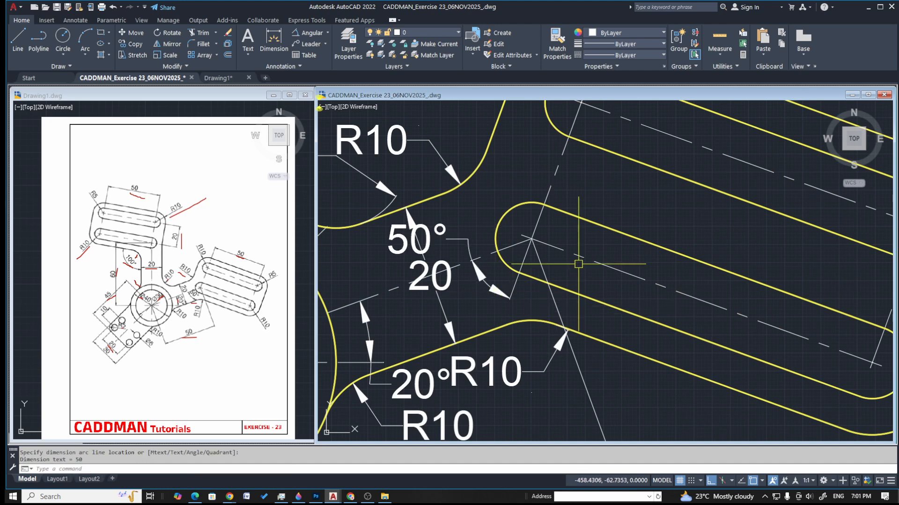
Move the right arm's 20 width dimension closer to the ring, clear of the angle dimension beside the slot
middle_click_drag(579, 261, 676, 249)
left_click(524, 267)
left_click(526, 263)
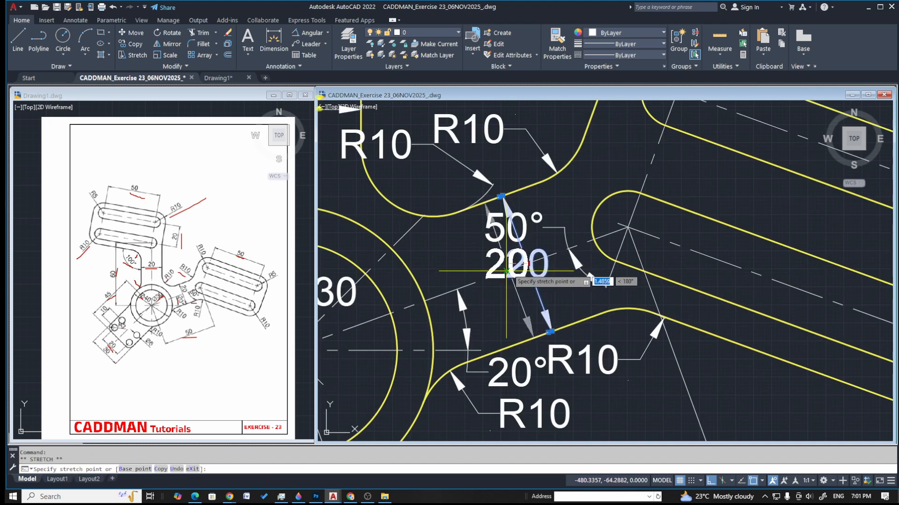
left_click(477, 281)
key("Escape")
key("Escape")
scroll(544, 258, "down", 4)
scroll(544, 257, "down", 3)
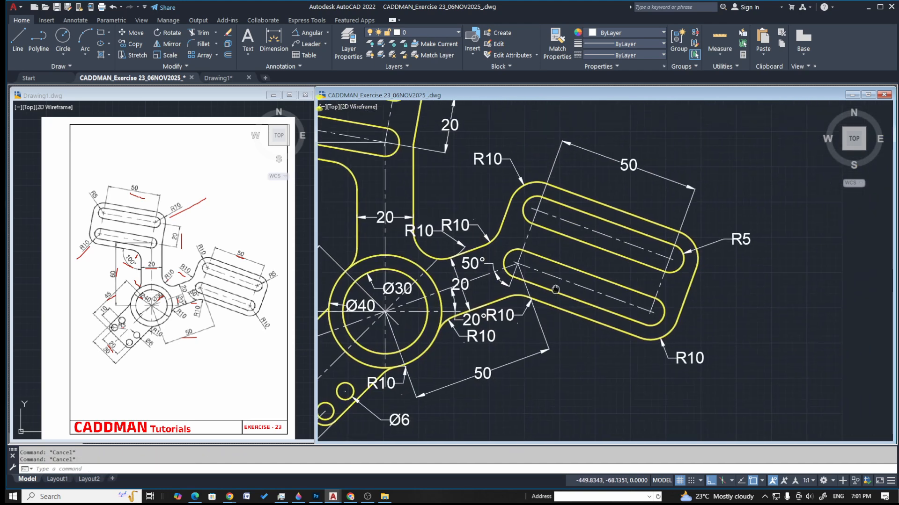
scroll(590, 262, "up", 2)
scroll(640, 266, "down", 4)
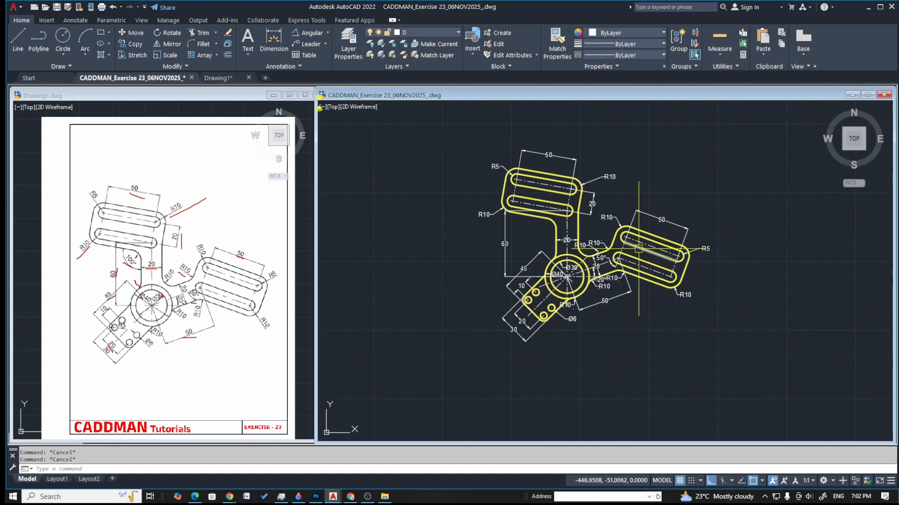
scroll(626, 248, "up", 2)
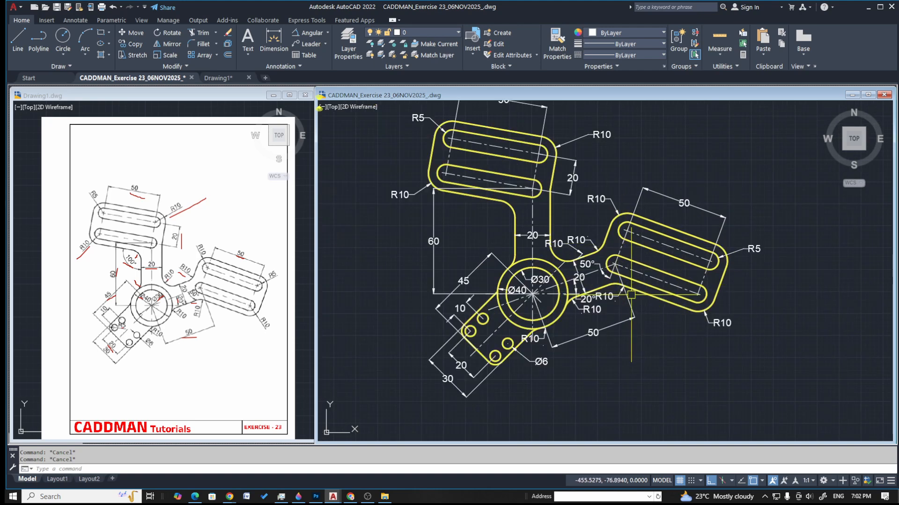
scroll(626, 271, "down", 2)
middle_click_drag(626, 265, 597, 272)
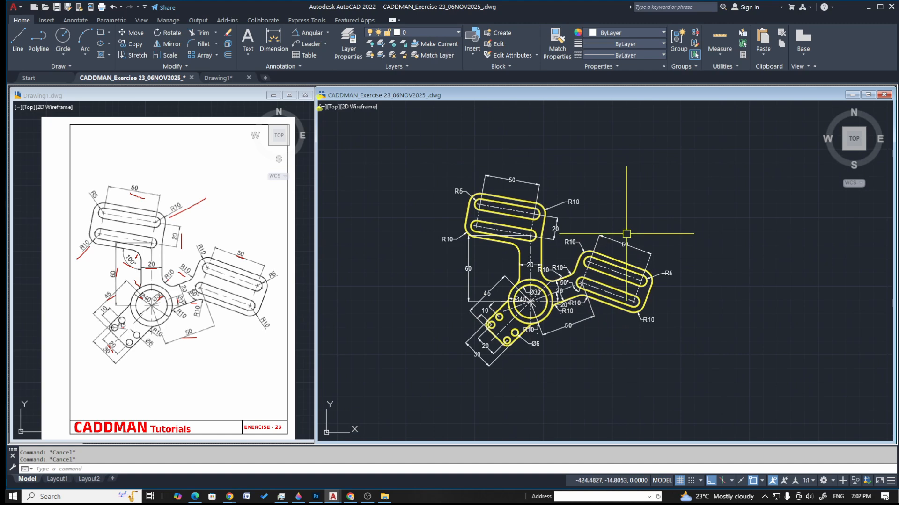
Modify the Standard dimension style to show linear dimensions with 0.0000 precision
type("d")
key("Return")
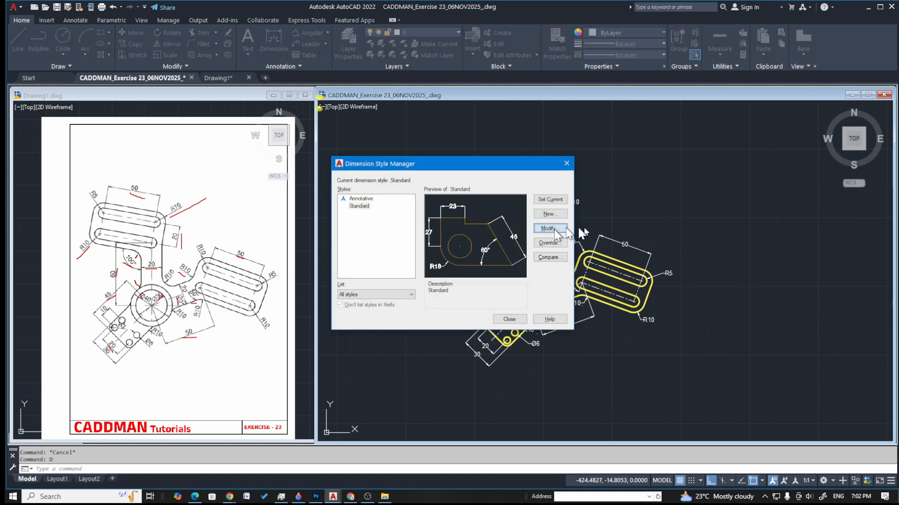
left_click(550, 229)
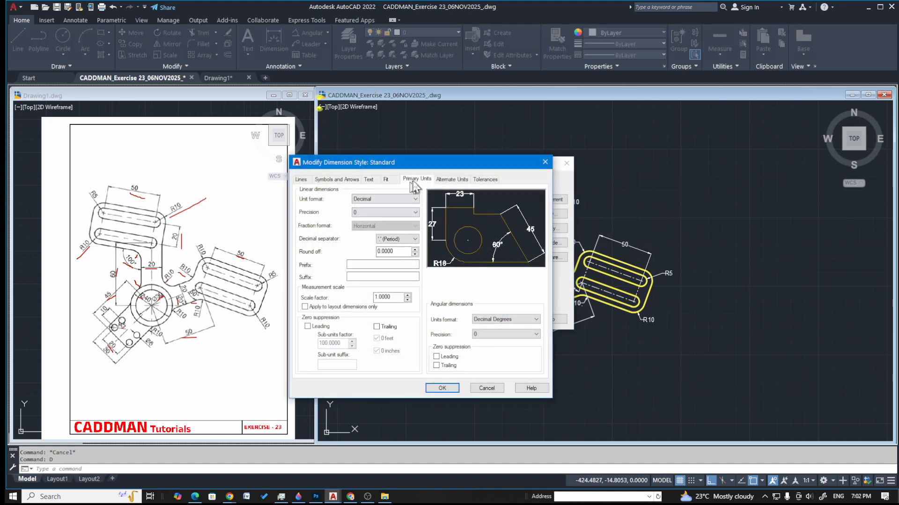
left_click(397, 213)
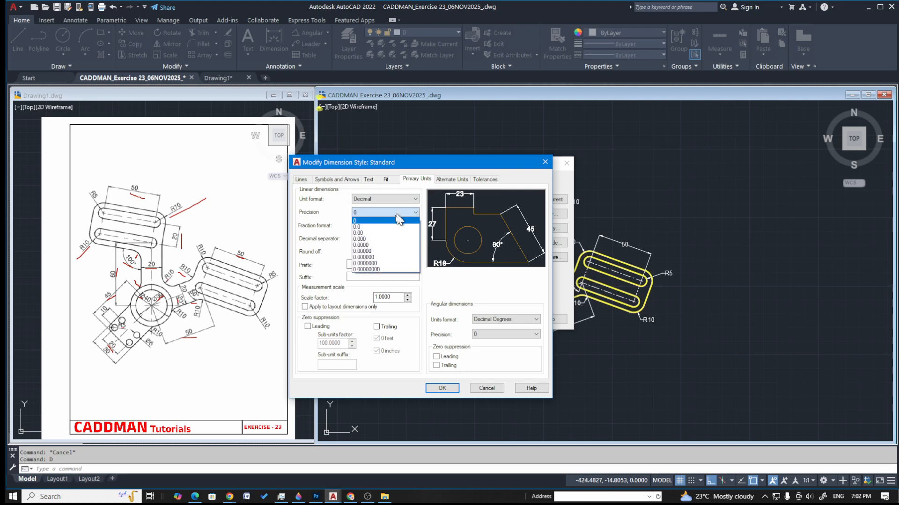
left_click(381, 245)
left_click(442, 388)
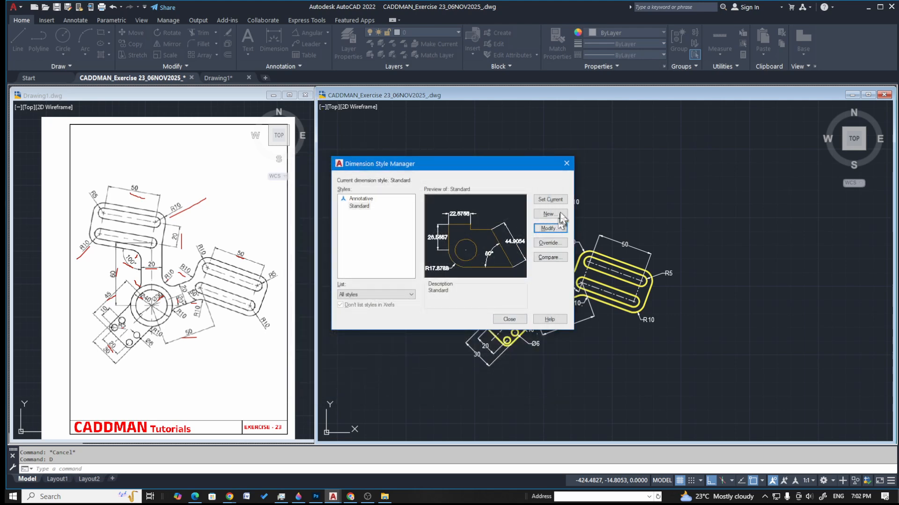
left_click(509, 319)
Examine the dimension labels around the ring, arms and slotted plates for readability at four decimal places
scroll(515, 281, "up", 3)
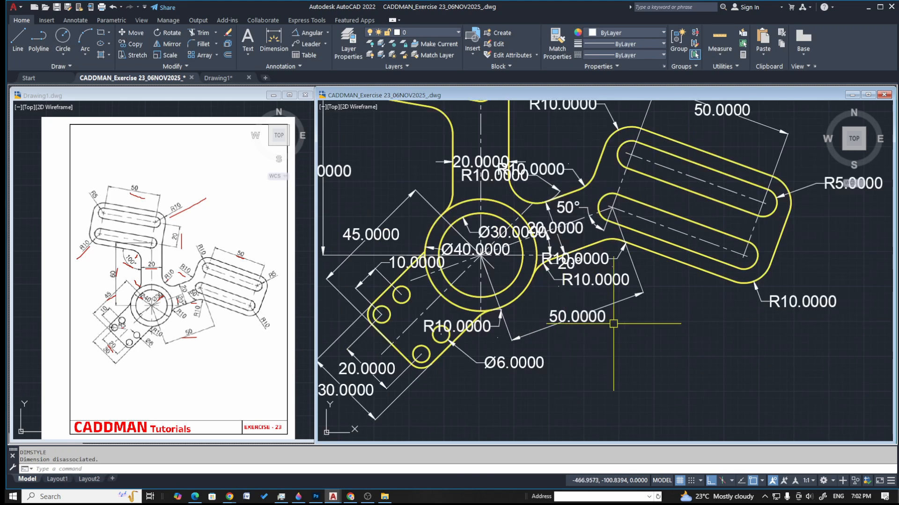
scroll(515, 281, "down", 1)
scroll(495, 271, "up", 1)
mouse_move(463, 252)
middle_mouse_down()
mouse_move(458, 341)
mouse_move(439, 263)
middle_mouse_up()
scroll(592, 332, "up", 3)
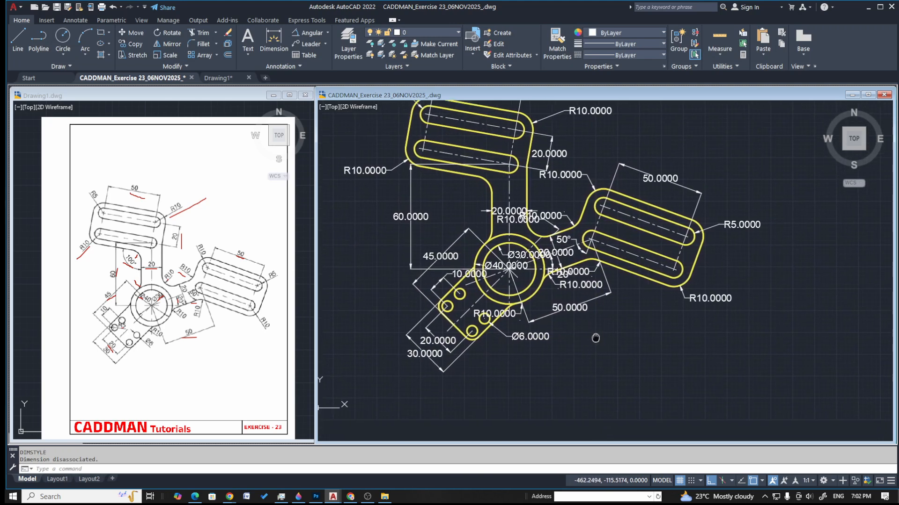
scroll(530, 338, "down", 2)
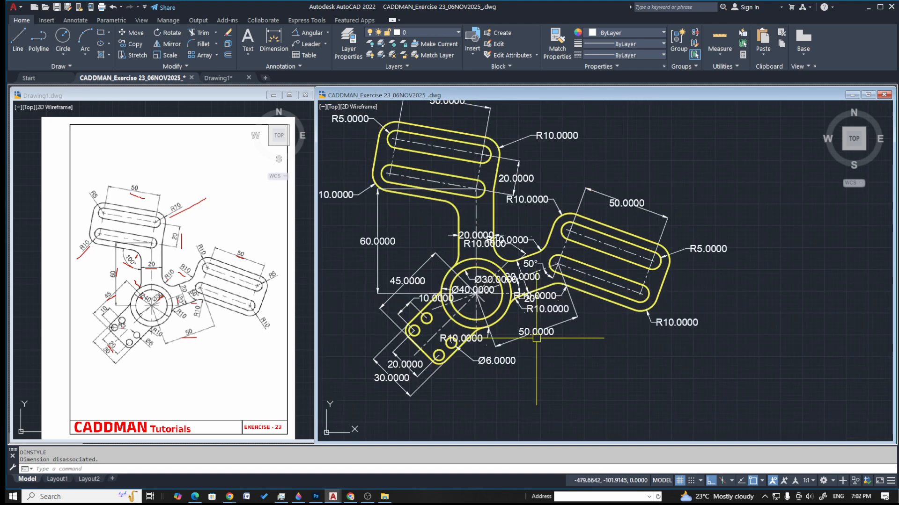
middle_click_drag(629, 309, 639, 363)
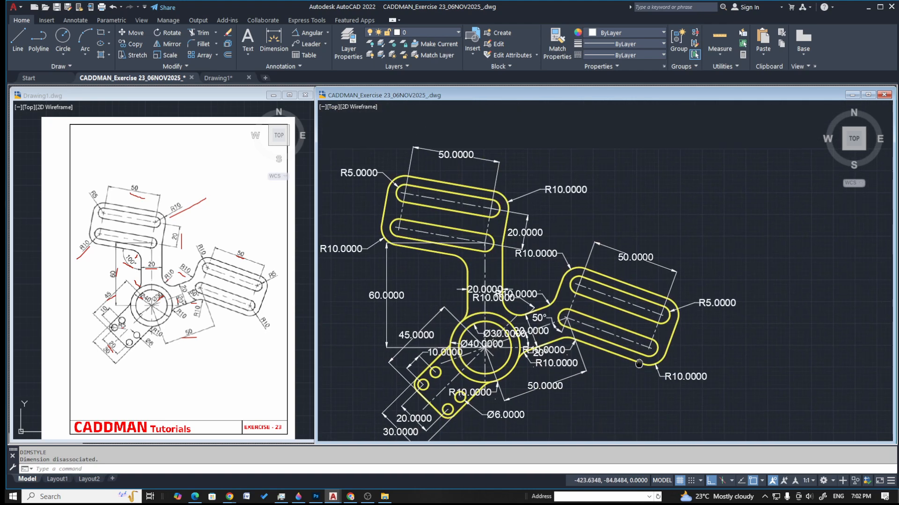
key("Escape")
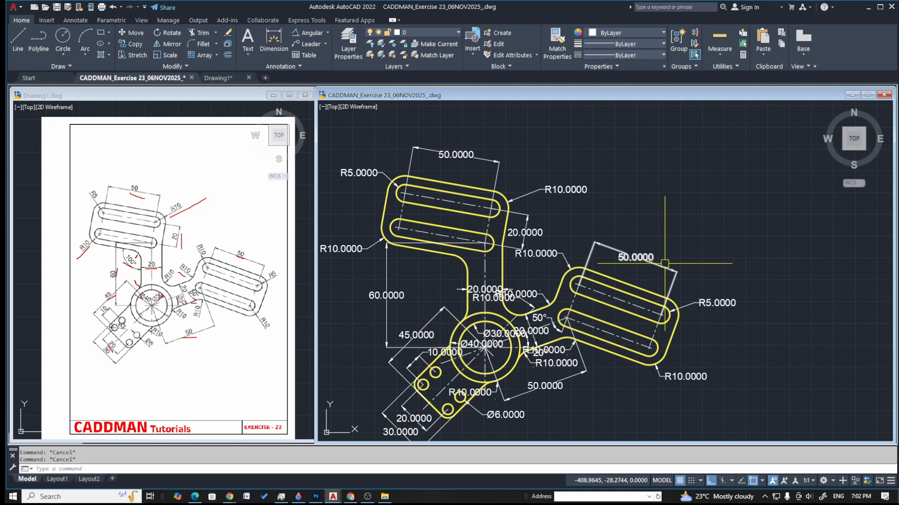
Set the Standard dimension style's linear precision to 0 so dimensions show whole numbers
type("d")
key("Return")
left_click(562, 228)
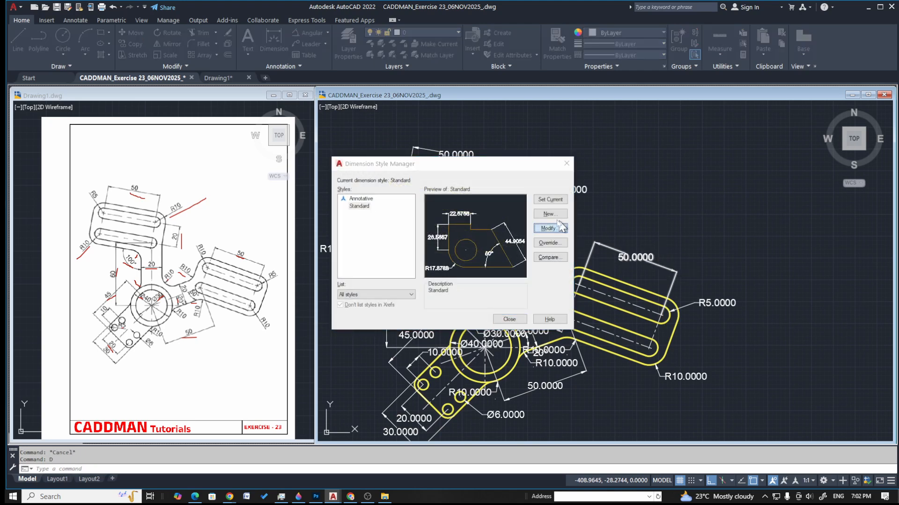
left_click(387, 214)
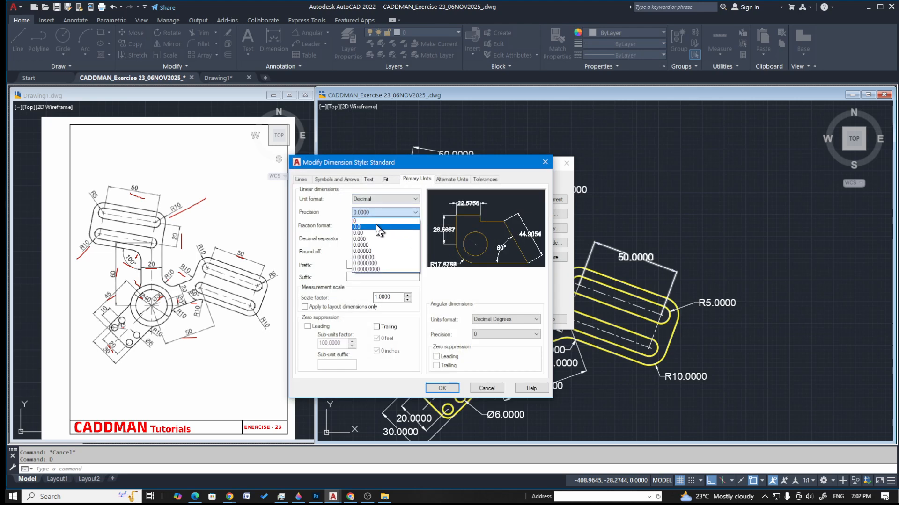
left_click(377, 221)
left_click(442, 388)
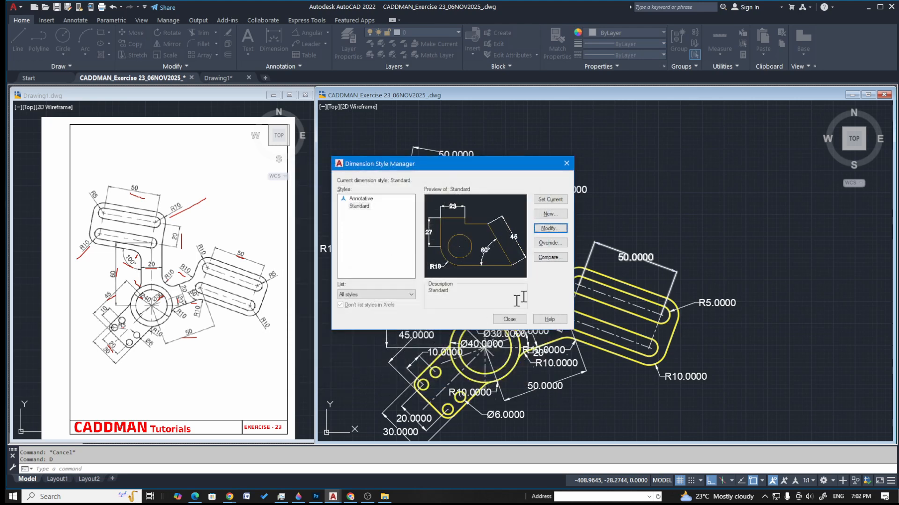
left_click(508, 319)
Review the whole dimensioned part with its whole-number labels
scroll(602, 263, "down", 5)
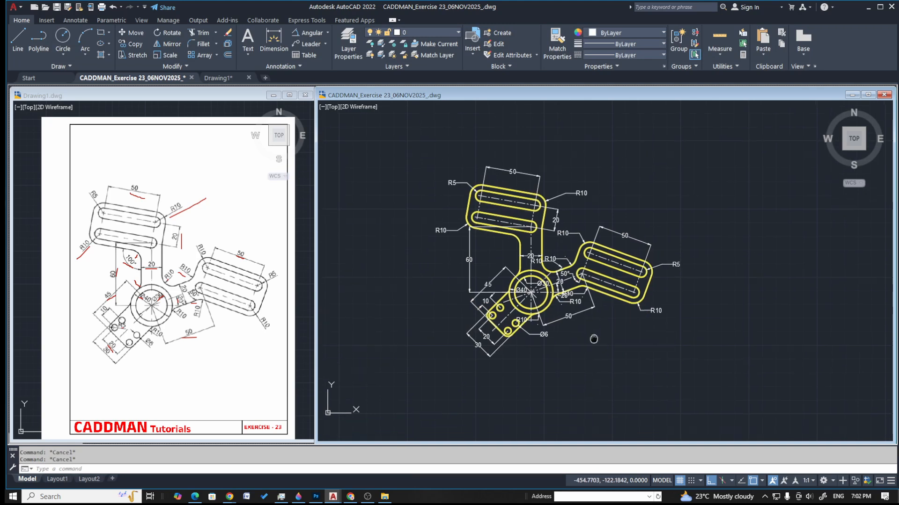
scroll(594, 338, "up", 3)
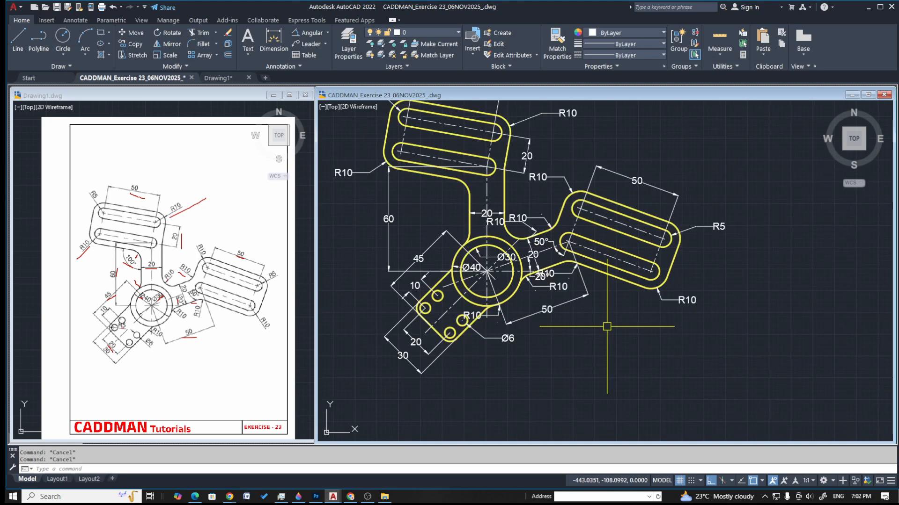
mouse_move(588, 327)
middle_mouse_down()
mouse_move(616, 359)
mouse_move(606, 357)
middle_mouse_up()
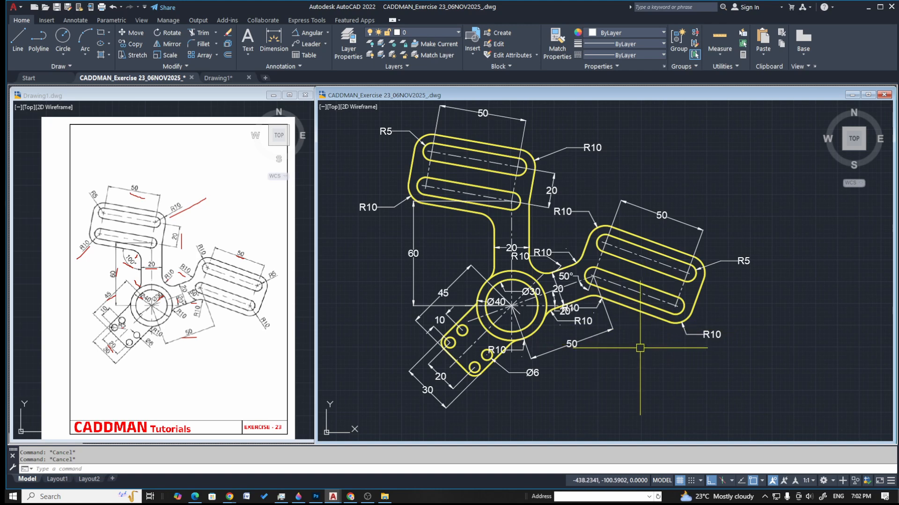
scroll(688, 348, "down", 5)
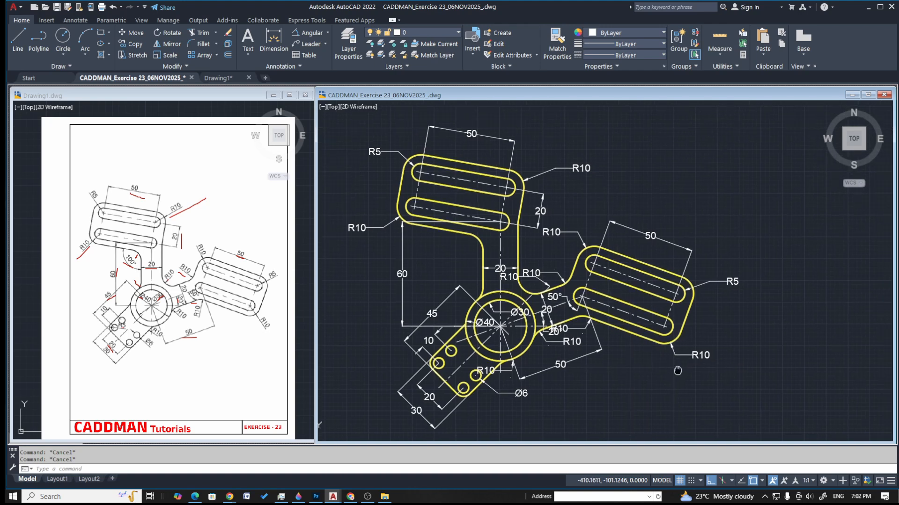
middle_click_drag(683, 367, 660, 343)
scroll(633, 338, "up", 3)
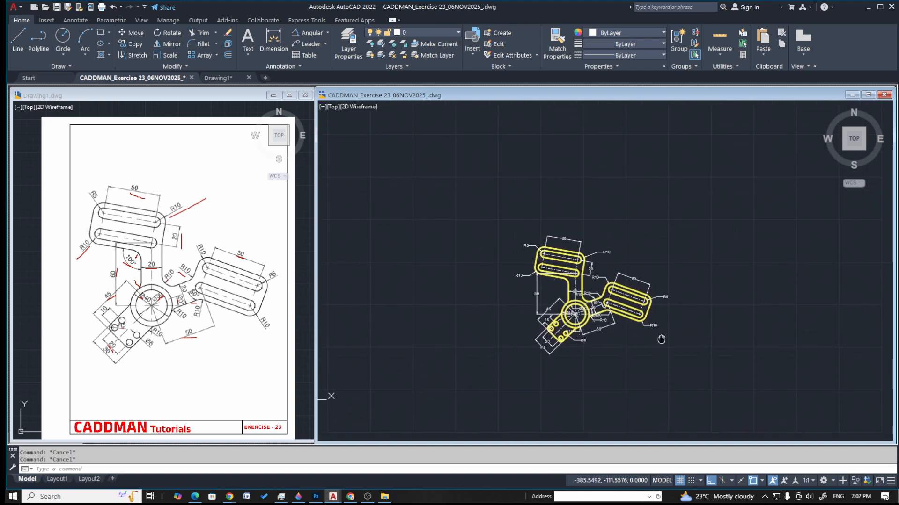